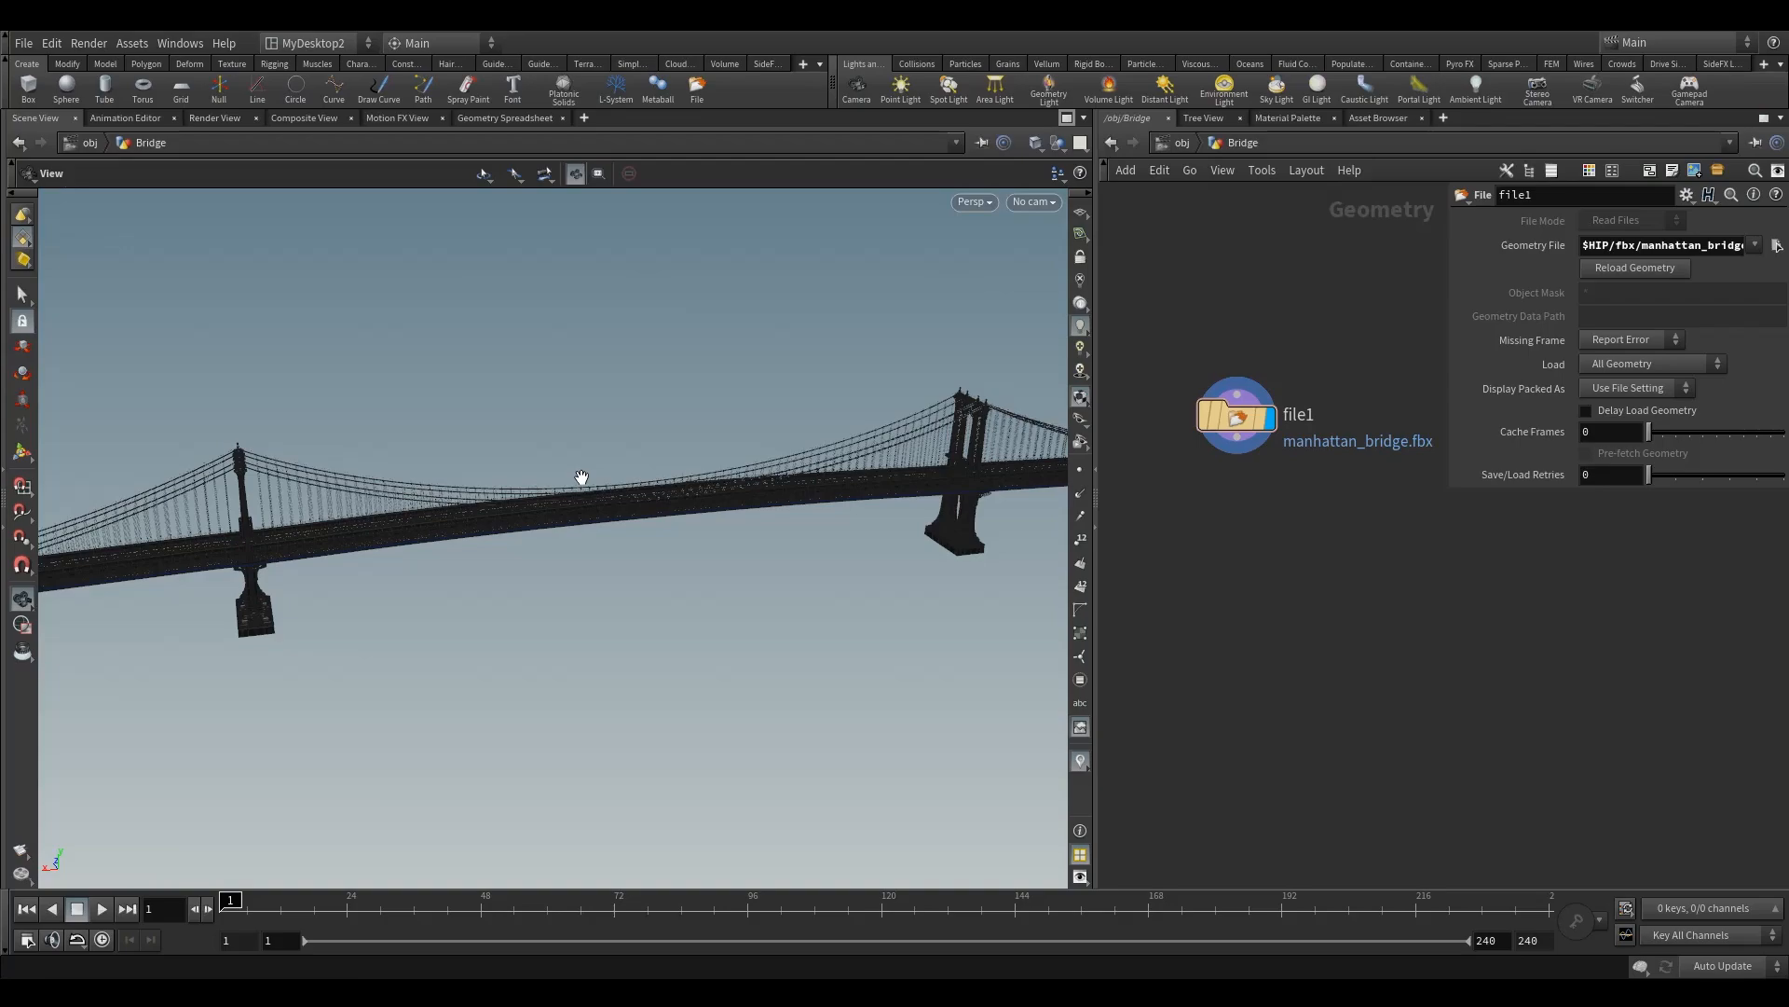
Step: Examine the bridge's point and vertex attributes, and sort its primitive attributes by name and by shop_materialpath in the geometry spreadsheet
drag(354, 520, 405, 502)
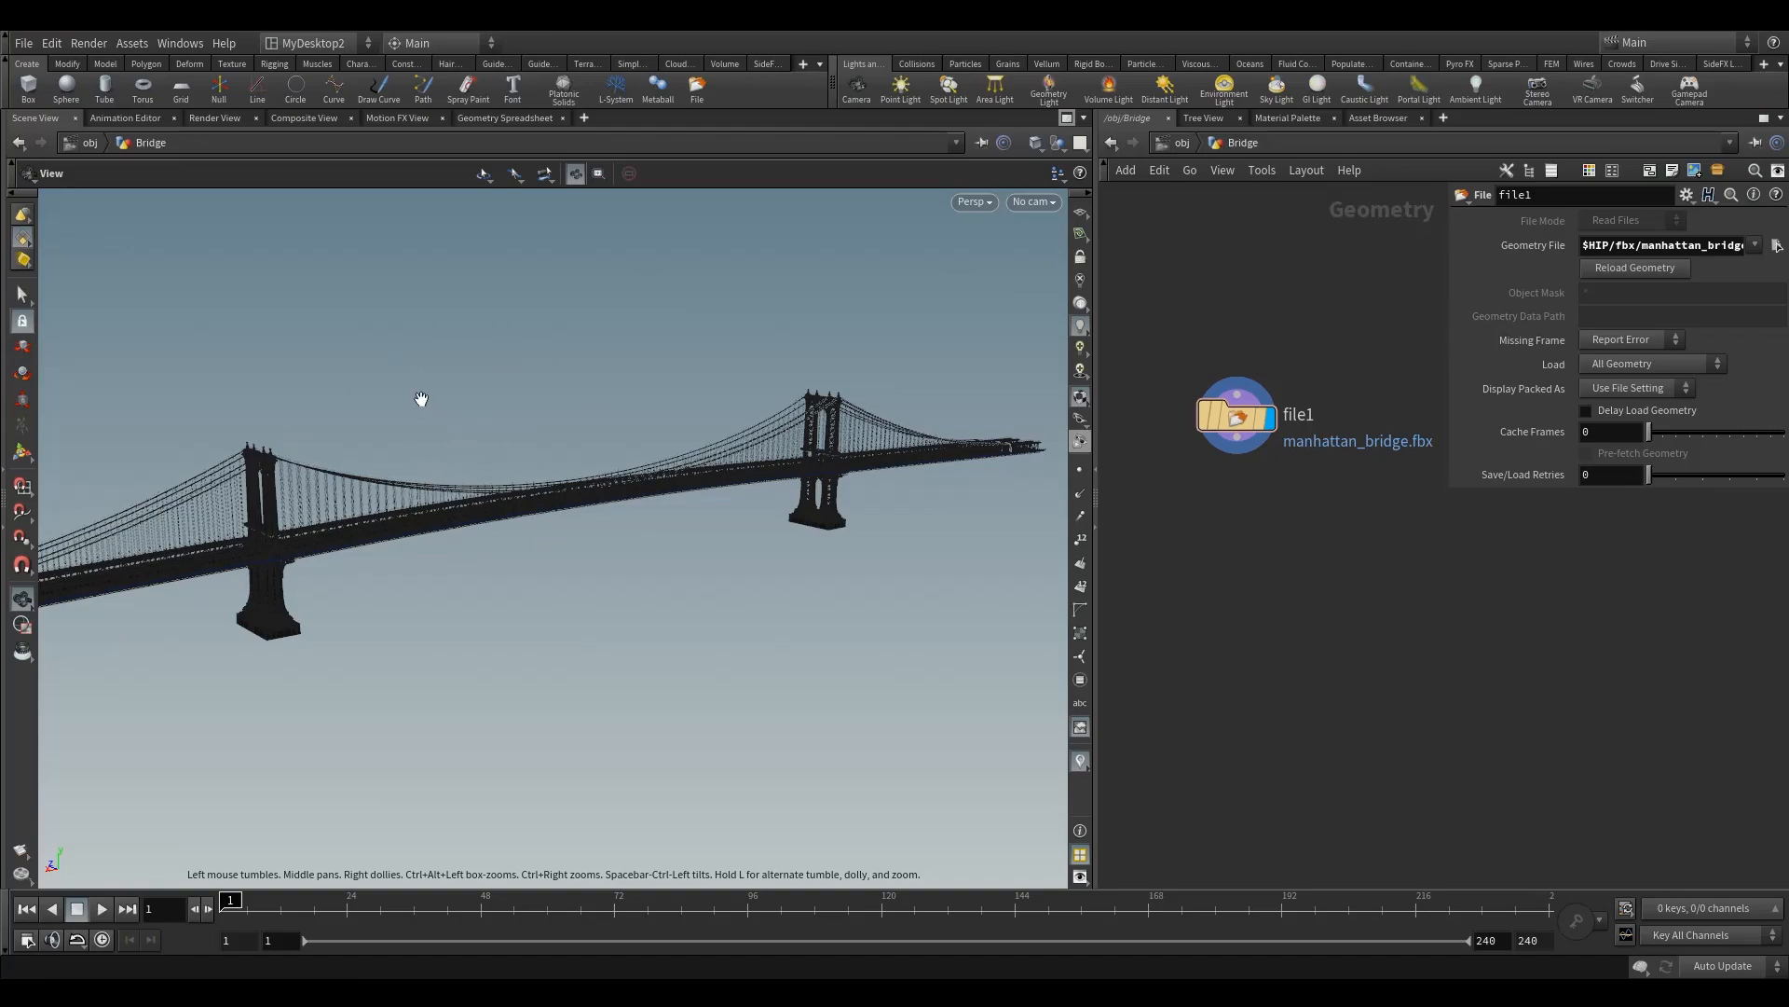
click(497, 121)
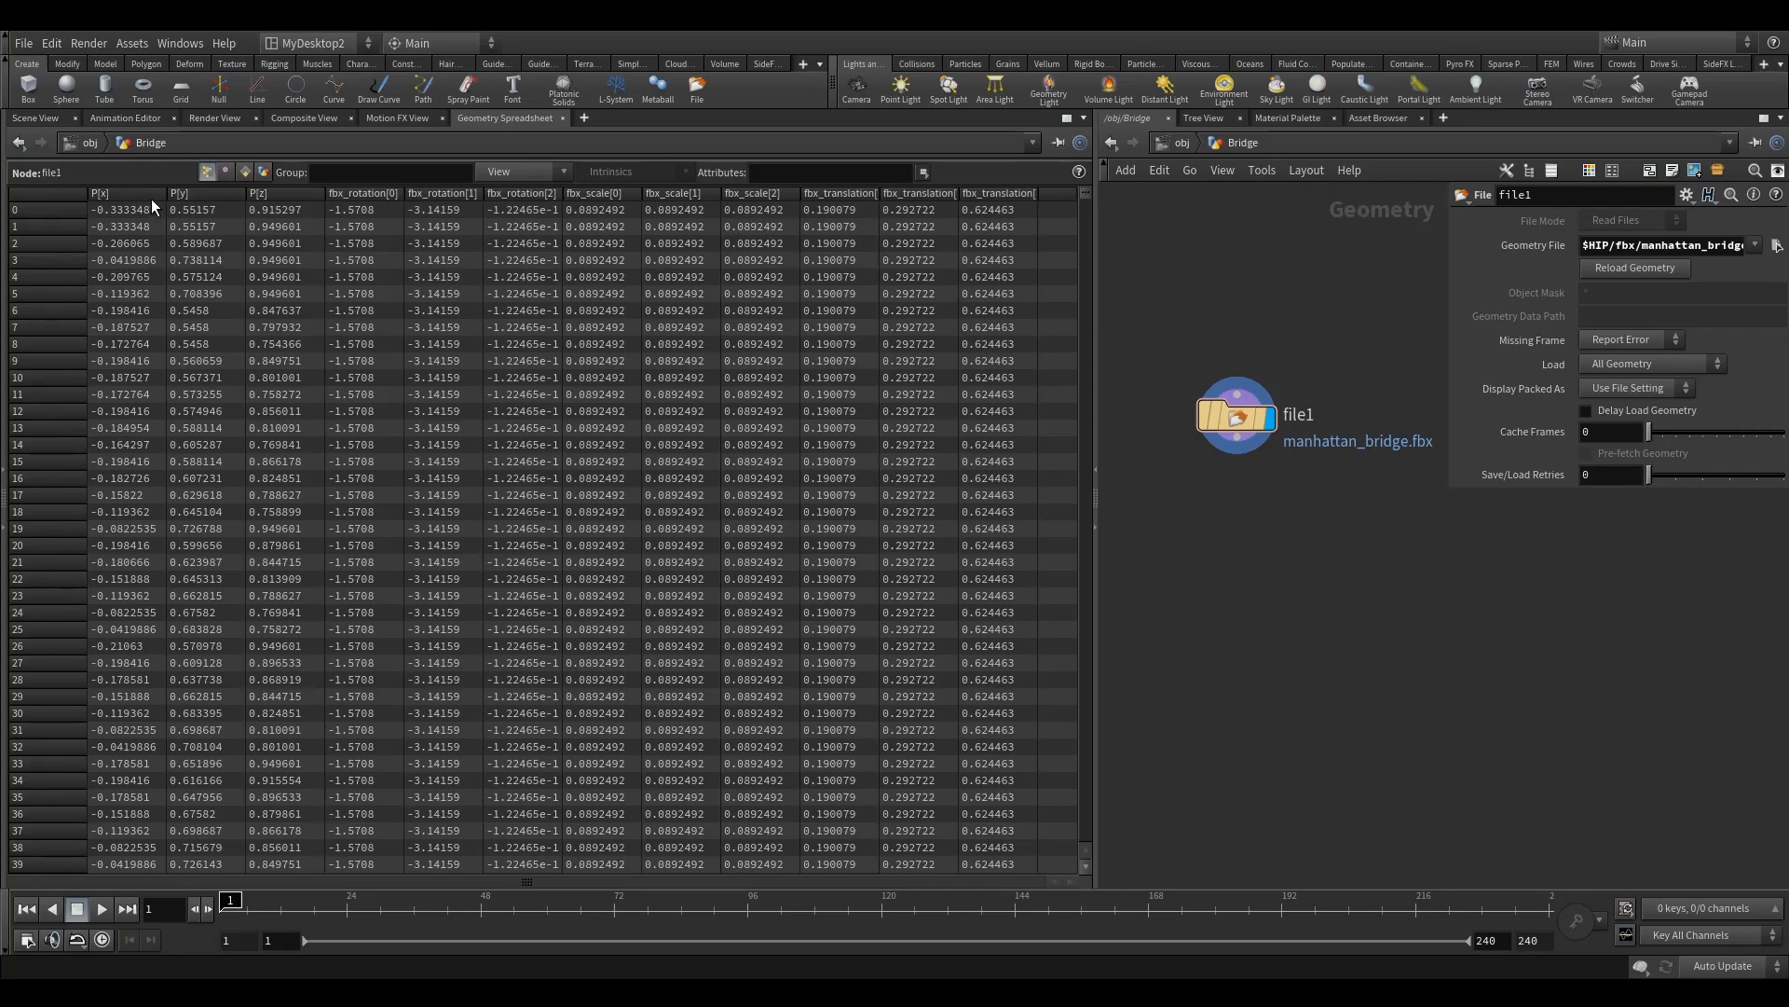
click(224, 173)
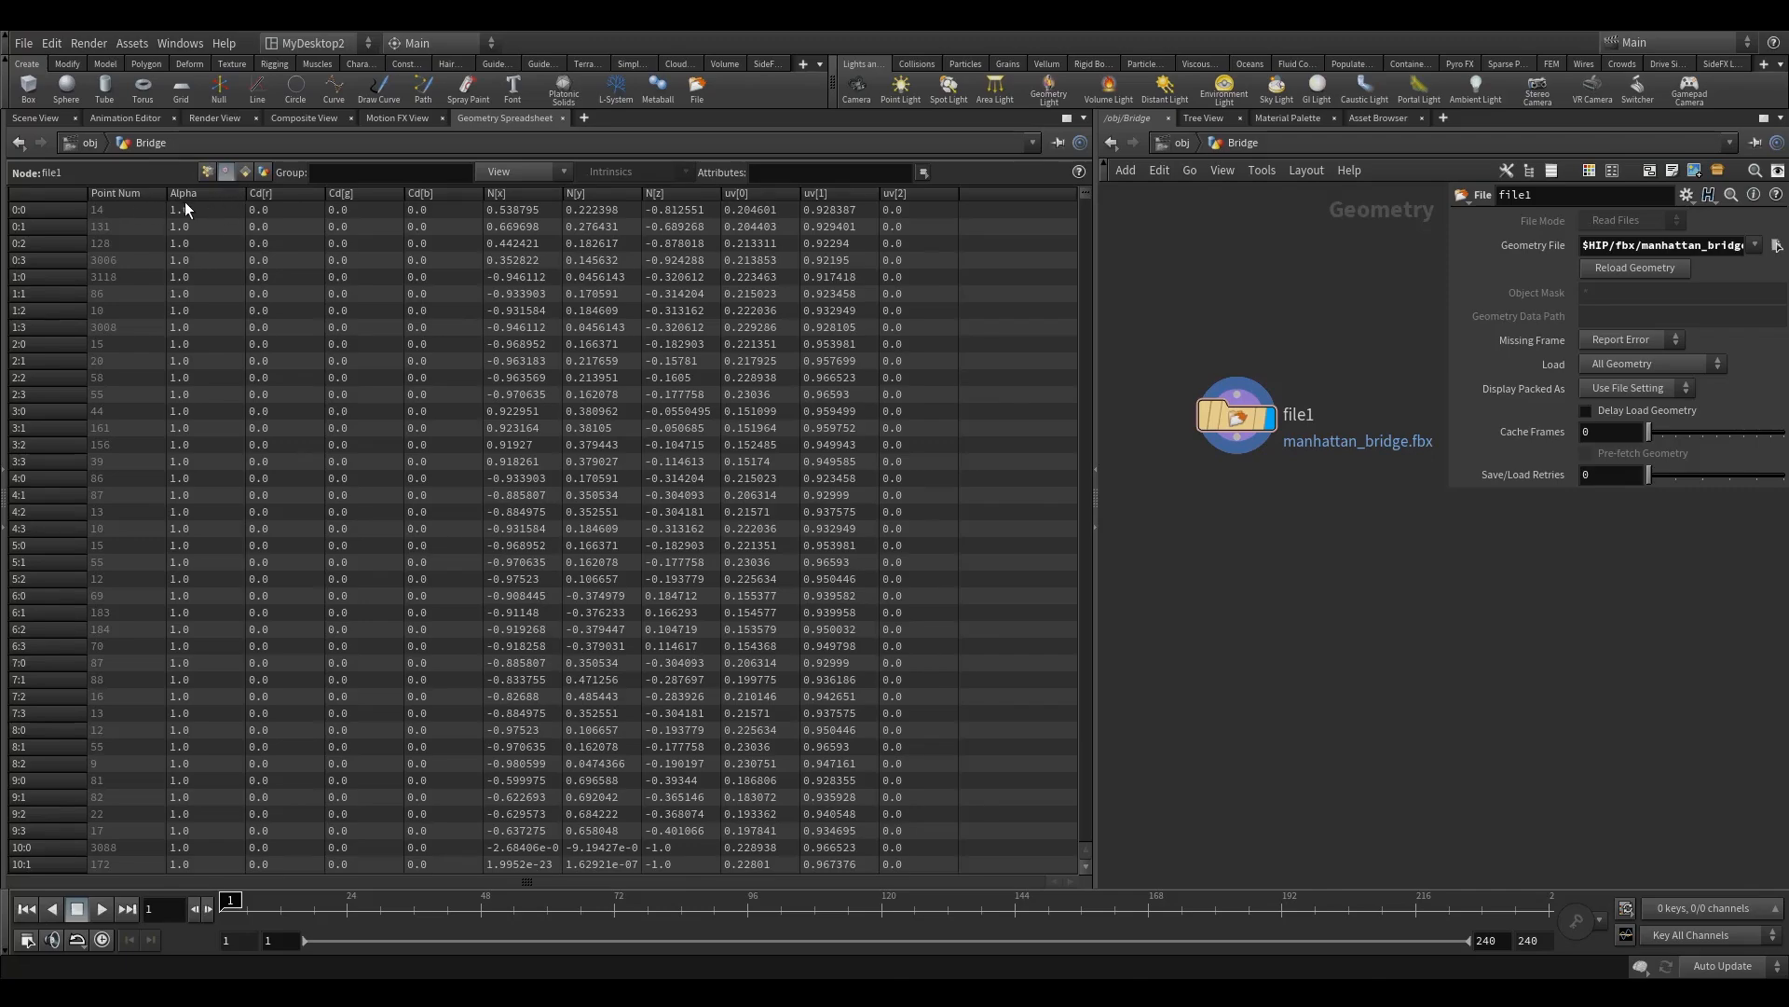
click(204, 192)
click(243, 176)
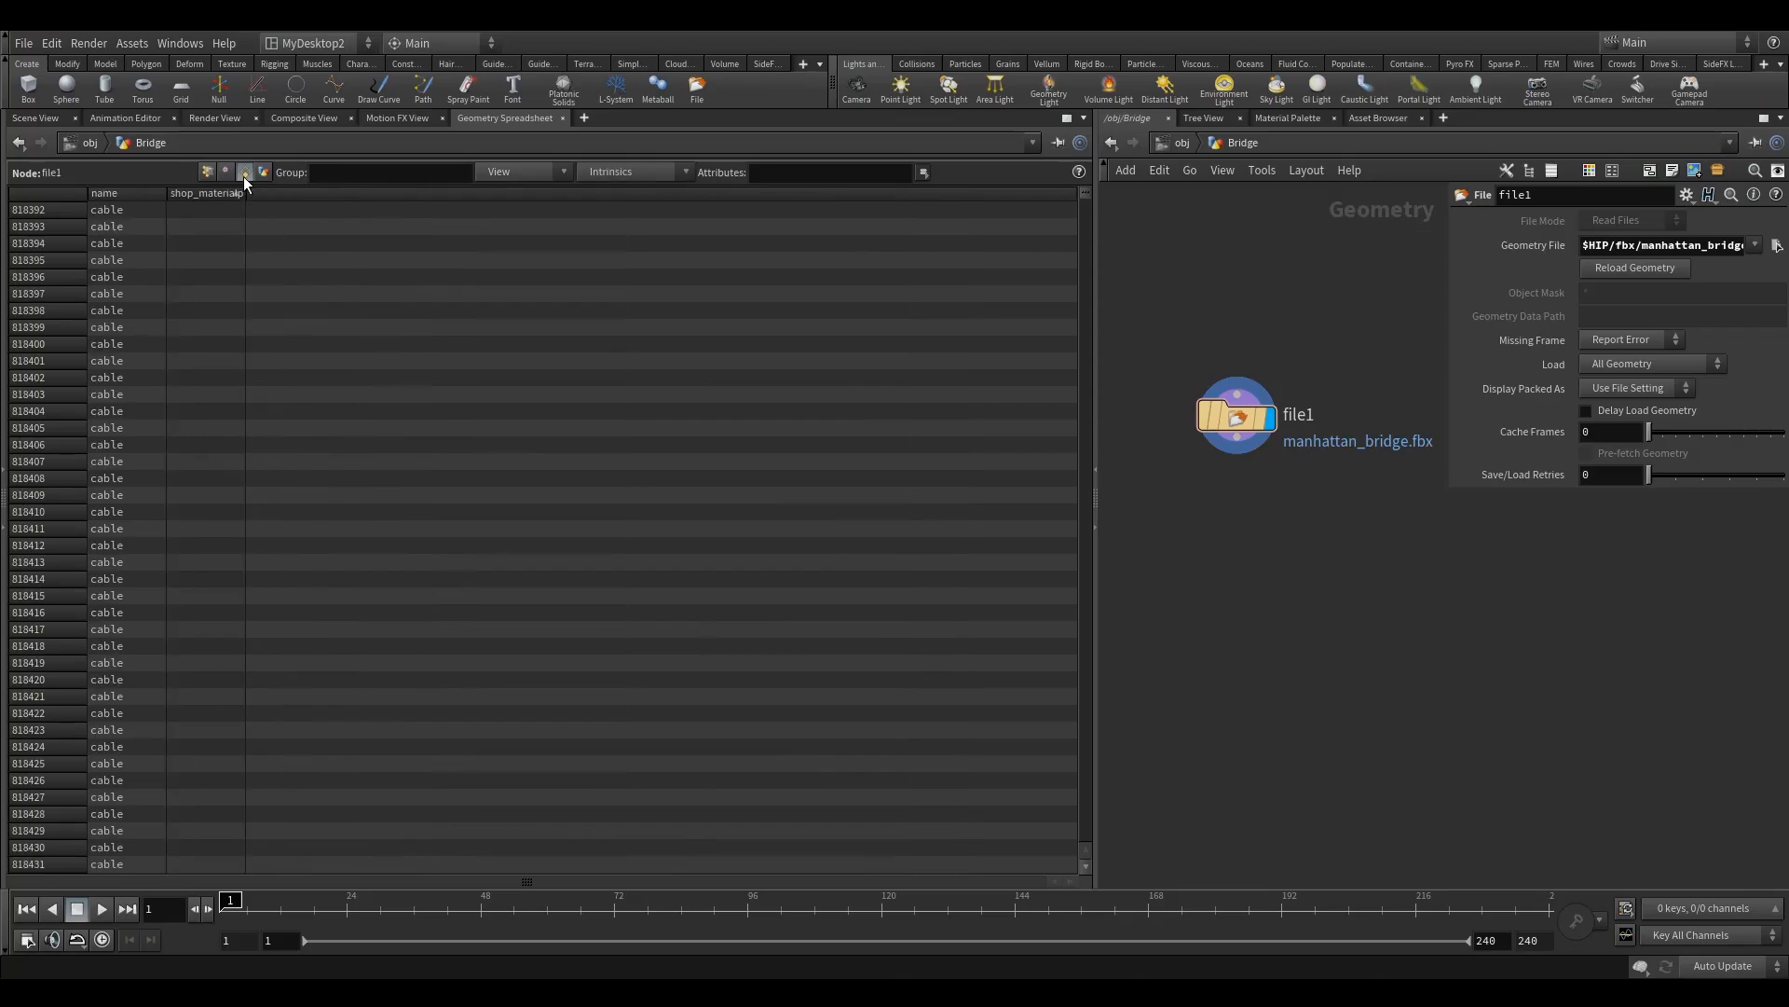
click(127, 194)
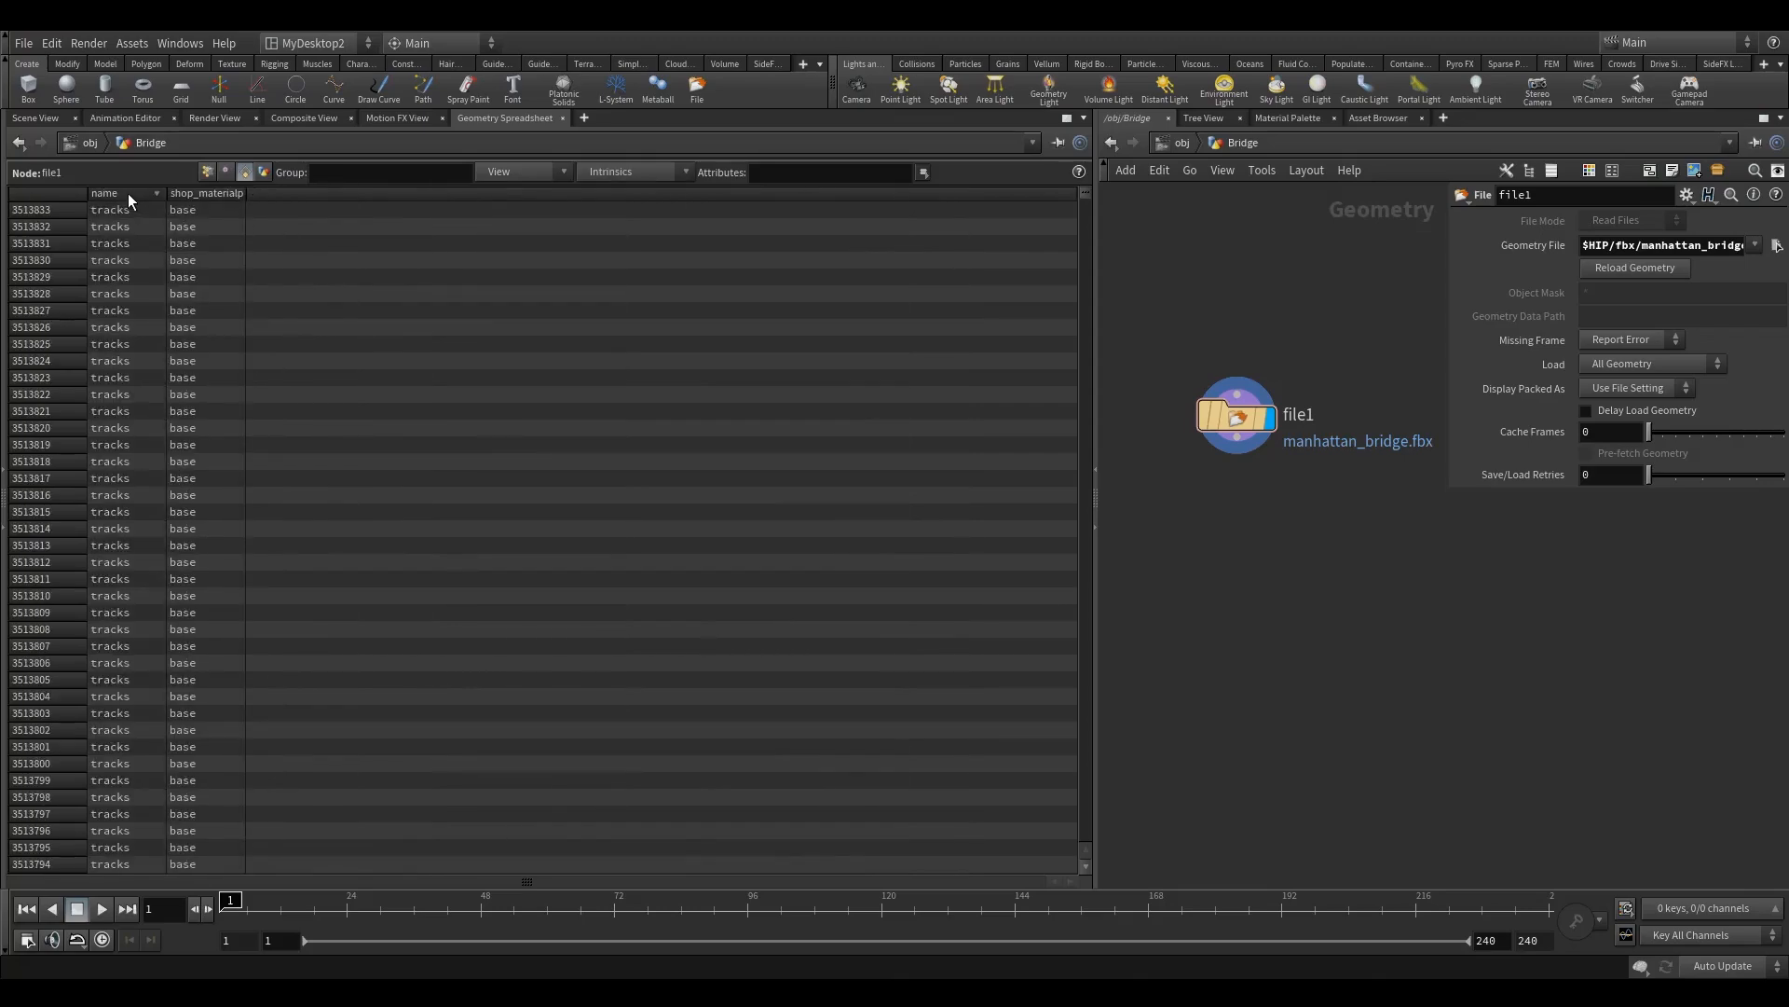
click(204, 196)
drag(246, 226, 296, 227)
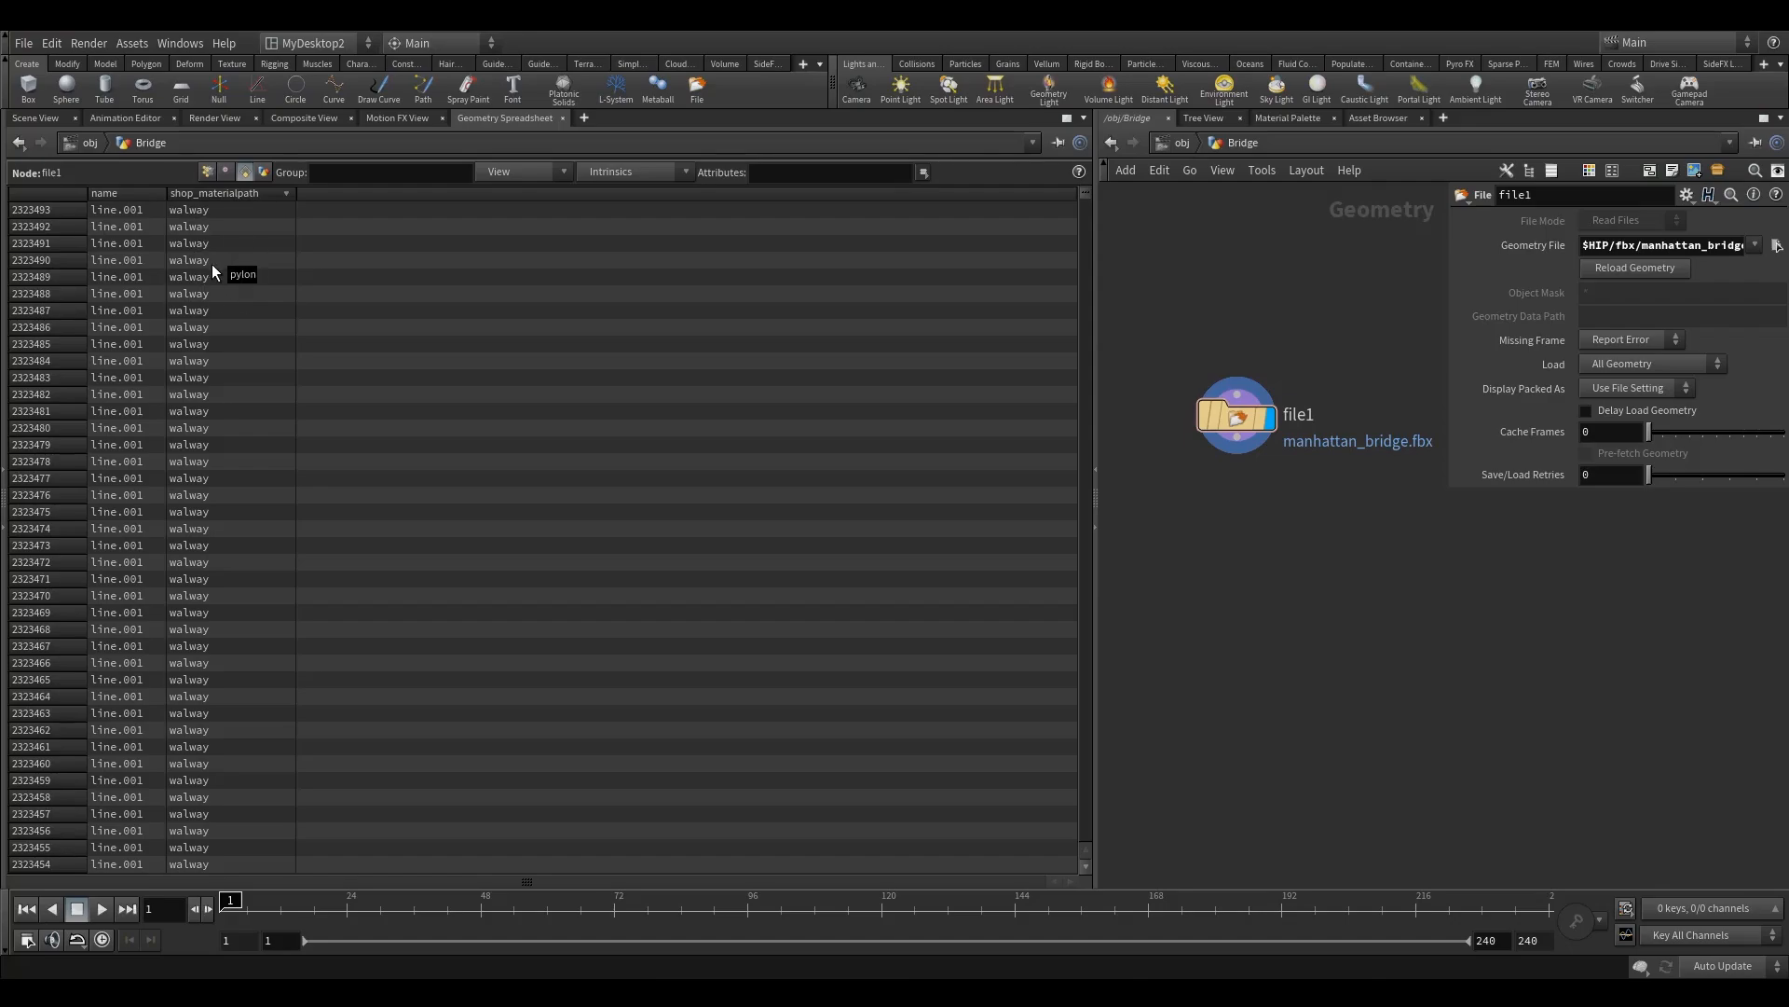
Step: Check the bridge's detail attributes and go over its point, vertex and primitive attributes once more
click(264, 173)
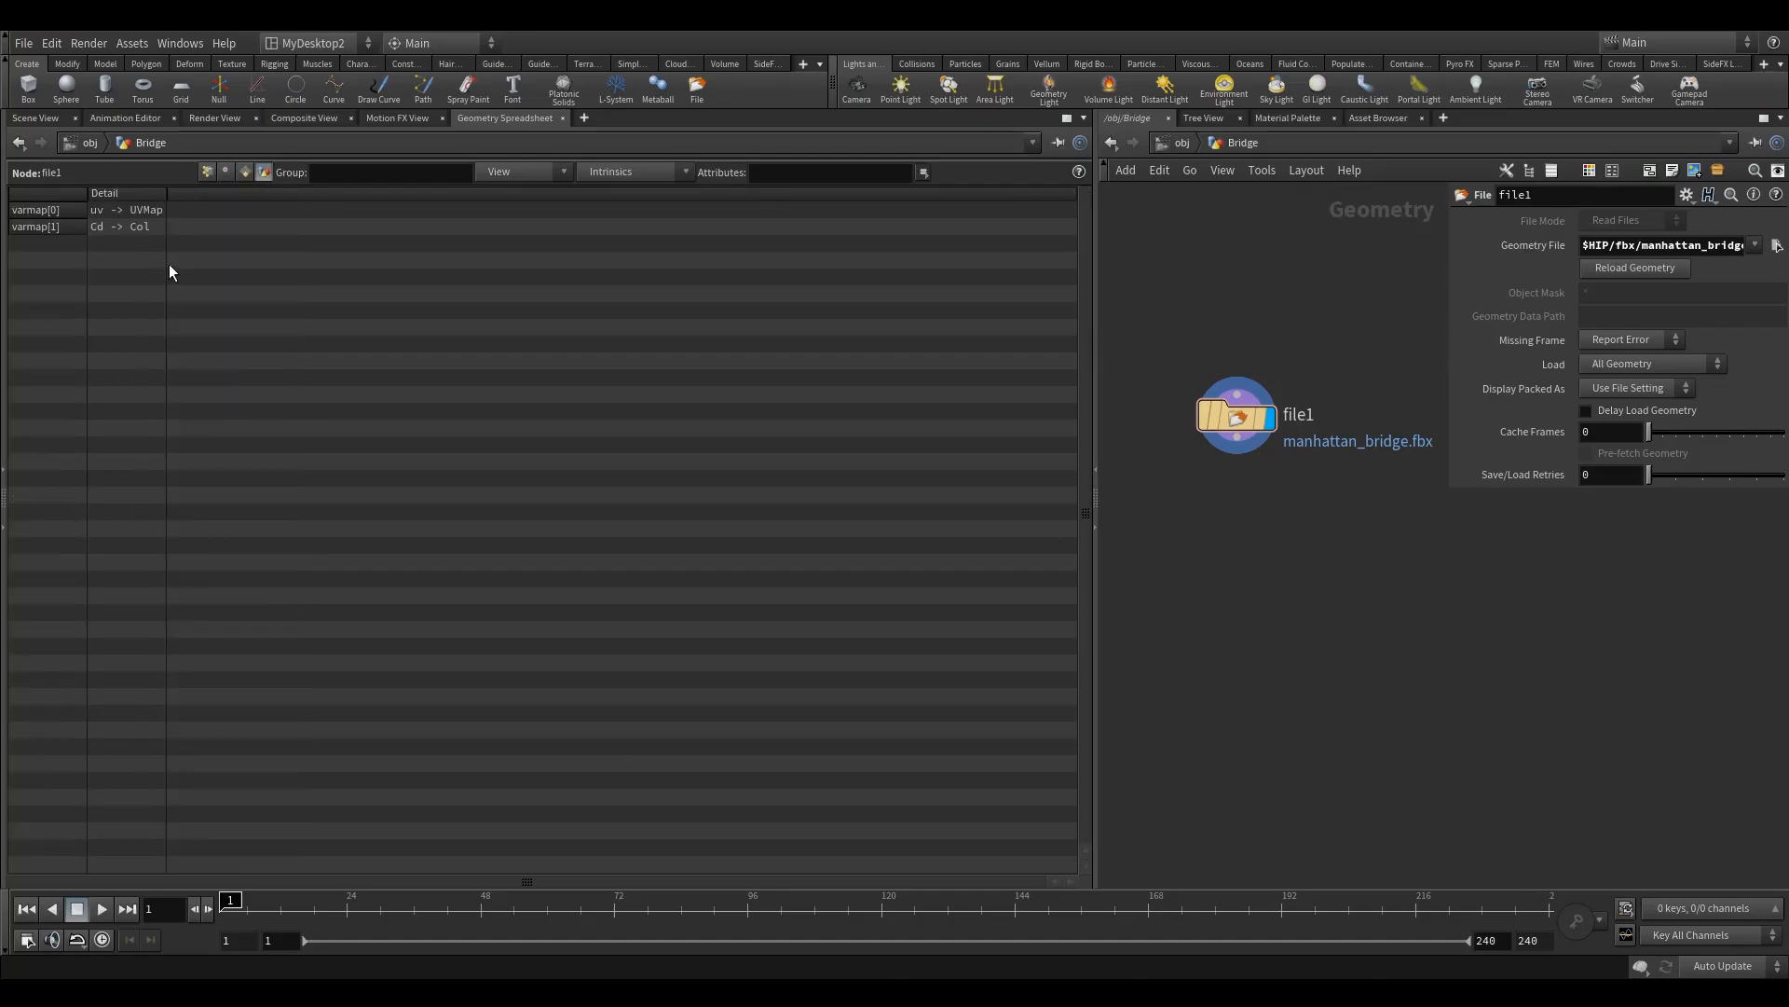
click(210, 172)
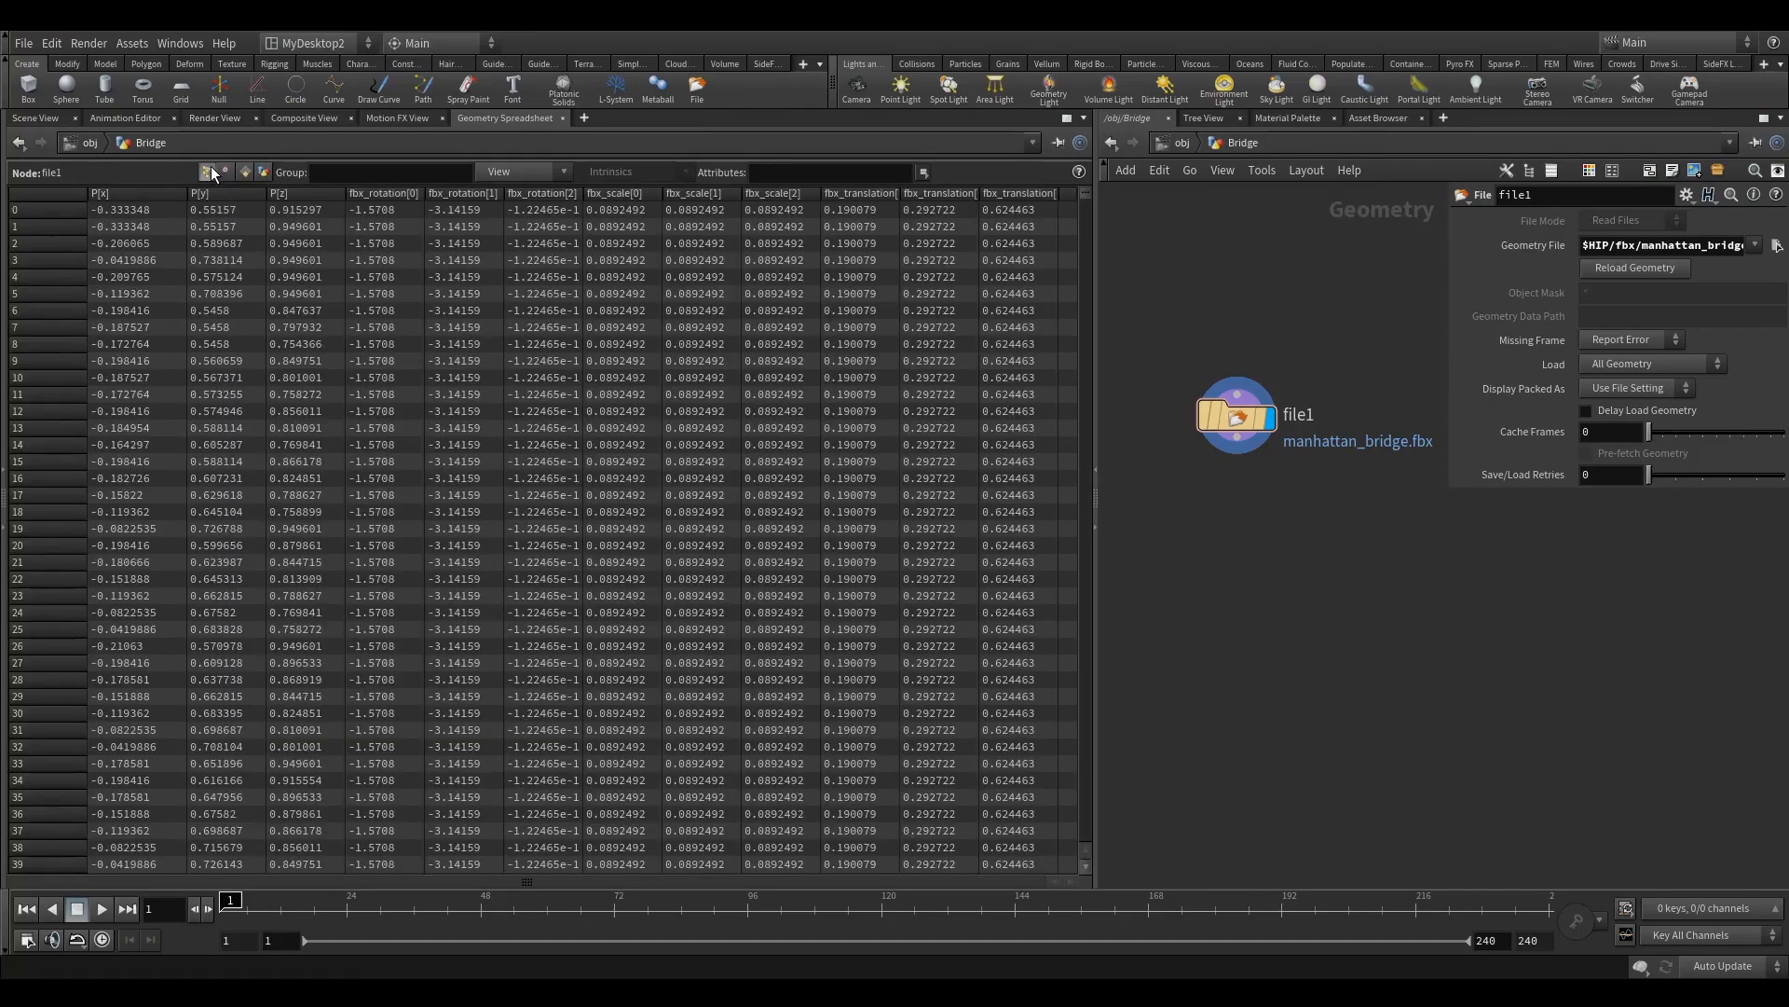
click(226, 171)
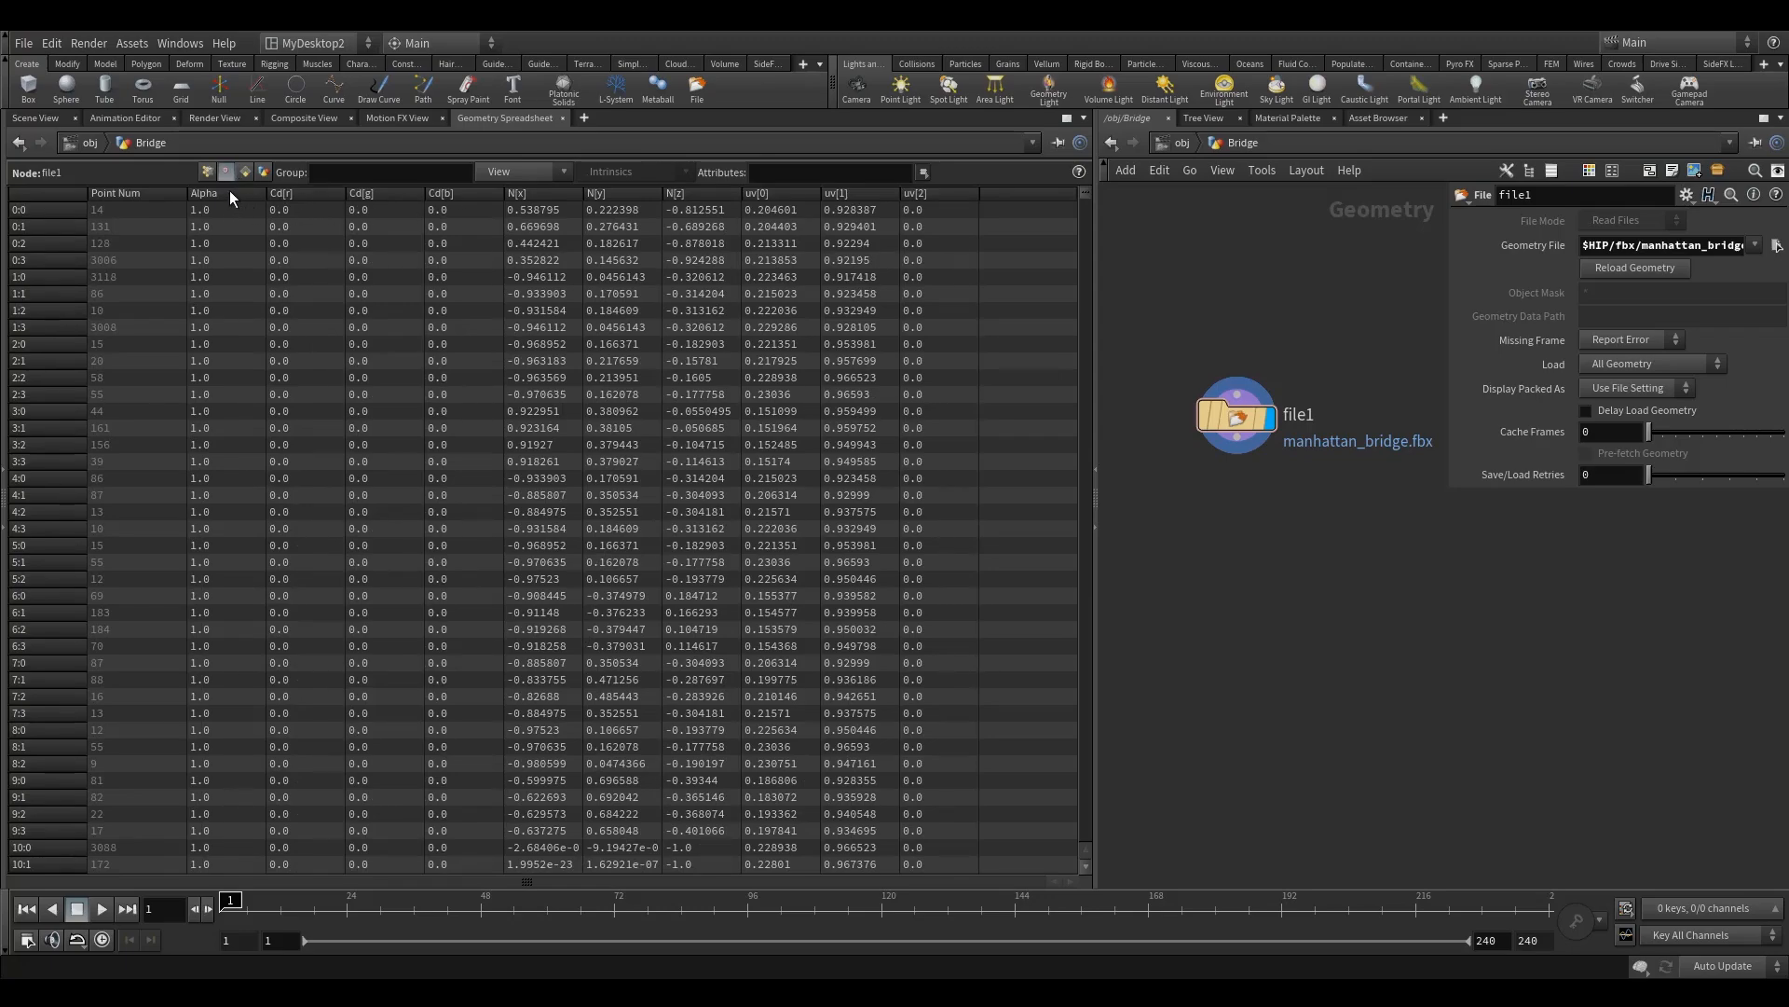
click(245, 172)
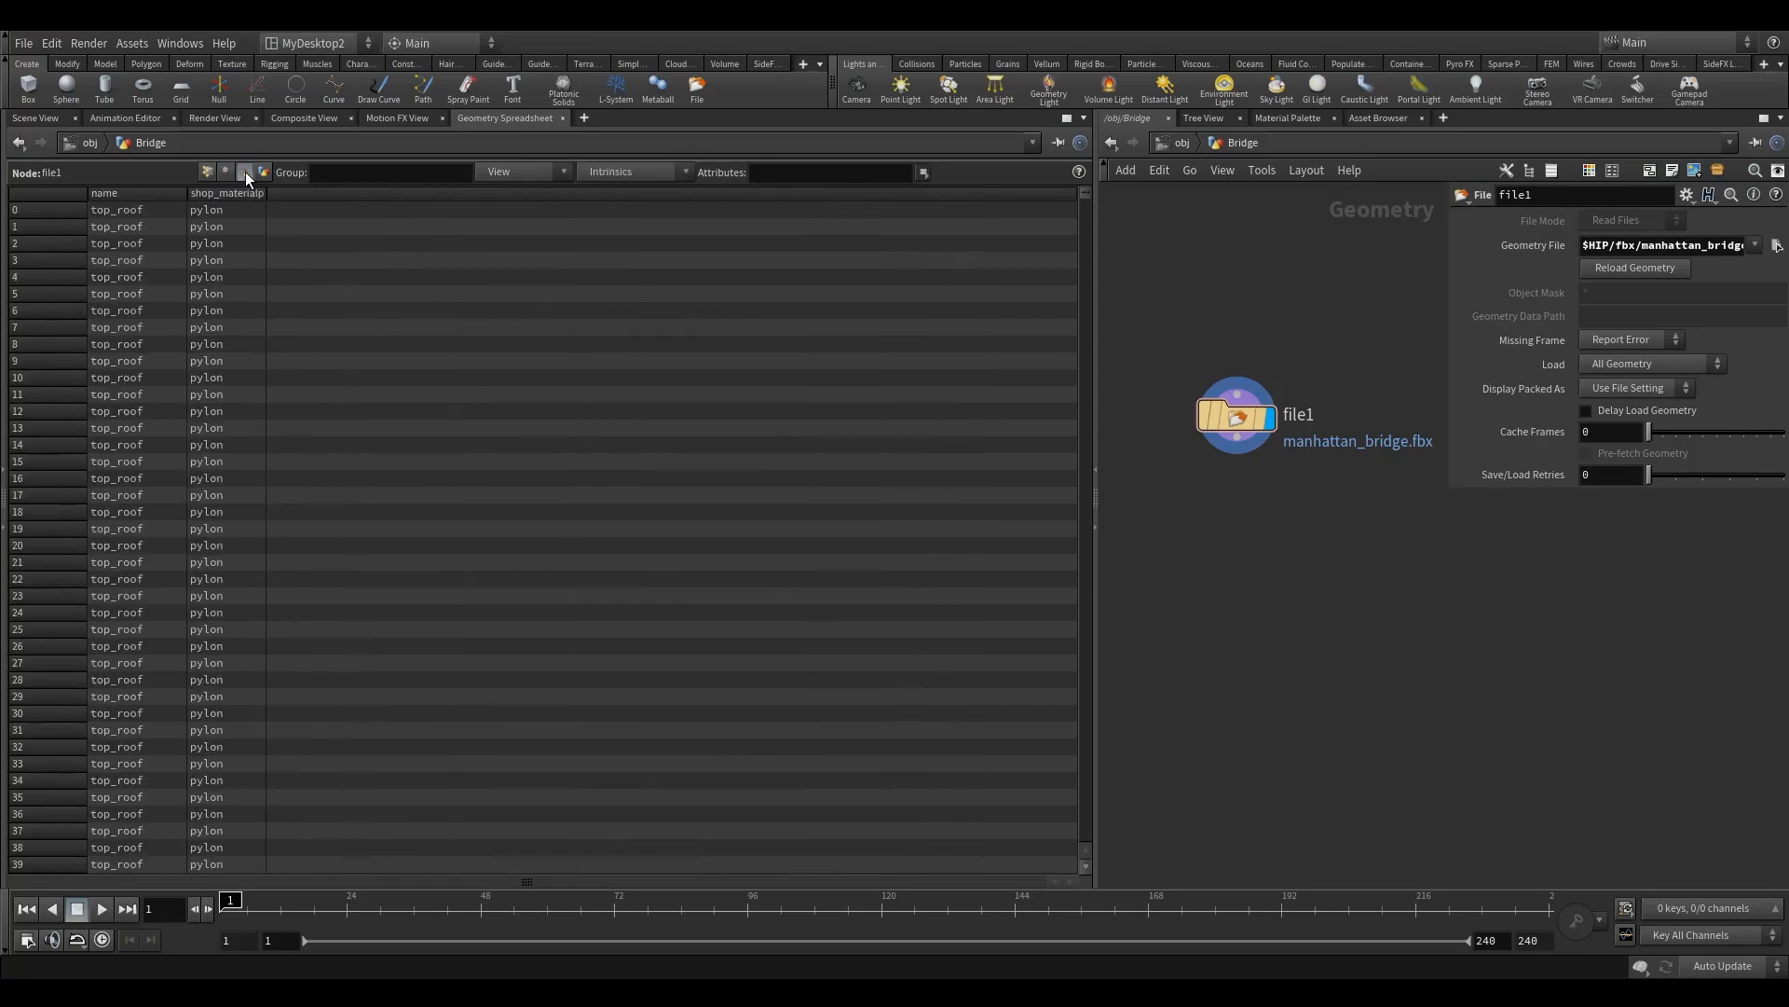
click(207, 173)
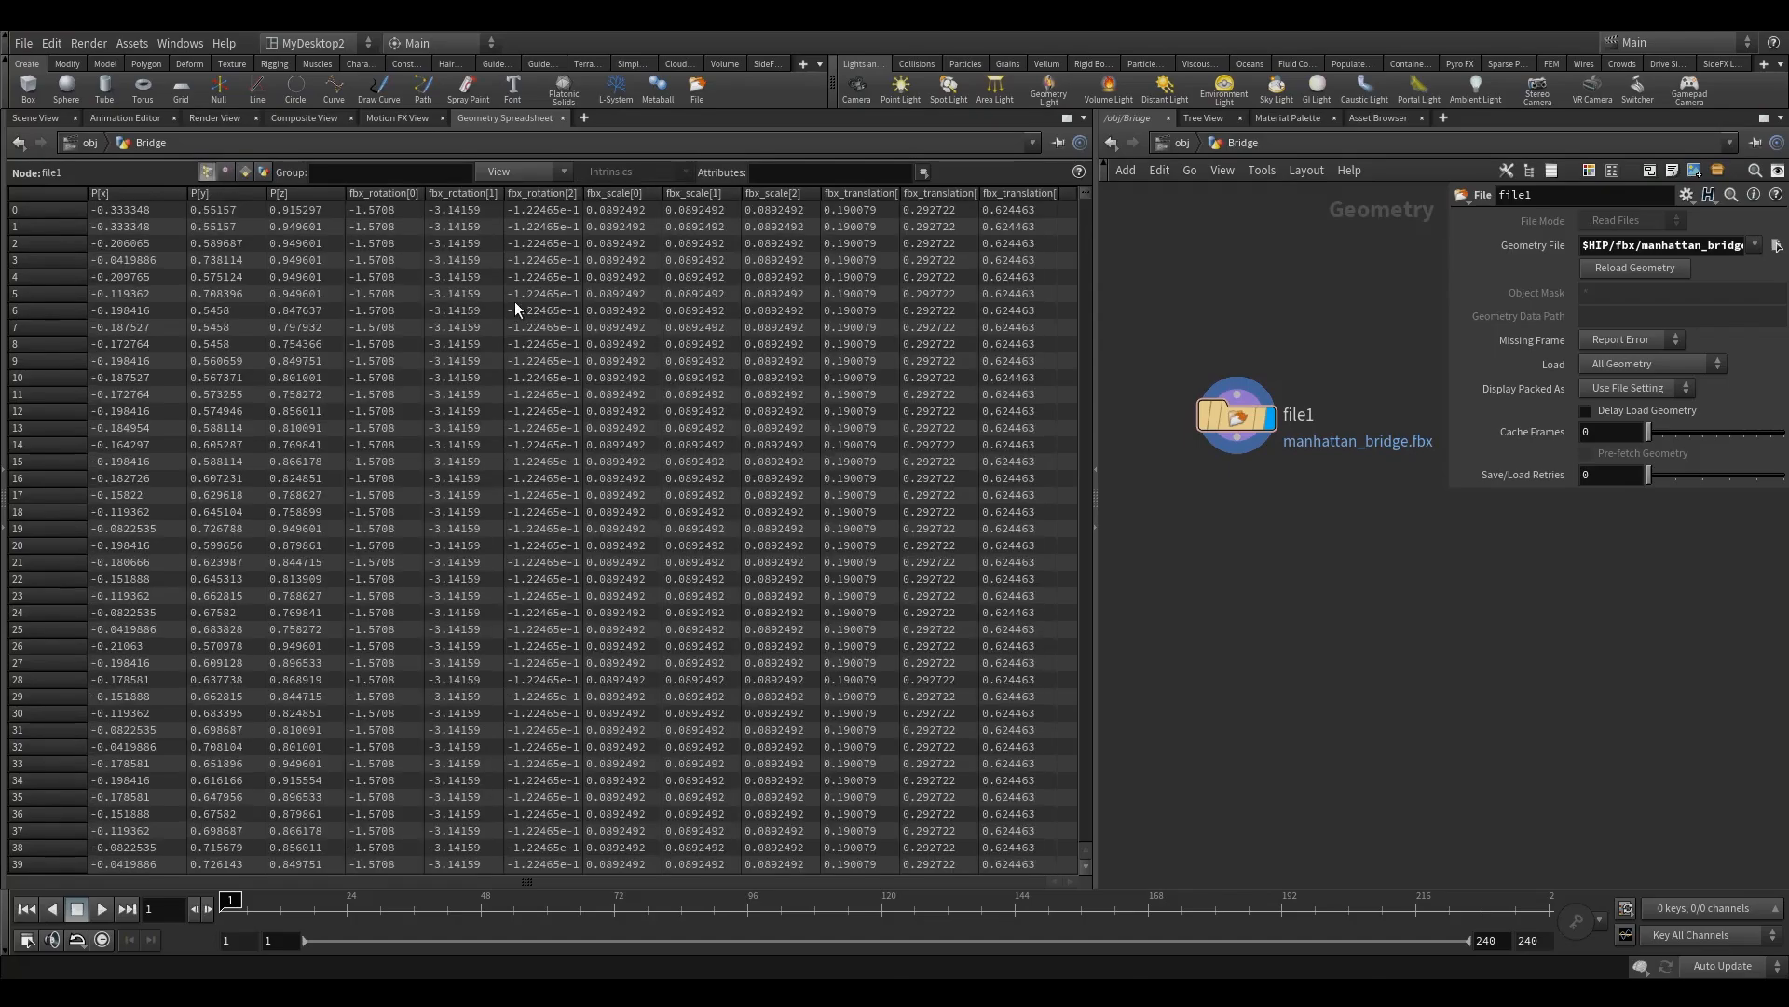
Step: Add an Attribute Delete node below file1, wired to its output, and make it the displayed node
key(Tab)
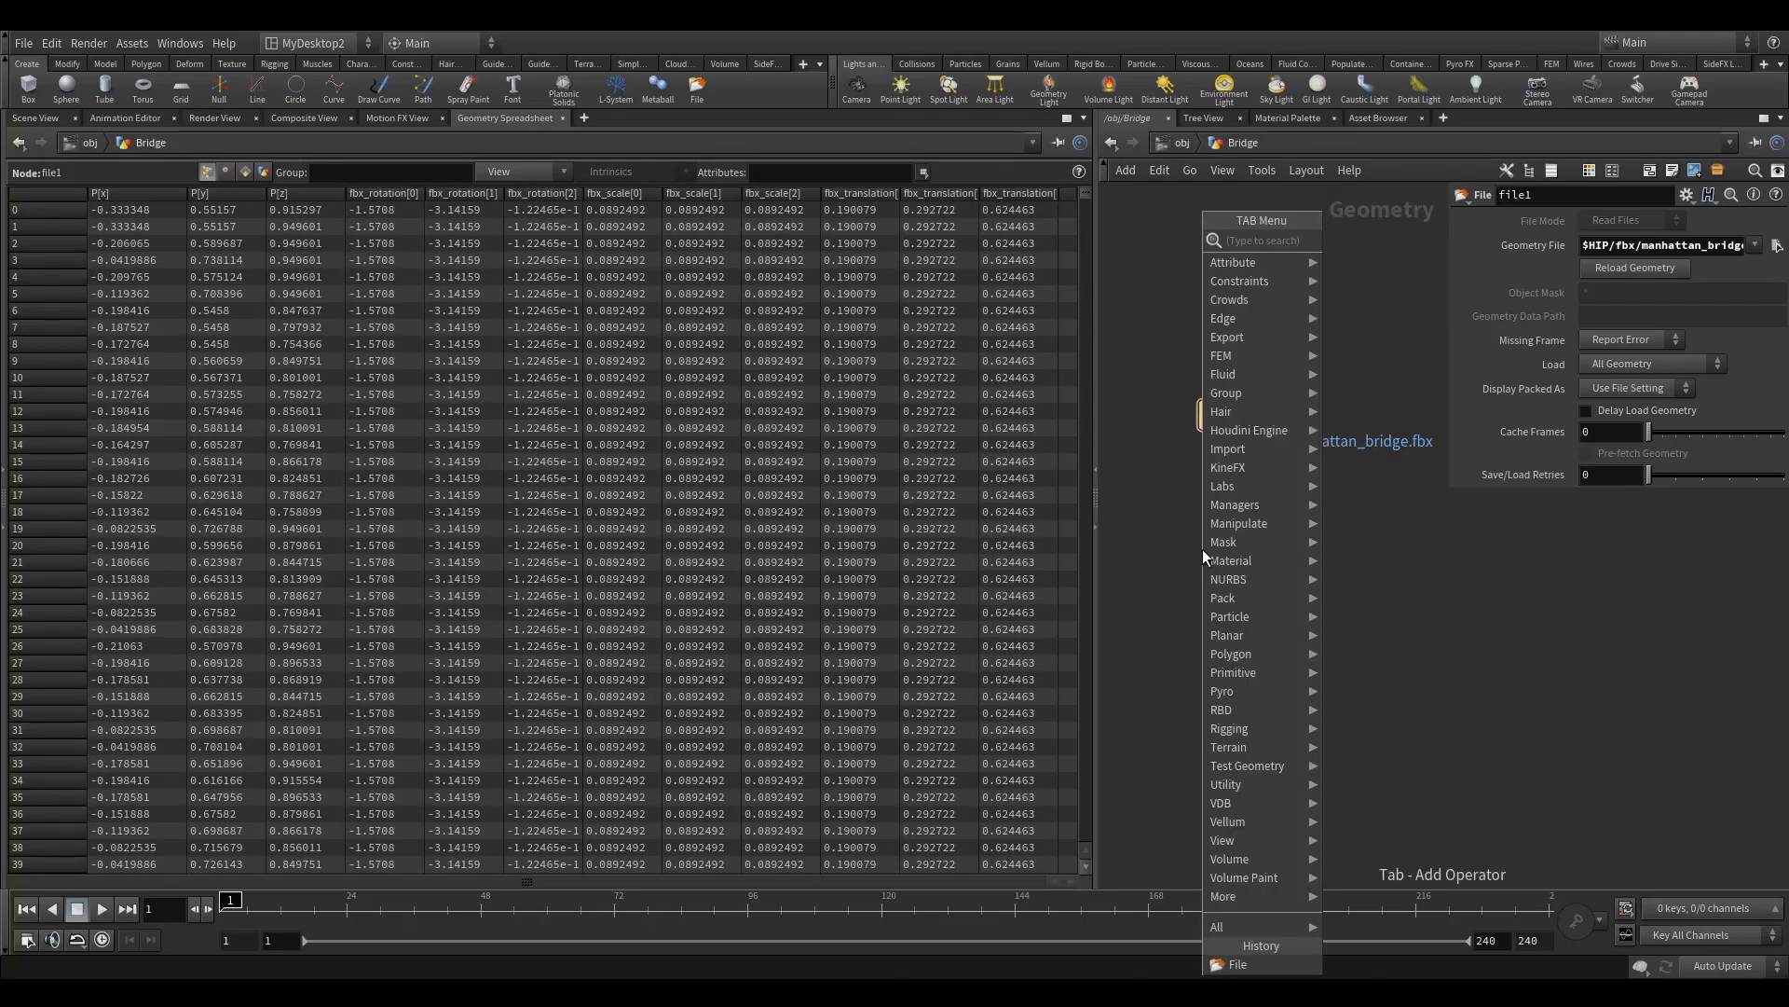
text(ad)
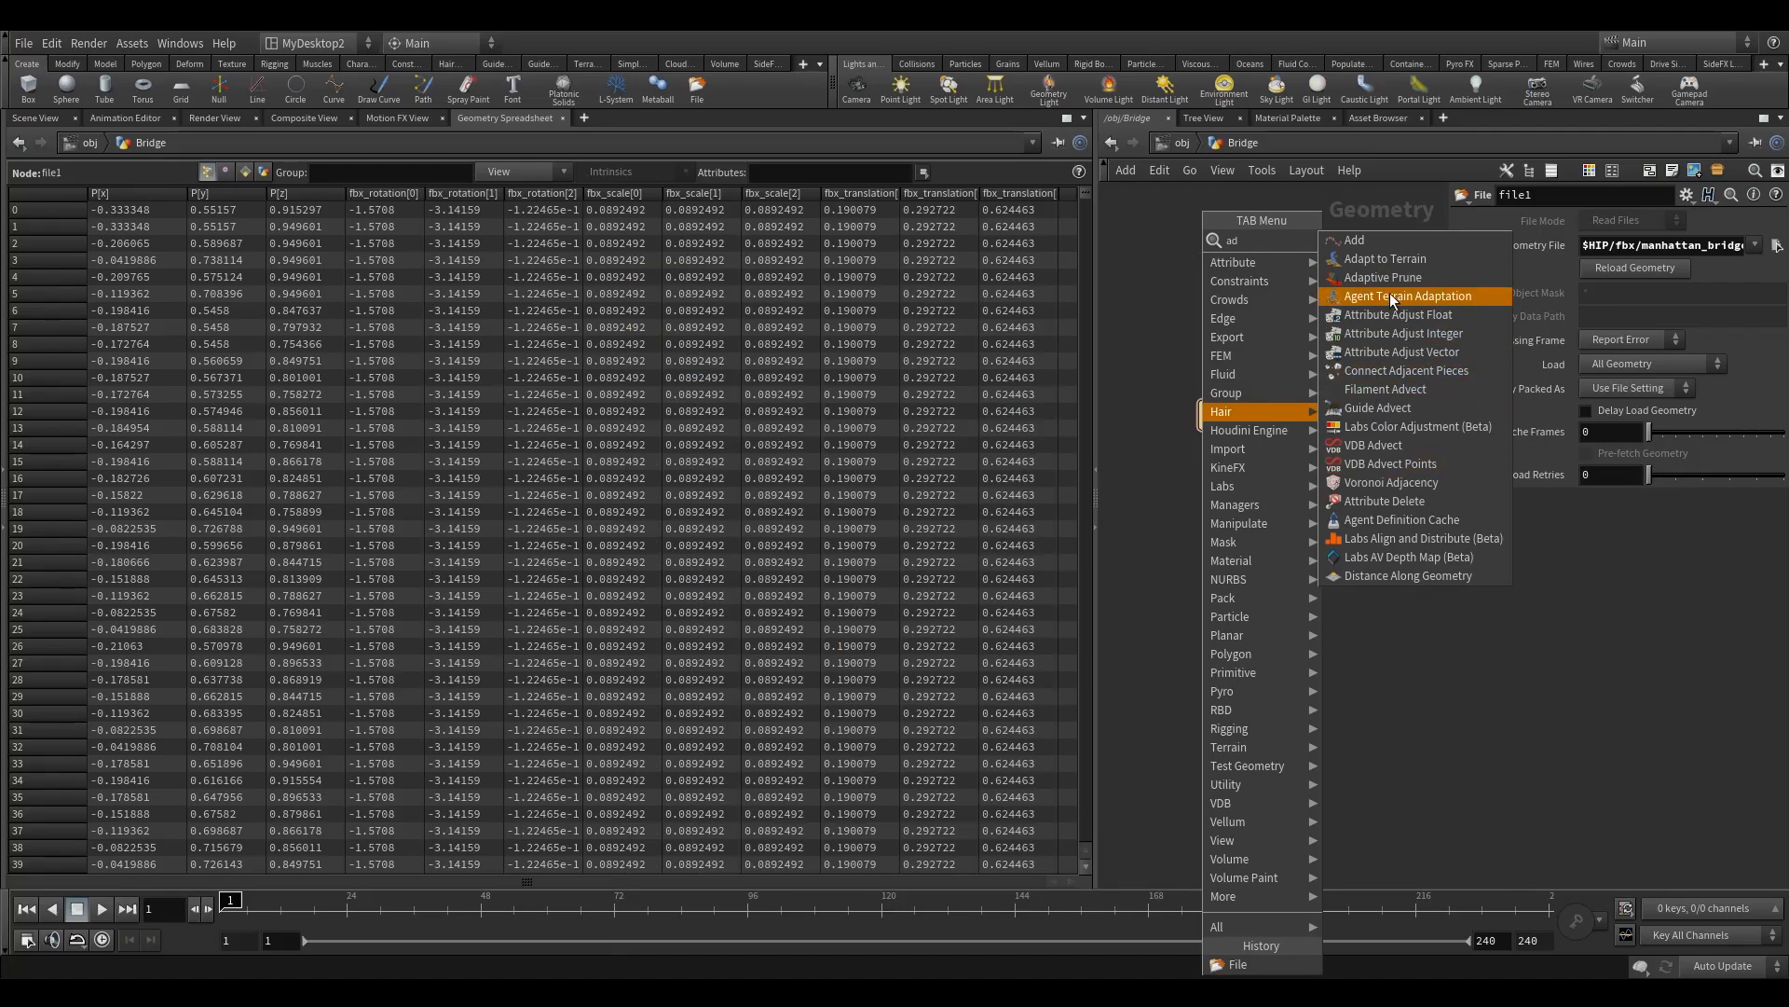
click(1401, 502)
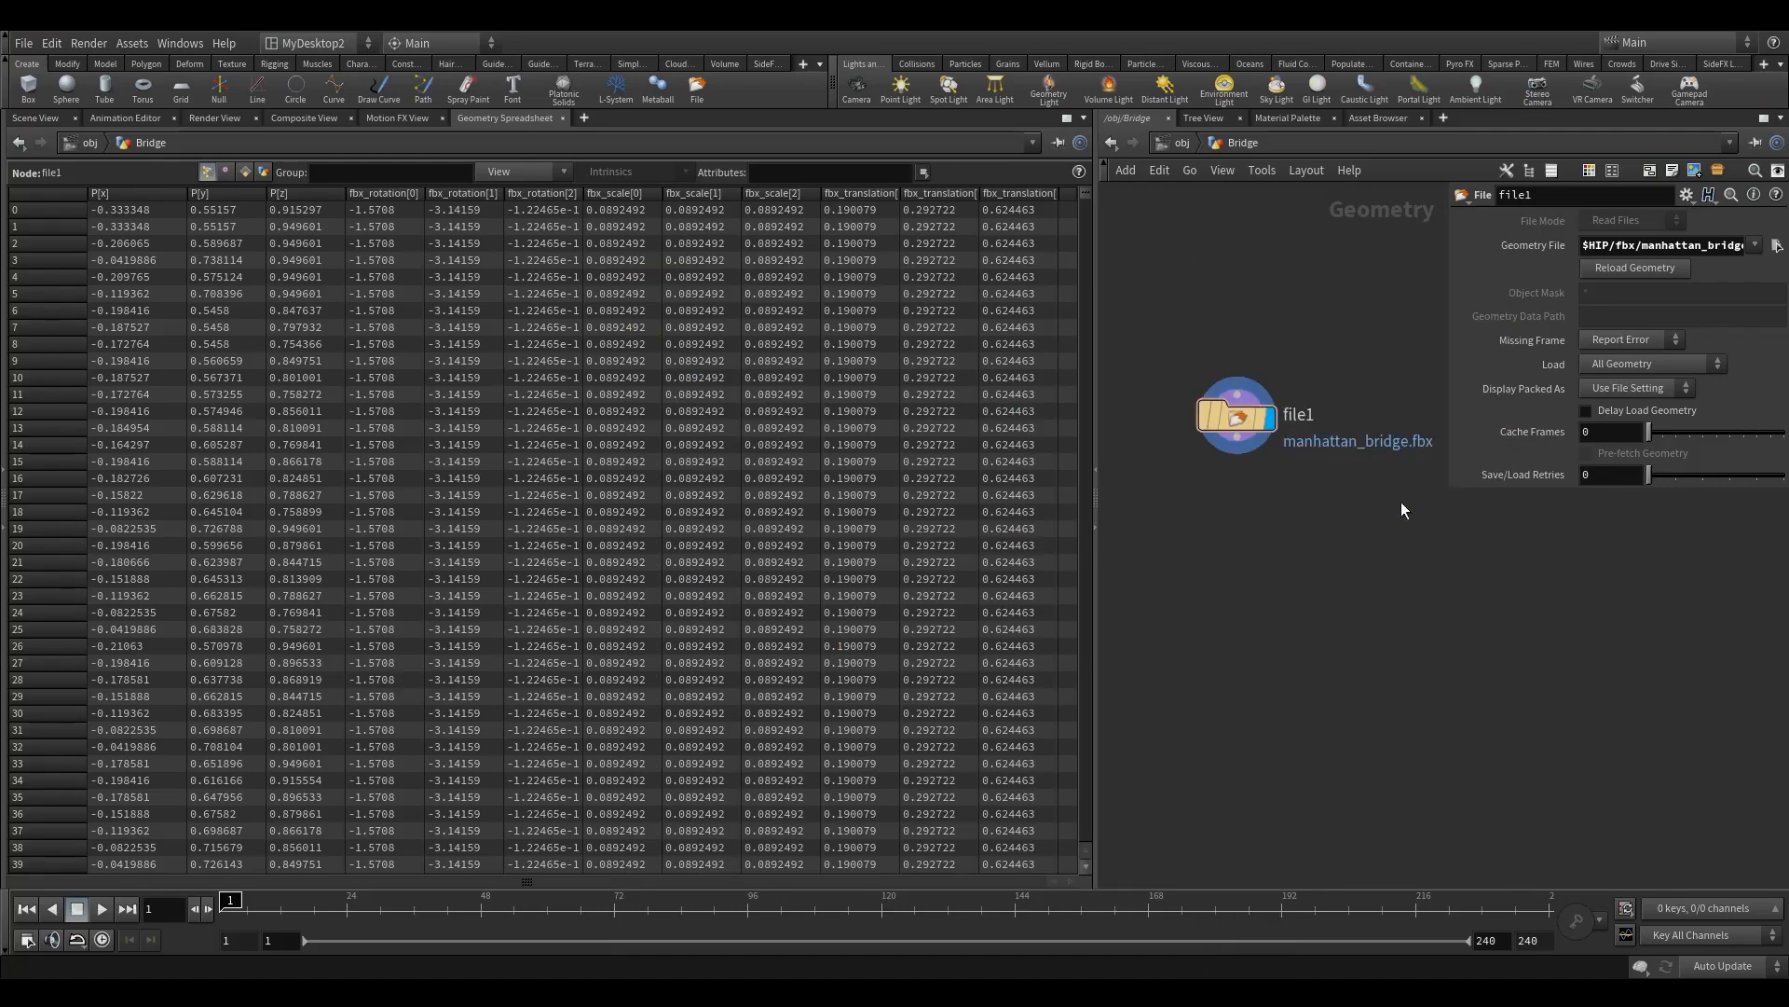
click(1247, 518)
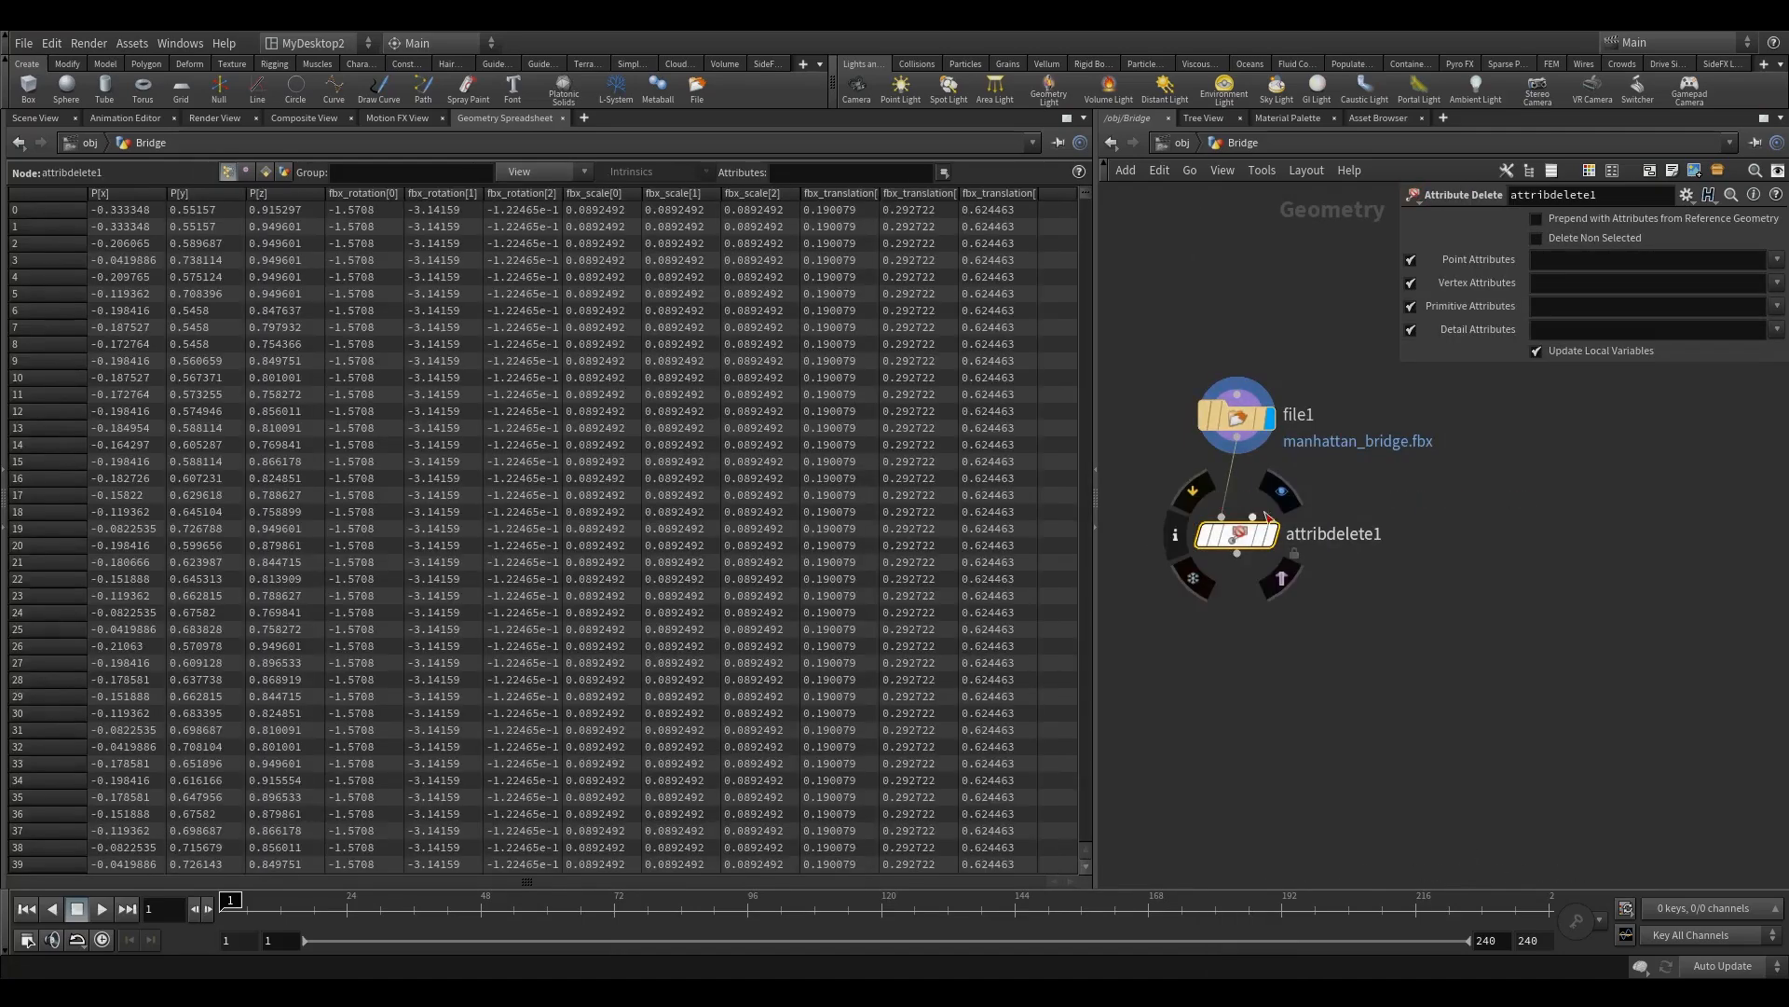
Step: Set the Attribute Delete node to remove all point attributes with the pattern *
click(1777, 260)
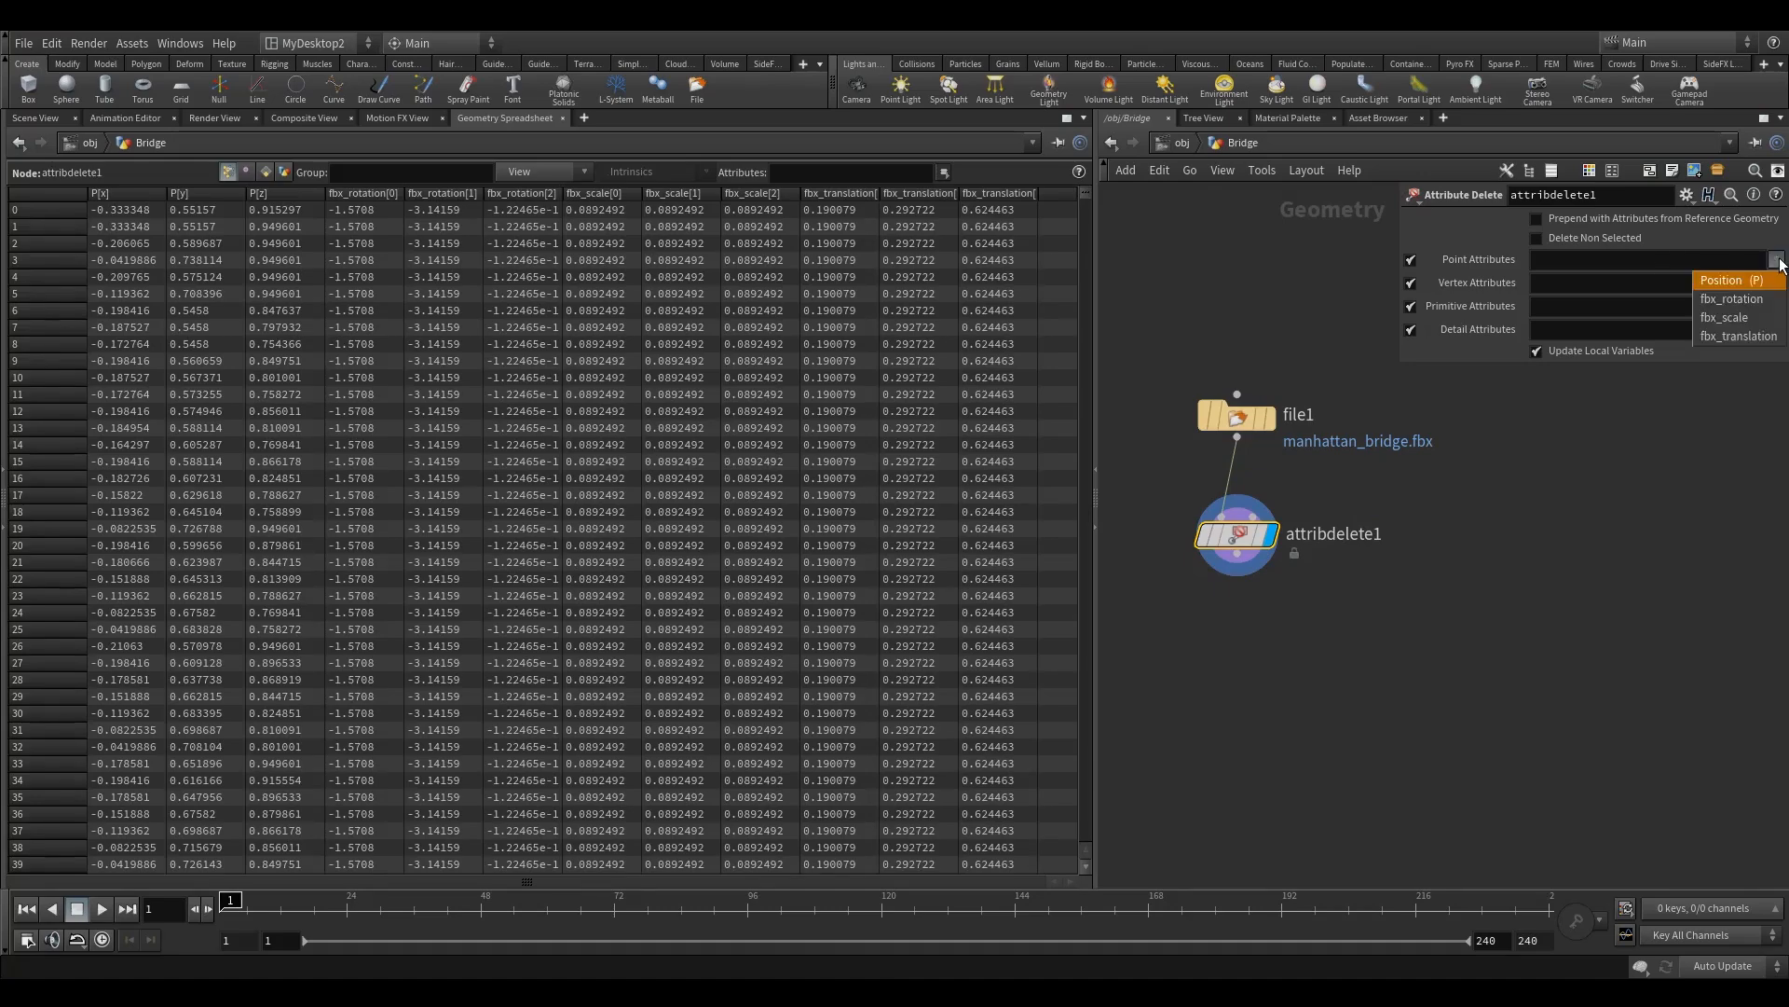
click(1613, 280)
click(1598, 262)
text(*)
key(Return)
Step: Set the Attribute Delete node to remove the vertex color attribute Cd
click(1778, 284)
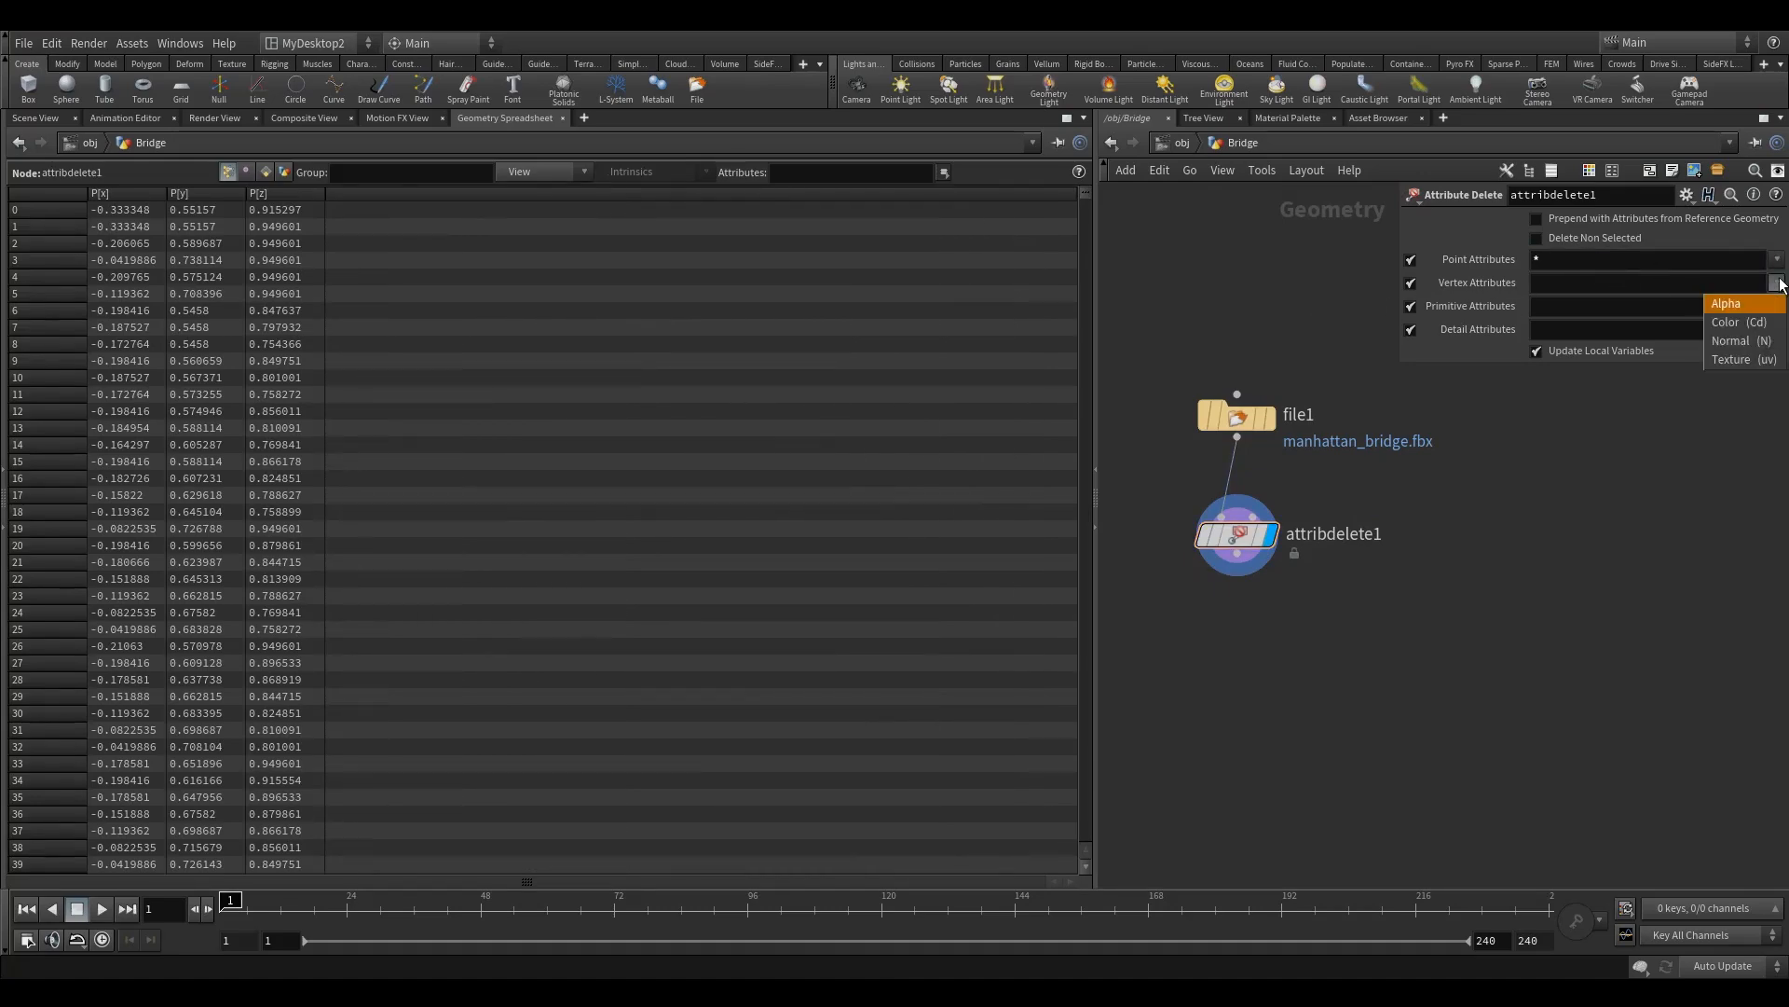
click(1751, 321)
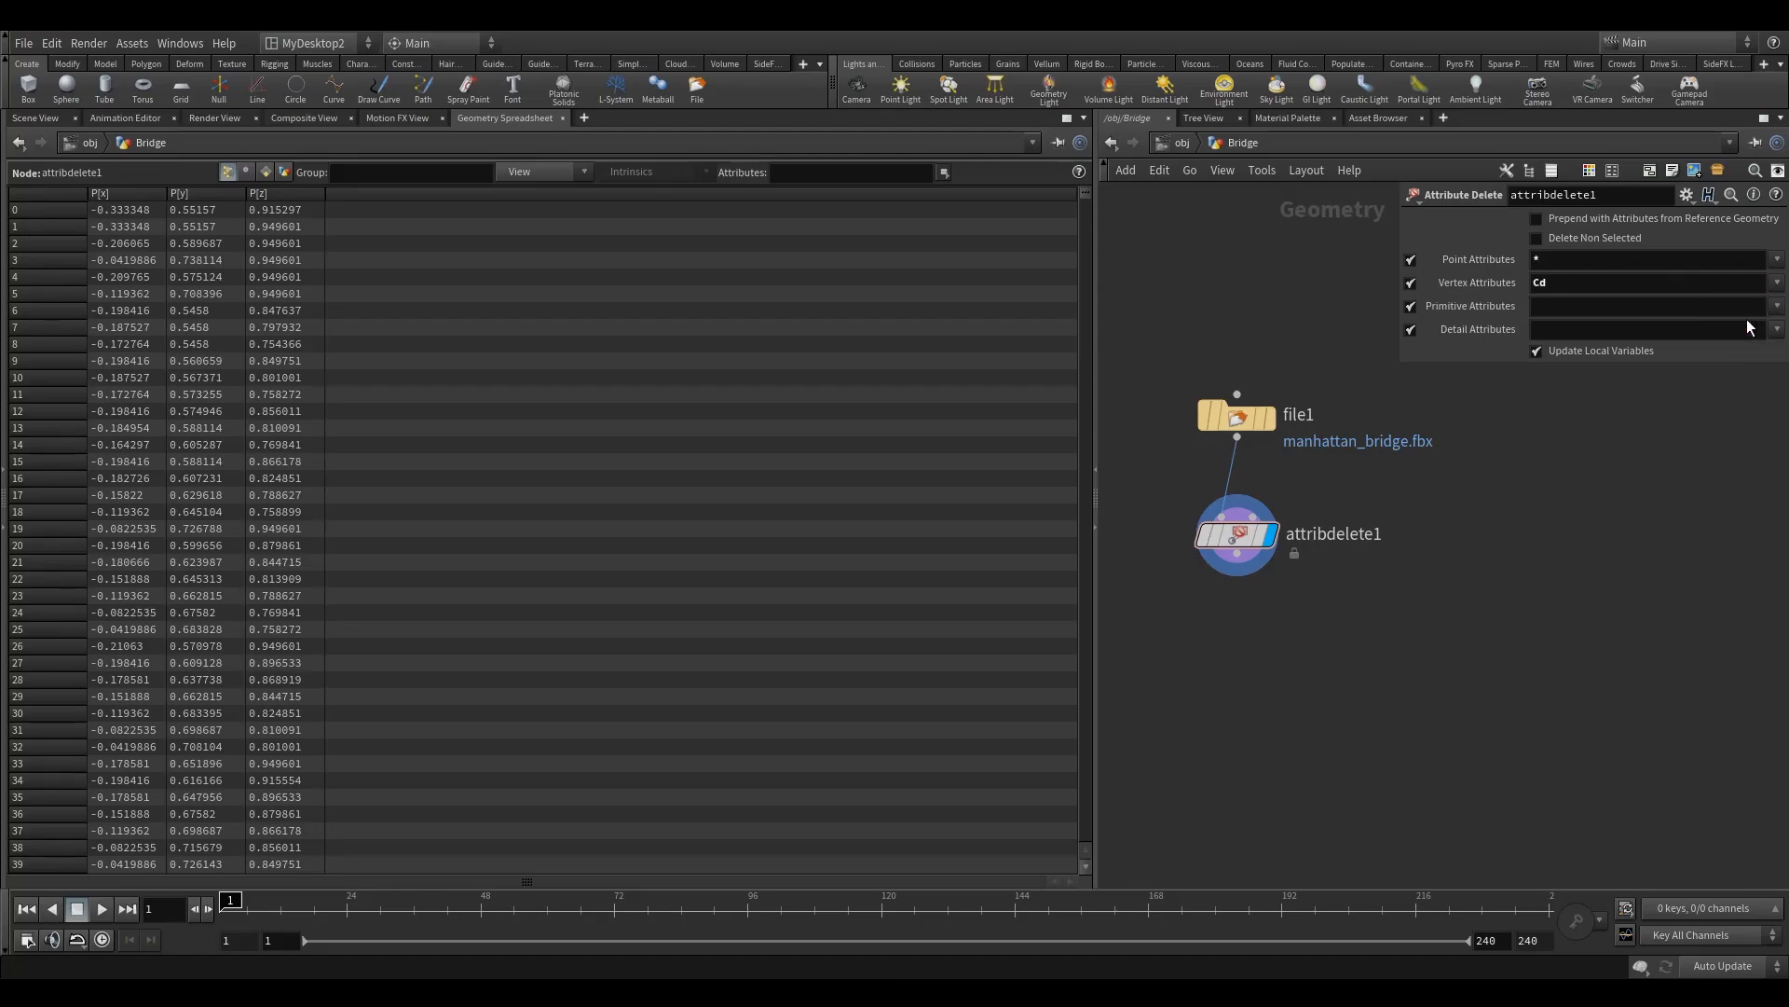
click(1777, 283)
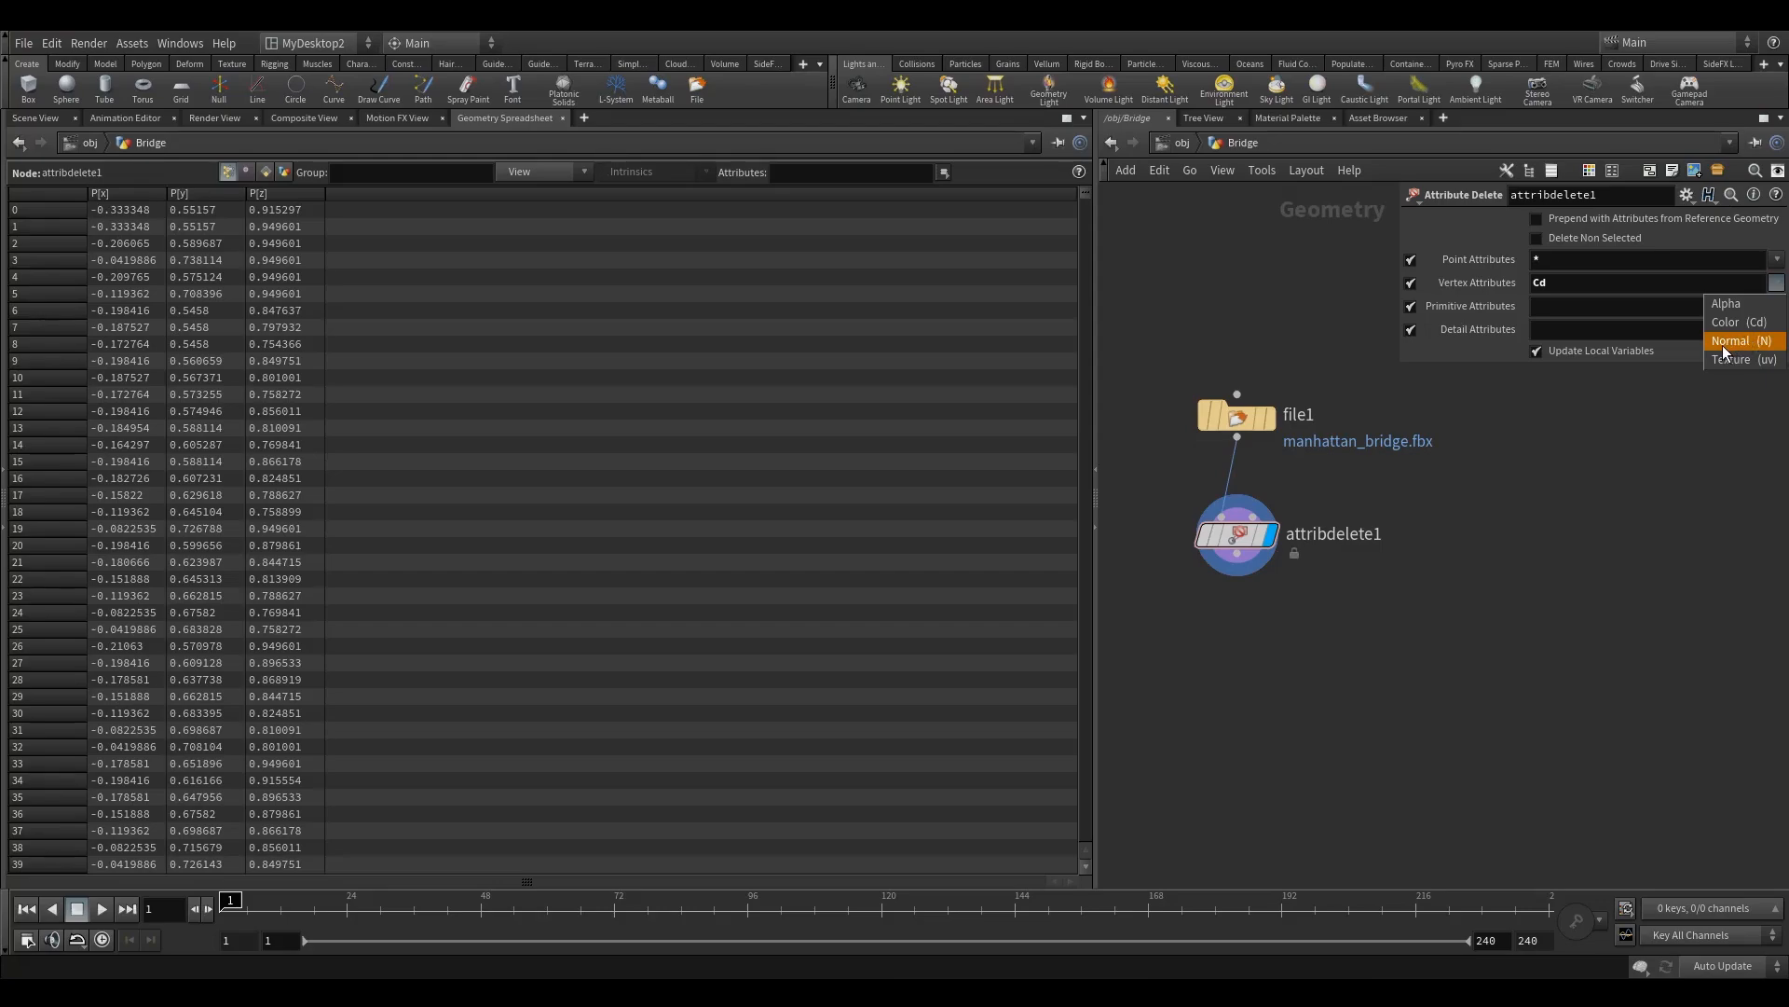
click(1479, 358)
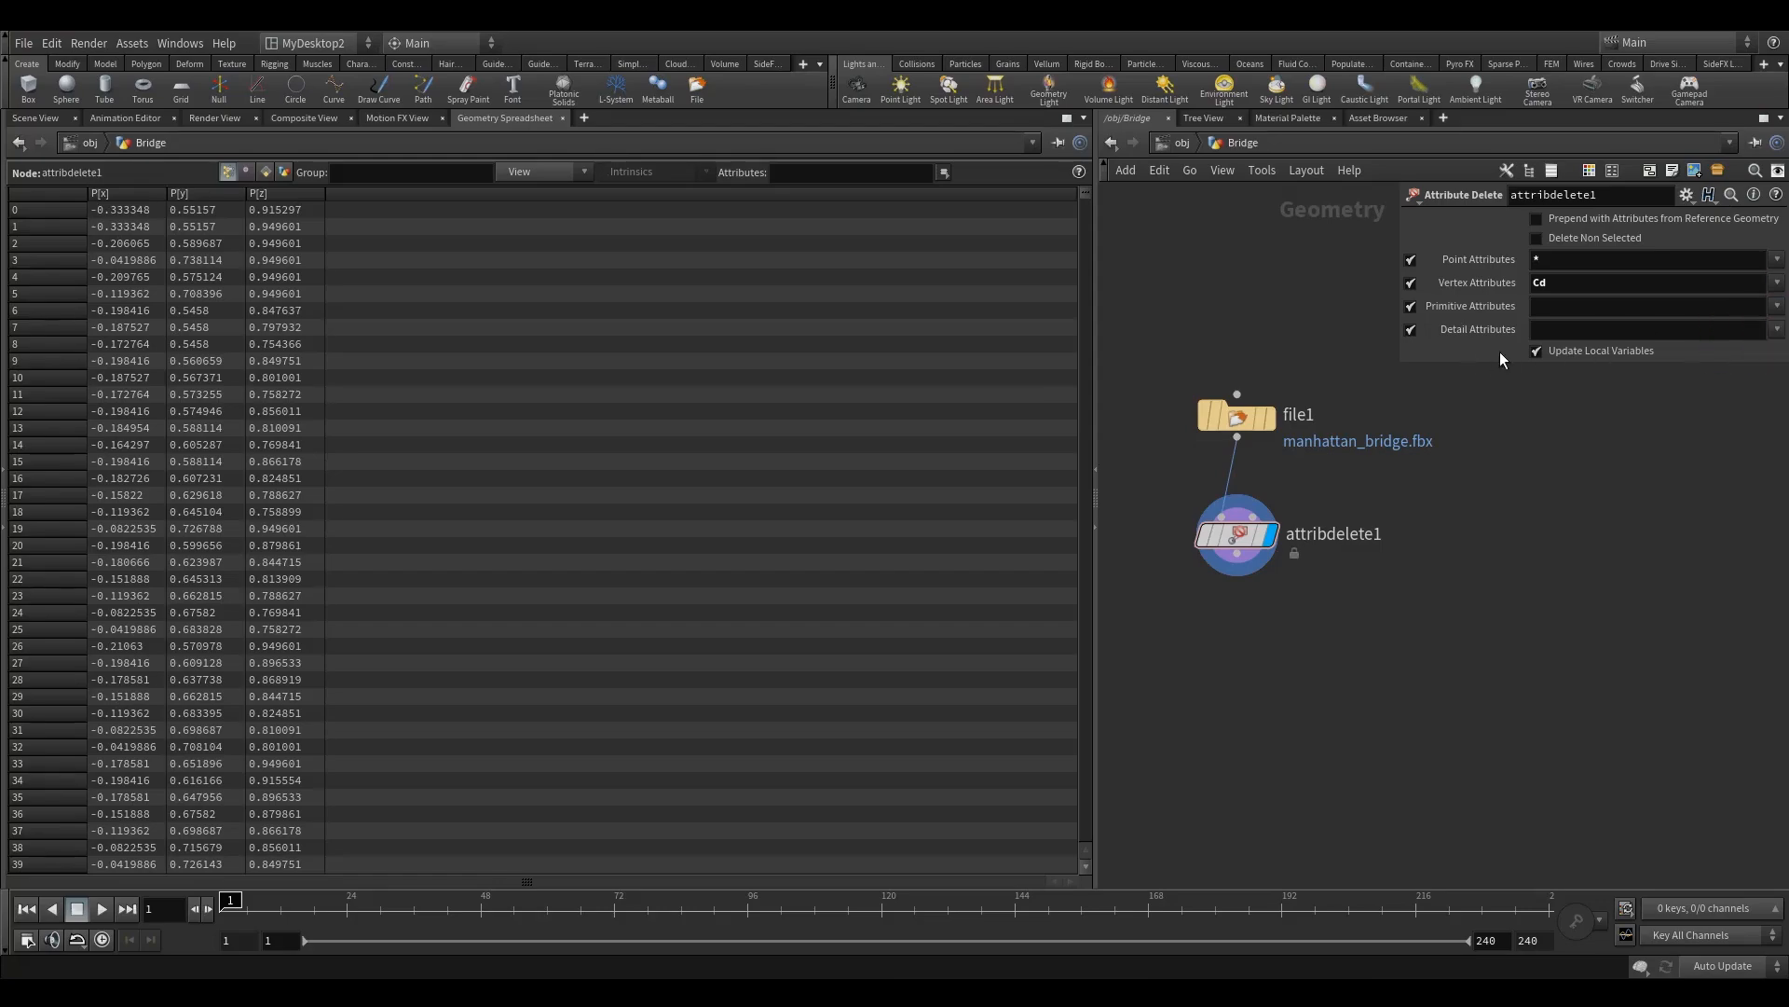
Step: Check the available primitive attributes and set the Attribute Delete node to remove the detail attribute varmap
click(1781, 310)
click(1457, 346)
click(1778, 338)
click(1757, 347)
middle_drag(1212, 636, 1291, 560)
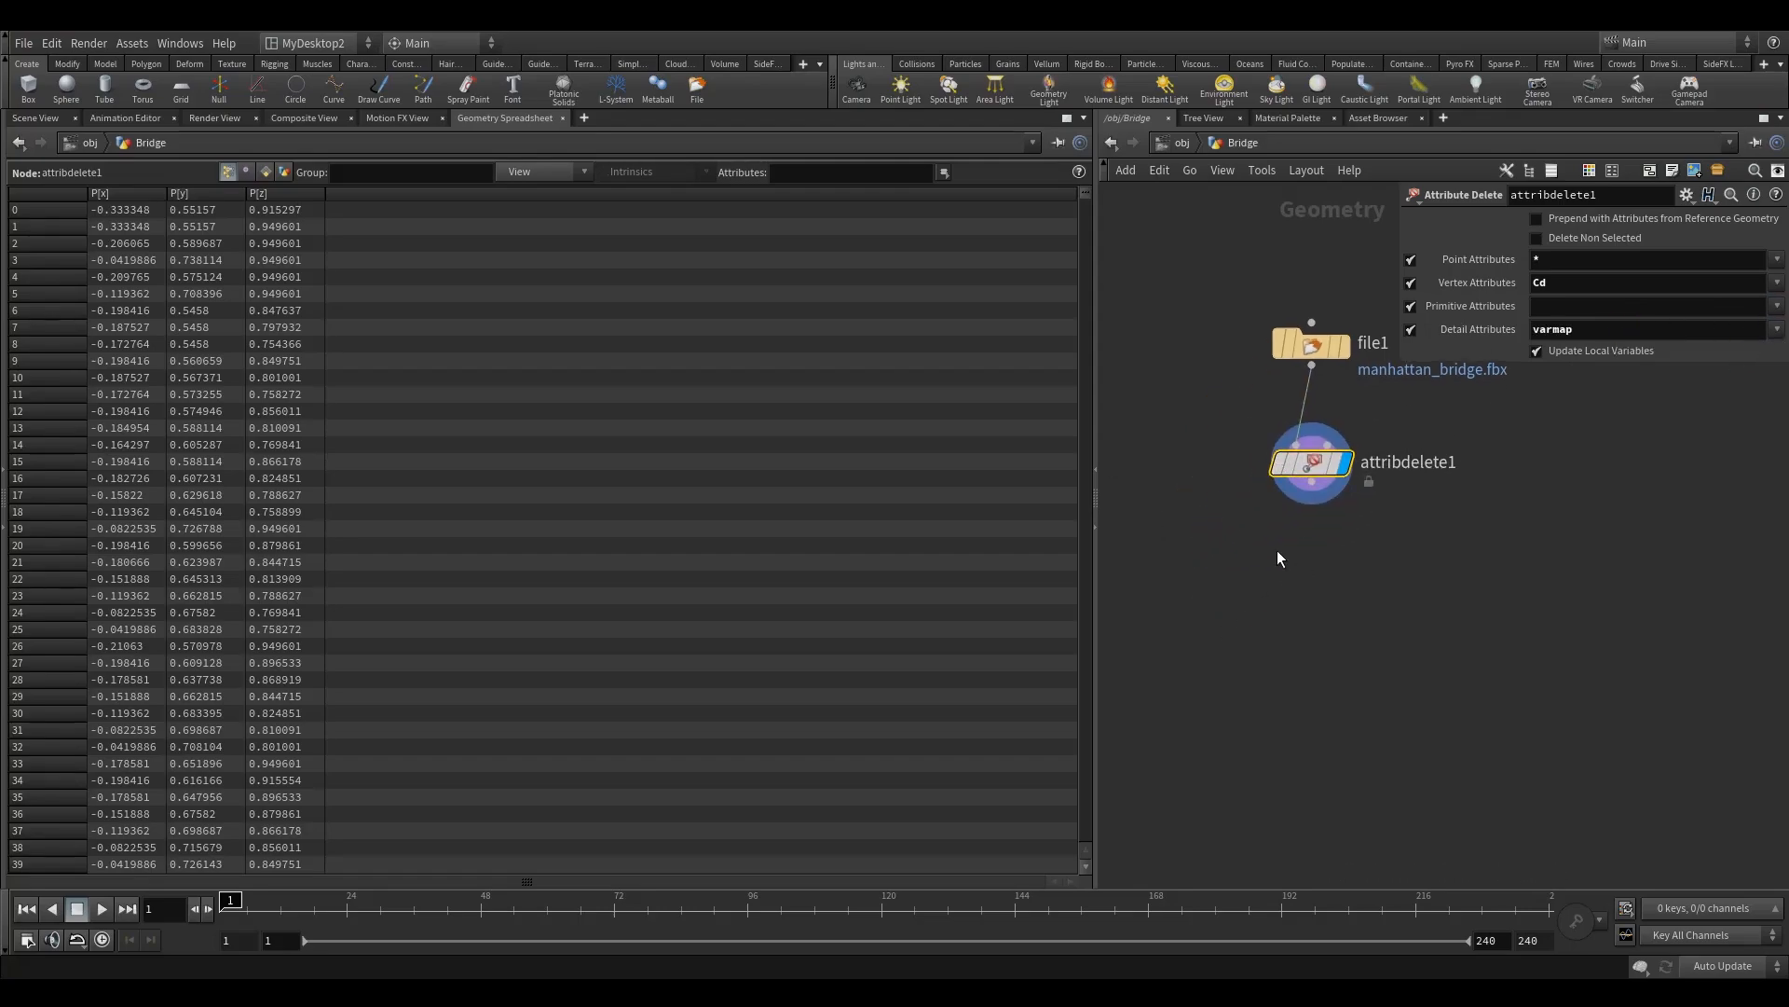
Step: Show the bridge in the 3D viewport with Wireframe shading and inspect the tower and deck structure up close
click(35, 119)
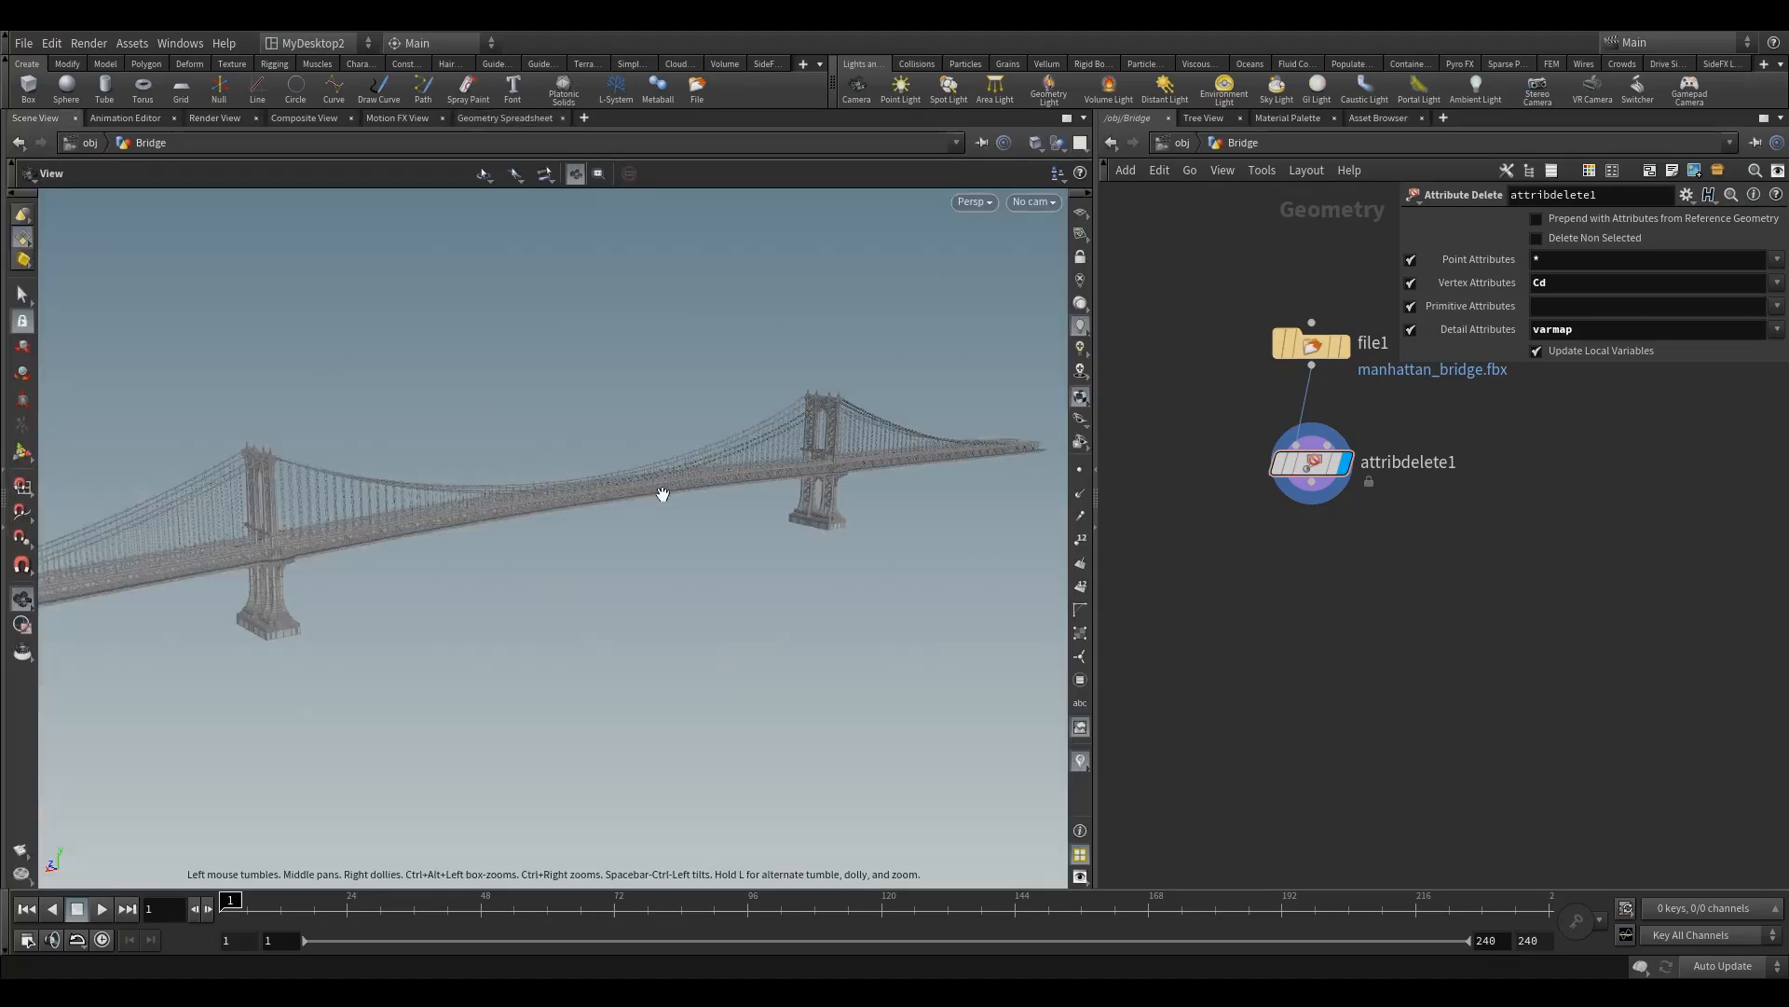
click(1036, 143)
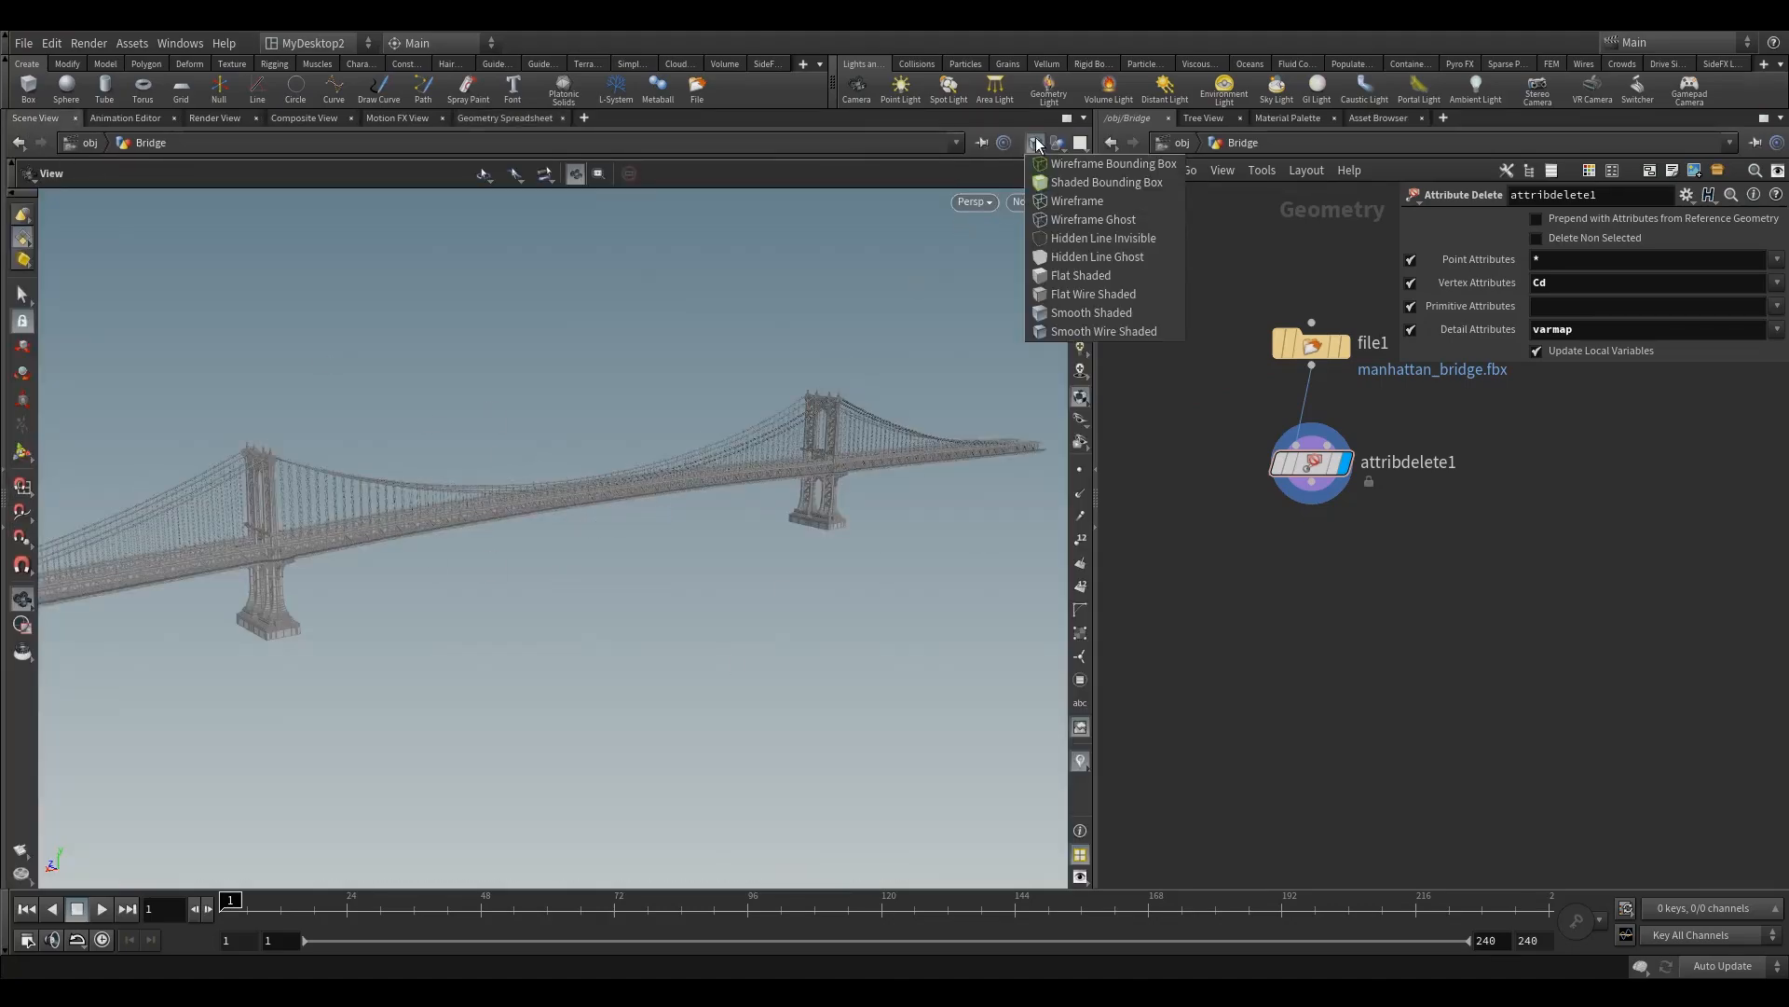
click(1081, 203)
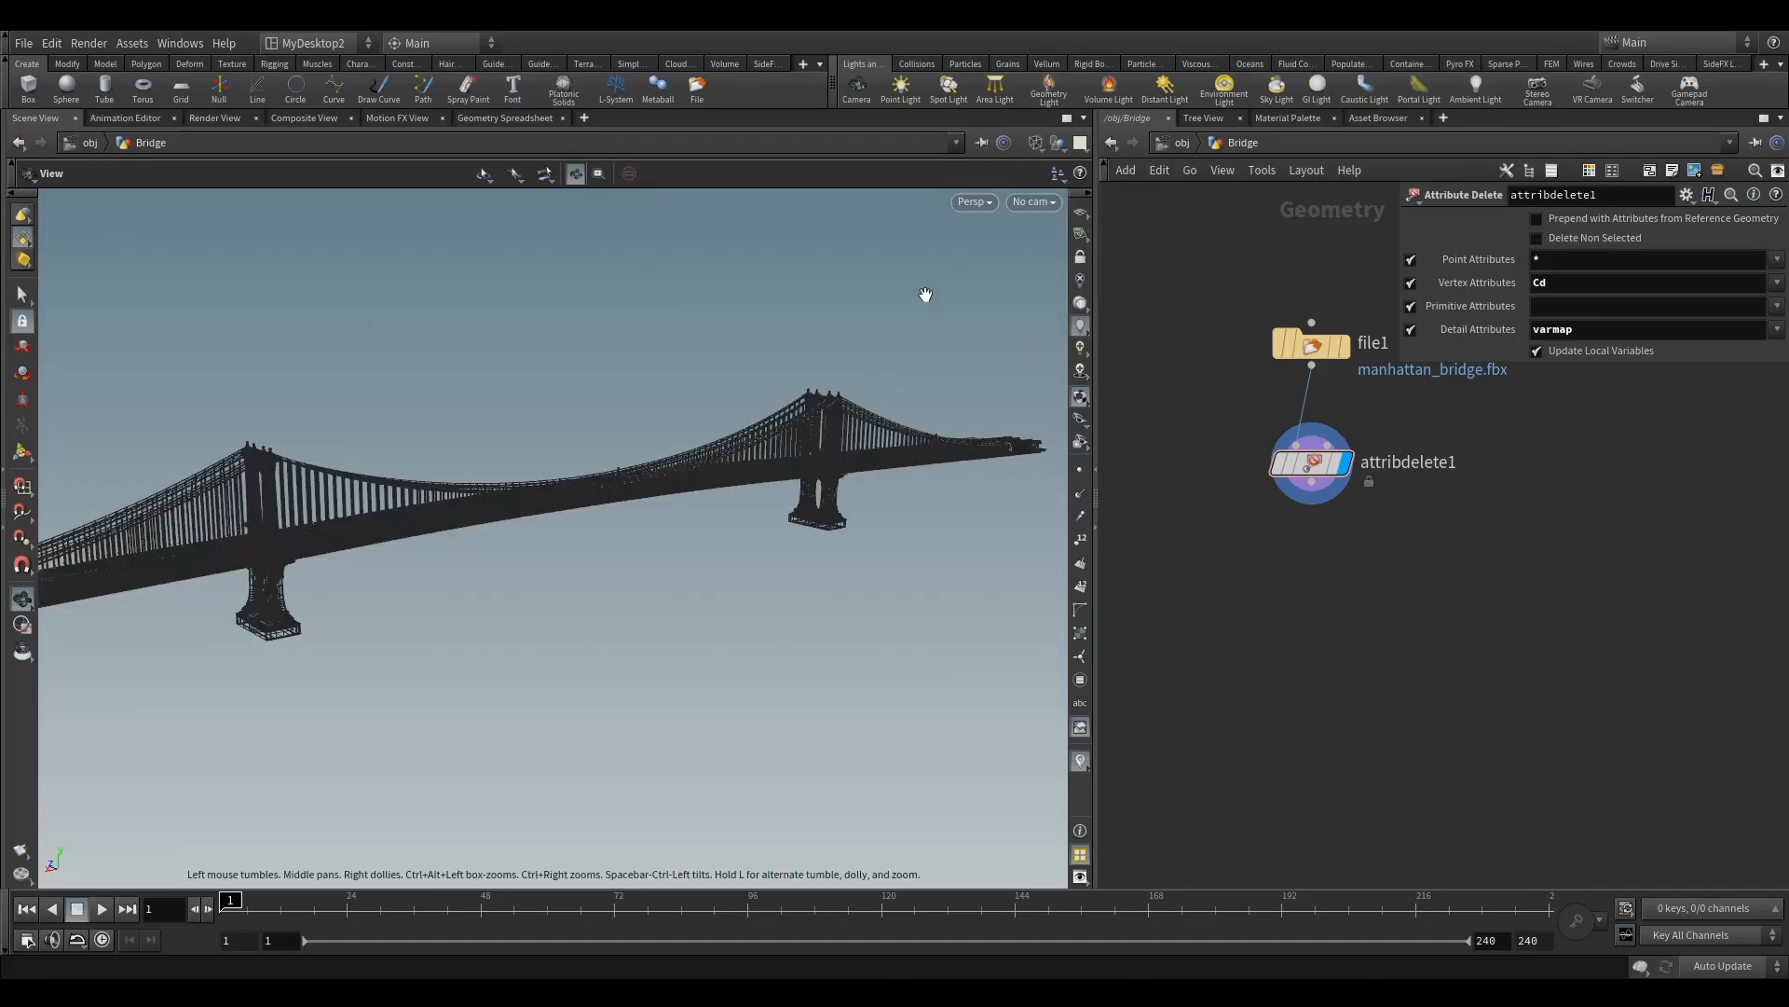
mouse_move(428, 495)
mouse_down()
mouse_move(519, 544)
mouse_move(623, 500)
mouse_move(454, 509)
mouse_move(439, 491)
mouse_up()
right_drag(559, 495, 703, 516)
middle_drag(551, 483, 875, 483)
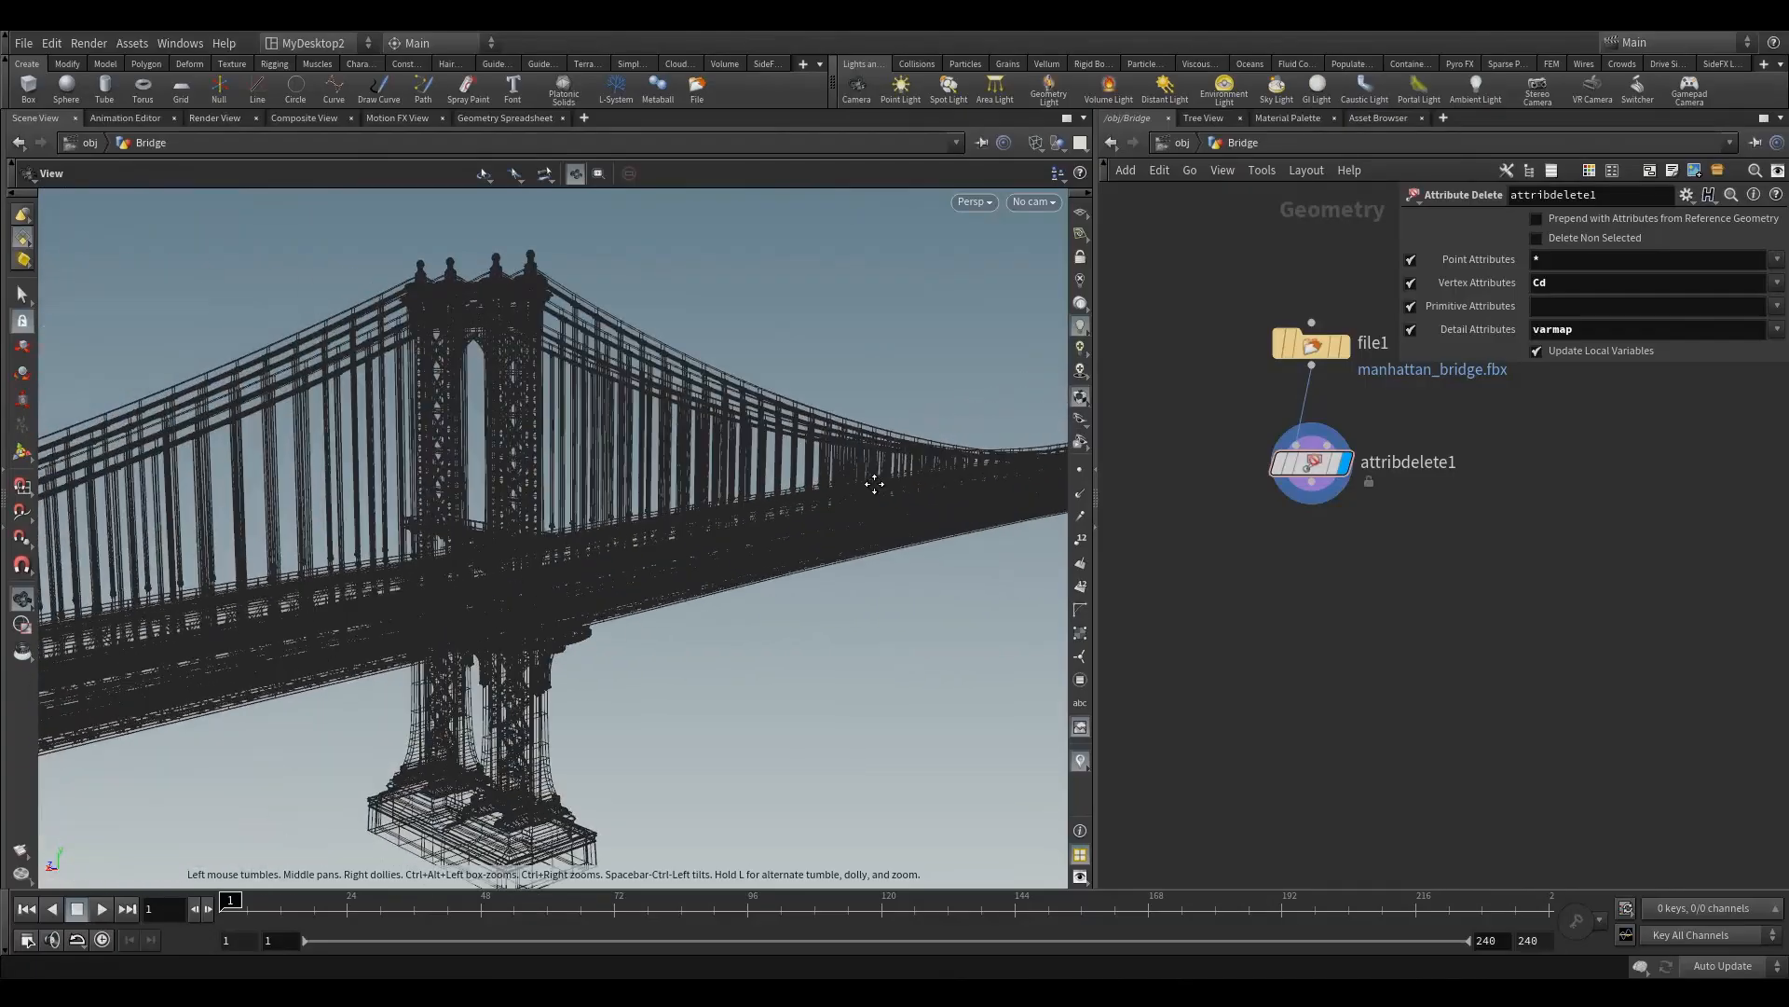
right_drag(354, 559, 701, 493)
drag(457, 574, 448, 623)
Step: In the viewport's display options, find the clipping settings and set Homing Auto Adjusts to Neither Clip Plane
key(d)
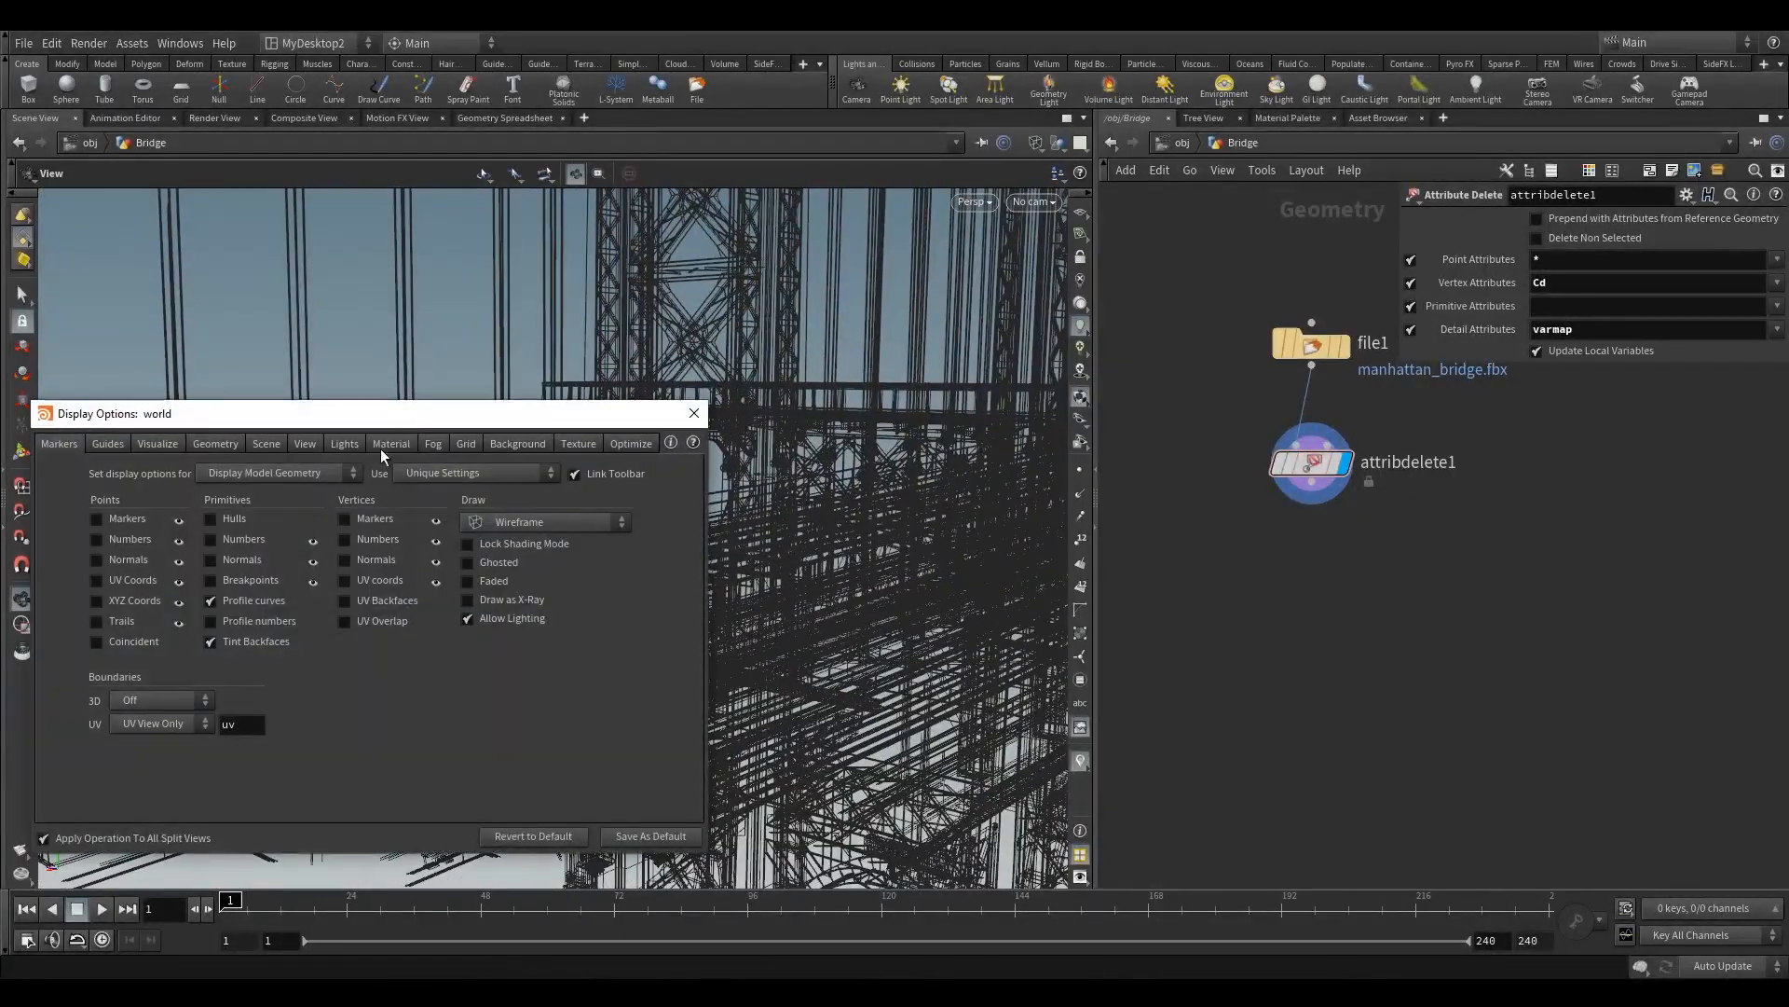
drag(422, 424, 898, 345)
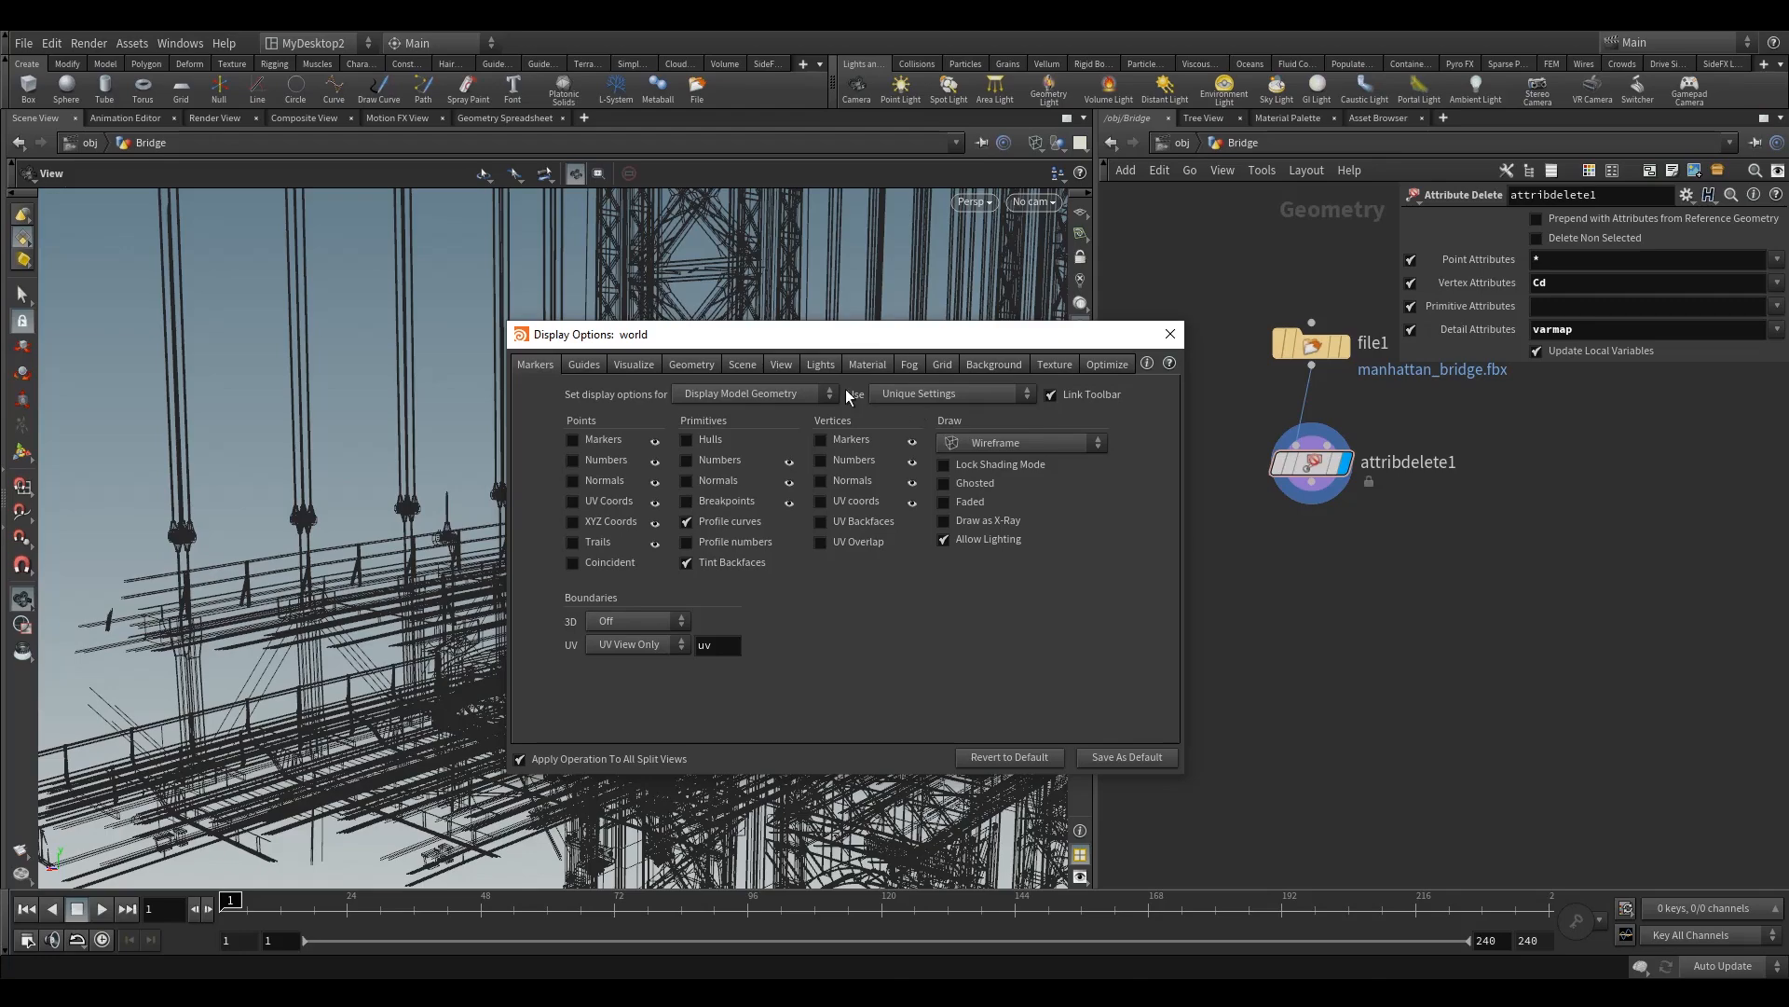
click(743, 366)
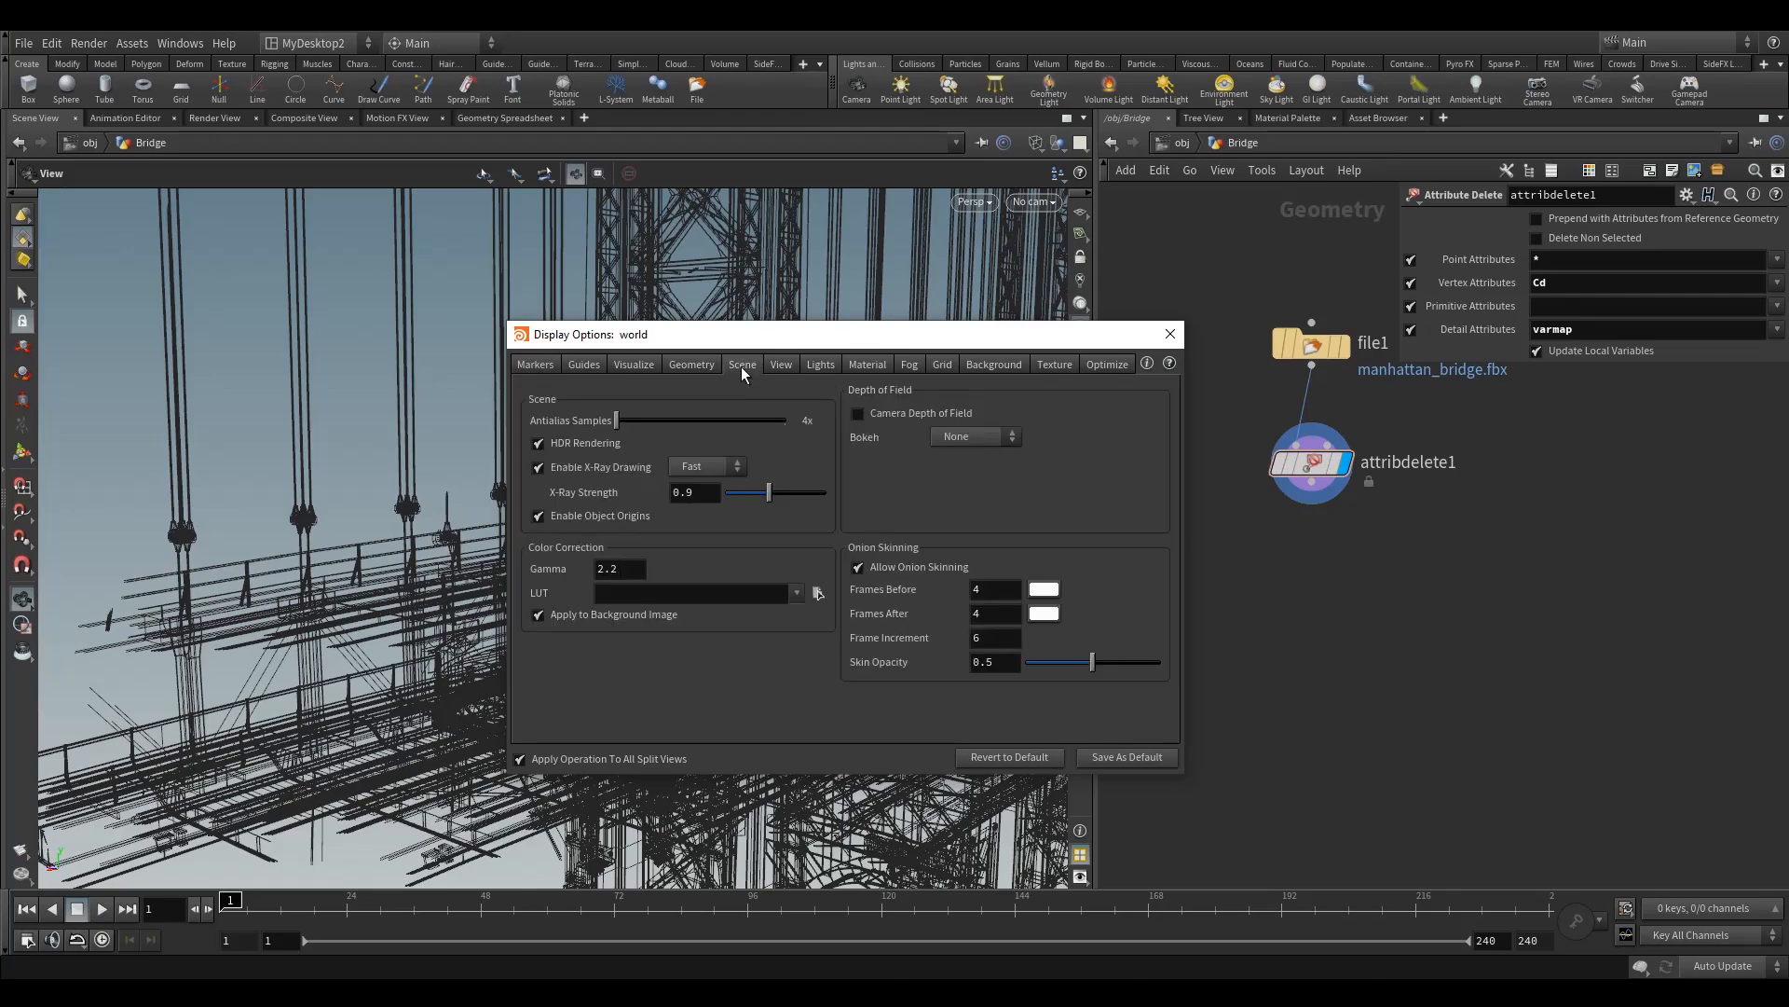
click(688, 365)
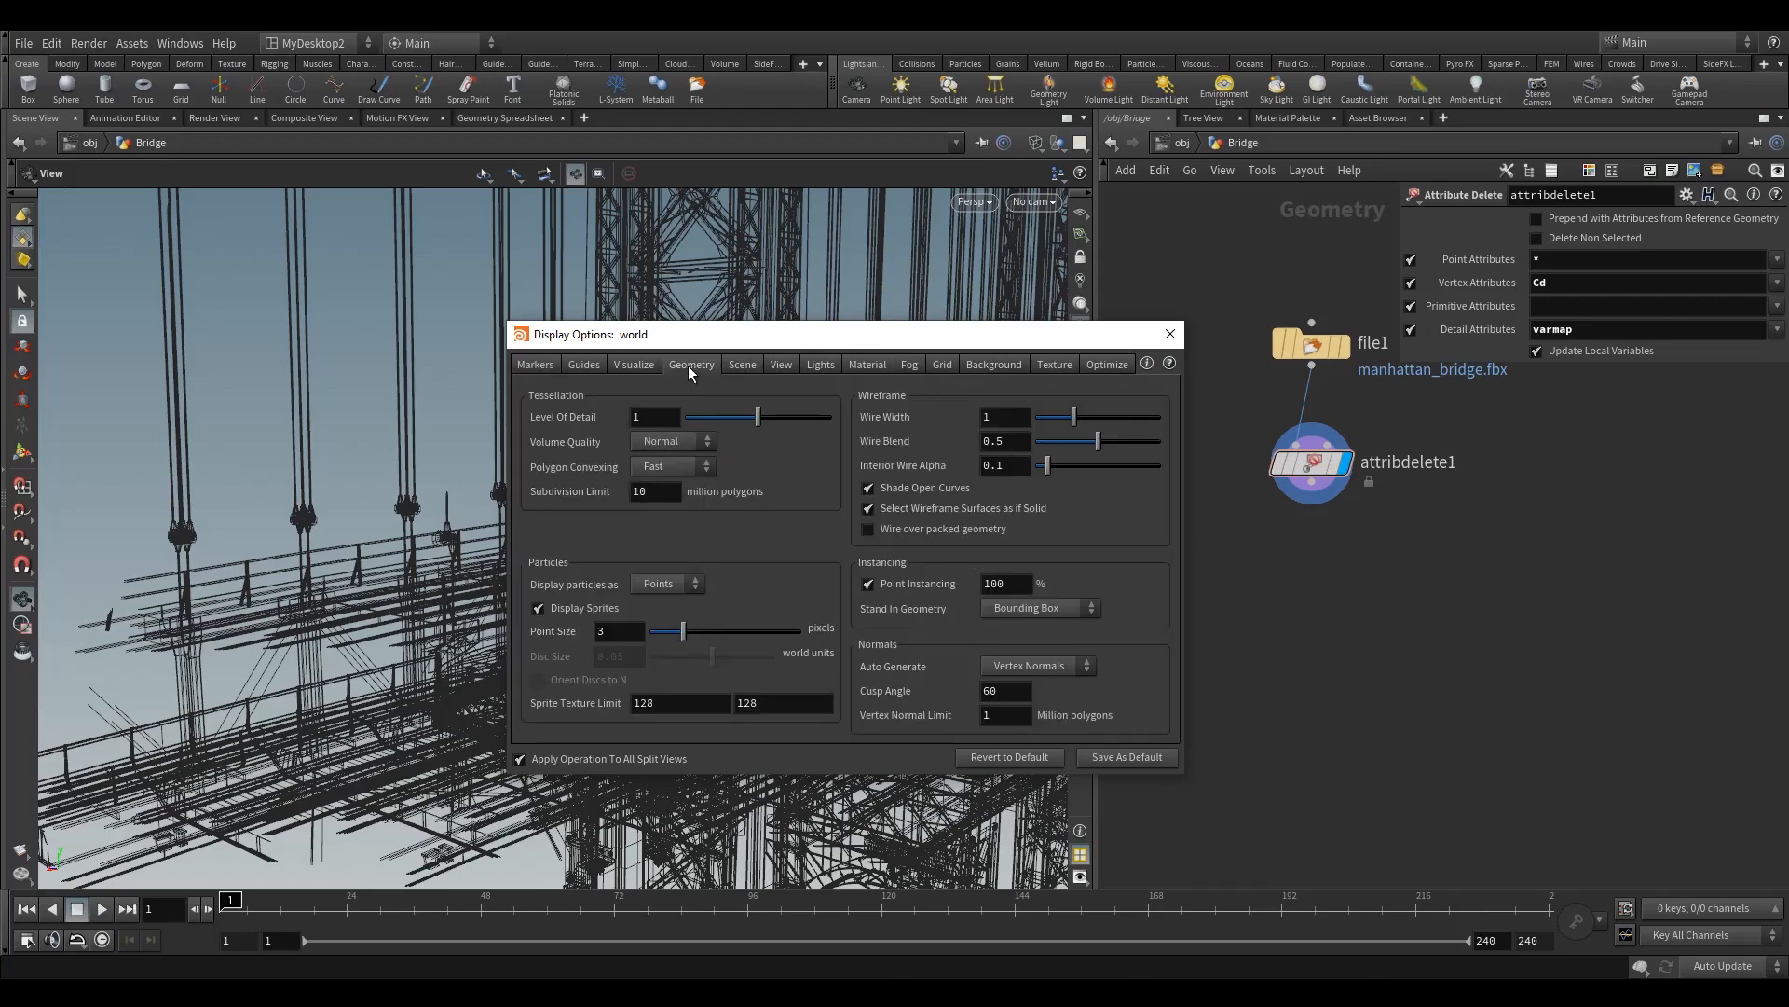
click(645, 363)
click(588, 365)
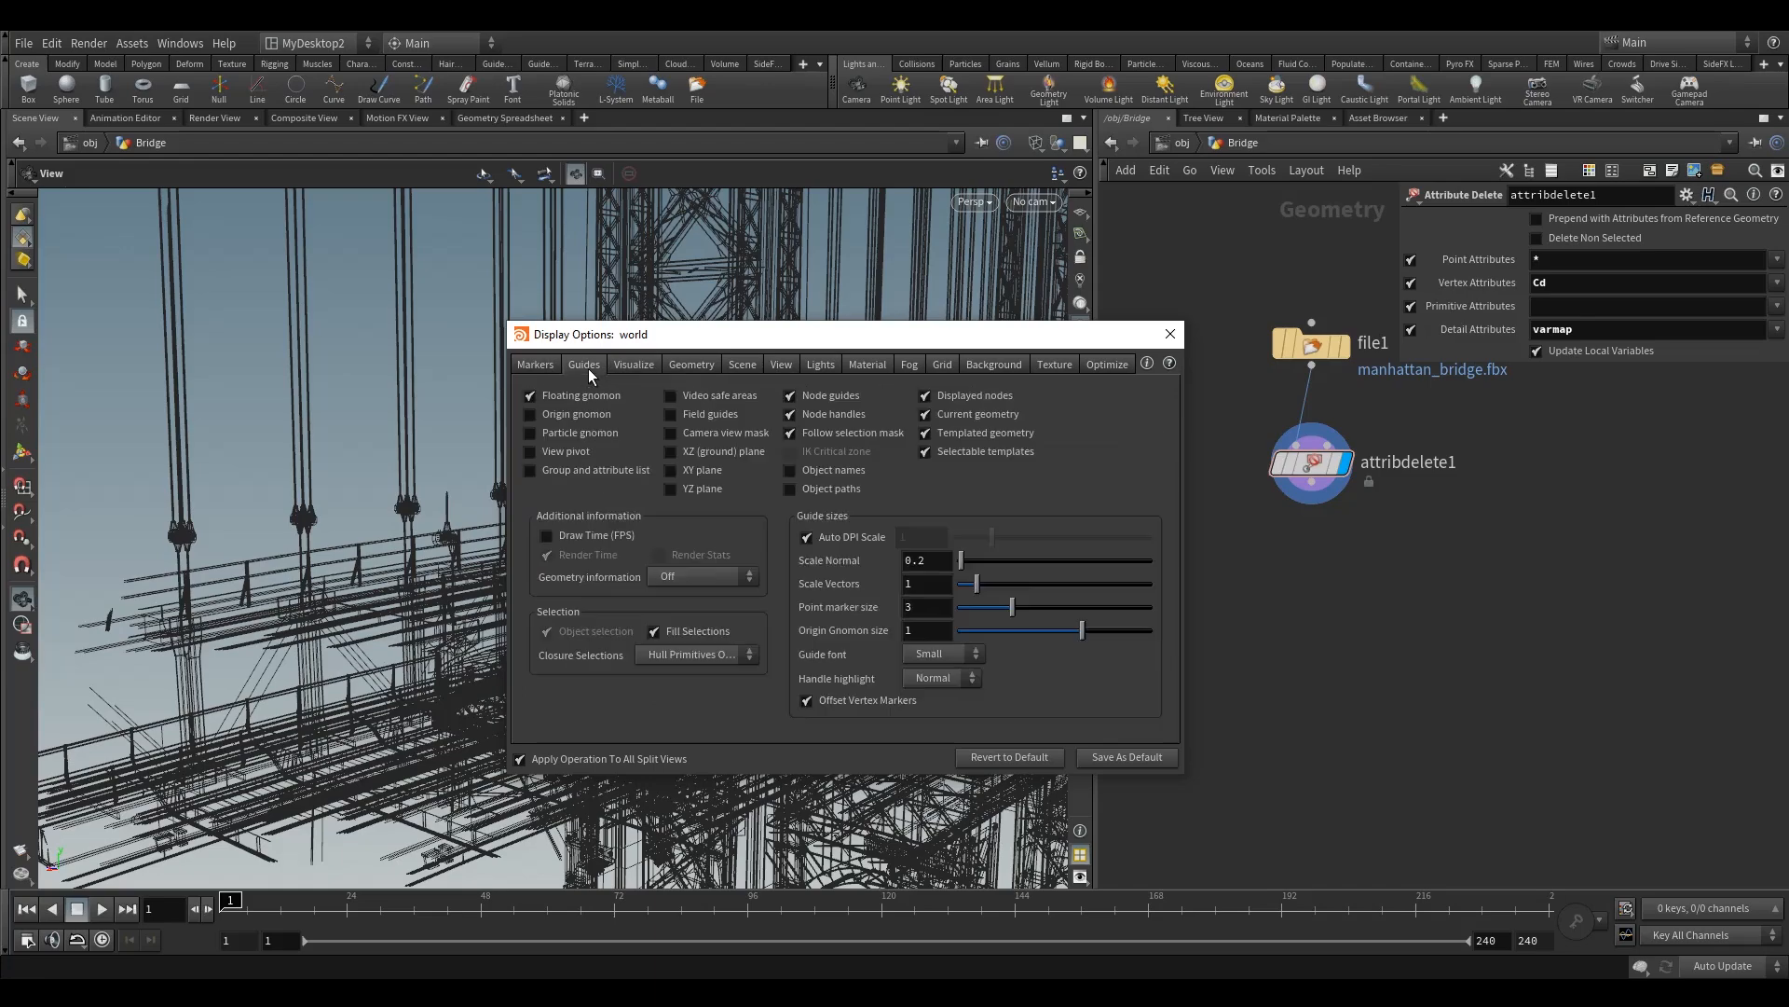
click(751, 365)
click(781, 363)
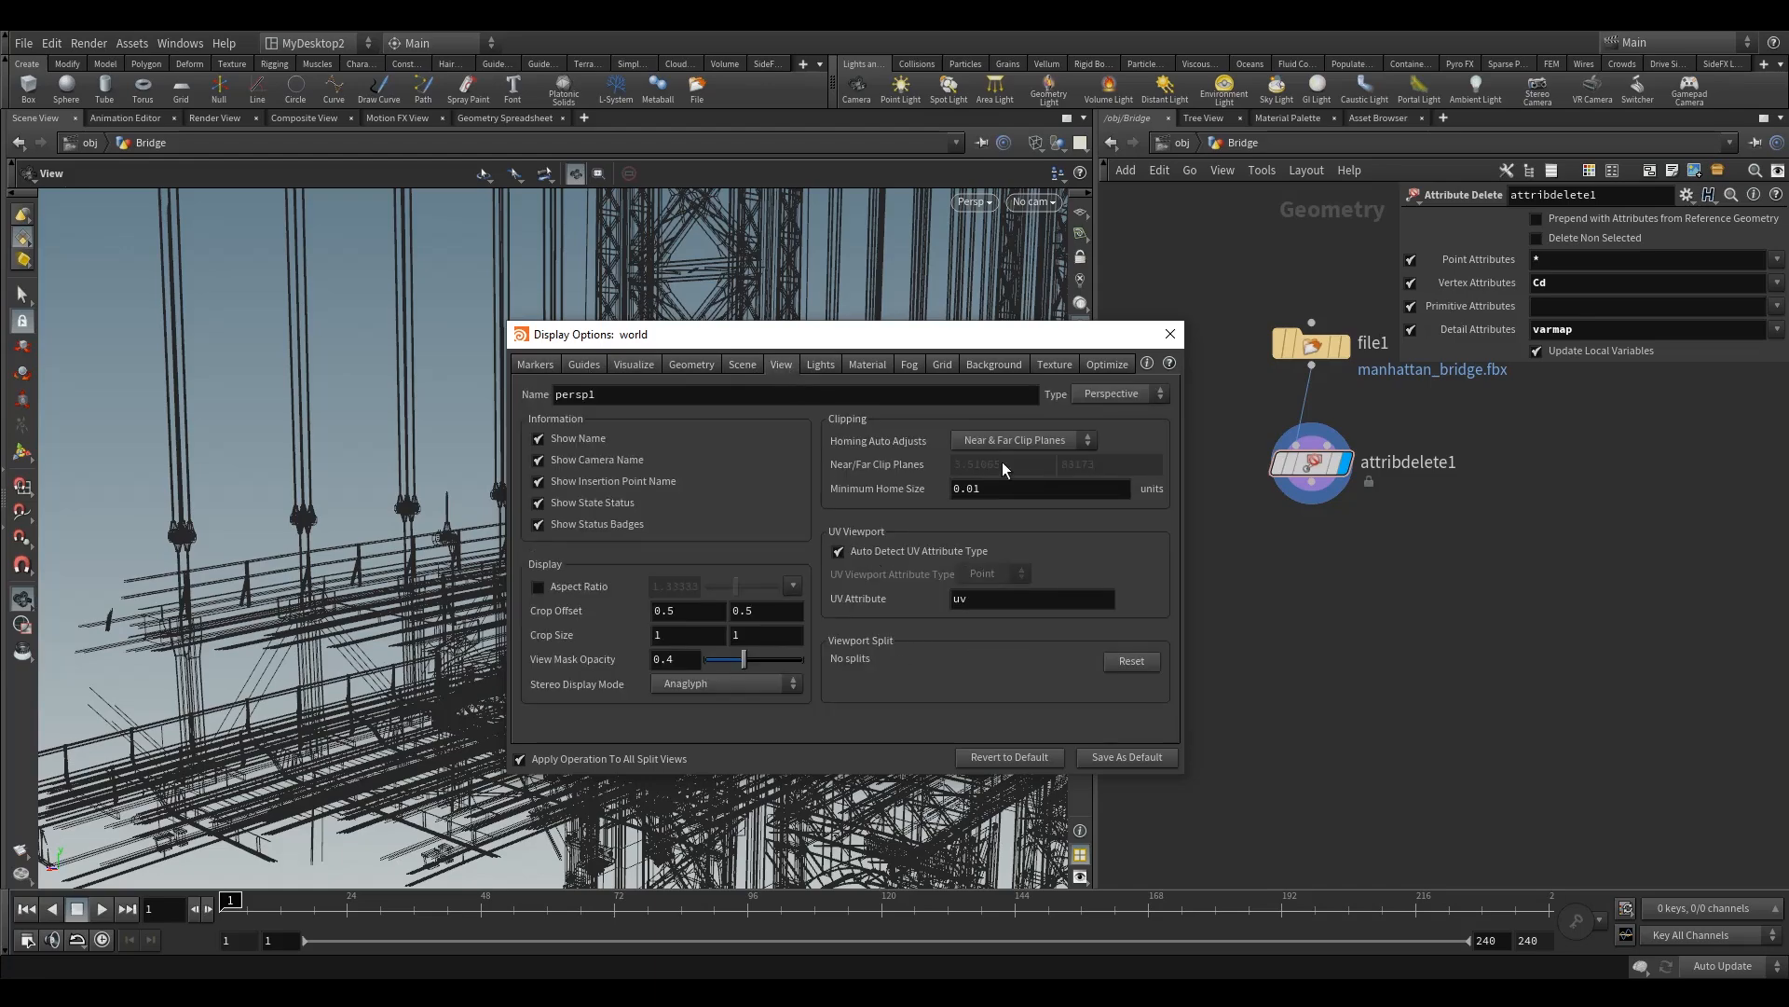
click(1000, 438)
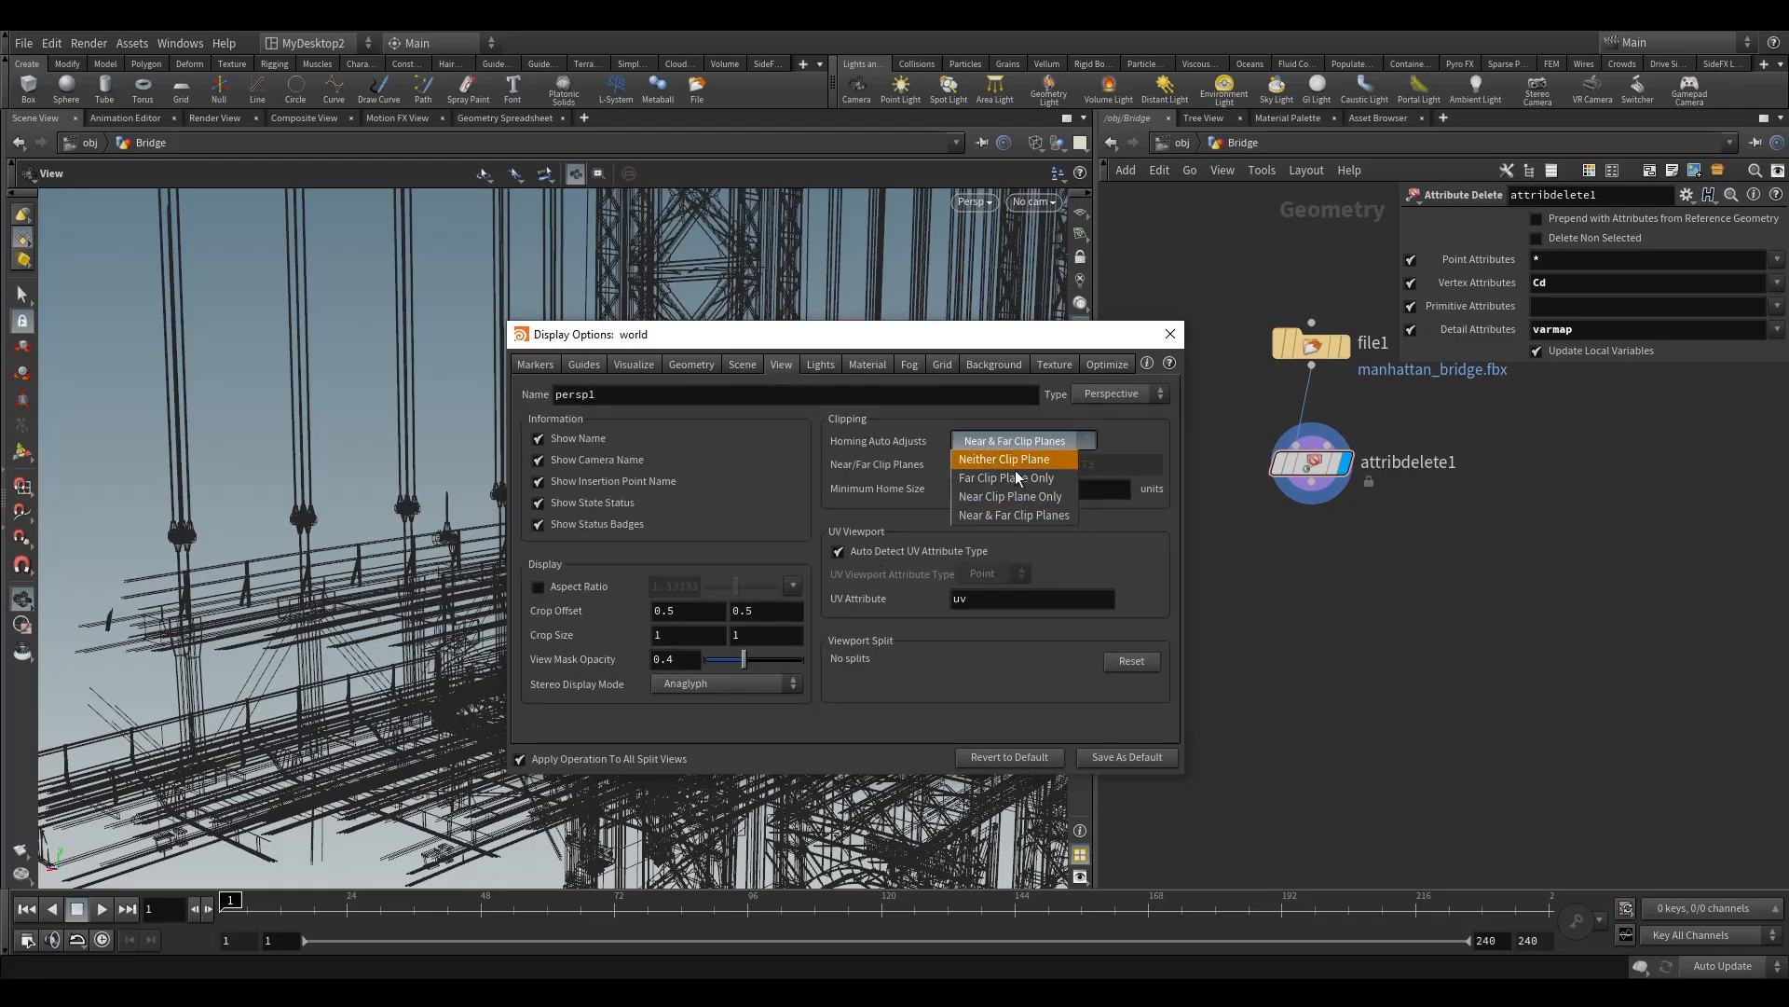
click(991, 462)
Step: Try a near clip plane of 1 and check the bridge close-up with the options dialog moved aside
click(1015, 462)
text(1)
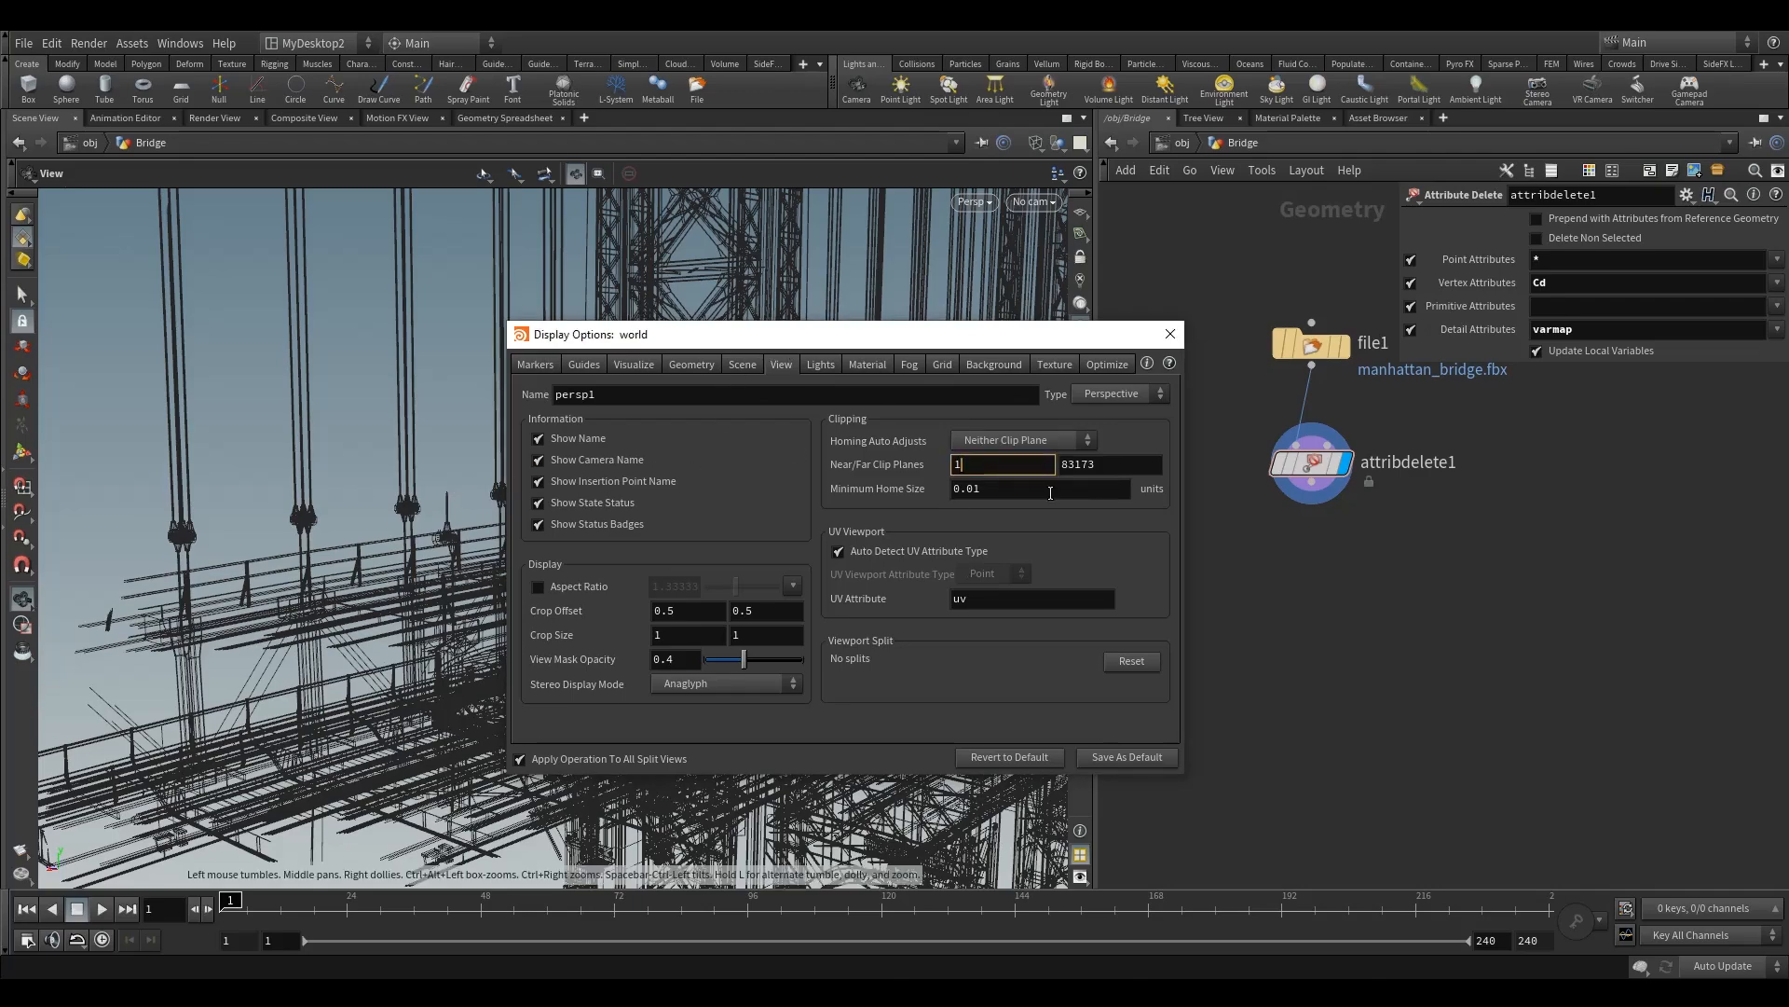
key(Return)
drag(853, 340, 1345, 368)
drag(627, 539, 438, 557)
Step: Set the perspective view's near clip plane to 0.1
double_click(1485, 491)
text(.1)
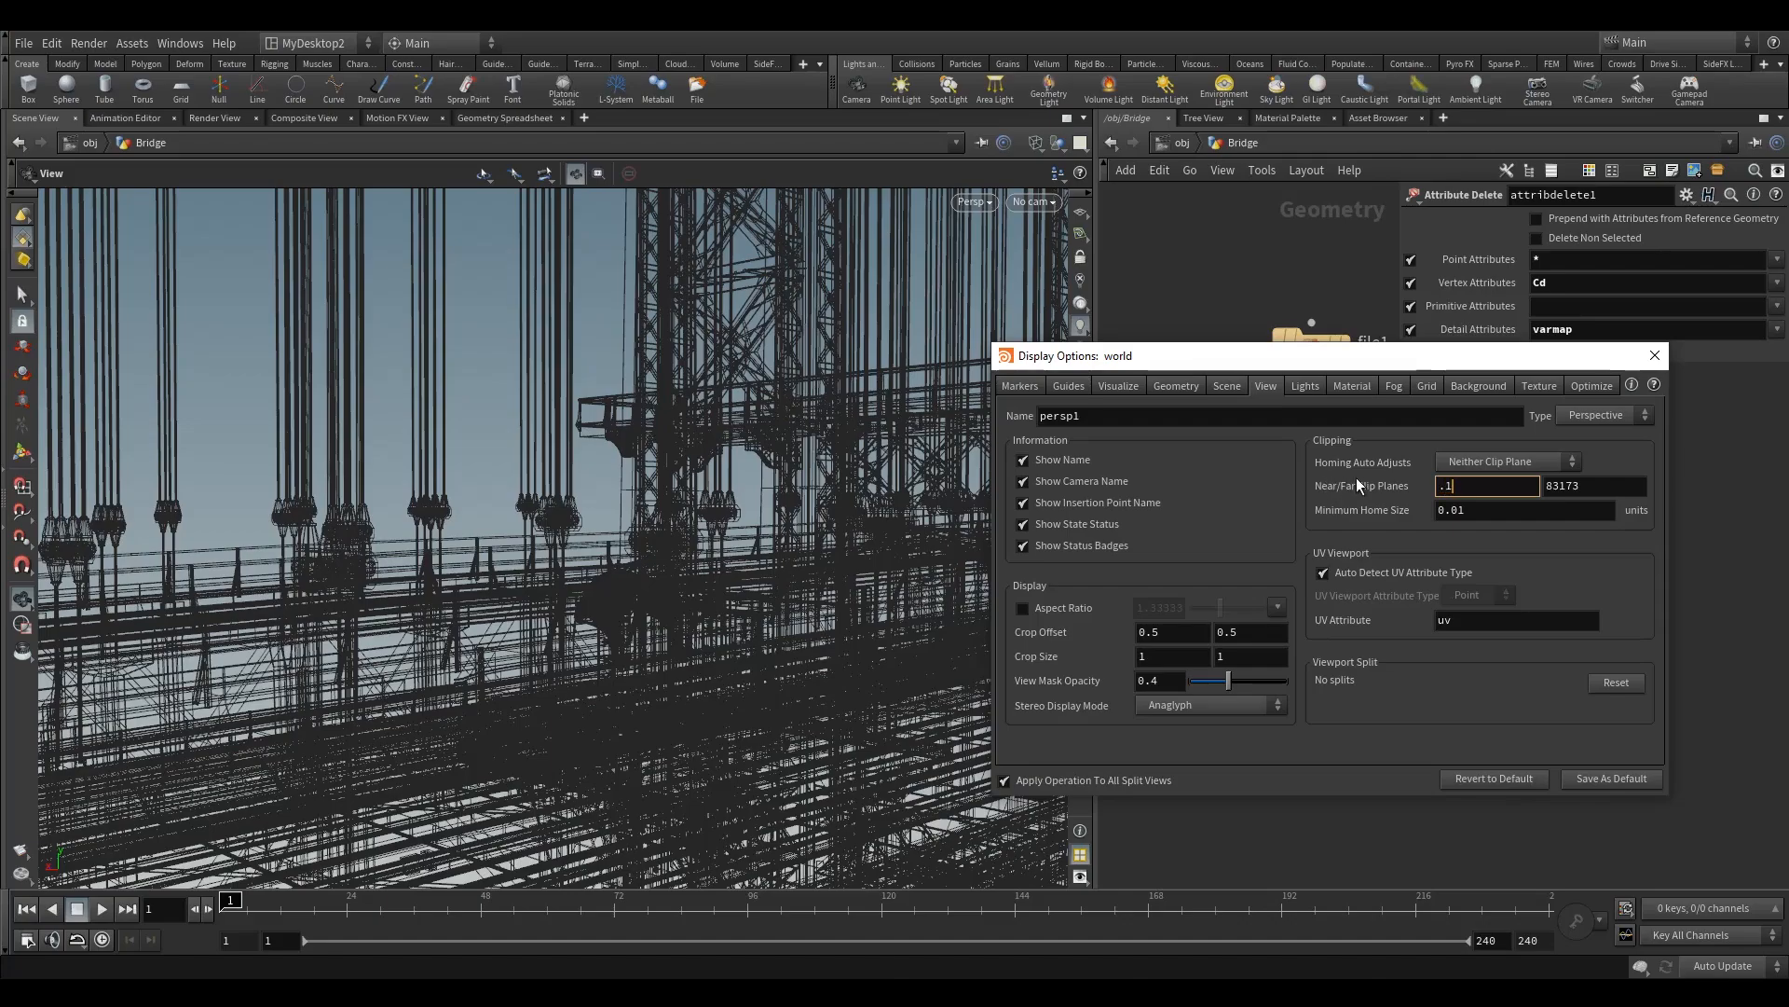
key(Return)
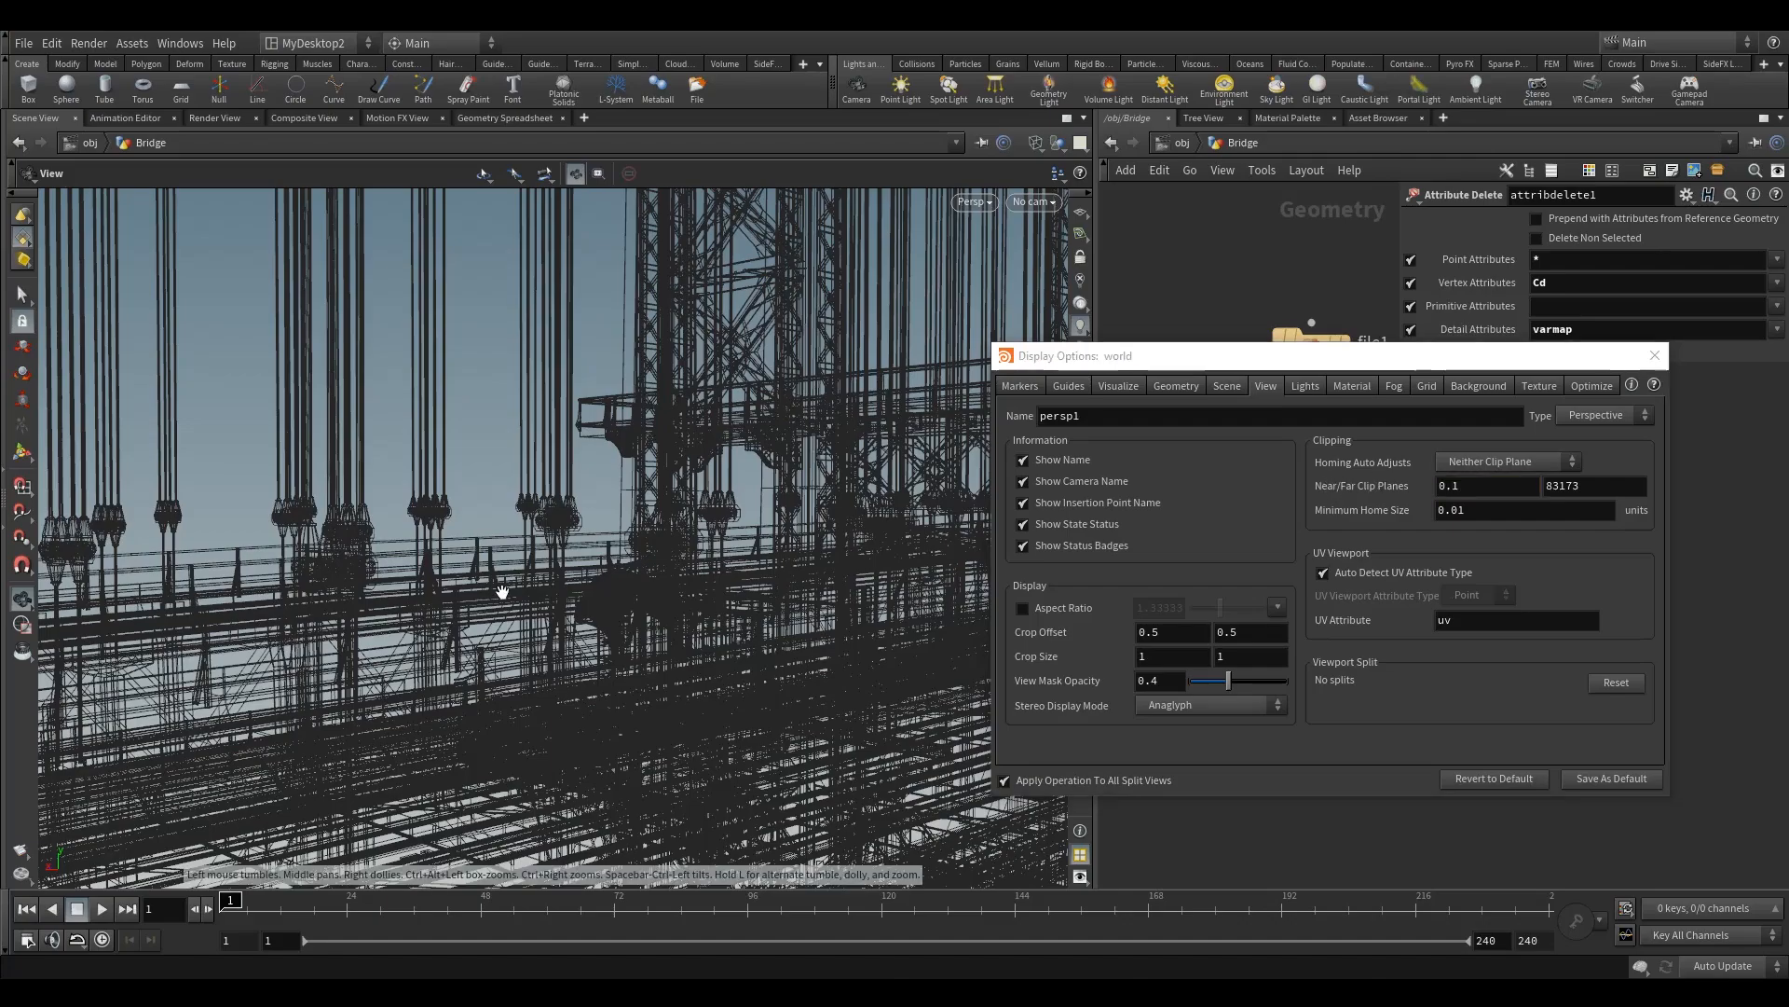
Step: Close the display options and list the bridge's islands by 3D Connectivity in the Select tool's group list
drag(596, 564, 522, 610)
click(1654, 355)
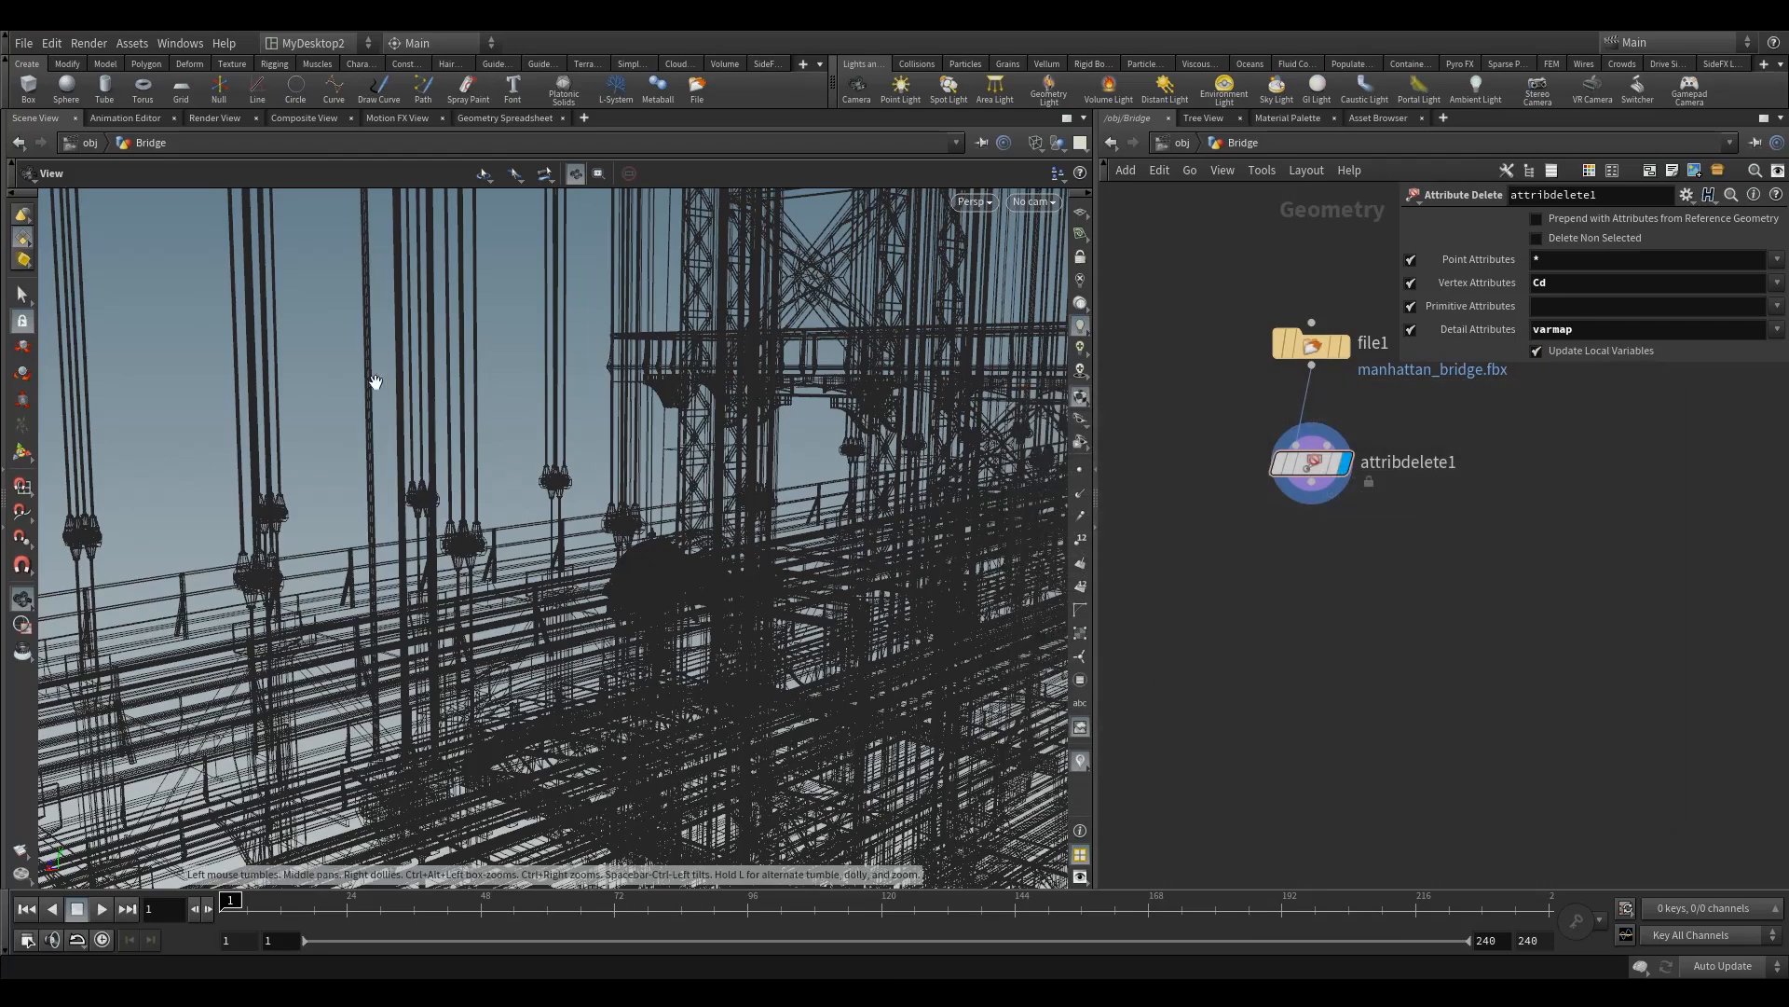
click(26, 296)
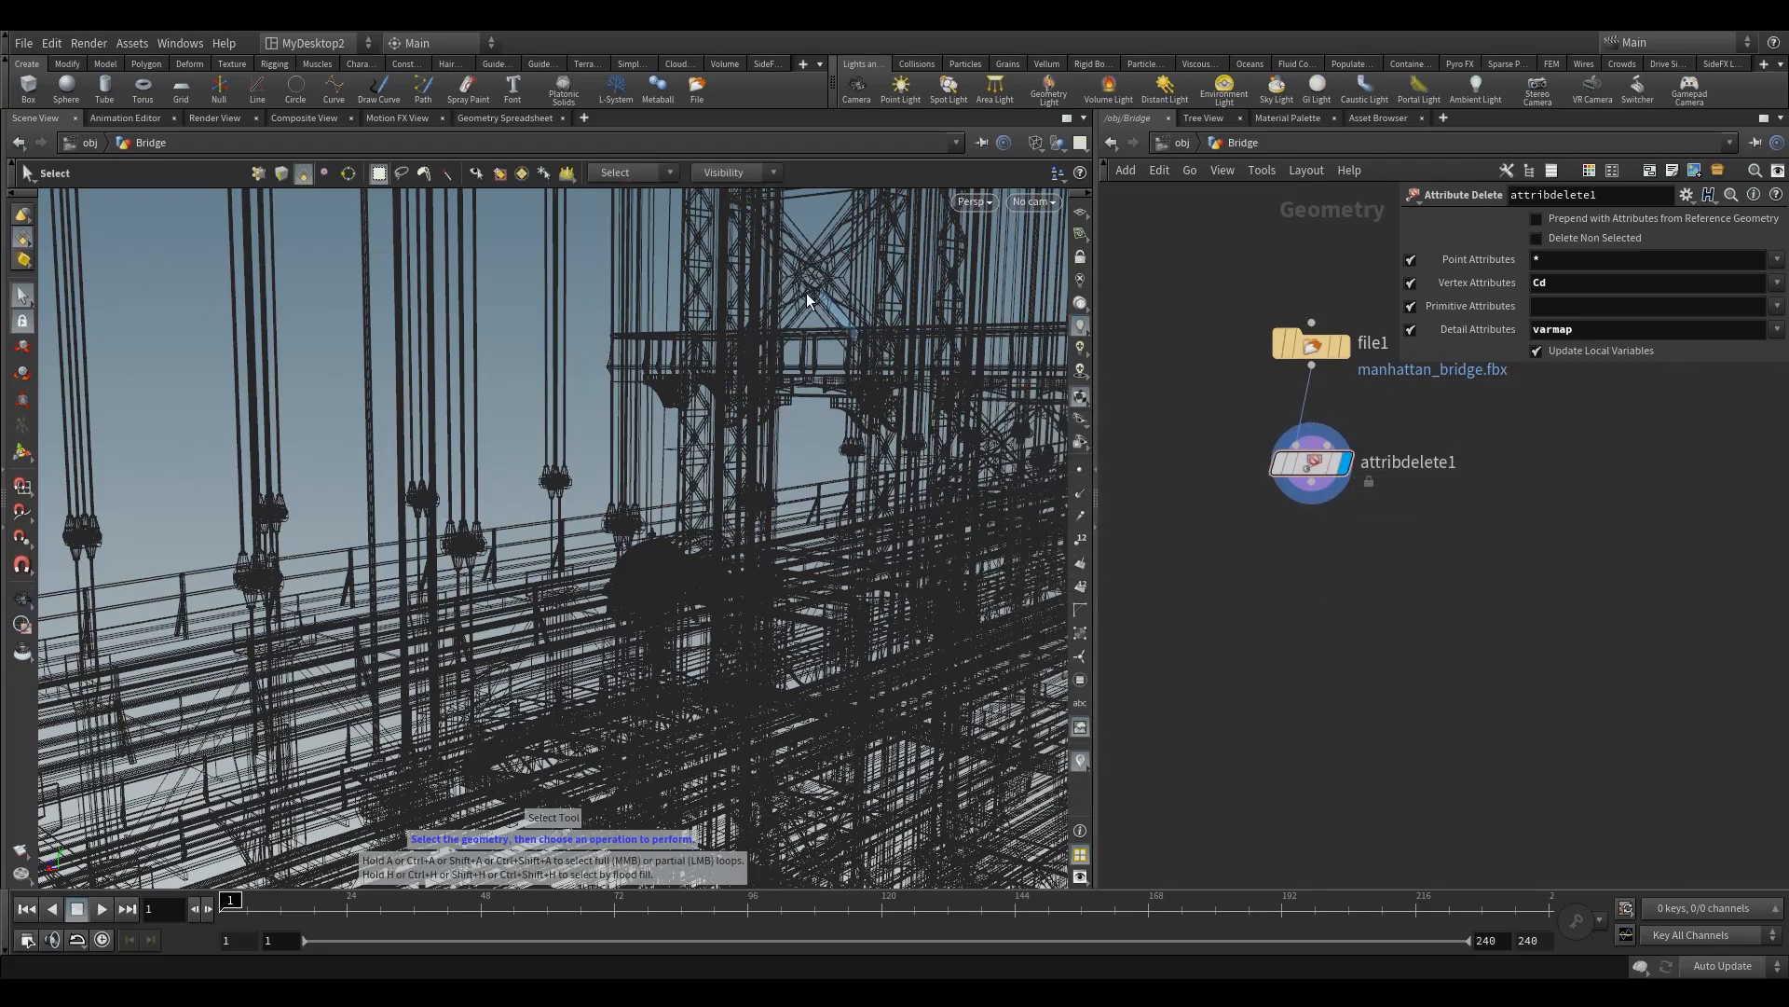
key(9)
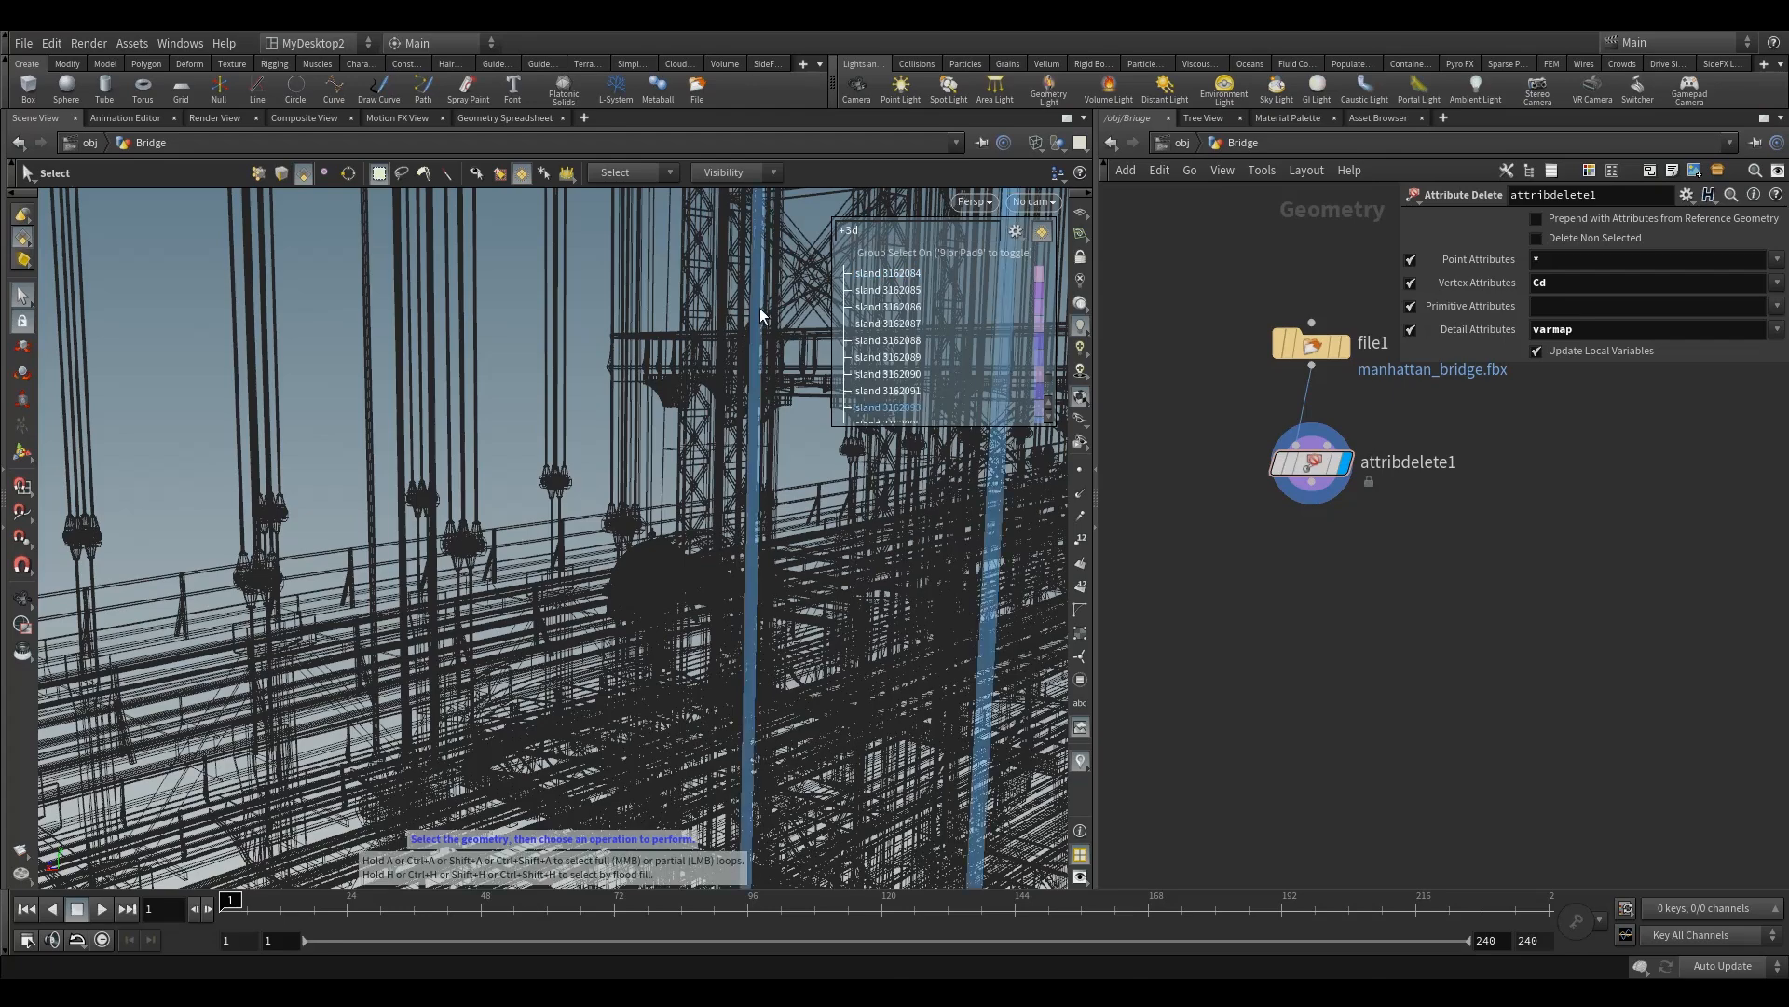
click(1017, 232)
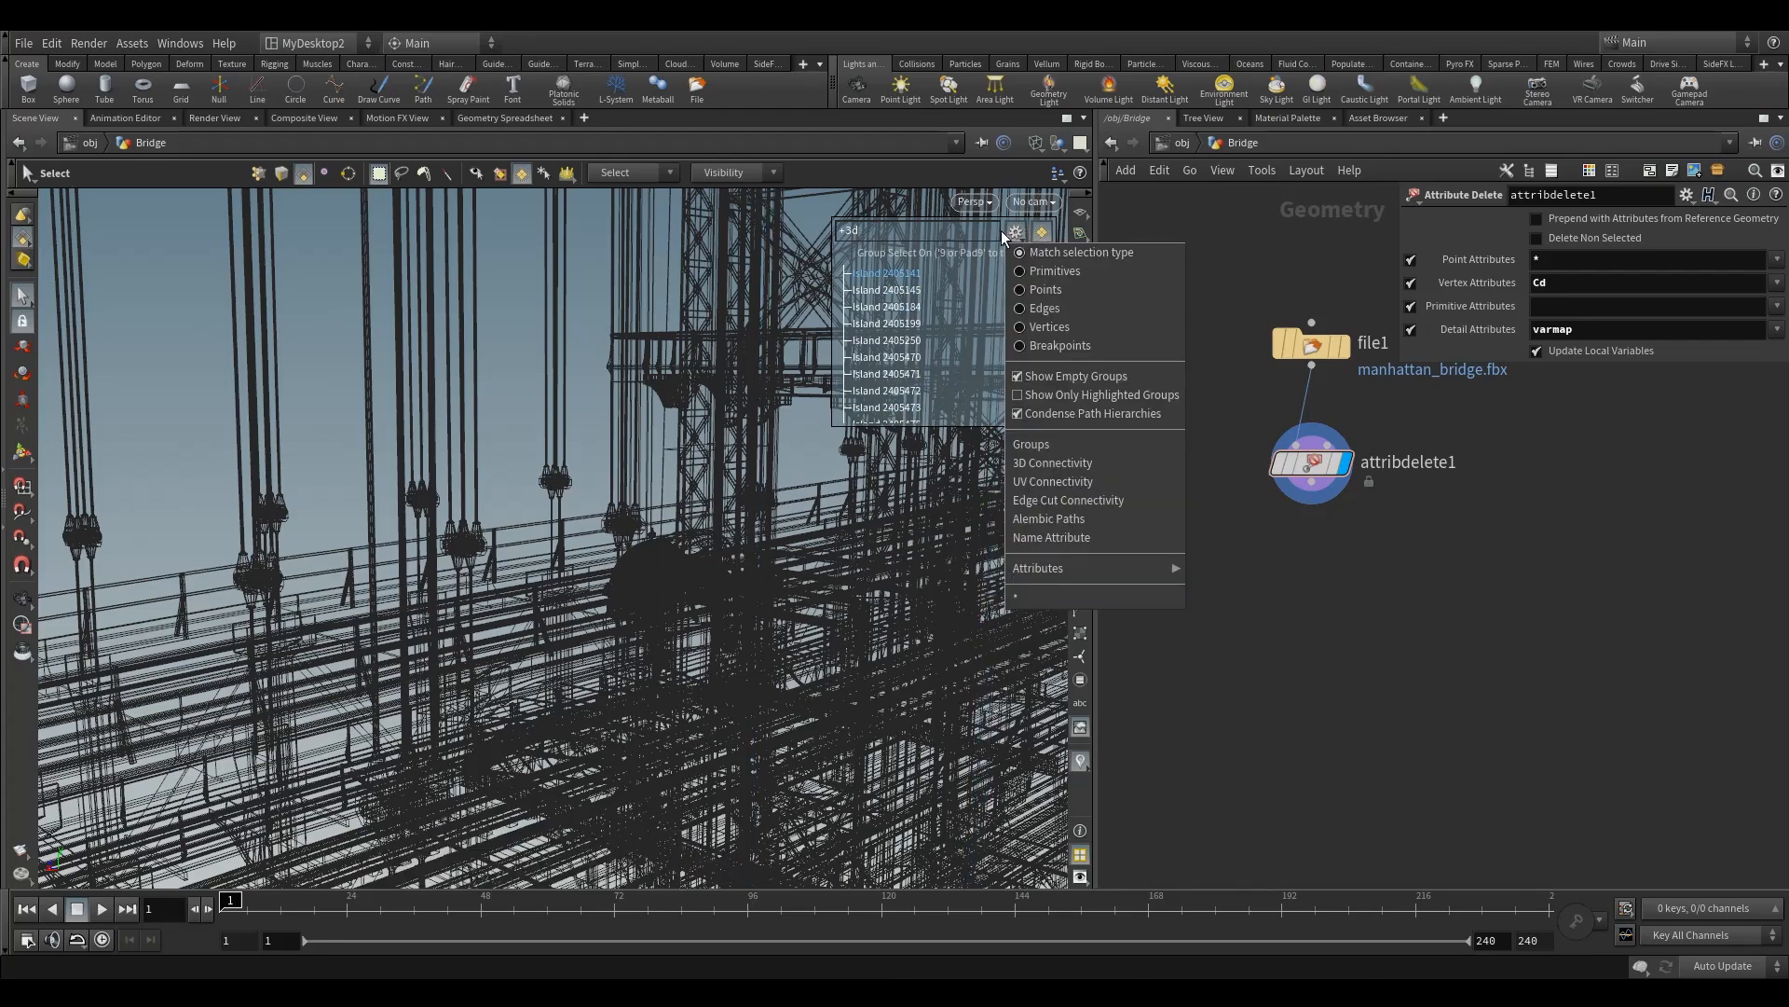
click(1055, 463)
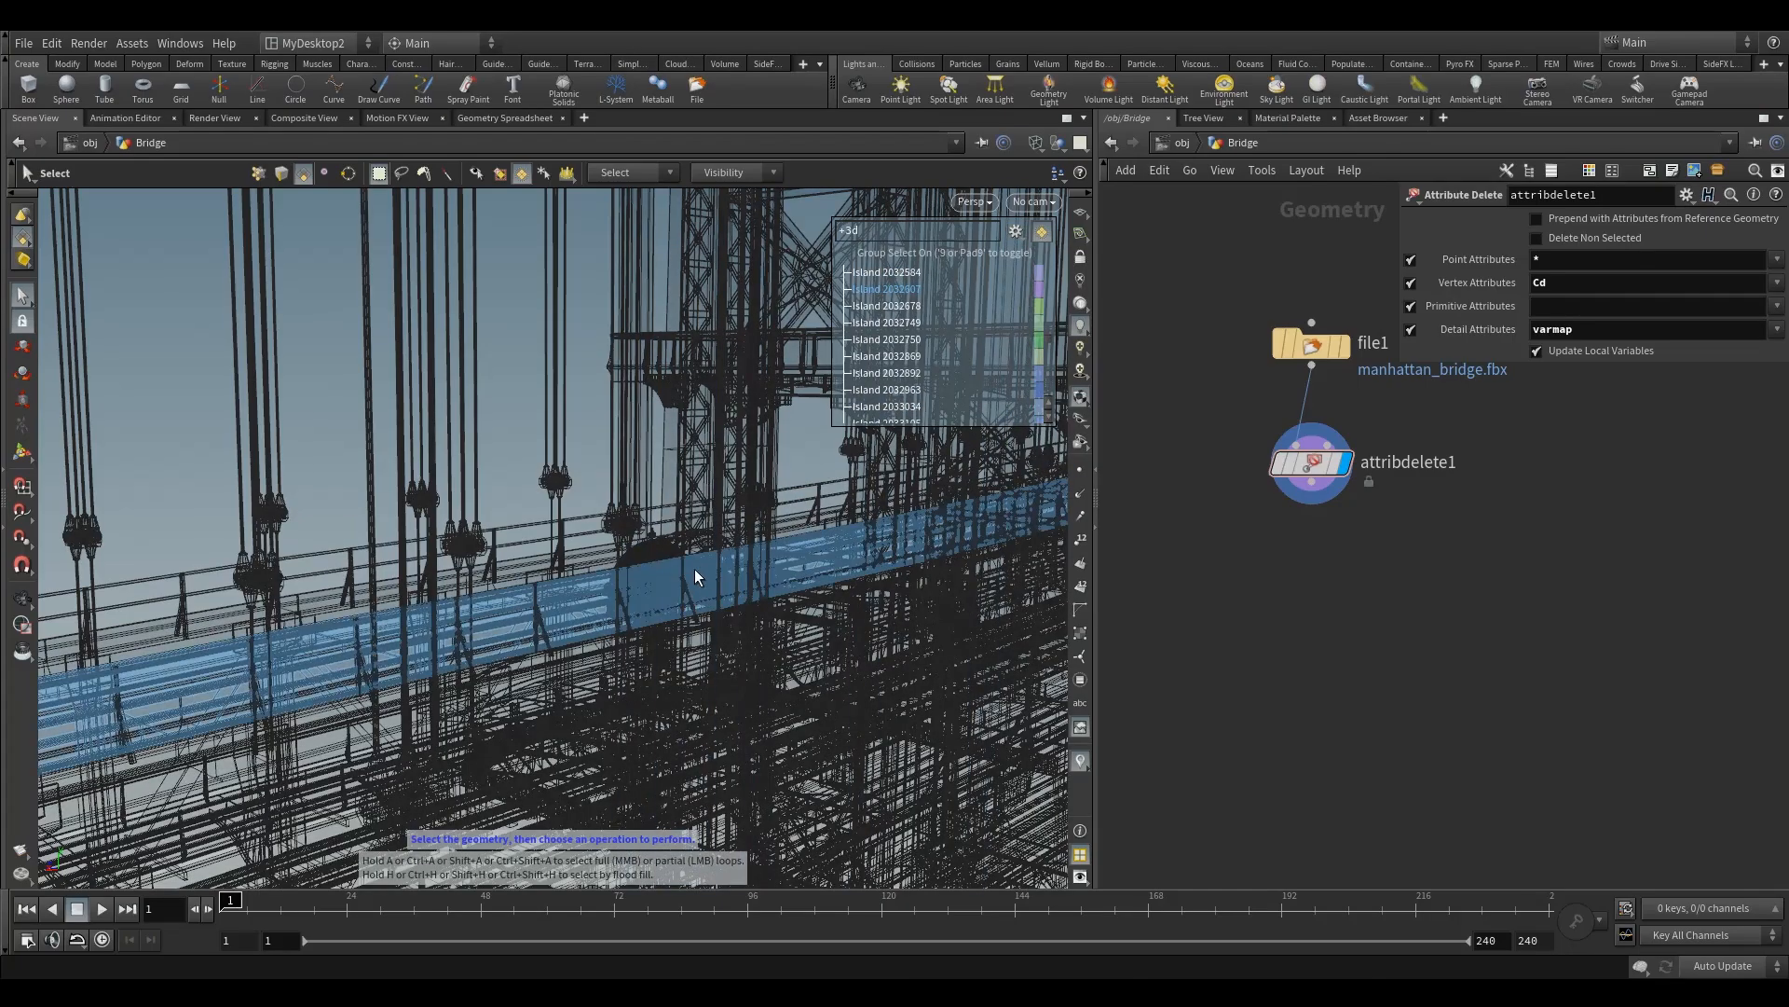
Step: Examine the deck structure and the suspender cable clamps along the bridge's railing up close in wireframe
alt+drag(649, 582, 616, 624)
alt+middle_drag(617, 623, 528, 365)
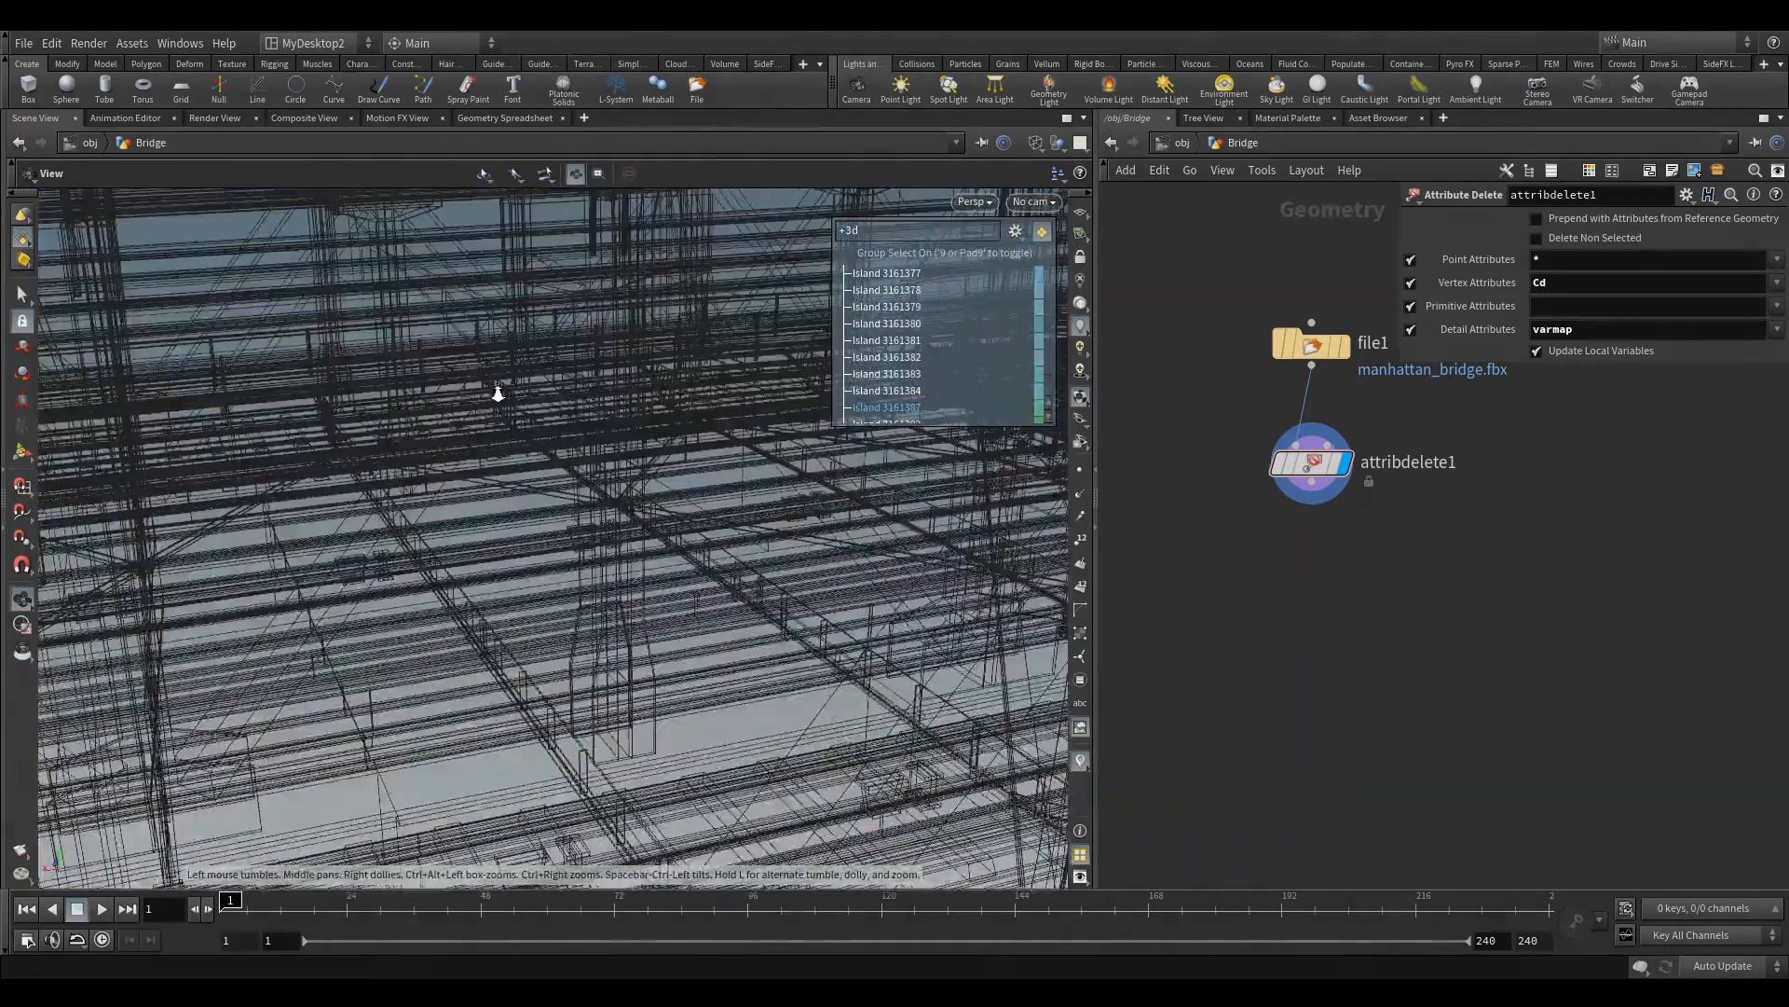
scroll(509, 383, down, 5)
alt+drag(508, 383, 639, 283)
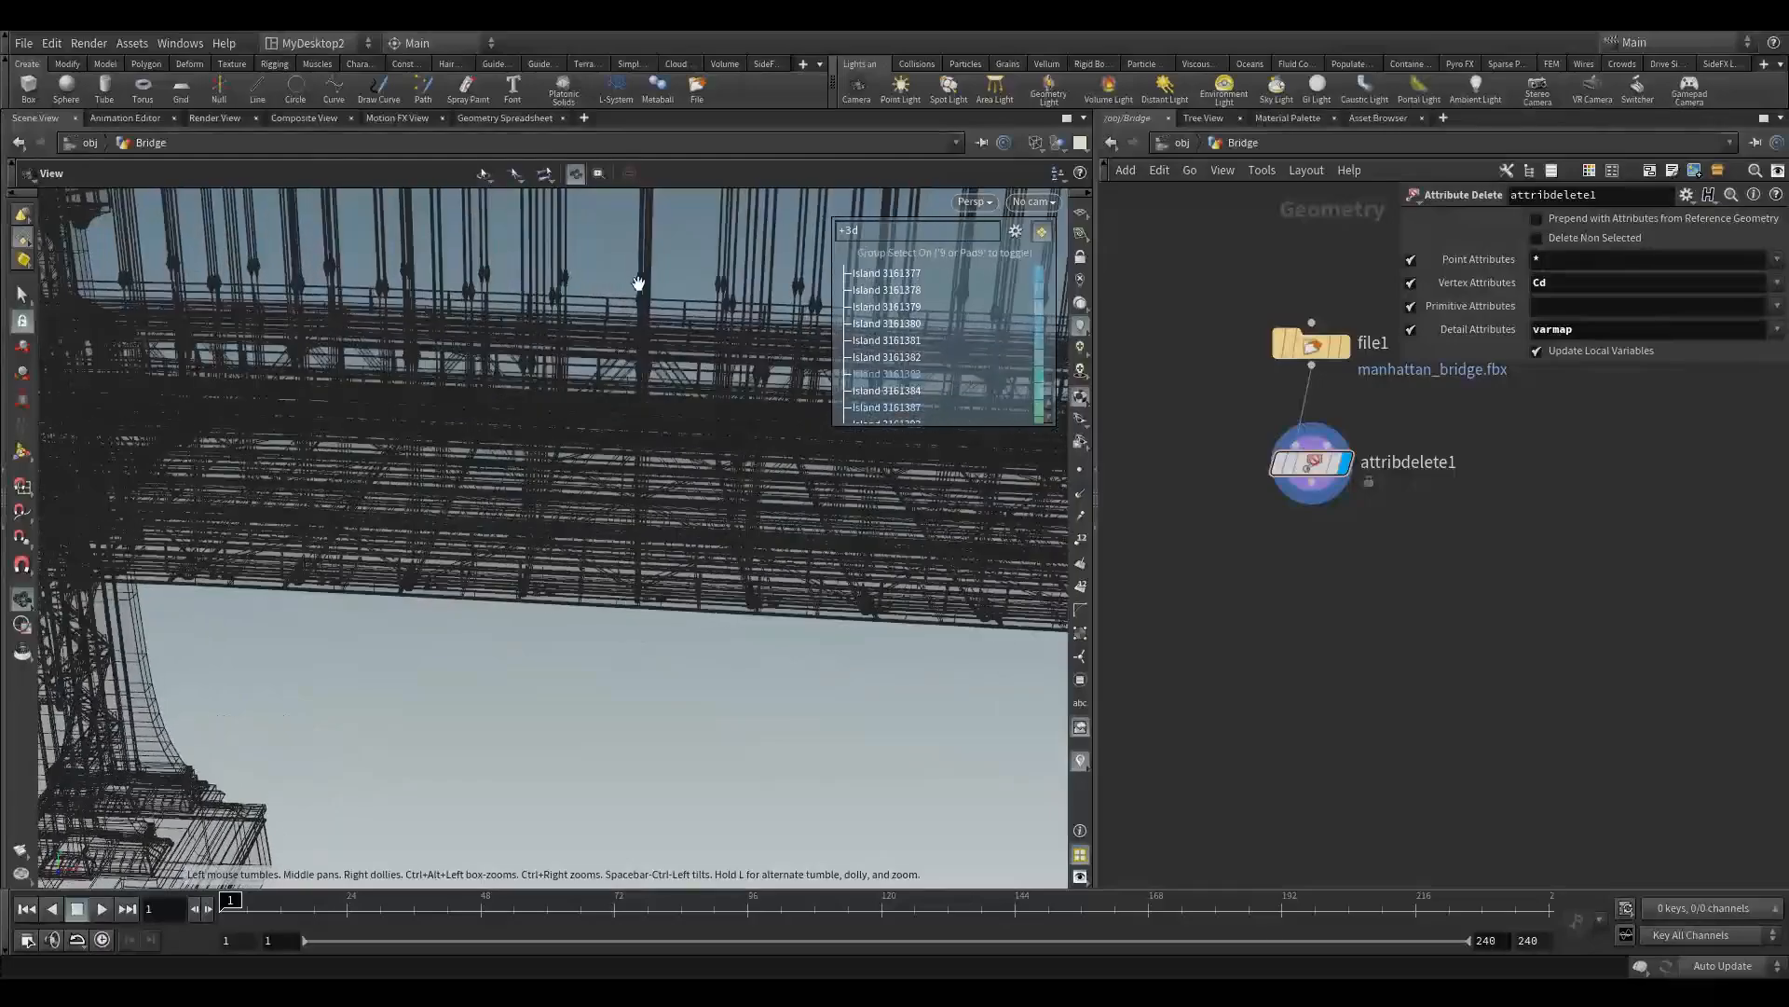
alt+middle_drag(640, 284, 546, 525)
scroll(545, 525, up, 6)
scroll(826, 471, up, 3)
alt+drag(827, 471, 715, 628)
alt+middle_drag(714, 646, 589, 560)
drag(589, 560, 658, 586)
scroll(547, 528, up, 5)
scroll(547, 528, down, 3)
drag(536, 529, 498, 511)
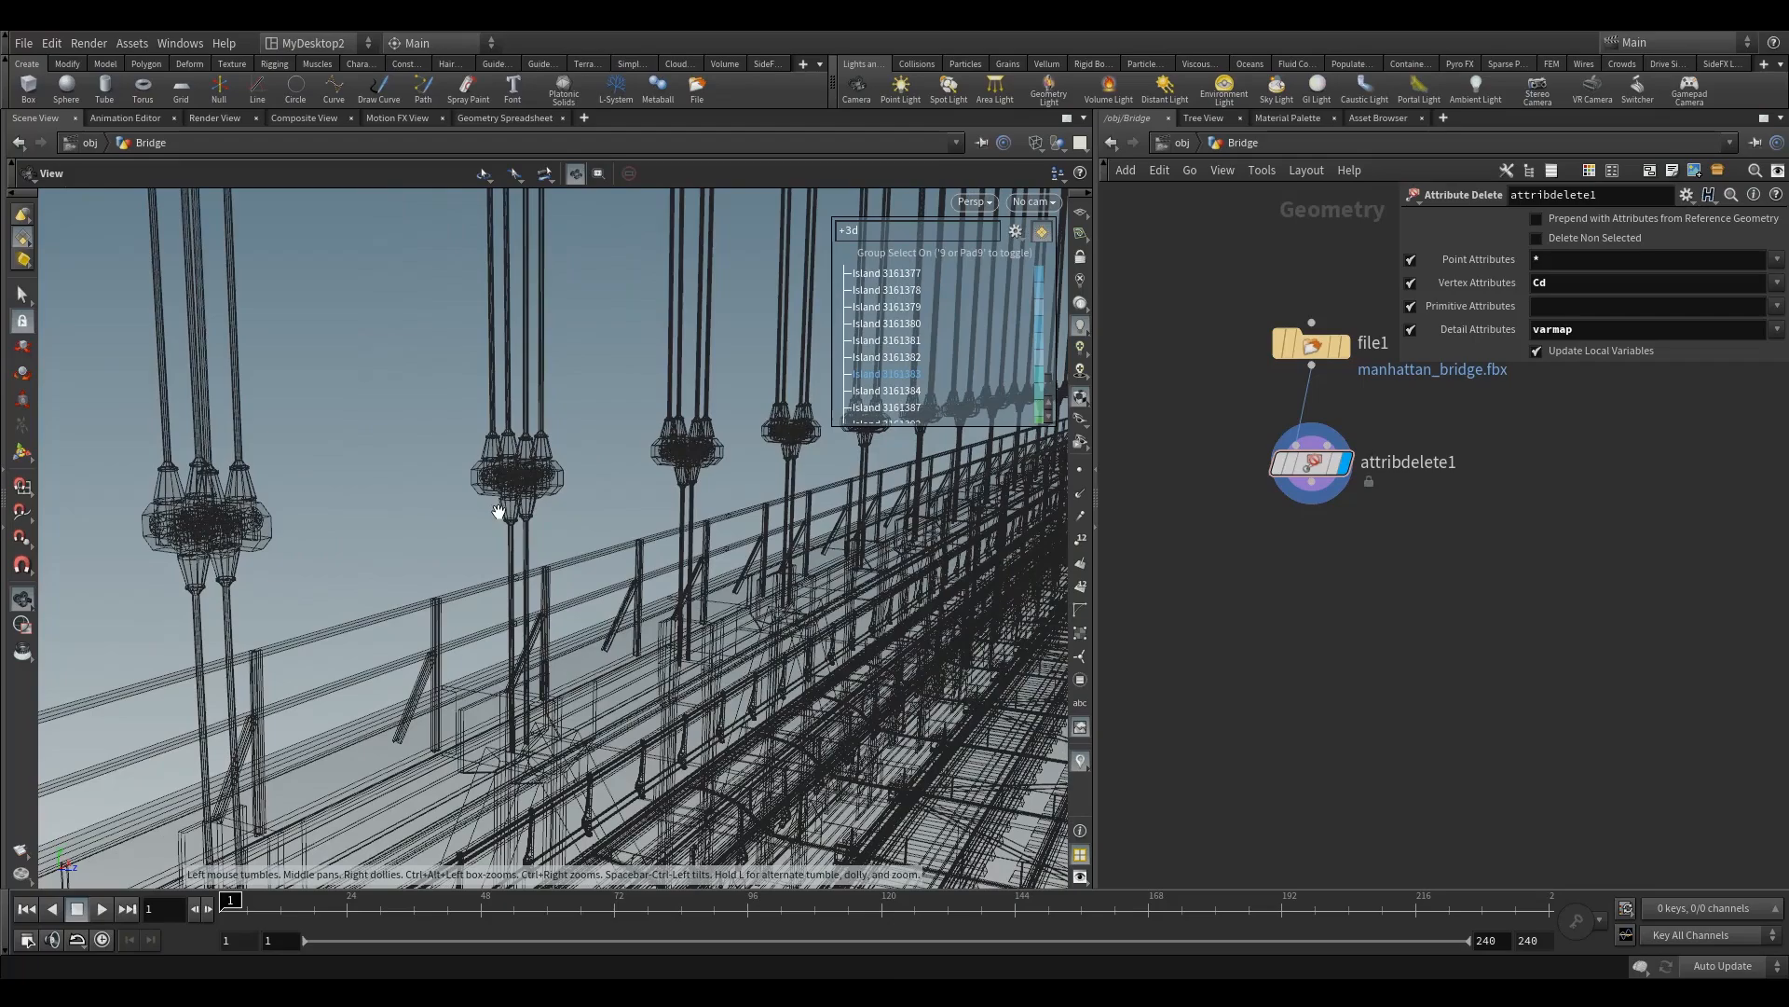
scroll(513, 466, up, 6)
Step: Check which connected islands make up one suspender cable clamp
key(s)
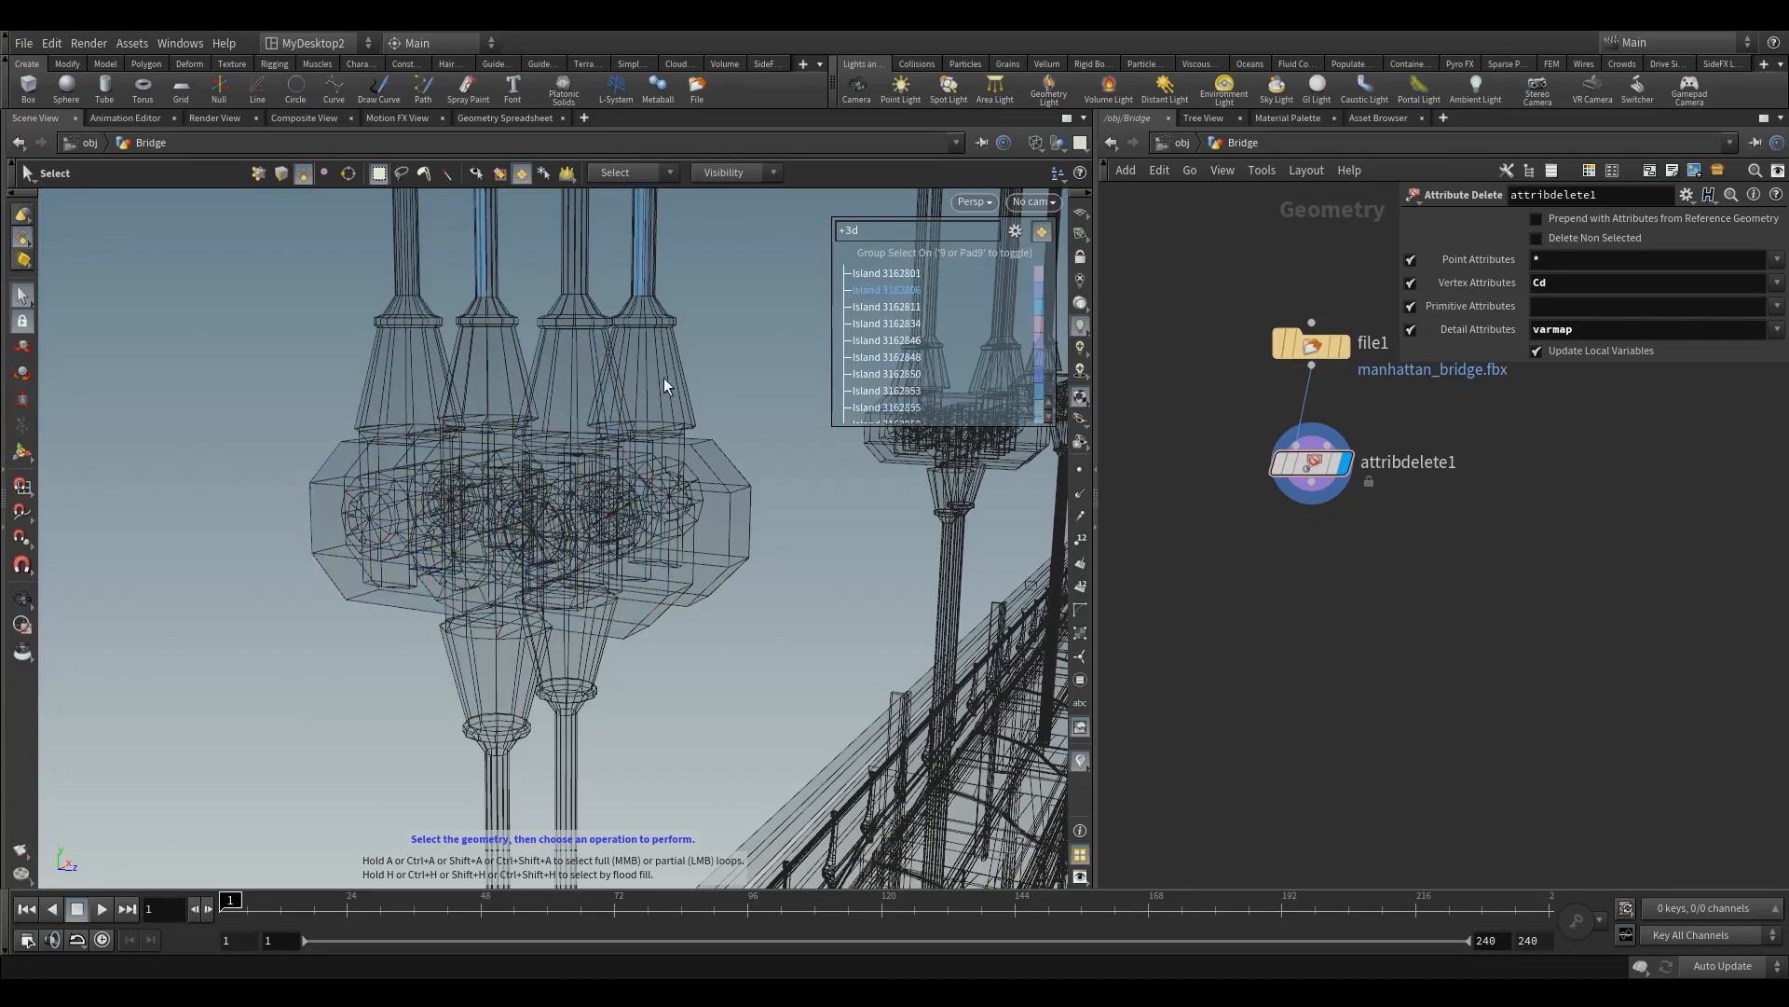
key(Escape)
drag(680, 472, 559, 450)
key(s)
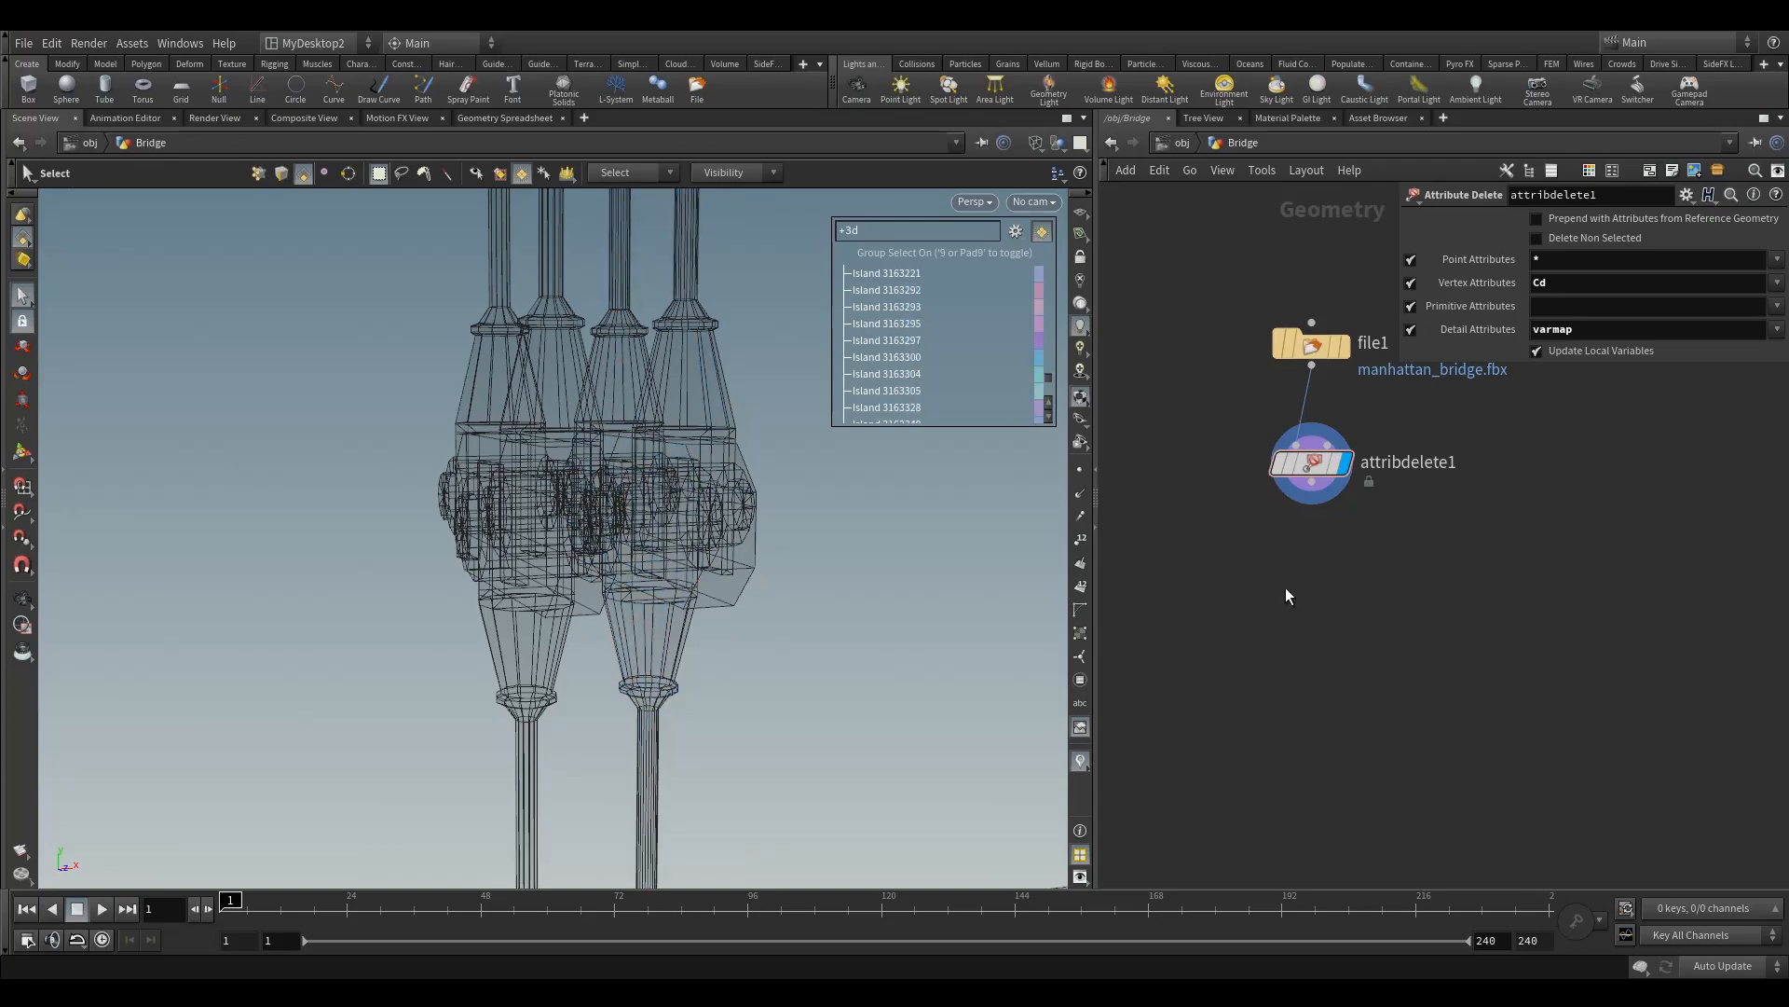
Step: Add a Fuse node below the attribdelete1 node without connecting it
scroll(1275, 557, up, 2)
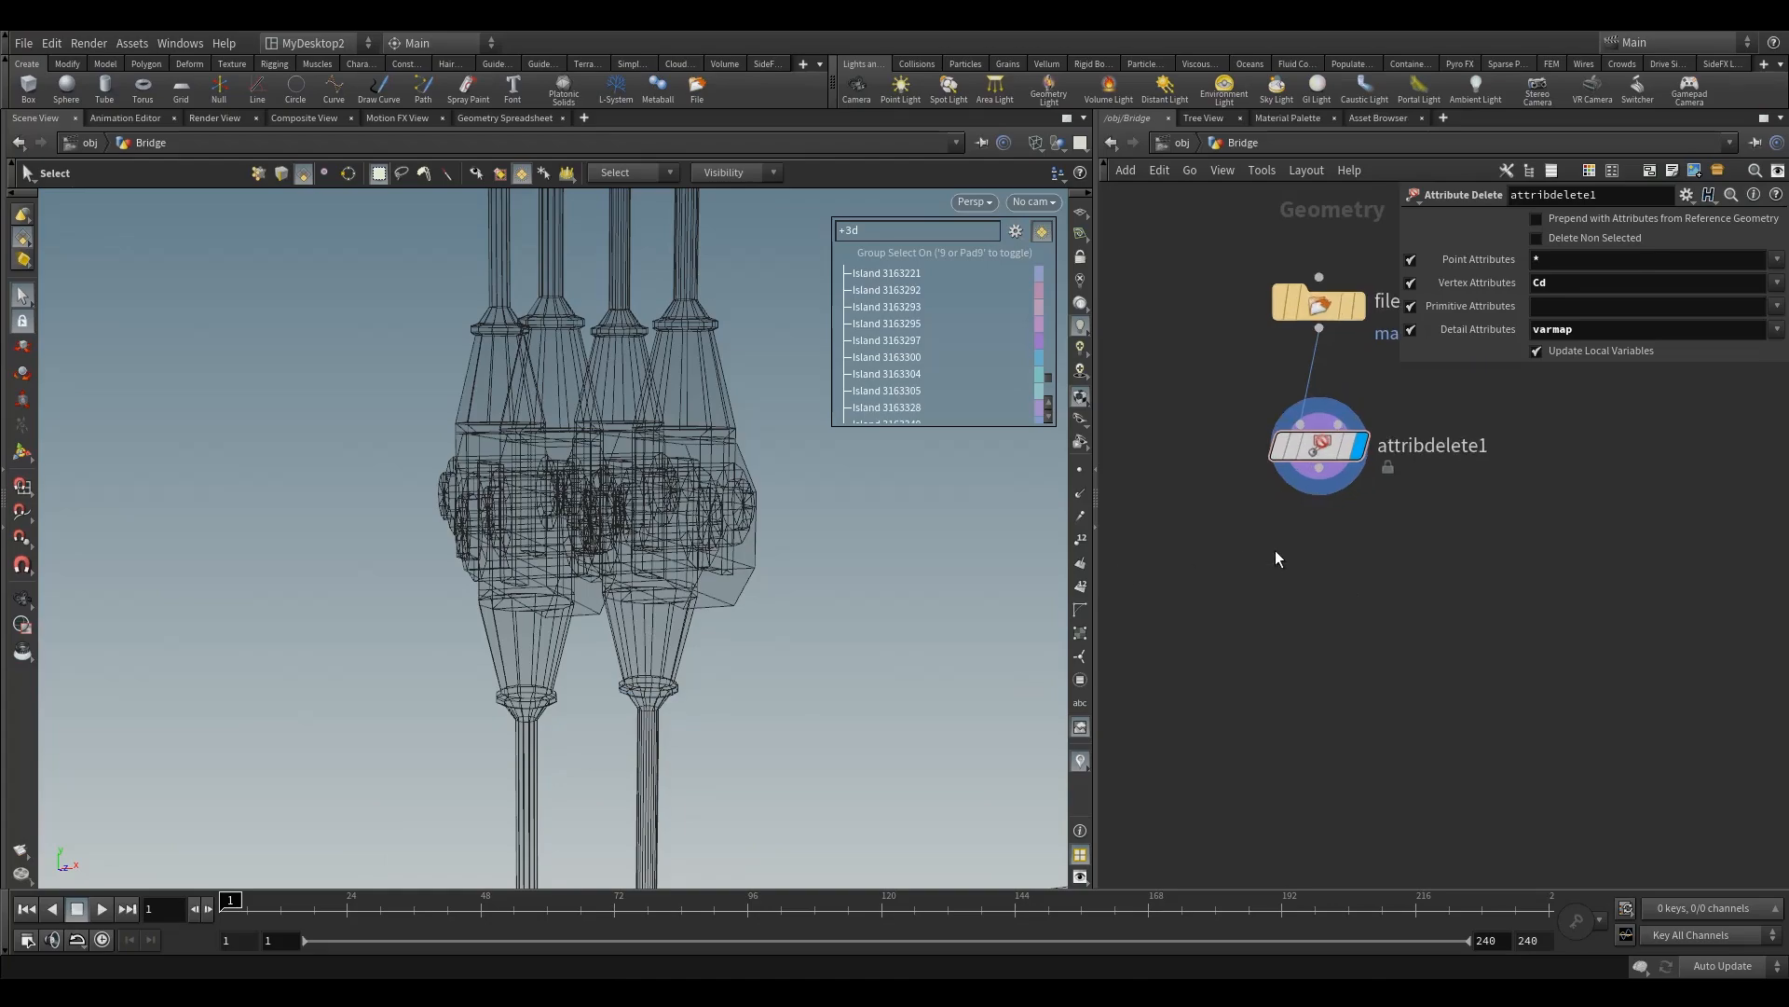
key(Tab)
text(fu)
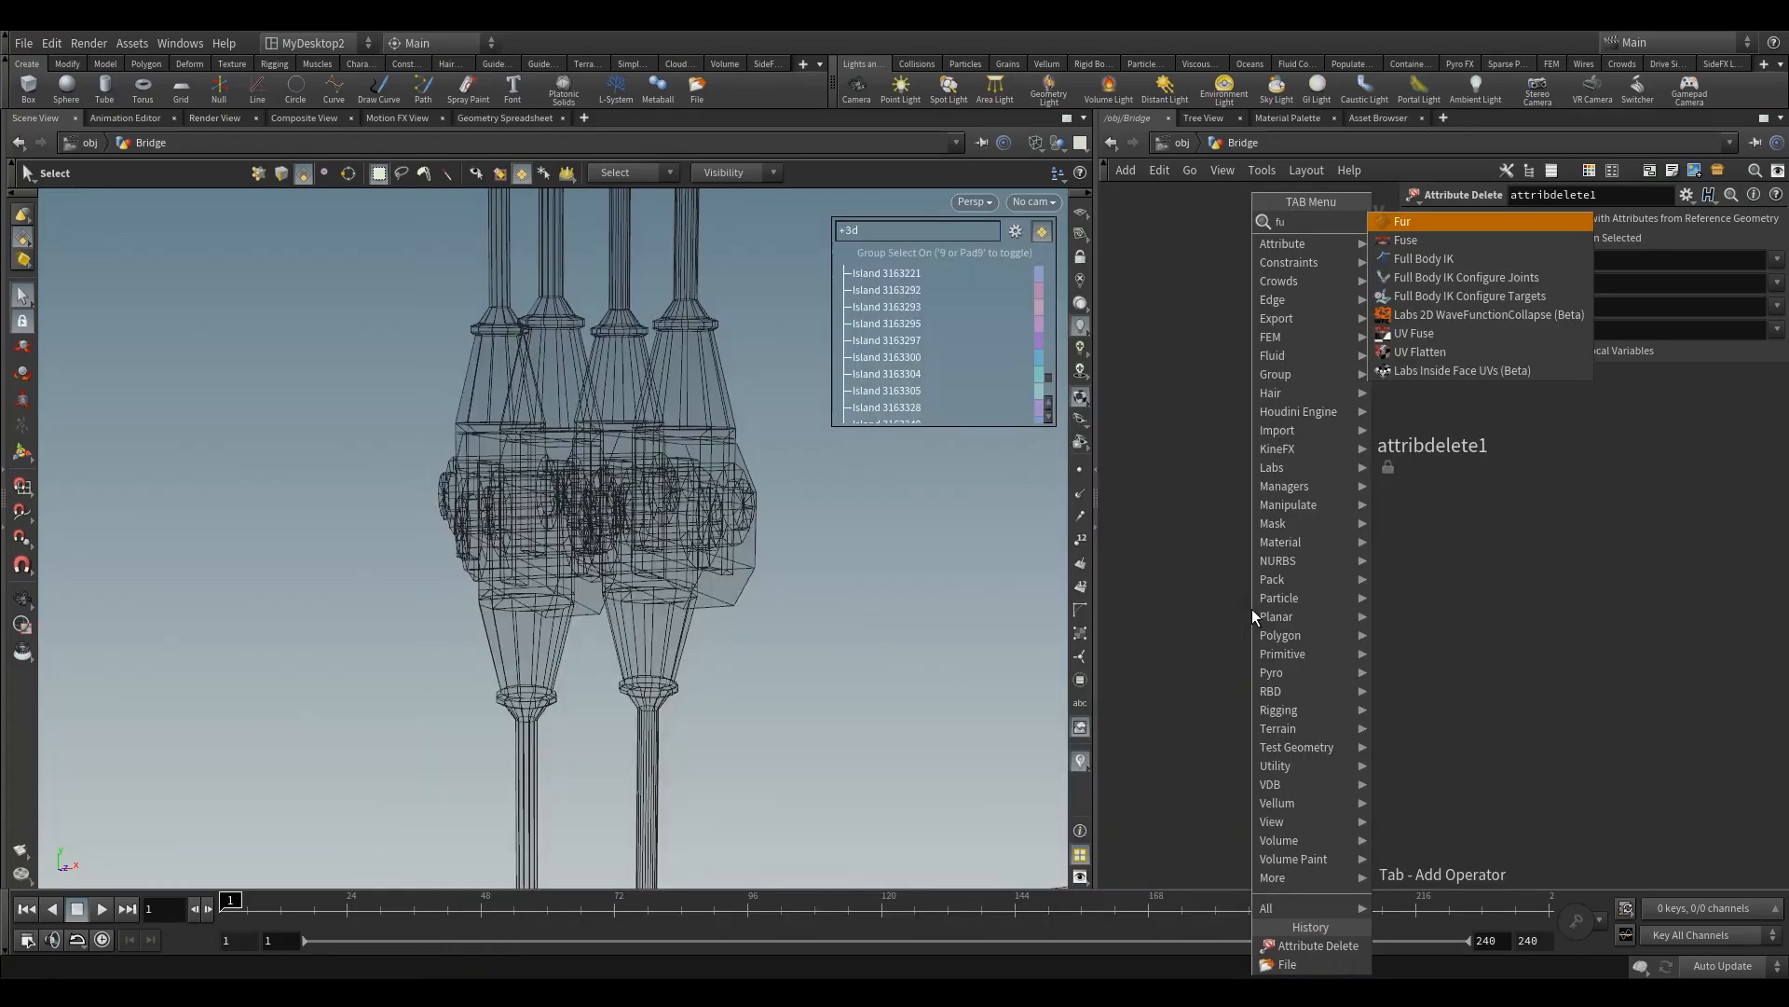
click(1454, 240)
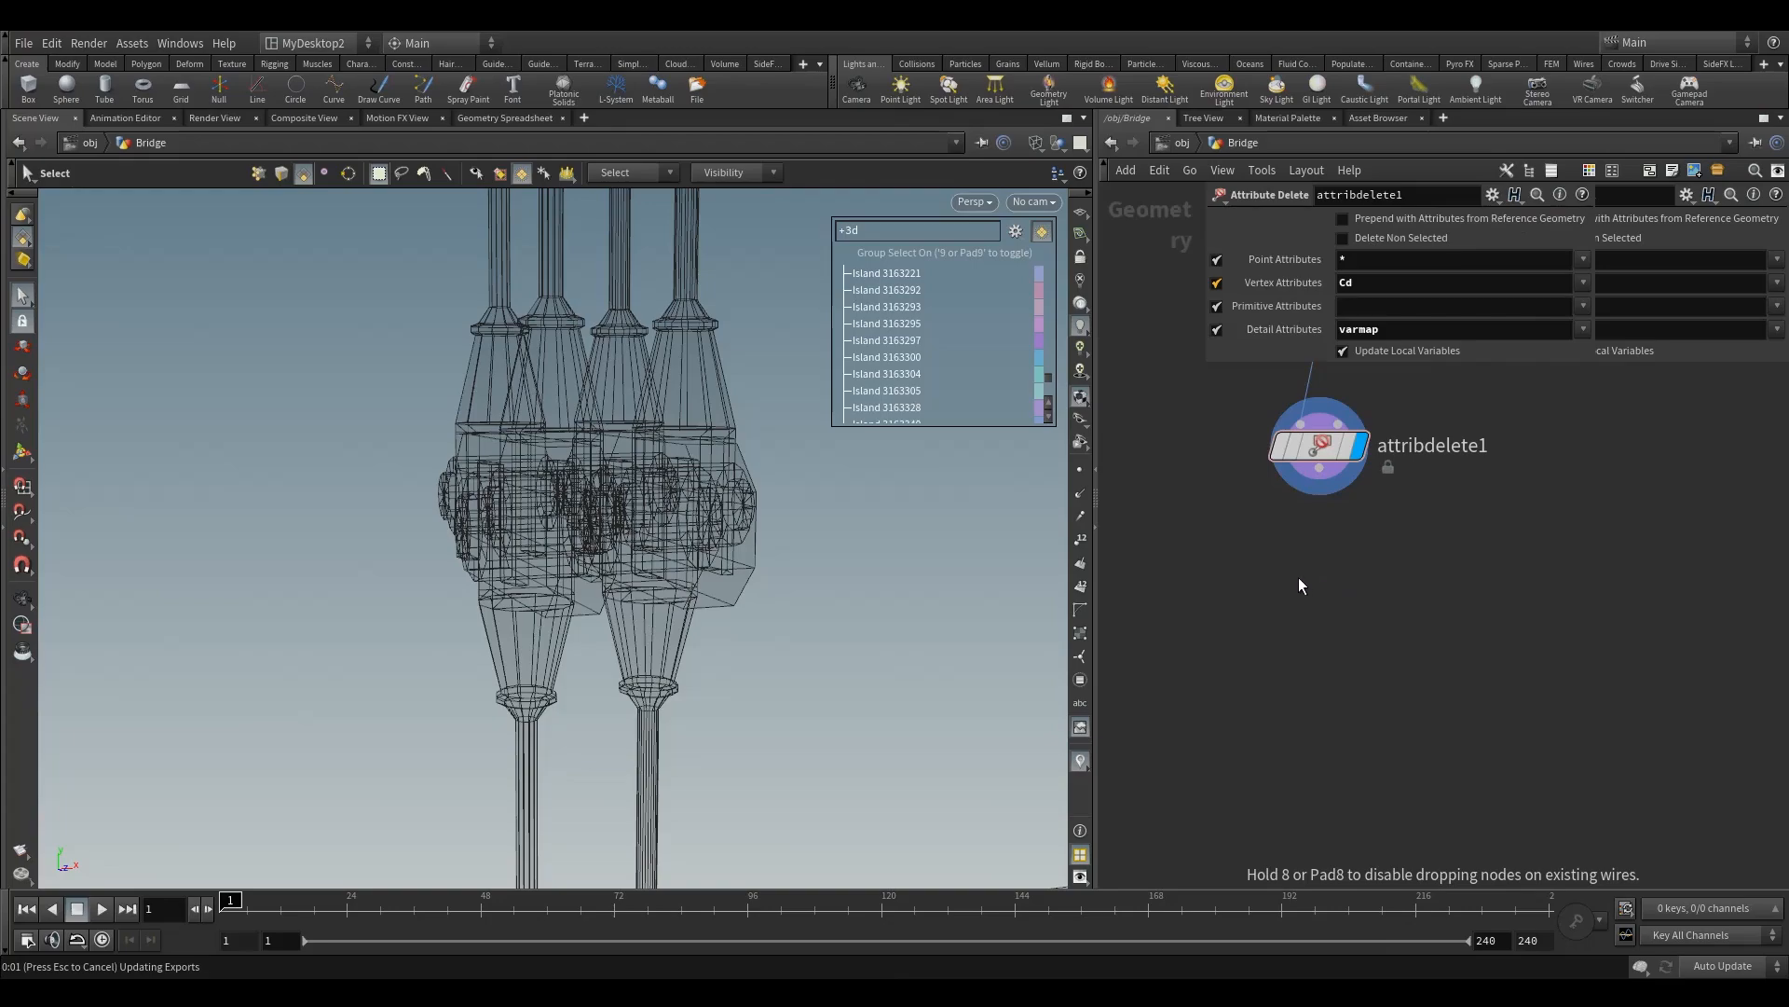
click(1299, 579)
scroll(1118, 536, down, 3)
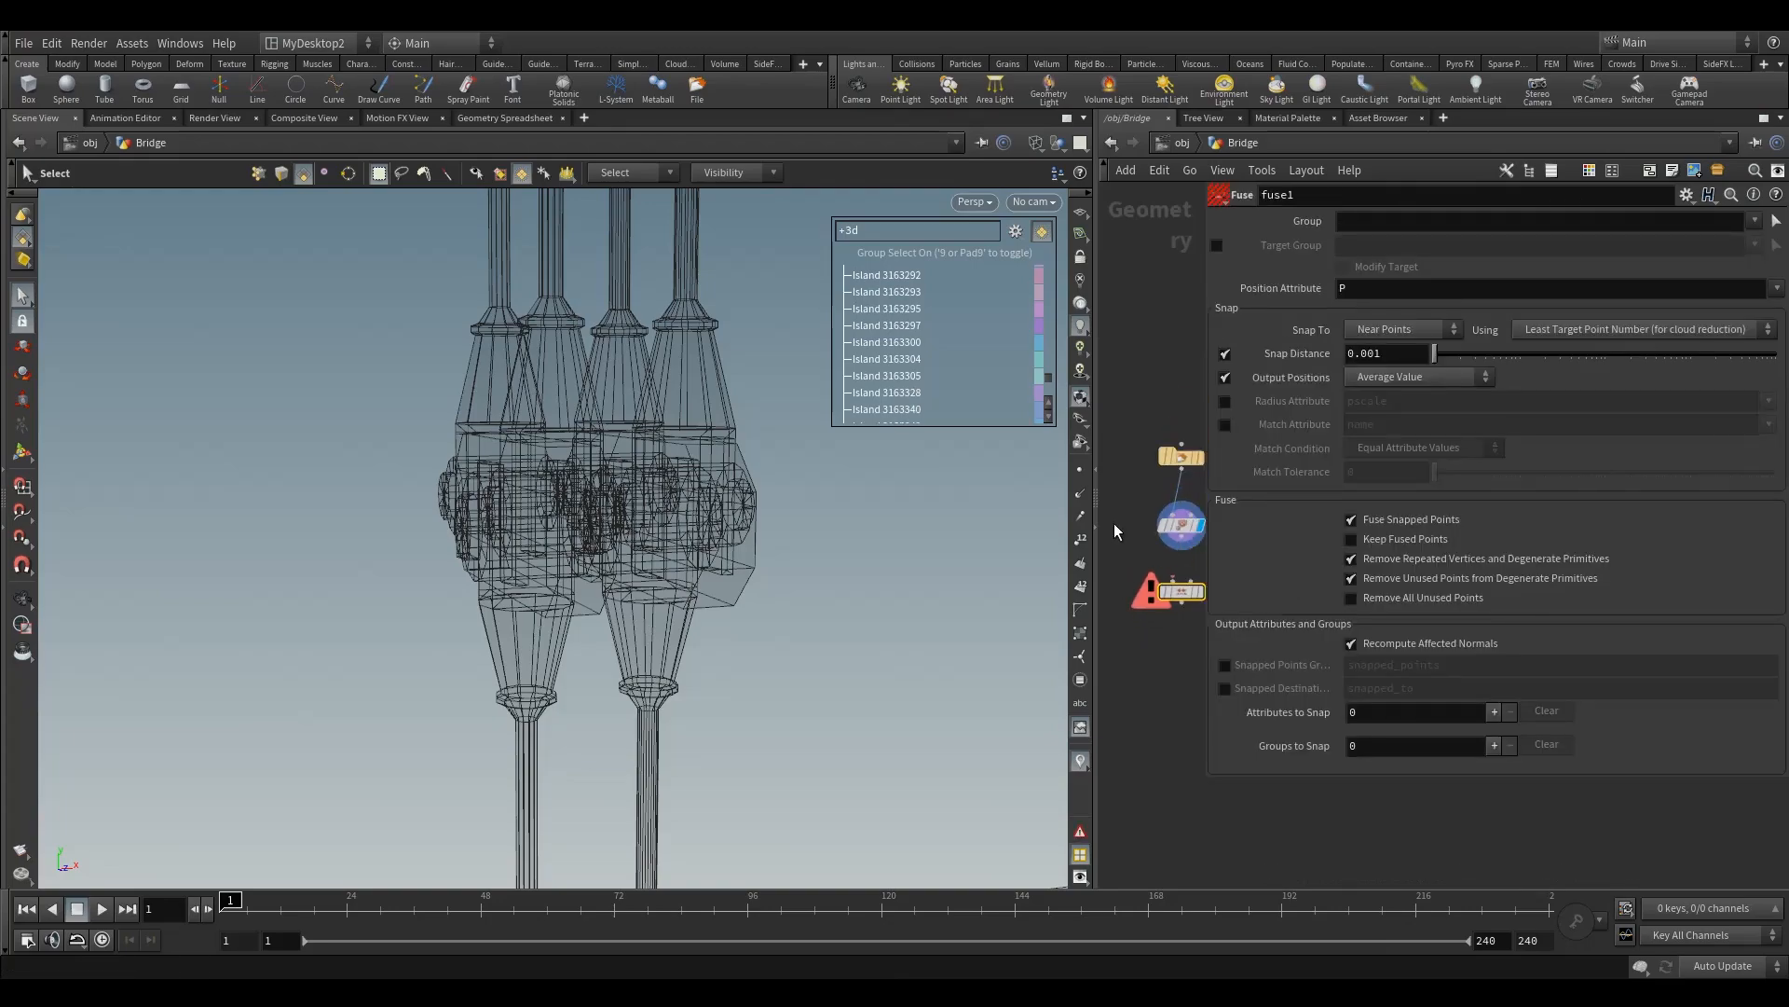
Step: Isolate one suspender cable clamp with a Blast node after attribdelete1, enabling Delete Non Selected
drag(1093, 502, 357, 504)
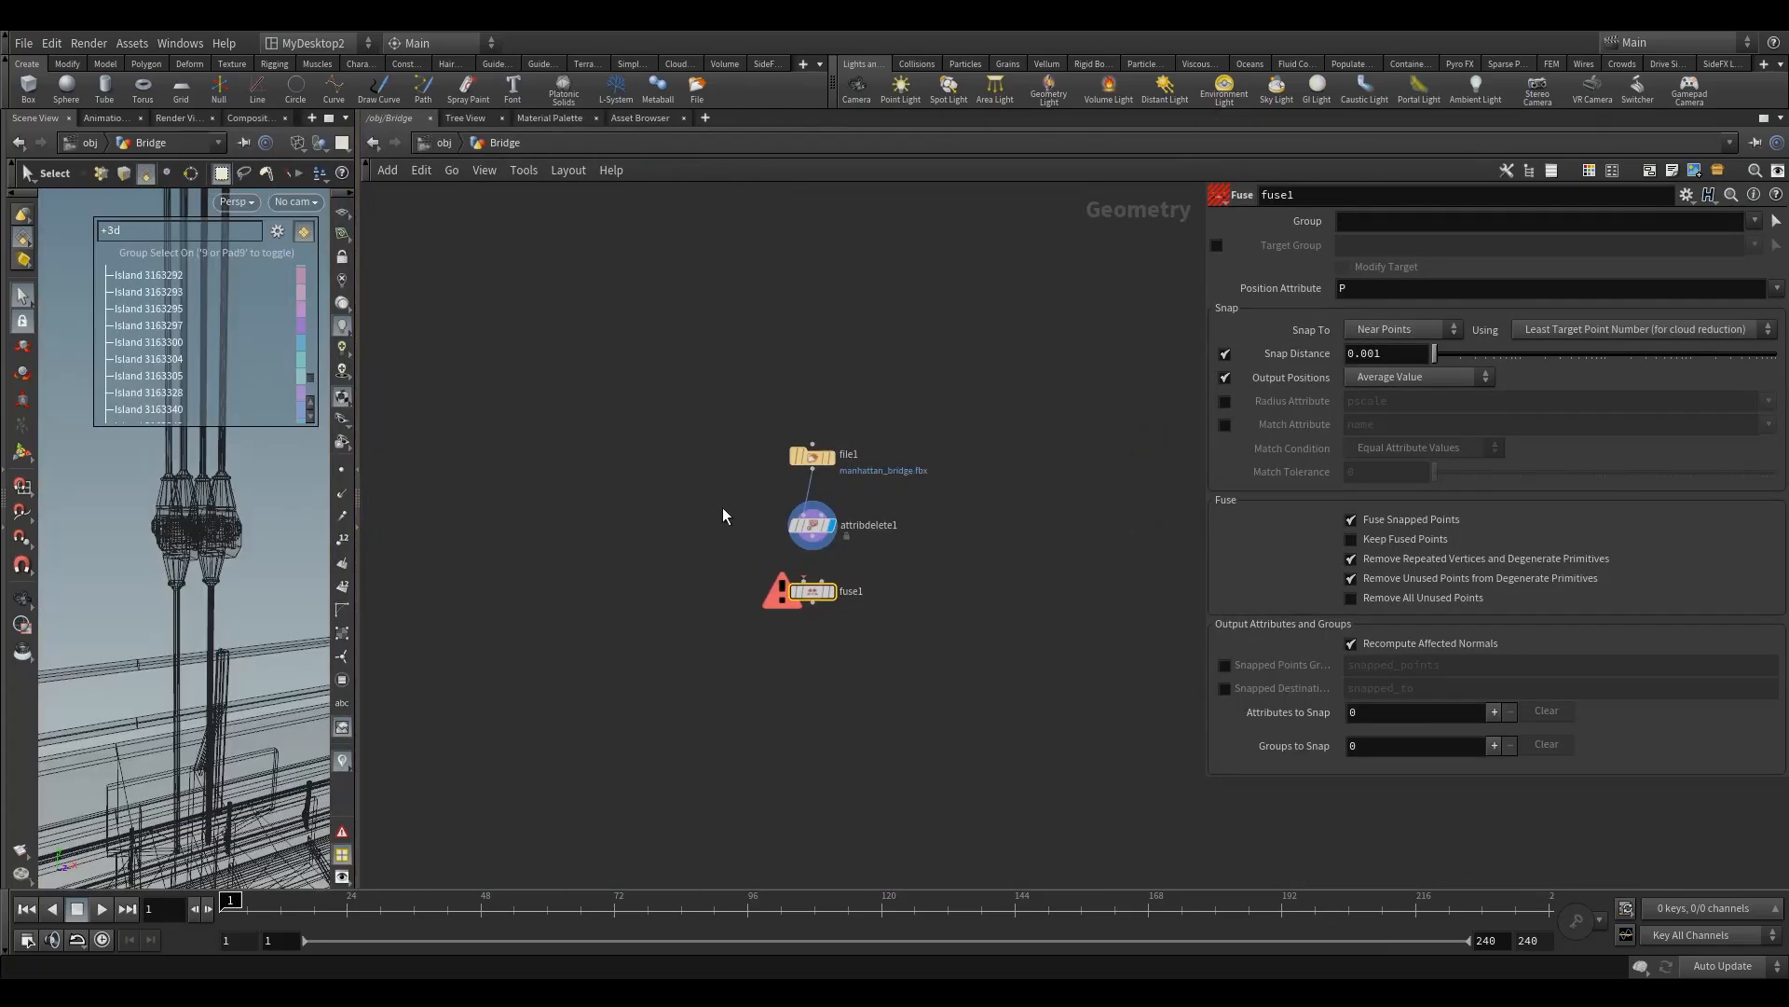
drag(799, 513, 887, 560)
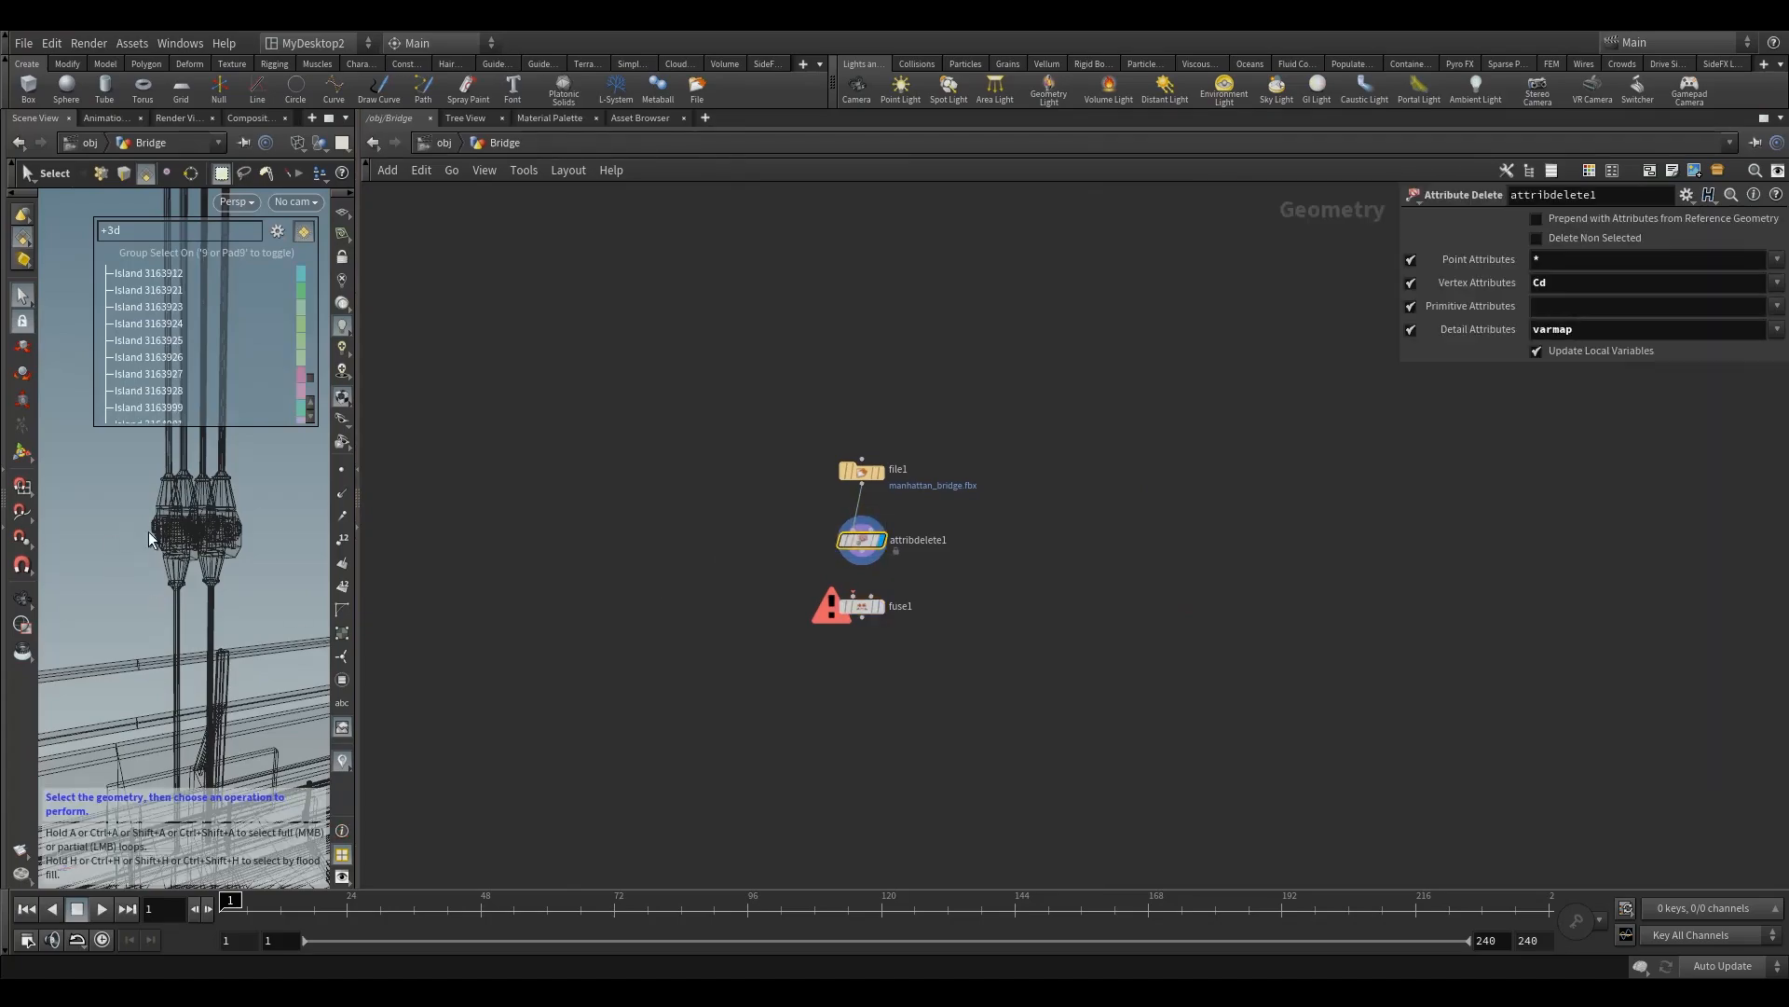
drag(109, 461, 288, 614)
key(Delete)
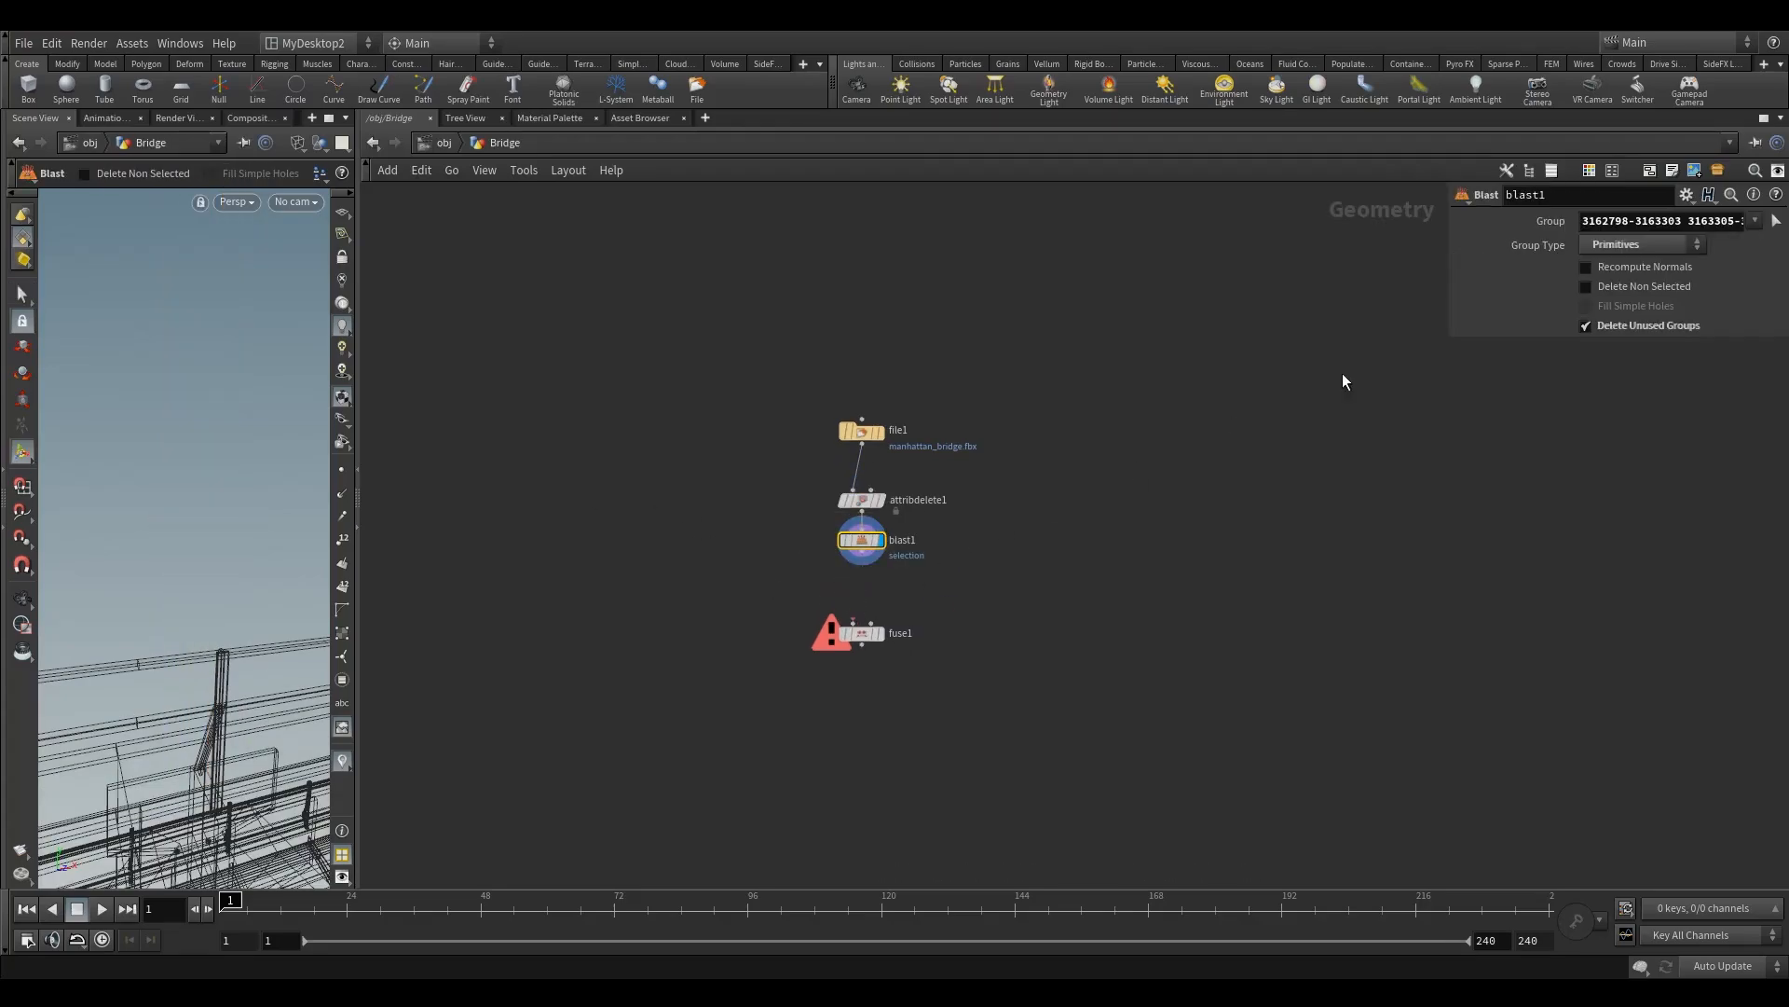
click(1636, 326)
click(1607, 290)
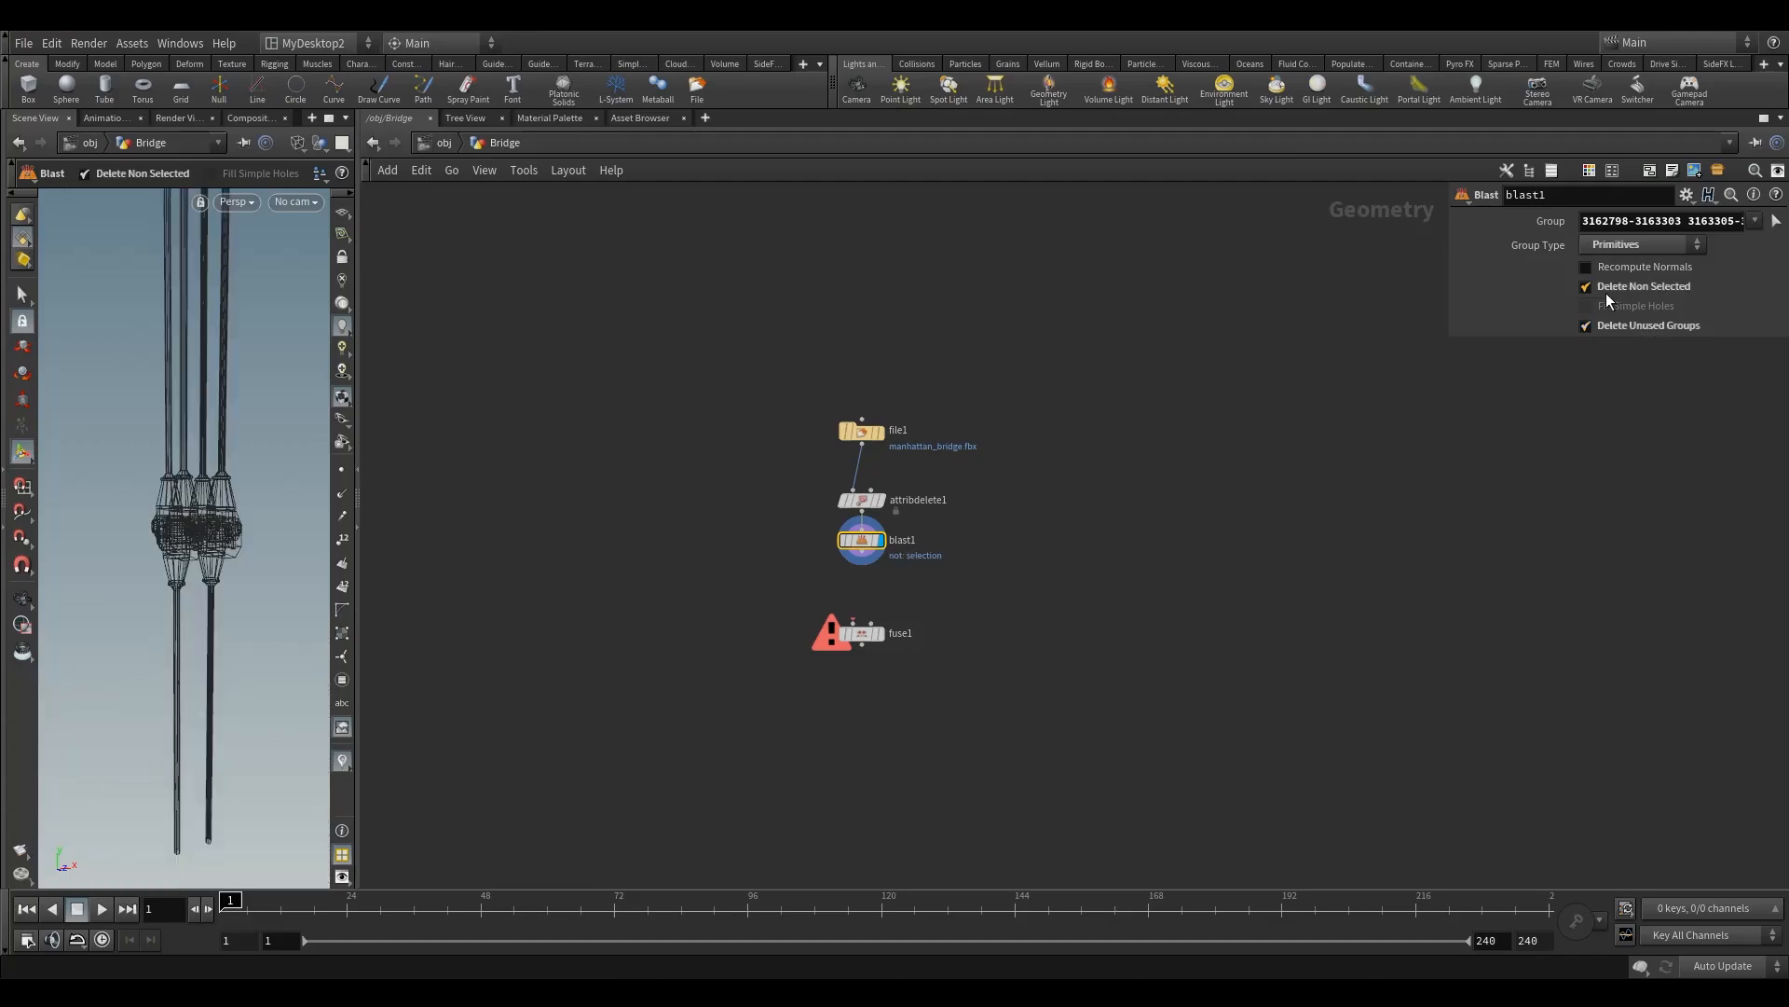
drag(876, 544, 876, 565)
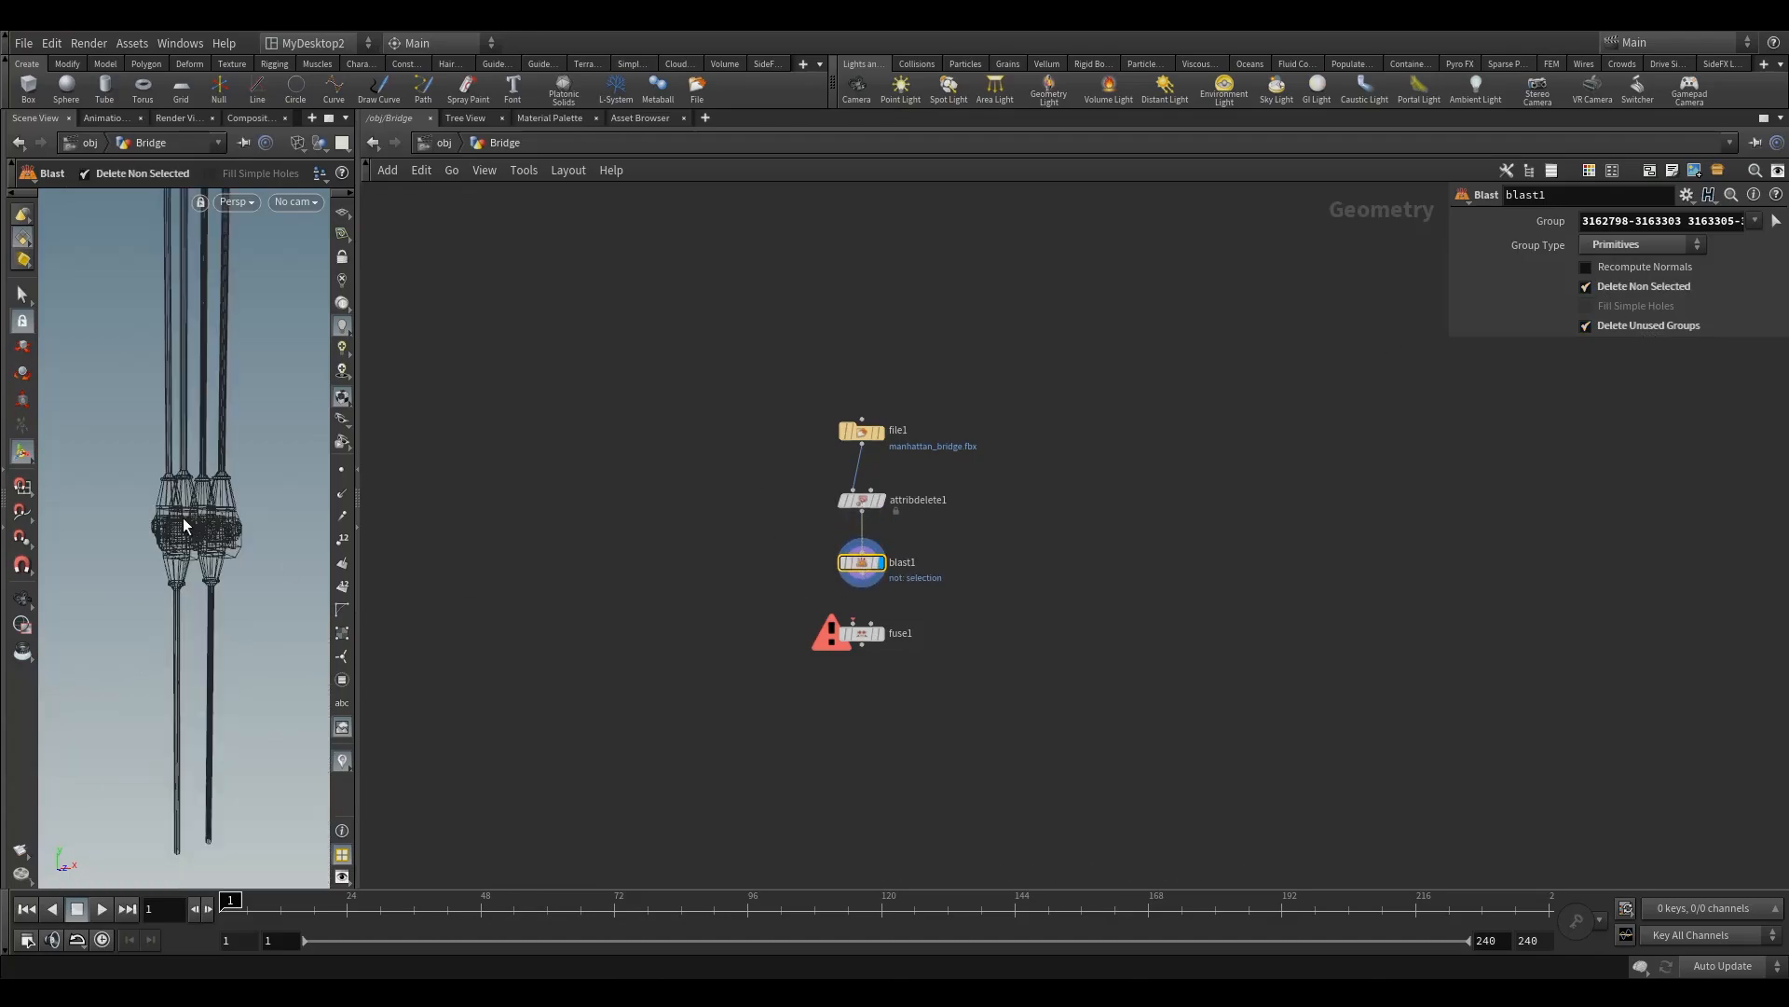
Step: Show the isolated cable clamp with smooth shading in a wider viewport and view it from another angle
click(299, 140)
click(367, 325)
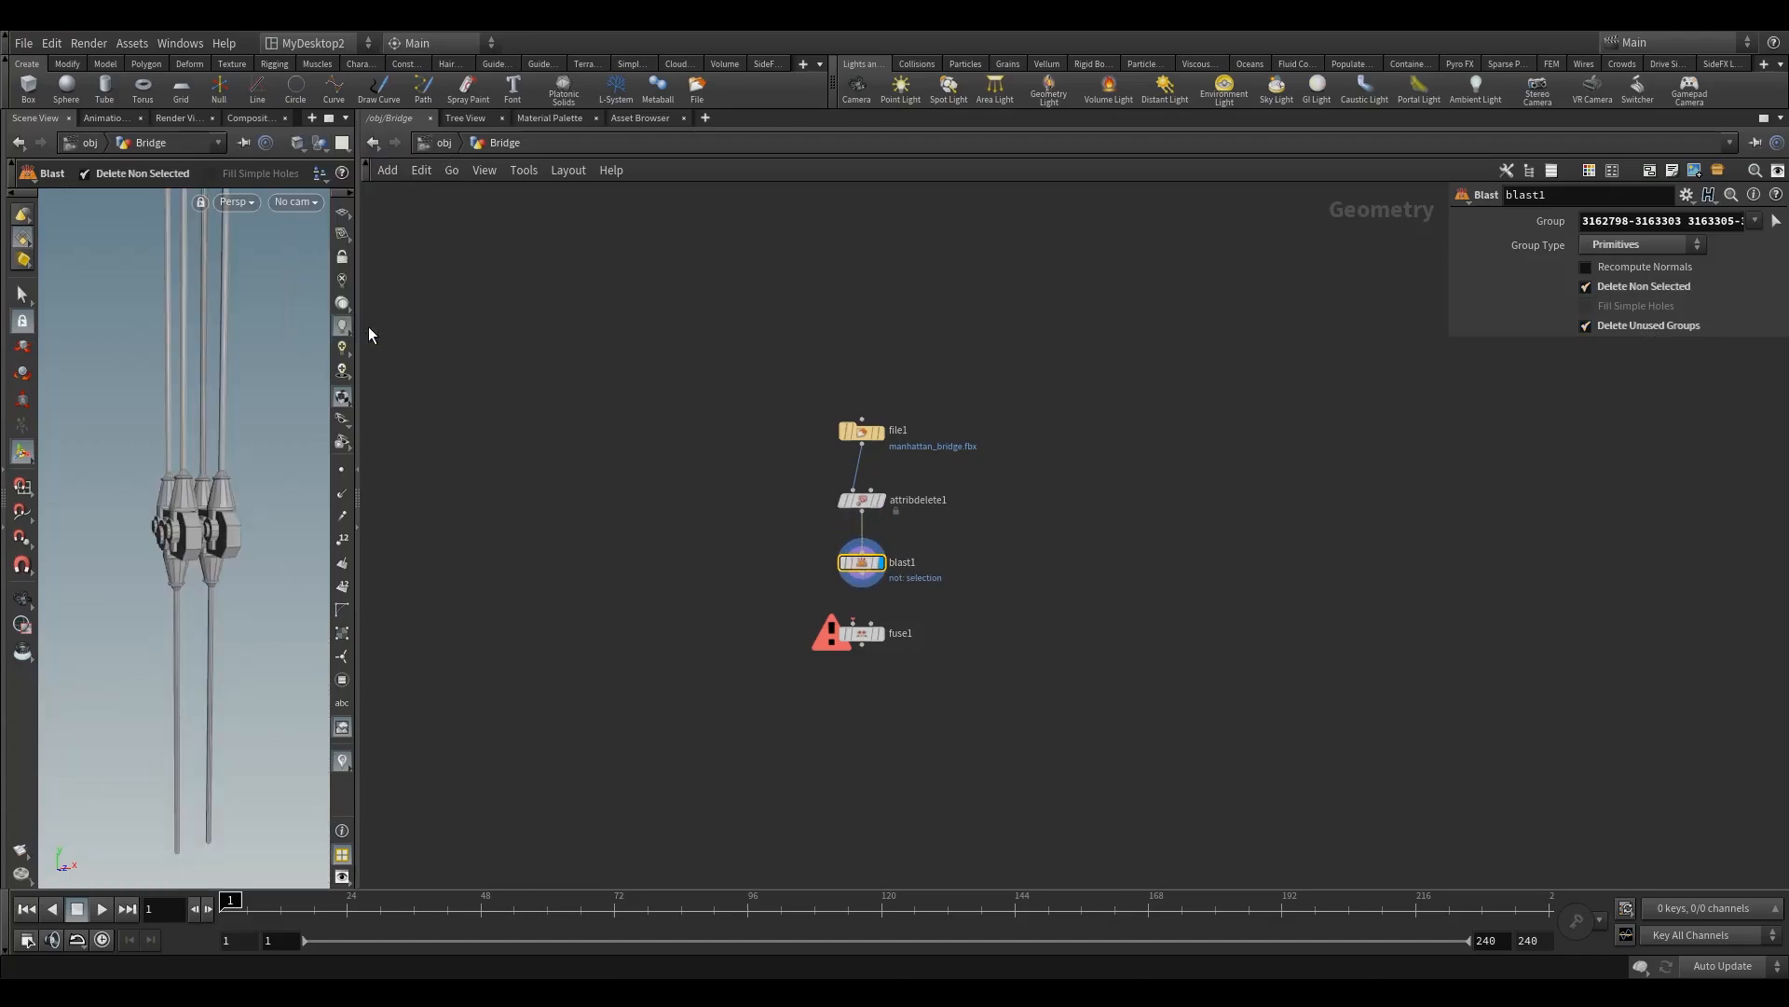
drag(360, 496, 923, 480)
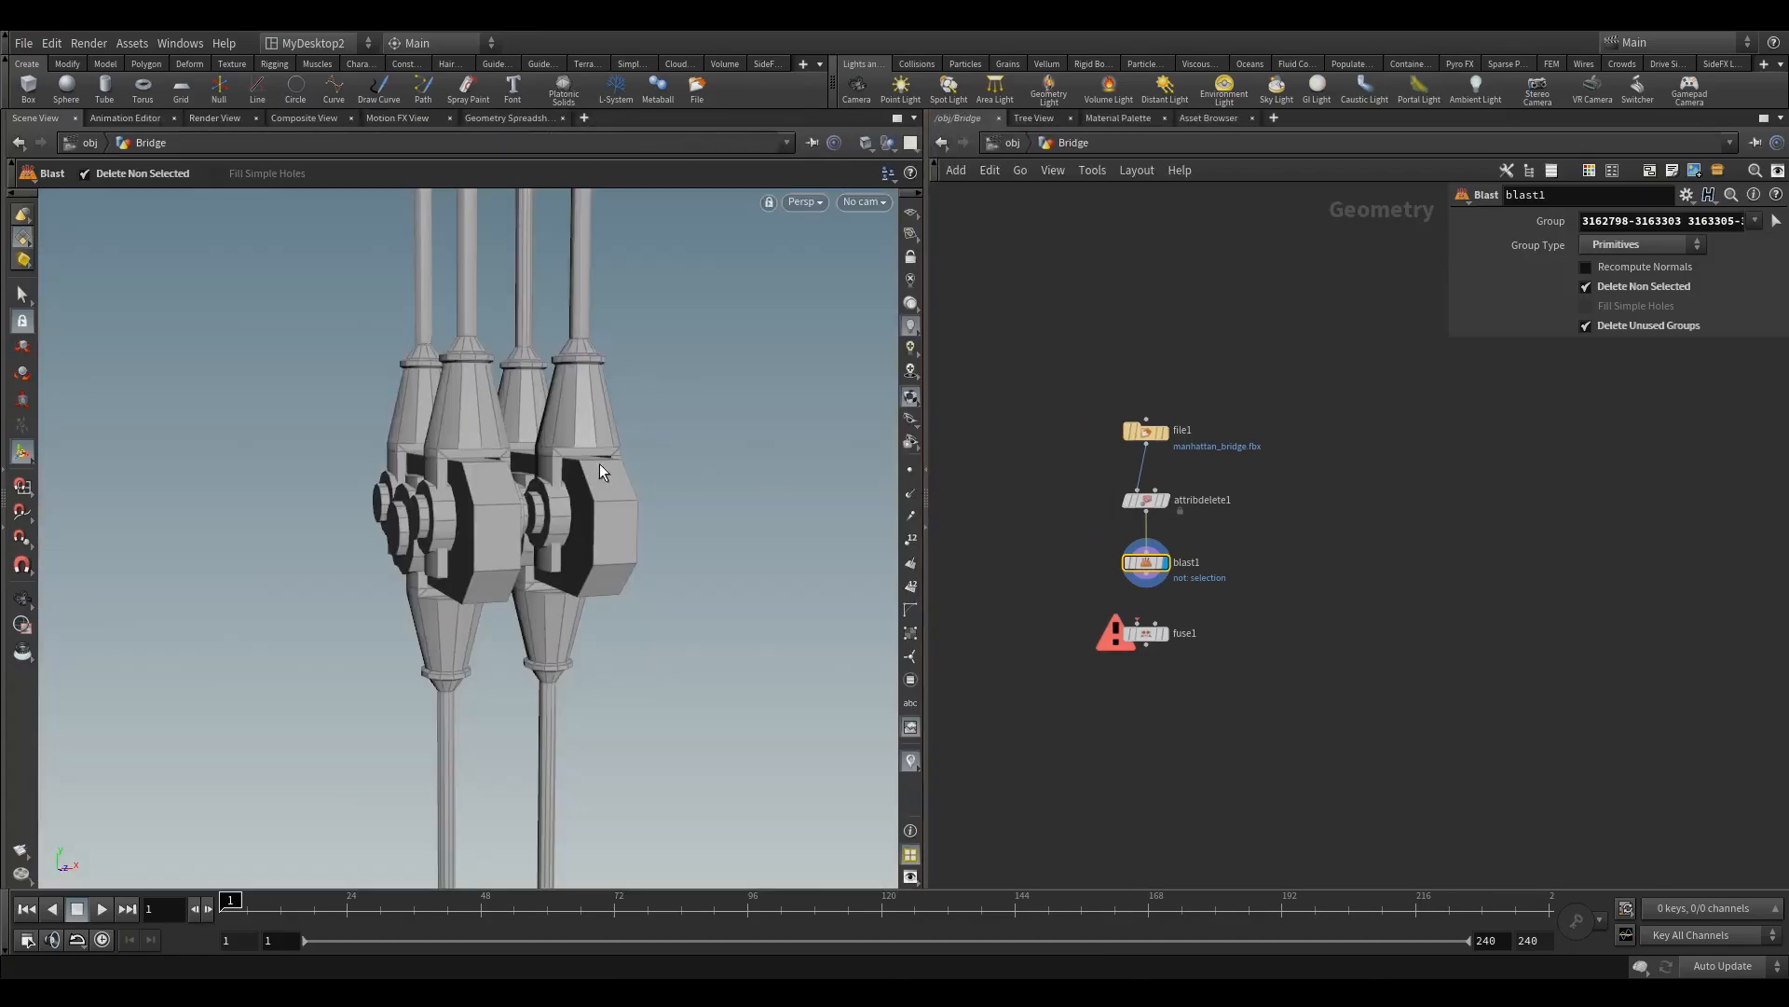
alt+drag(505, 465, 435, 429)
alt+right_drag(436, 429, 462, 461)
Step: Inspect the color-coded connected islands of the isolated cable clamp up close with the Select tool
click(22, 295)
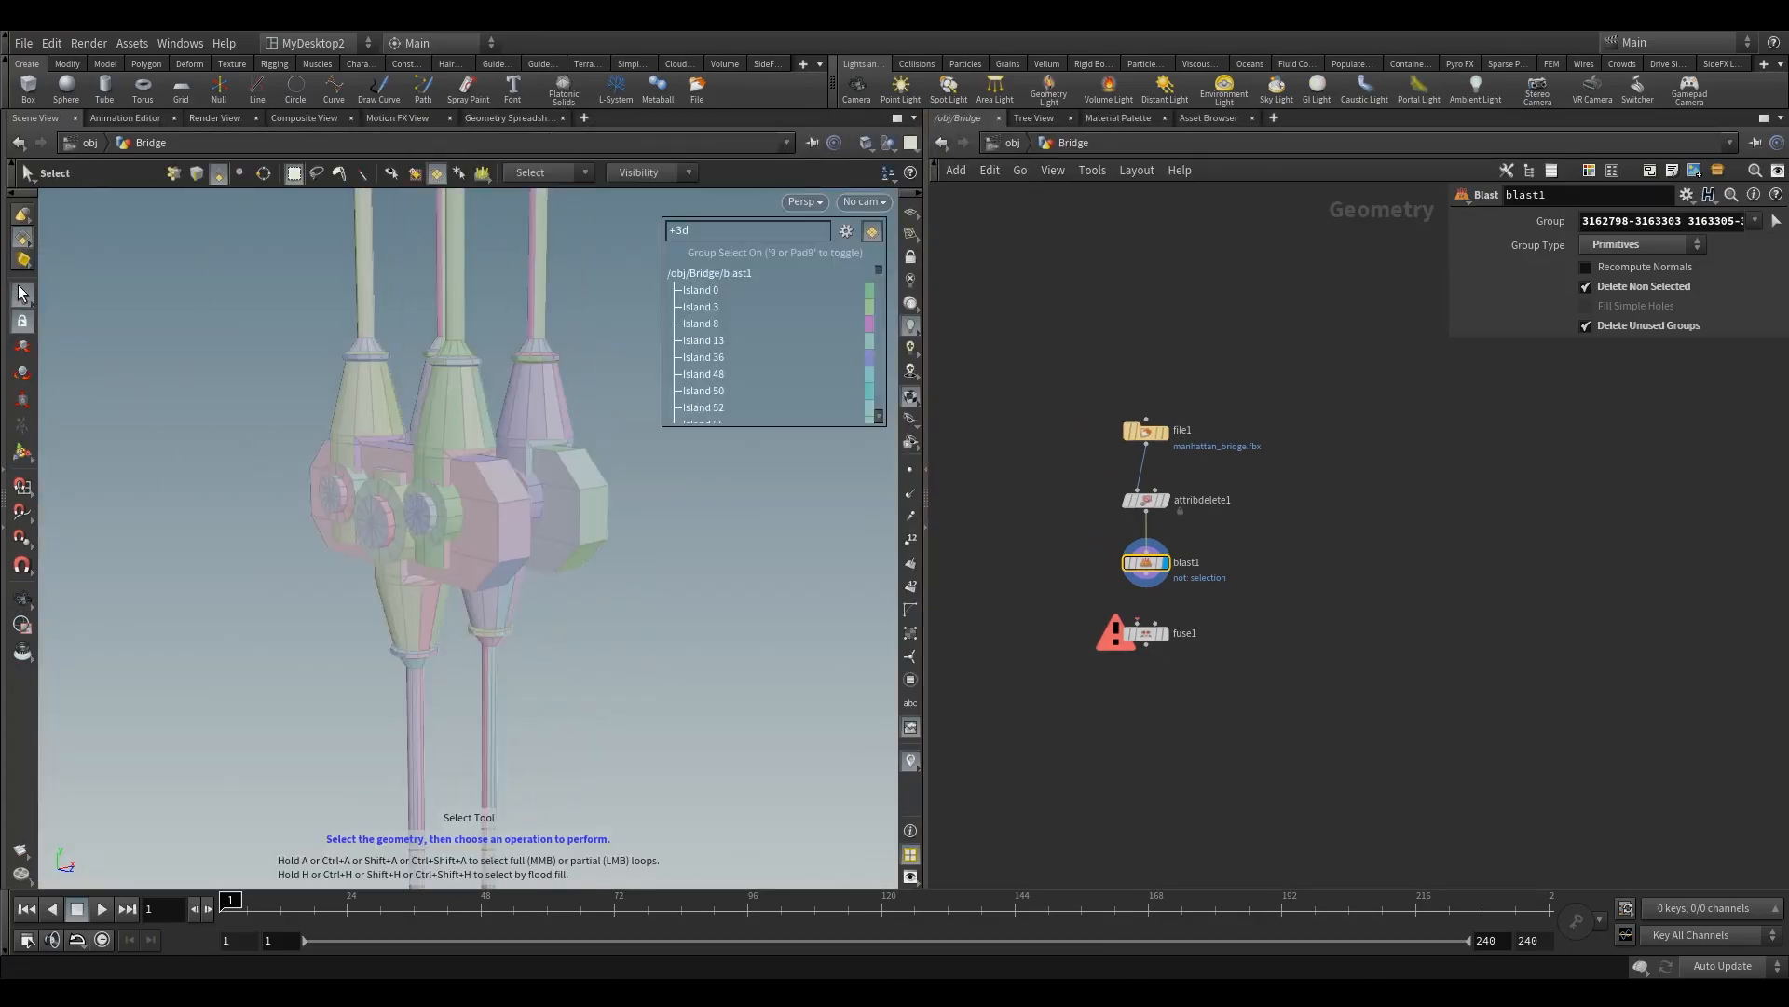
alt+drag(479, 406, 385, 394)
alt+right_drag(455, 371, 489, 398)
mouse_move(490, 398)
alt+mouse_down()
mouse_move(507, 442)
mouse_move(503, 411)
alt+mouse_up()
alt+right_drag(503, 411, 512, 415)
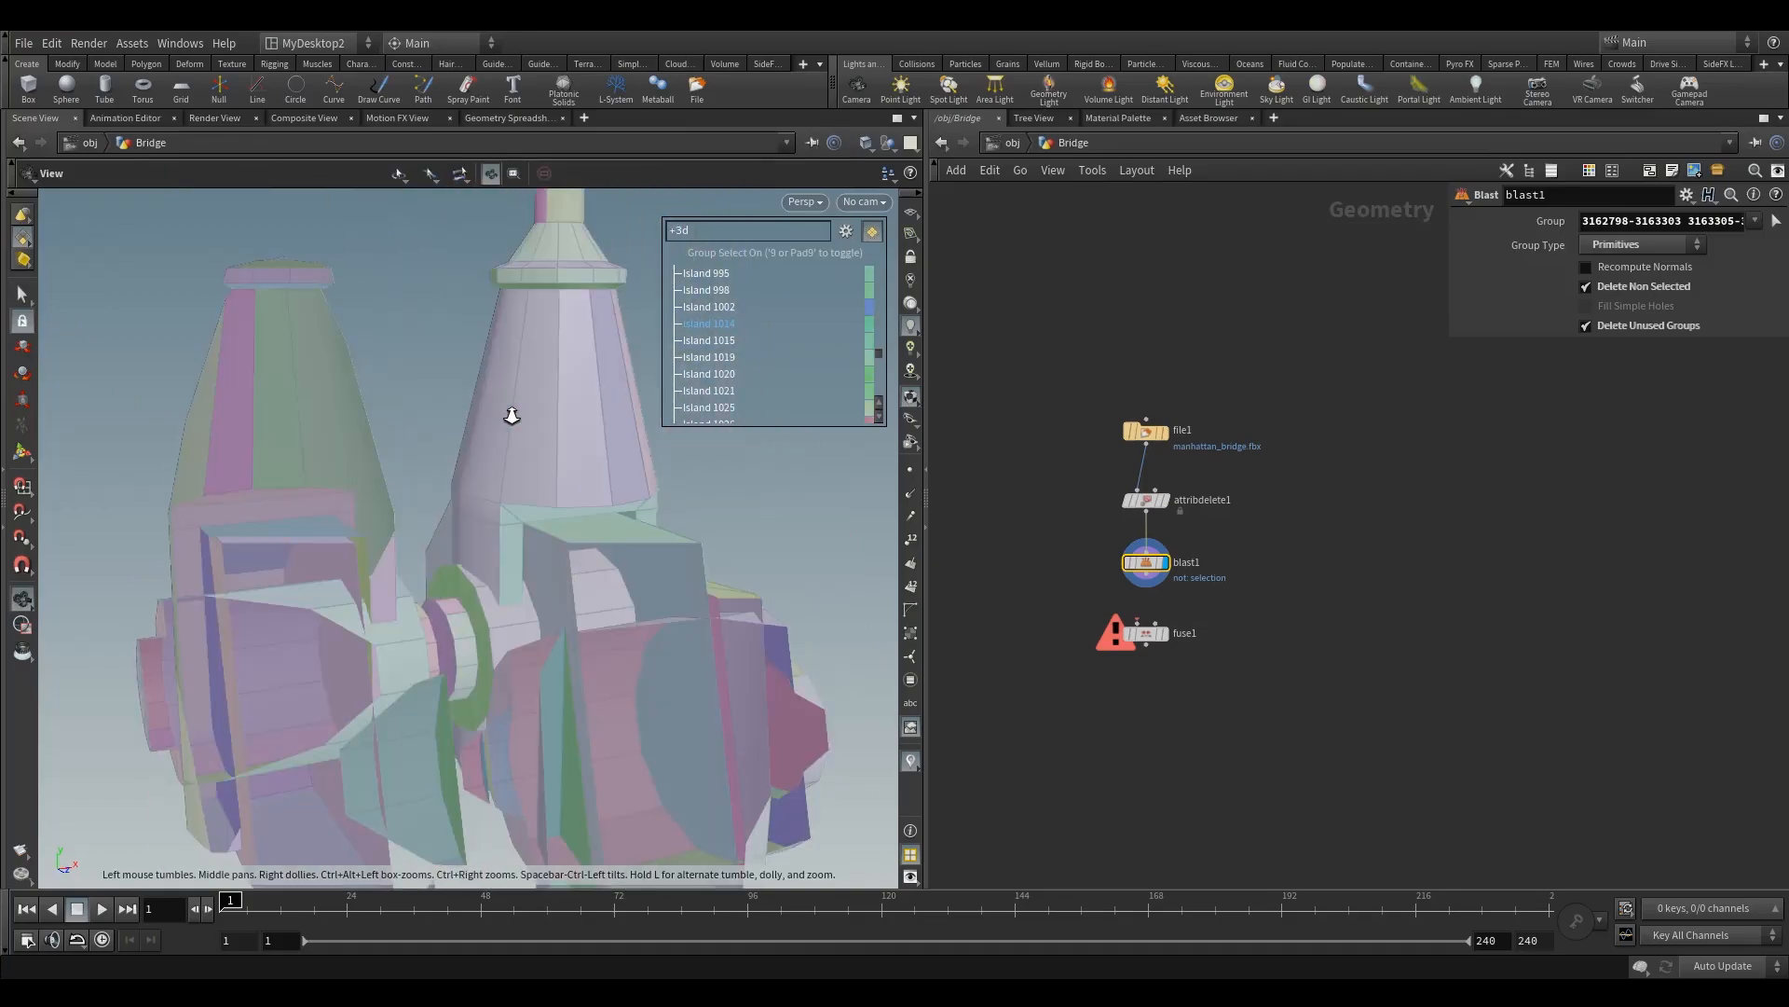
Step: Set the perspective view's near clip plane to 0.01 and close the display options
key(d)
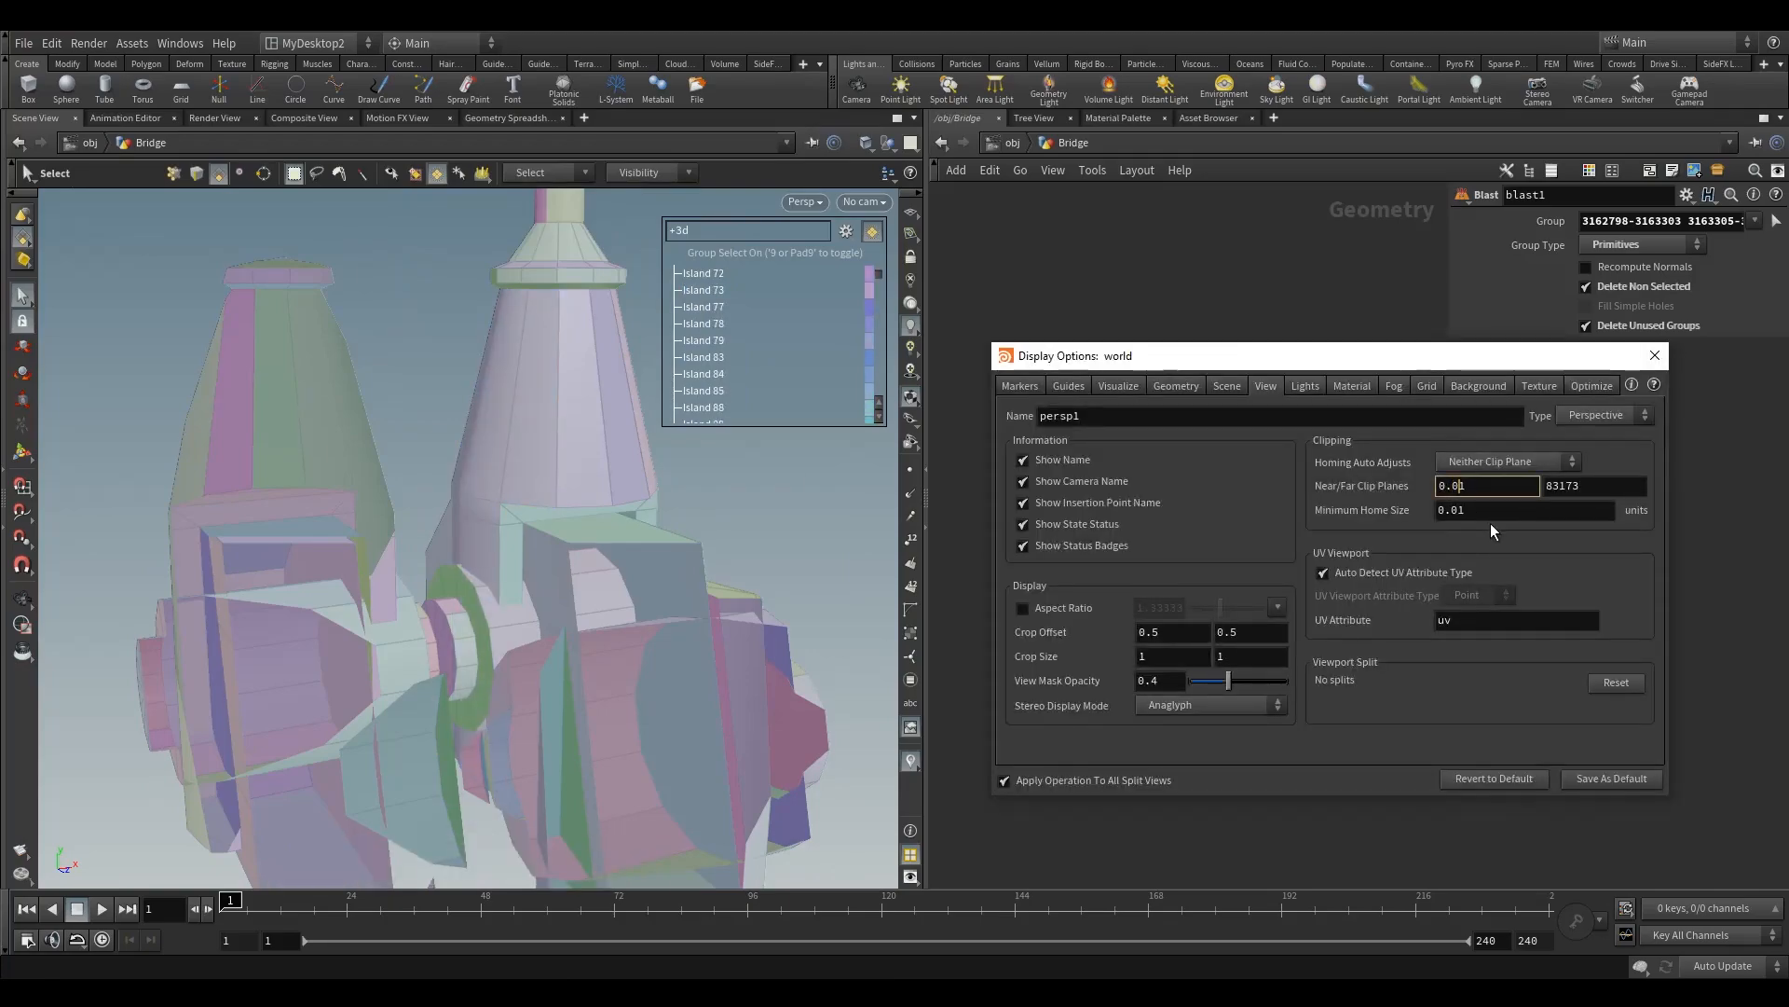
key(Return)
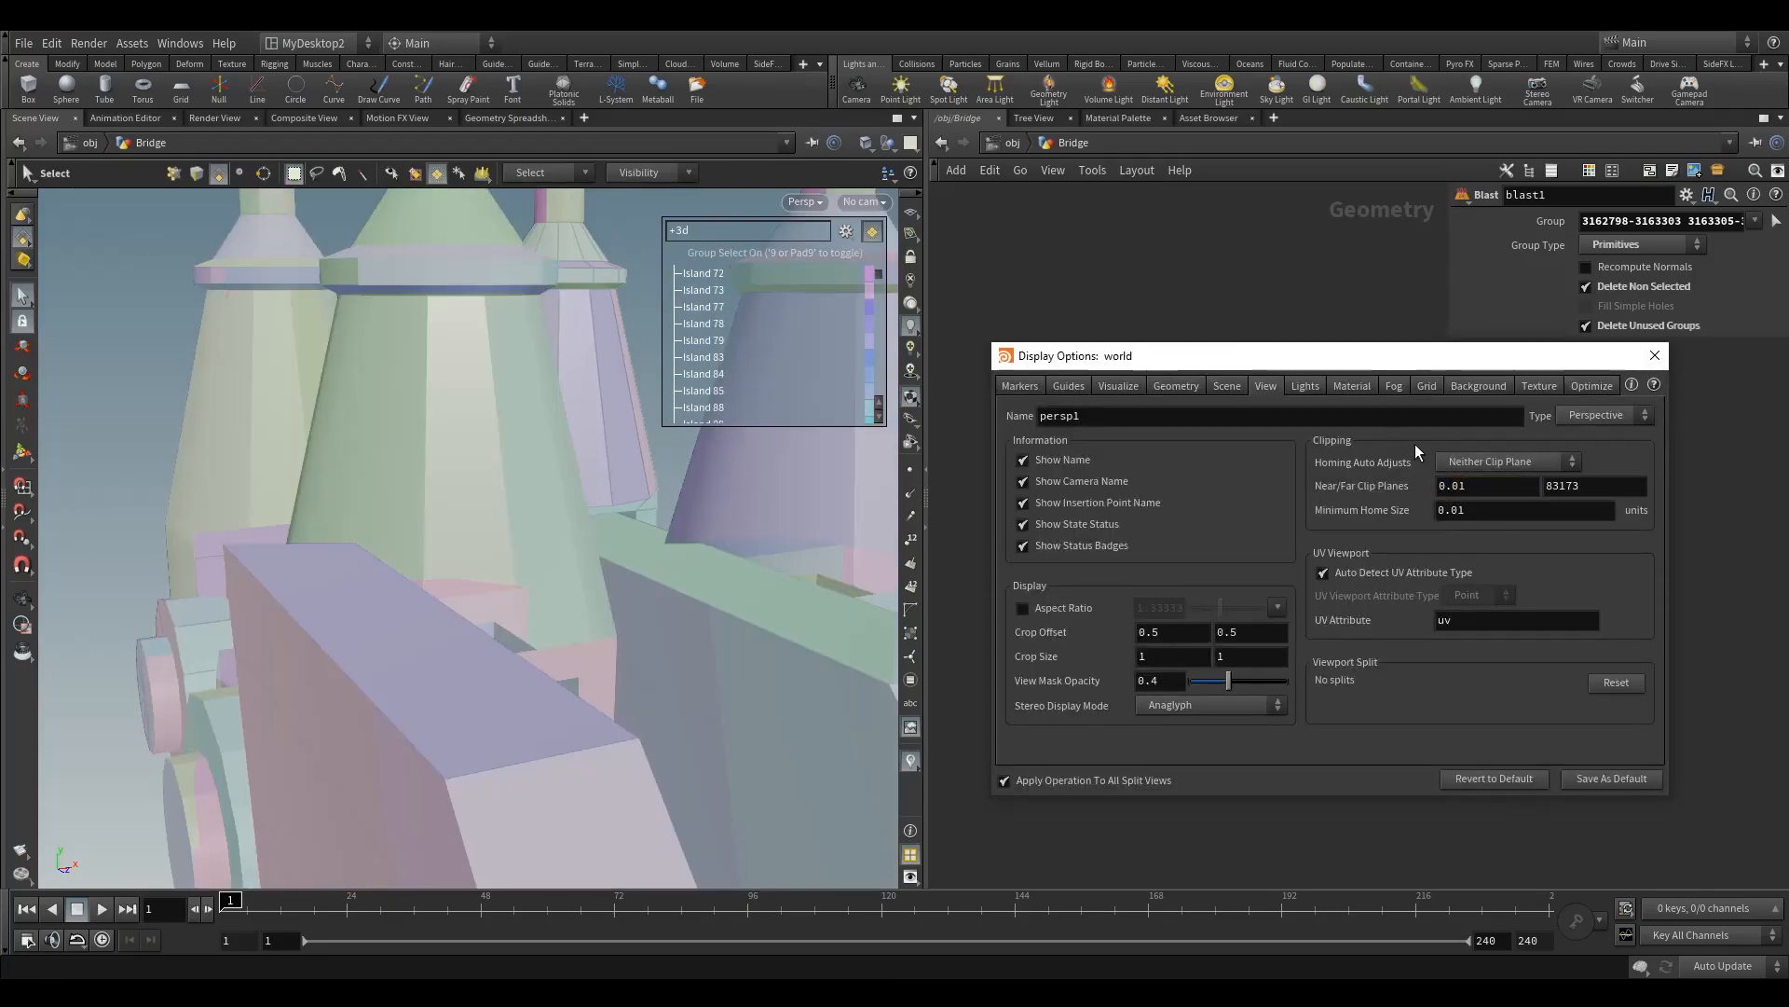
click(1655, 355)
Step: Try Smooth Wire Shaded display and examine the separate islands on the clamp's conical sleeve up close
click(862, 143)
click(900, 336)
key(Escape)
drag(419, 416, 512, 387)
scroll(504, 392, down, 5)
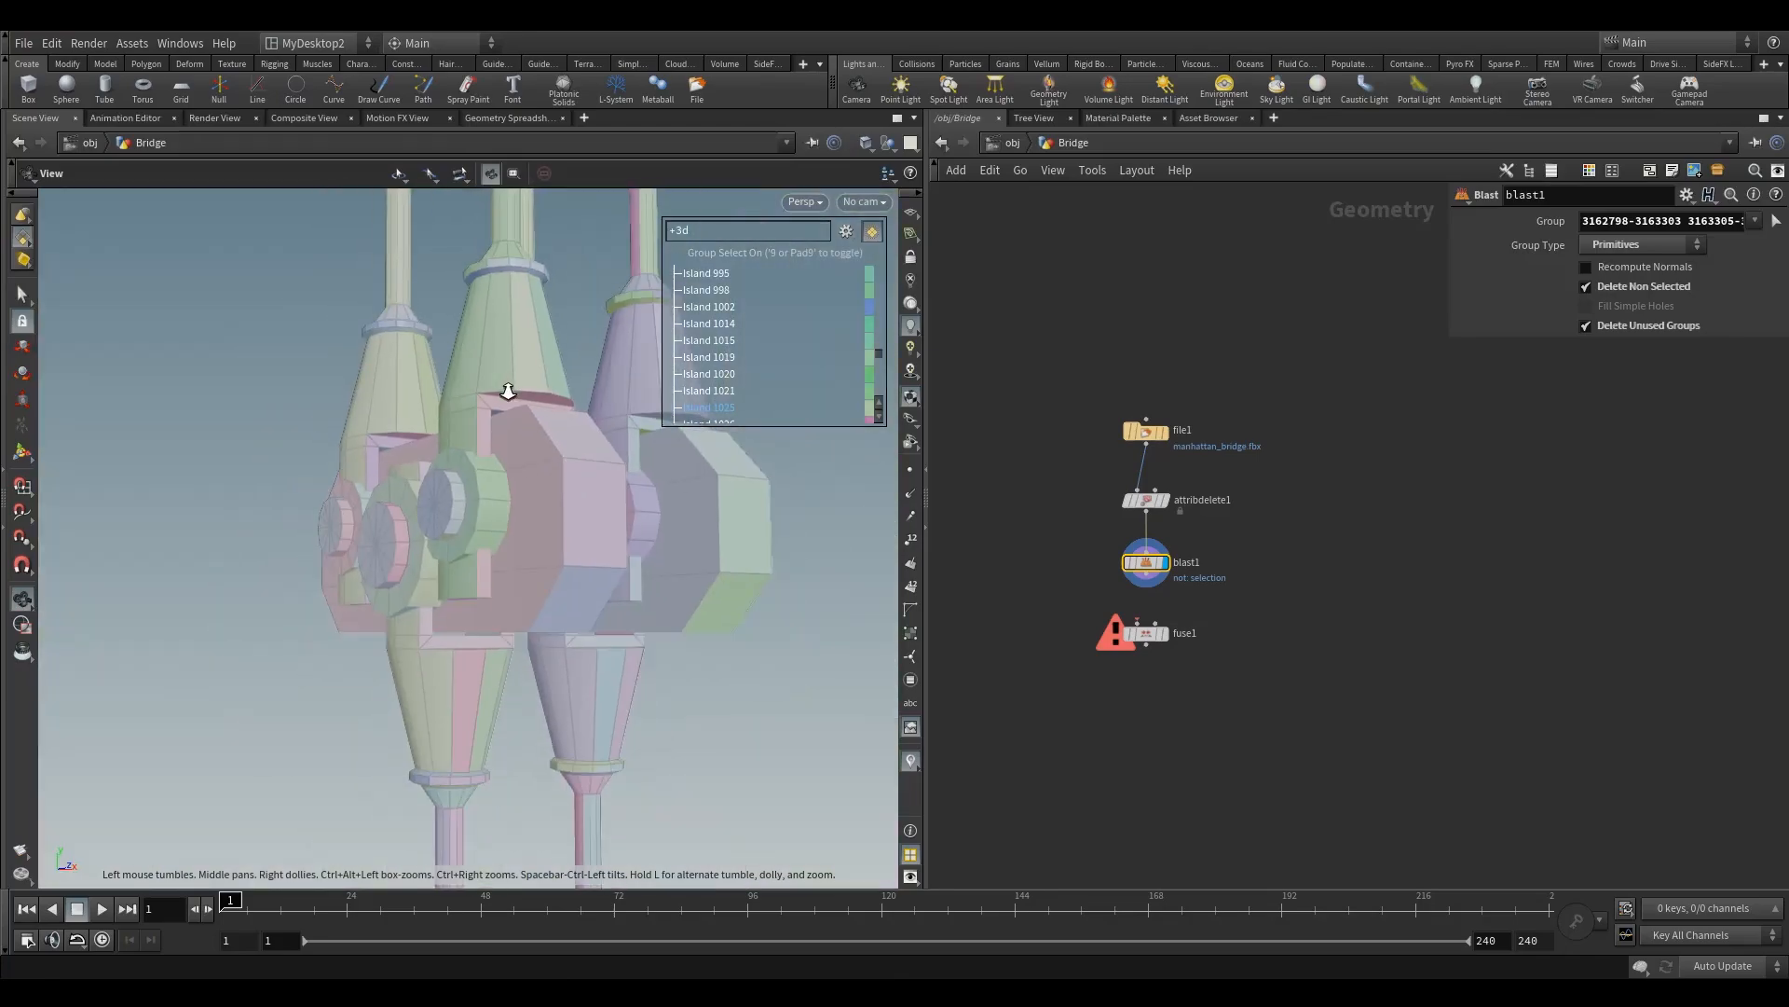
scroll(518, 397, up, 5)
key(s)
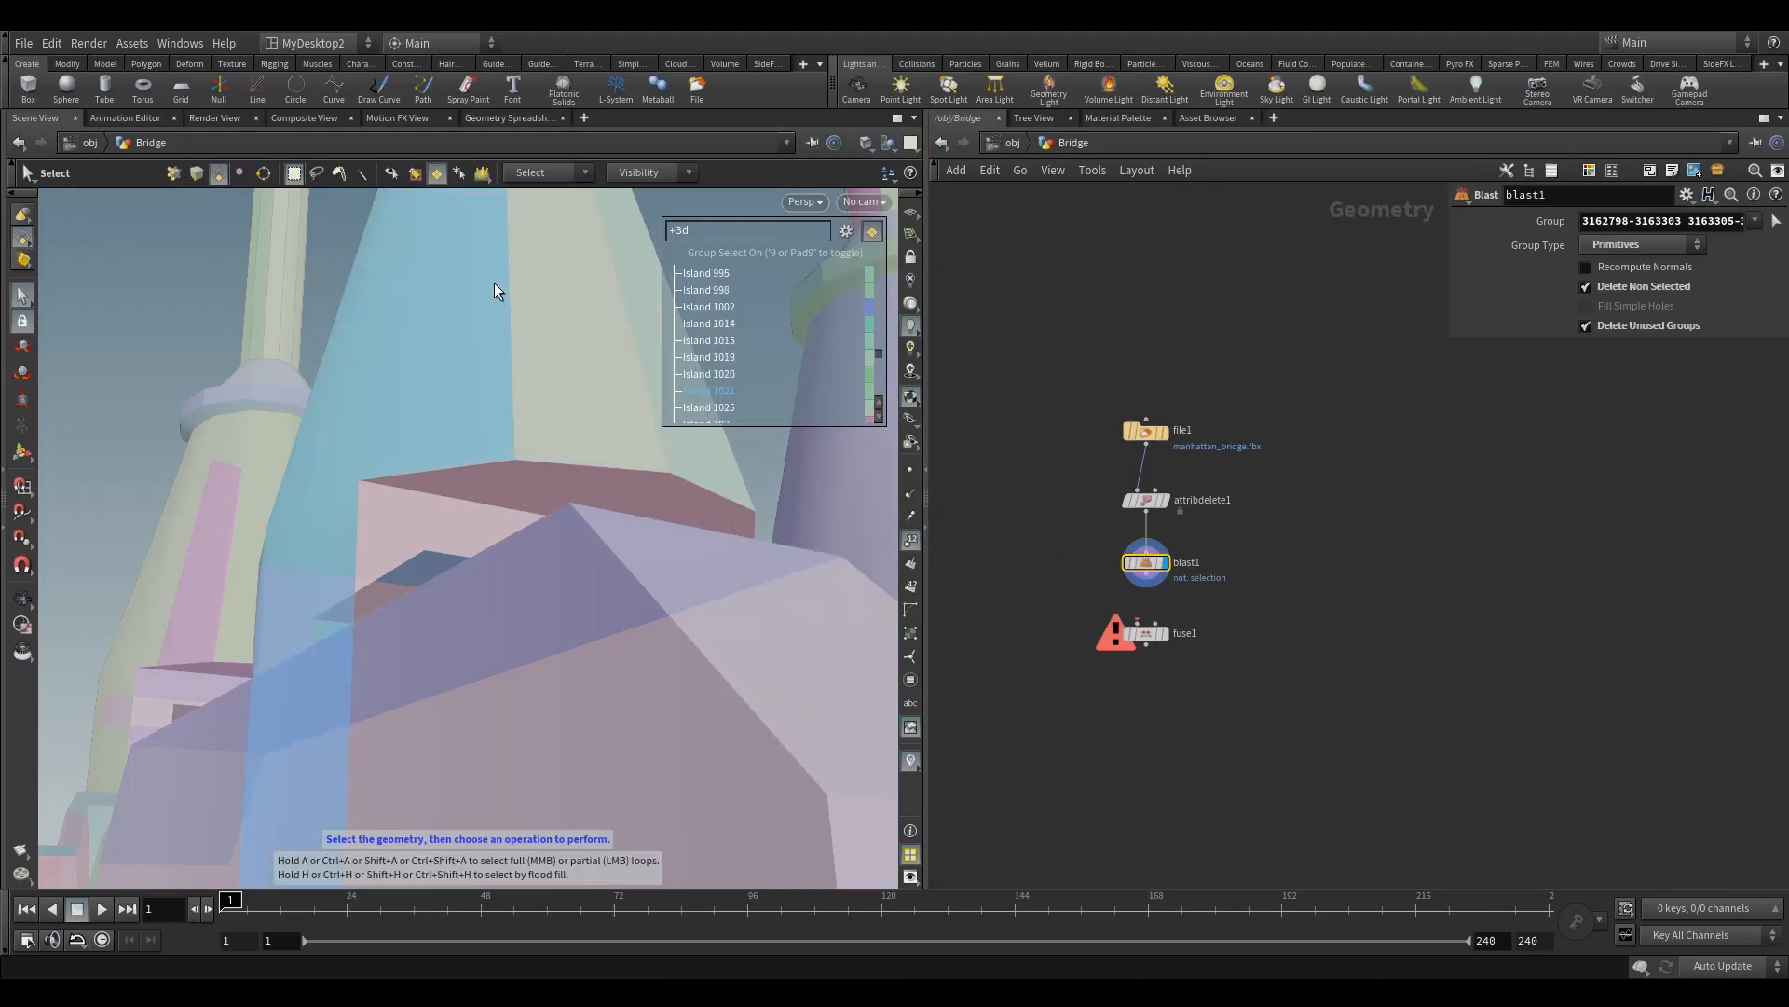
Step: Turn off the island group list, switch the selection mode to points and set the viewport to Smooth Wire Shaded
key(9)
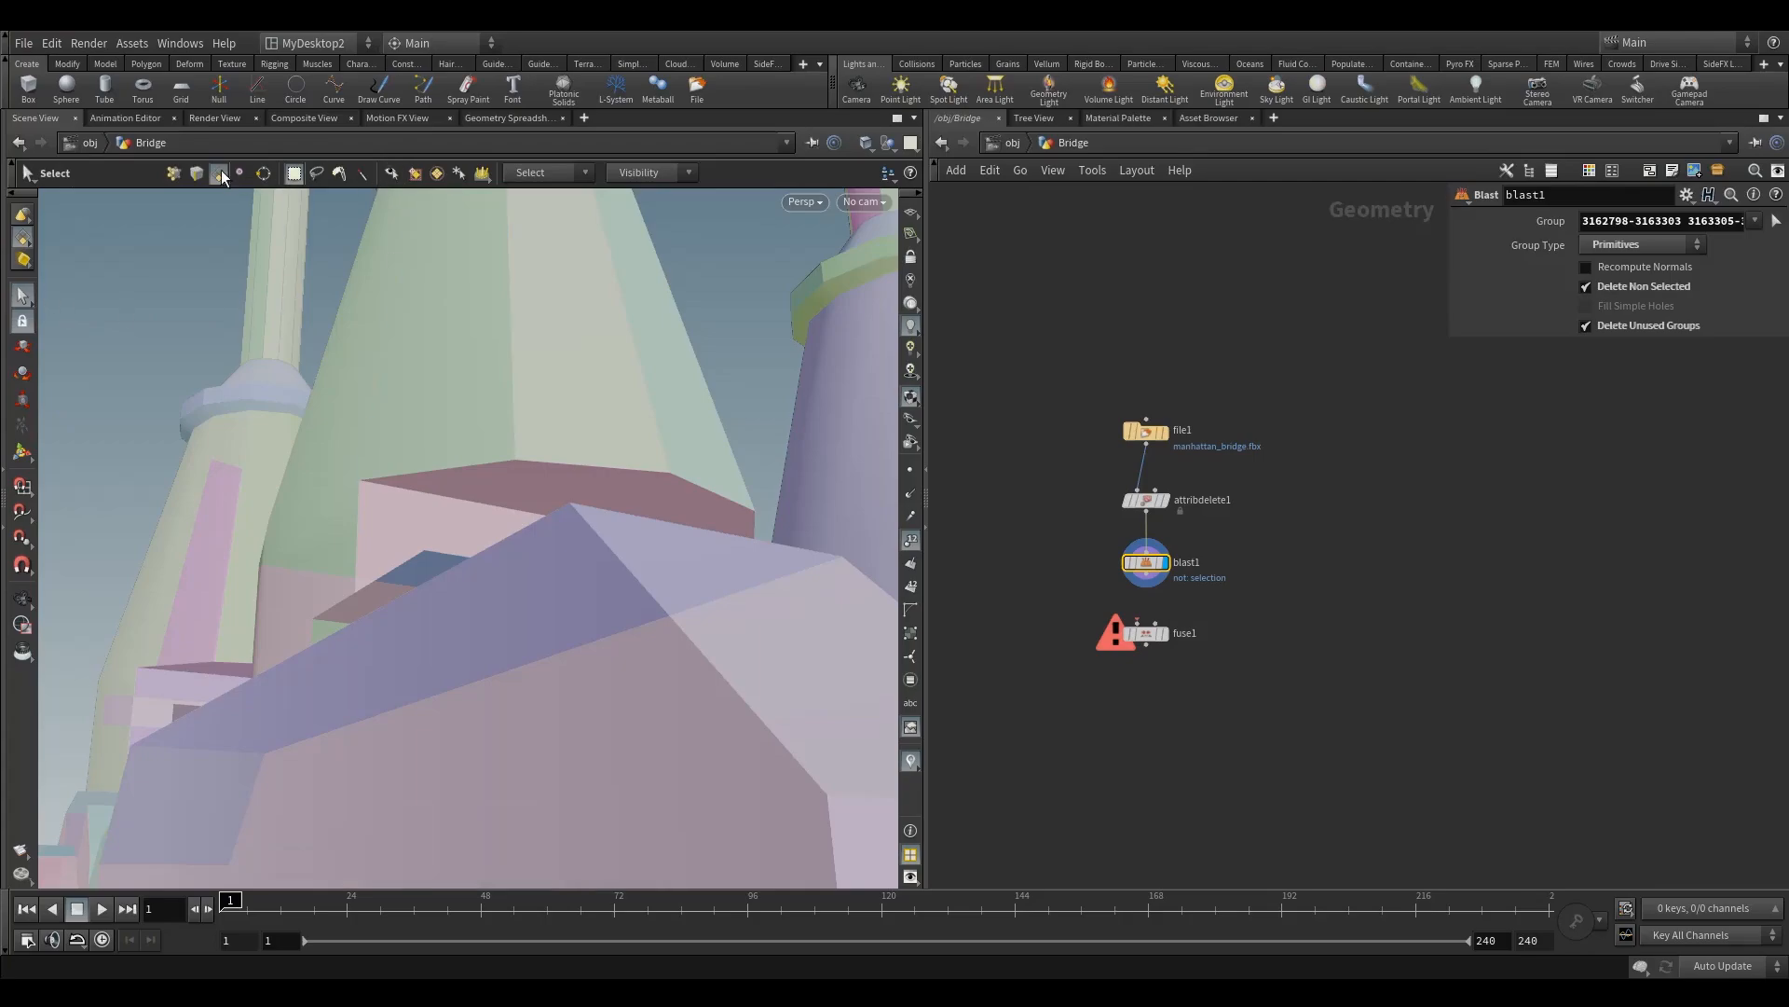
click(176, 173)
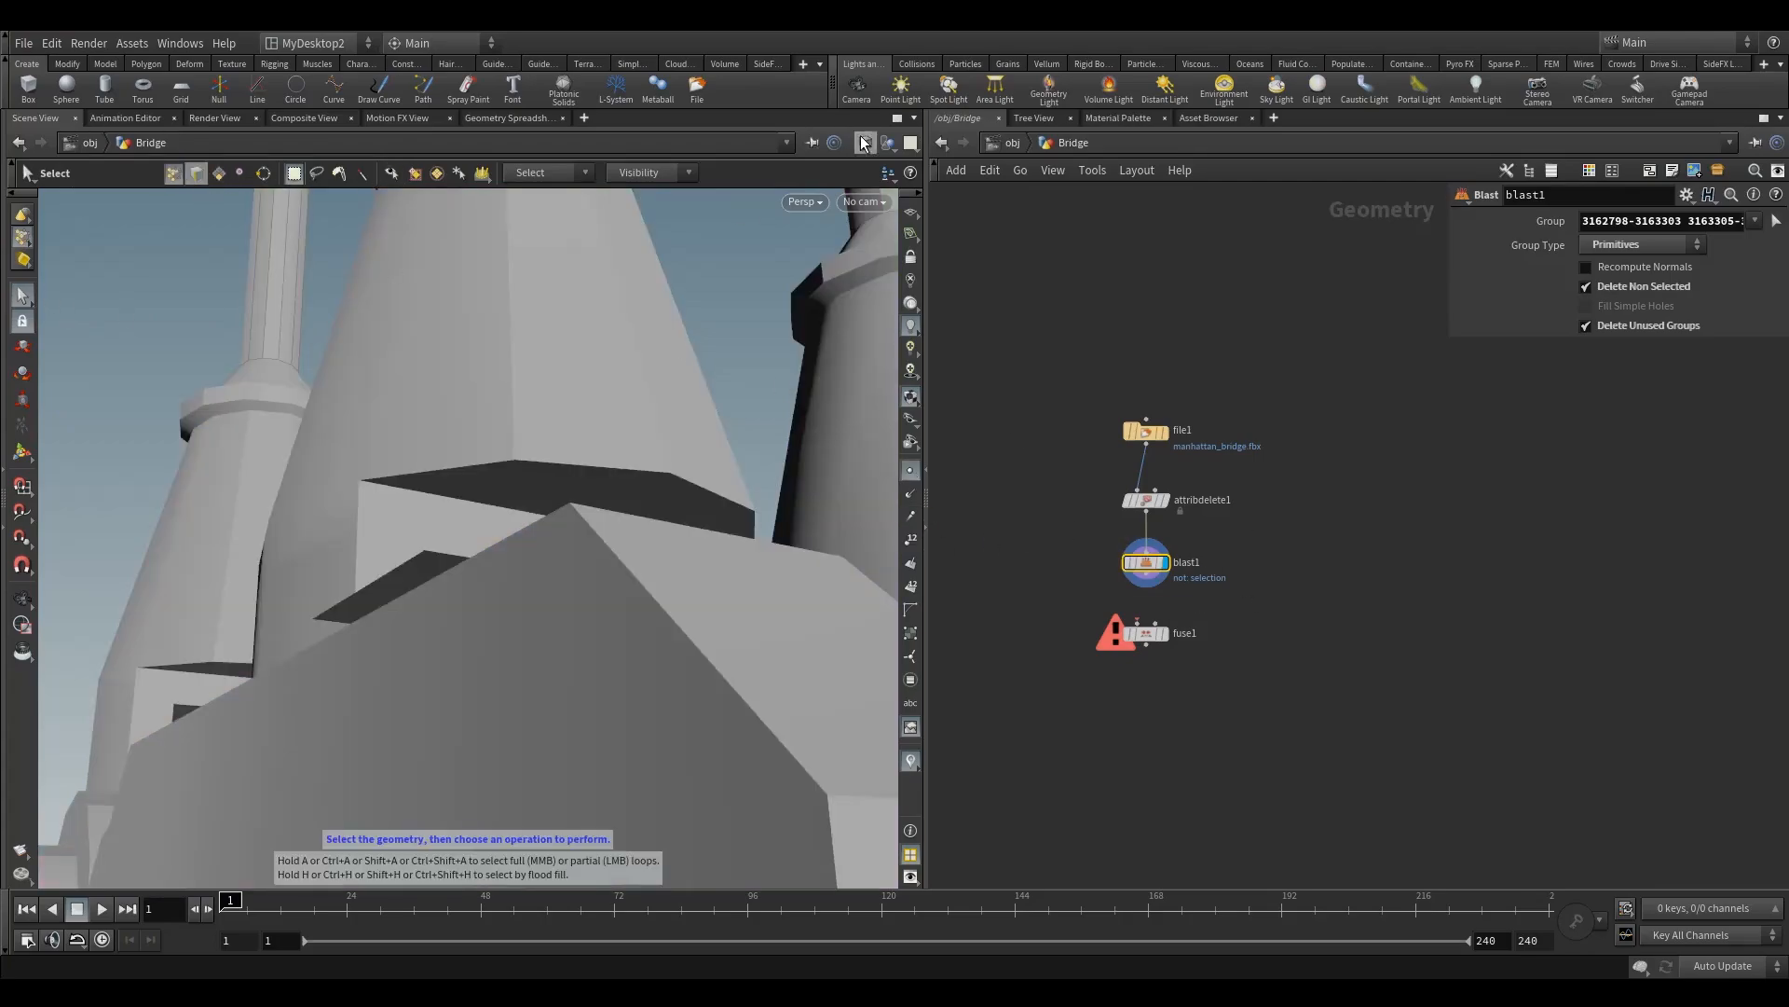
click(871, 144)
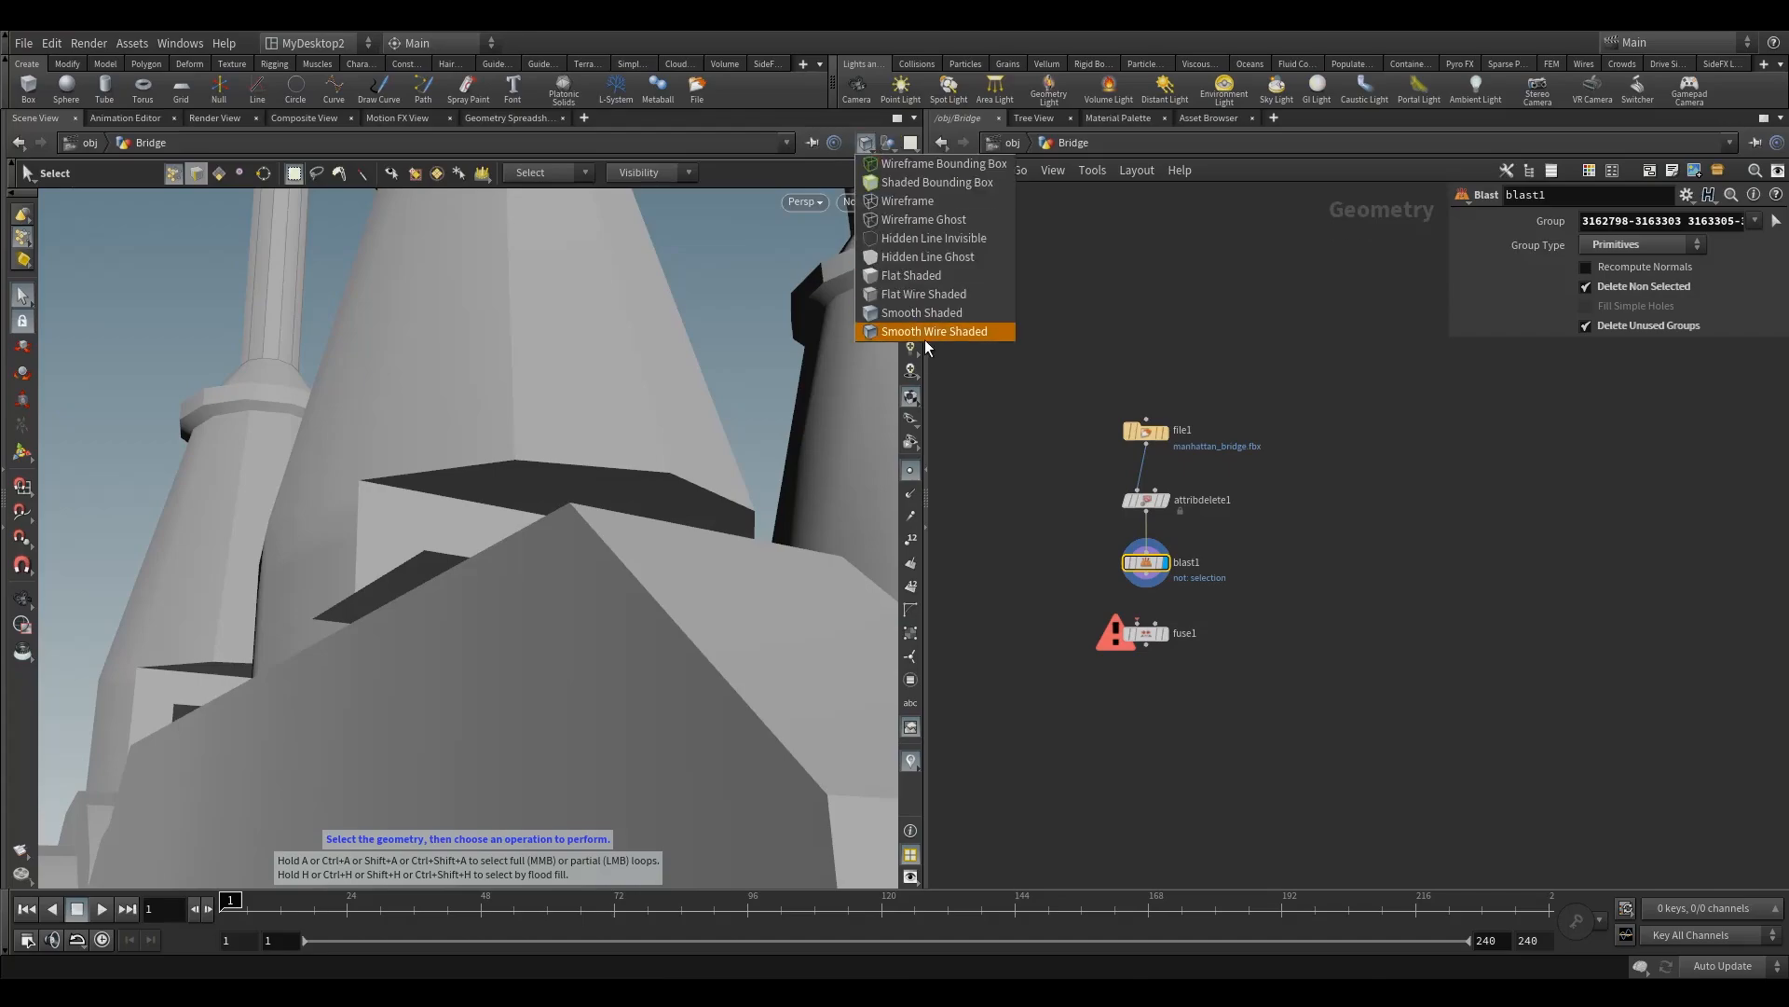
click(925, 338)
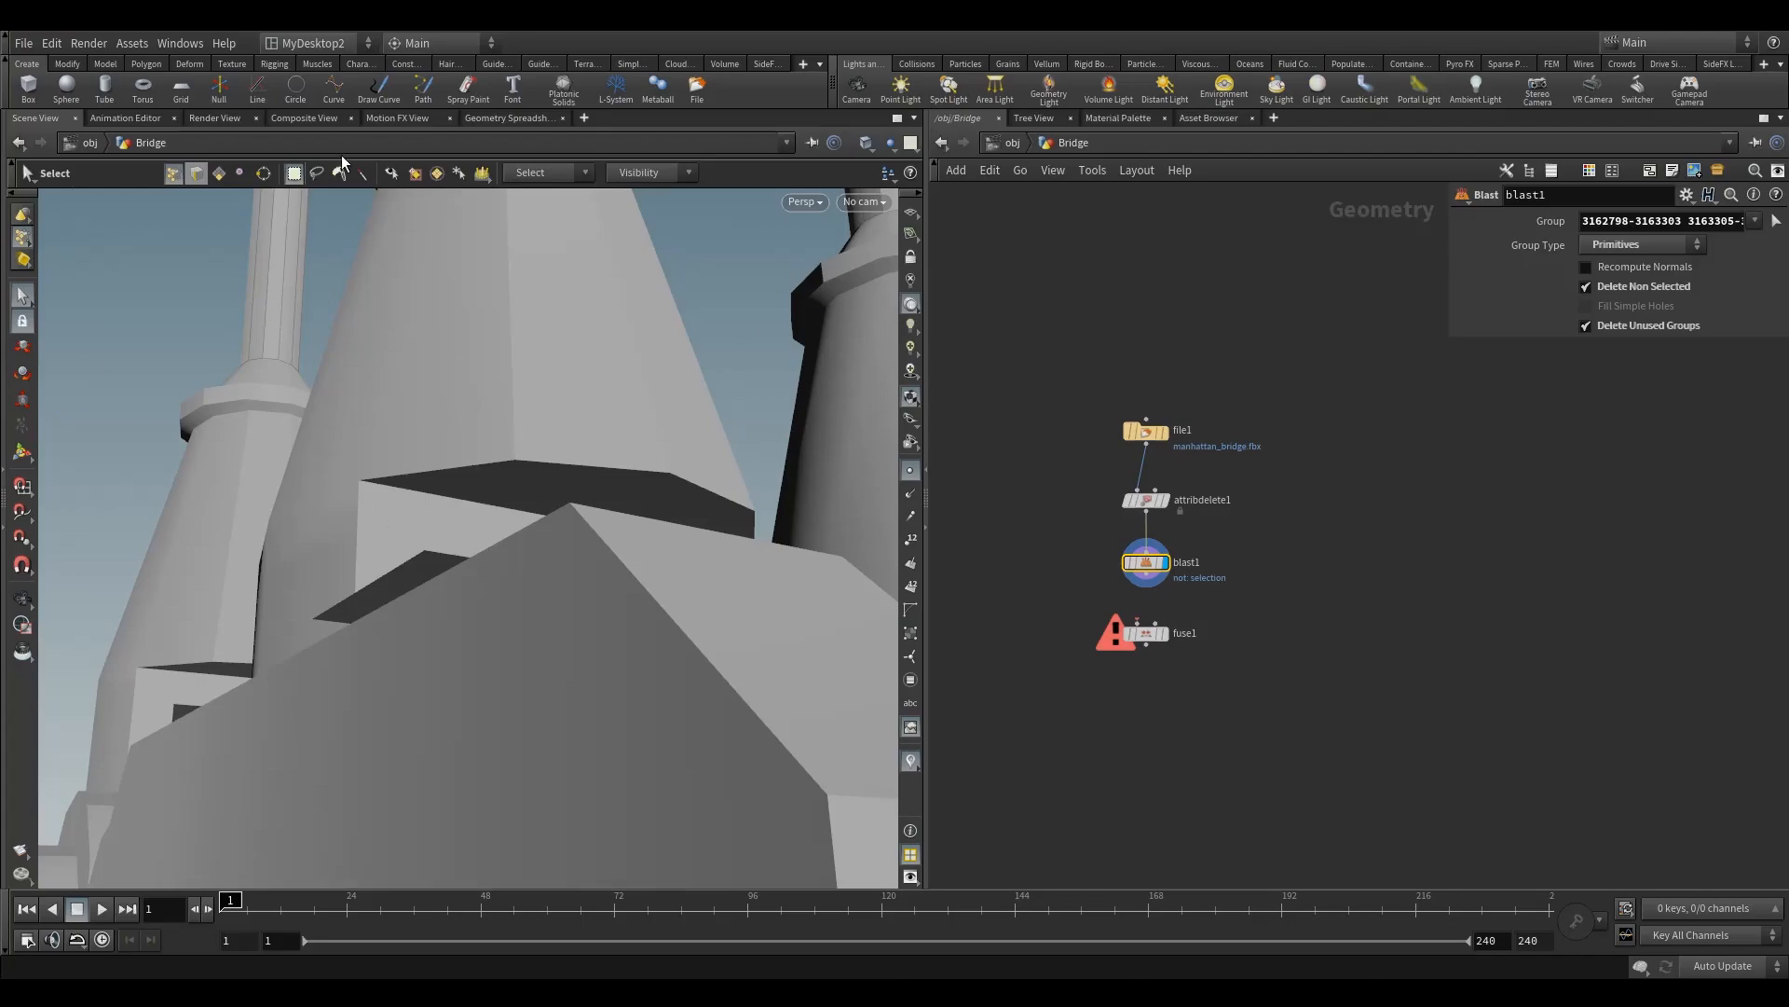
Step: Open an additional Scene View pane tab, frame and inspect the isolated clamp there, and return to the original Scene View
click(585, 116)
mouse_move(651, 154)
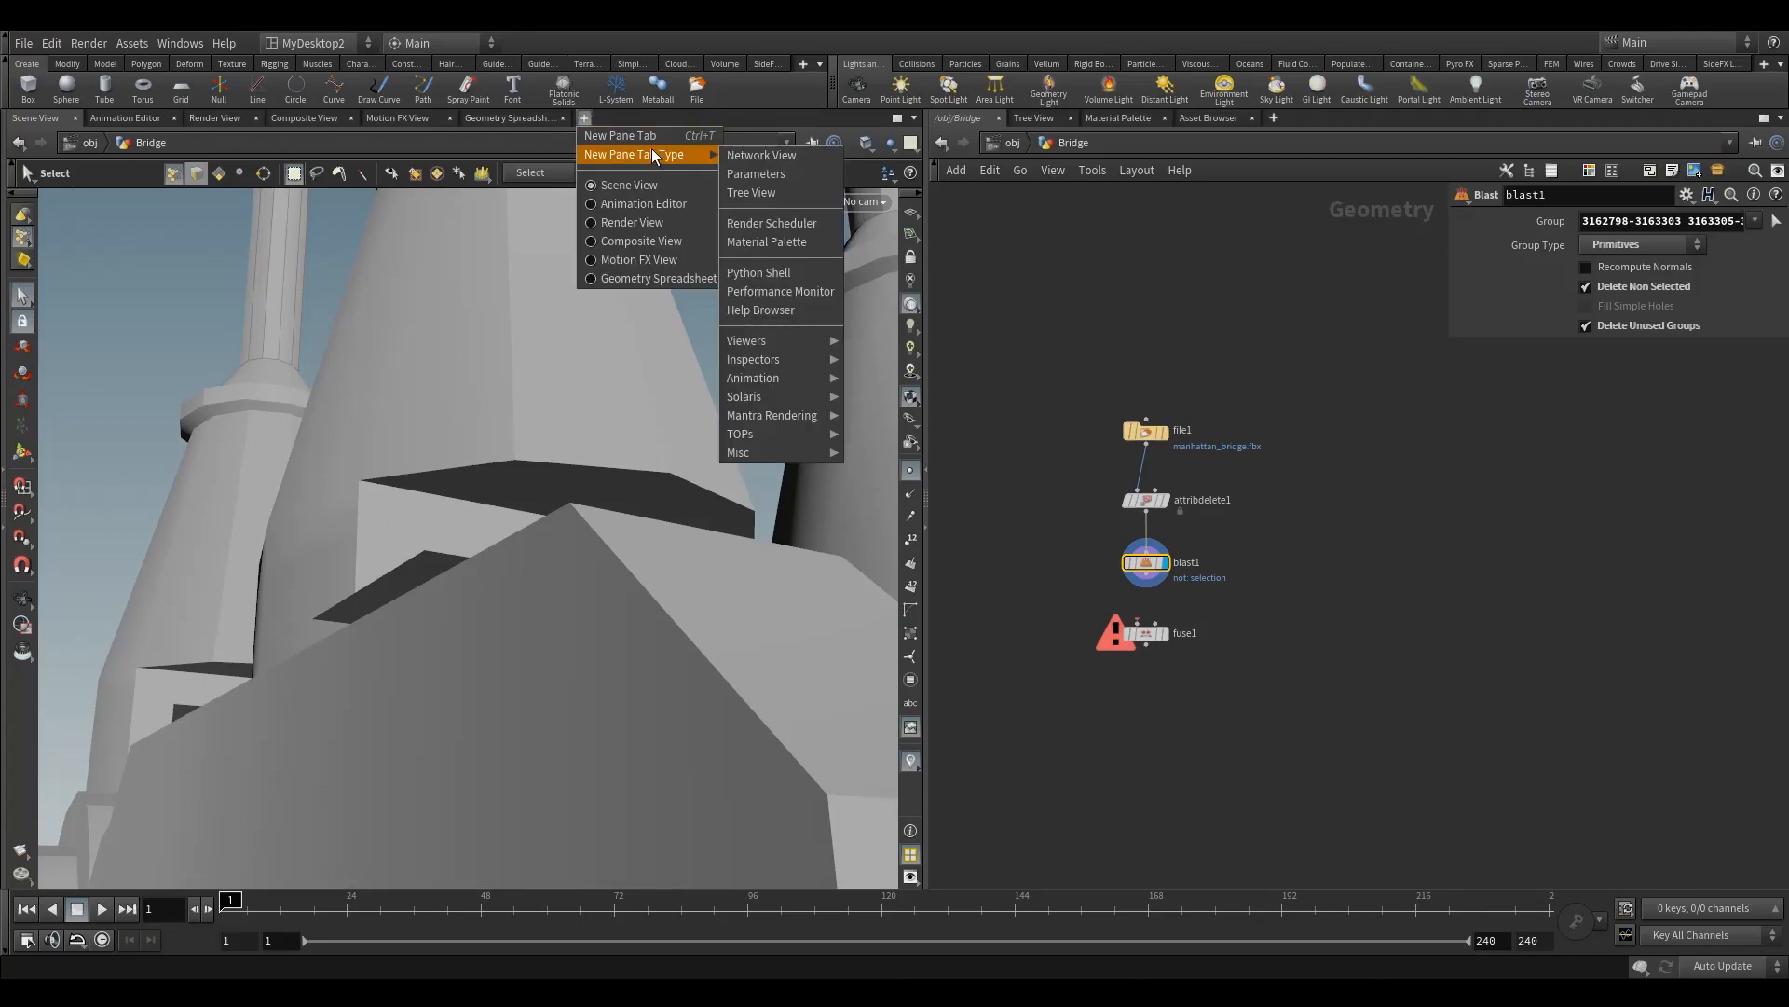
mouse_move(790, 345)
click(872, 343)
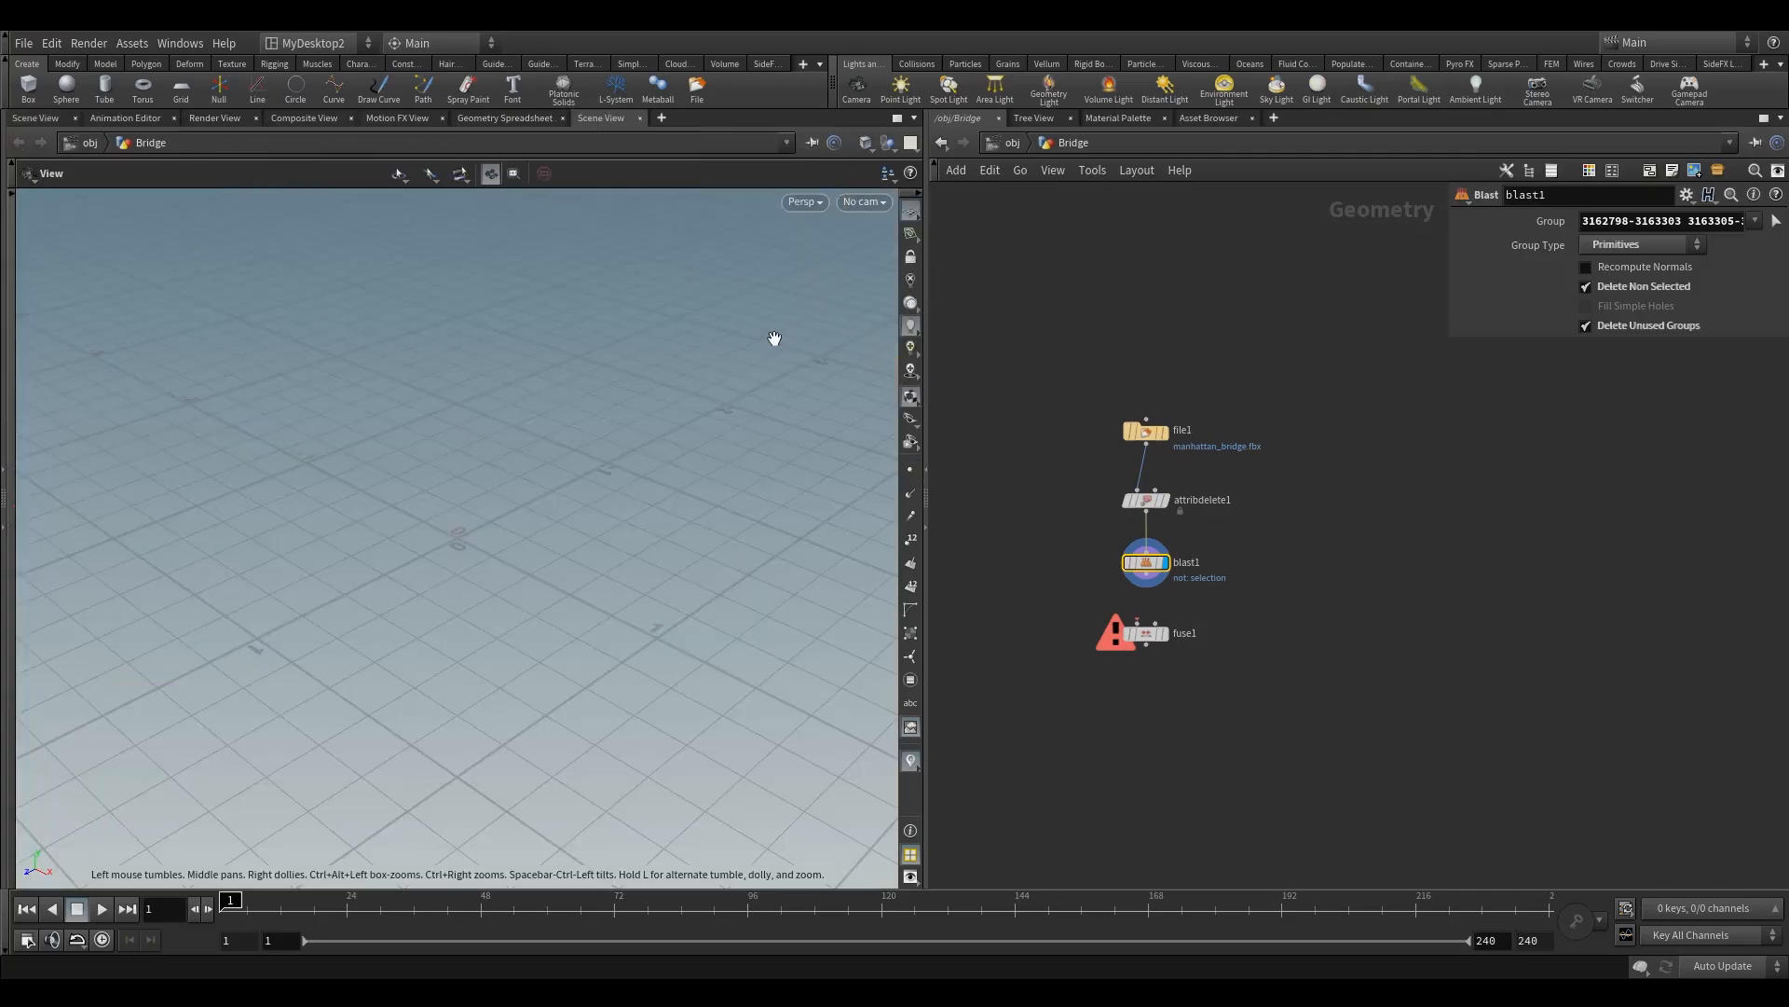
key(f)
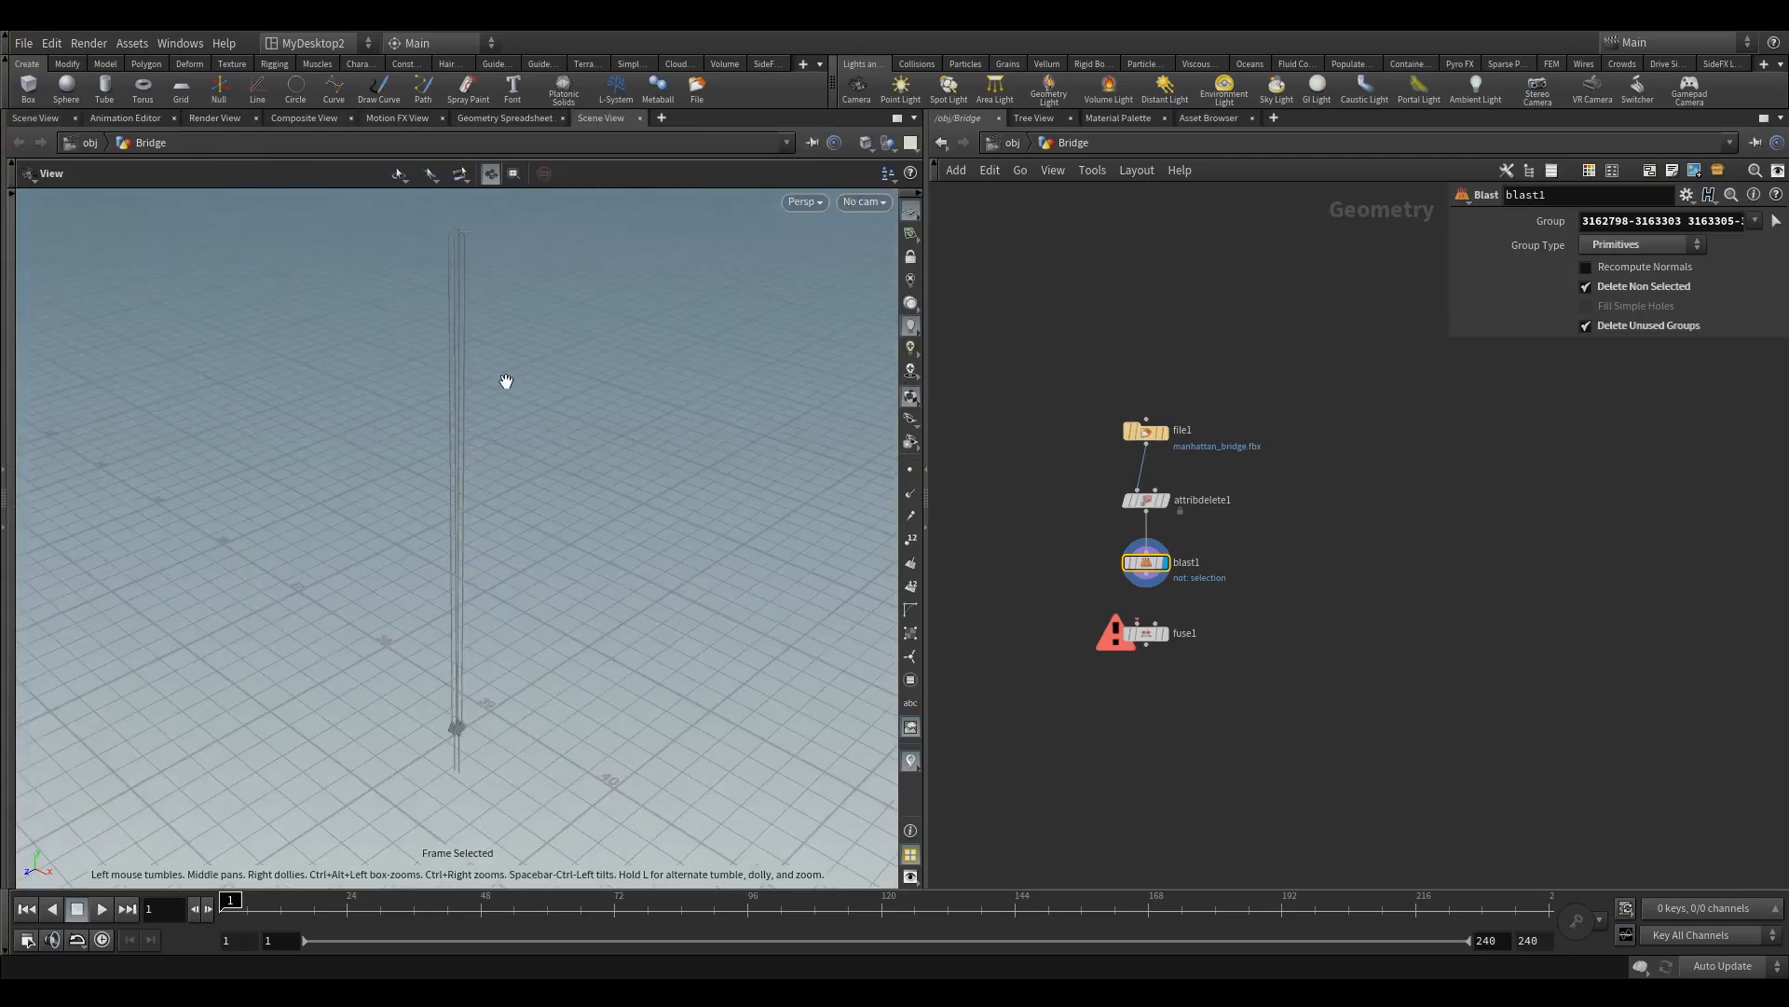
drag(456, 564, 488, 428)
middle_drag(471, 588, 464, 403)
drag(464, 404, 559, 419)
right_drag(559, 420, 827, 411)
middle_drag(504, 355, 451, 449)
right_drag(450, 449, 796, 421)
middle_drag(637, 380, 646, 421)
click(42, 115)
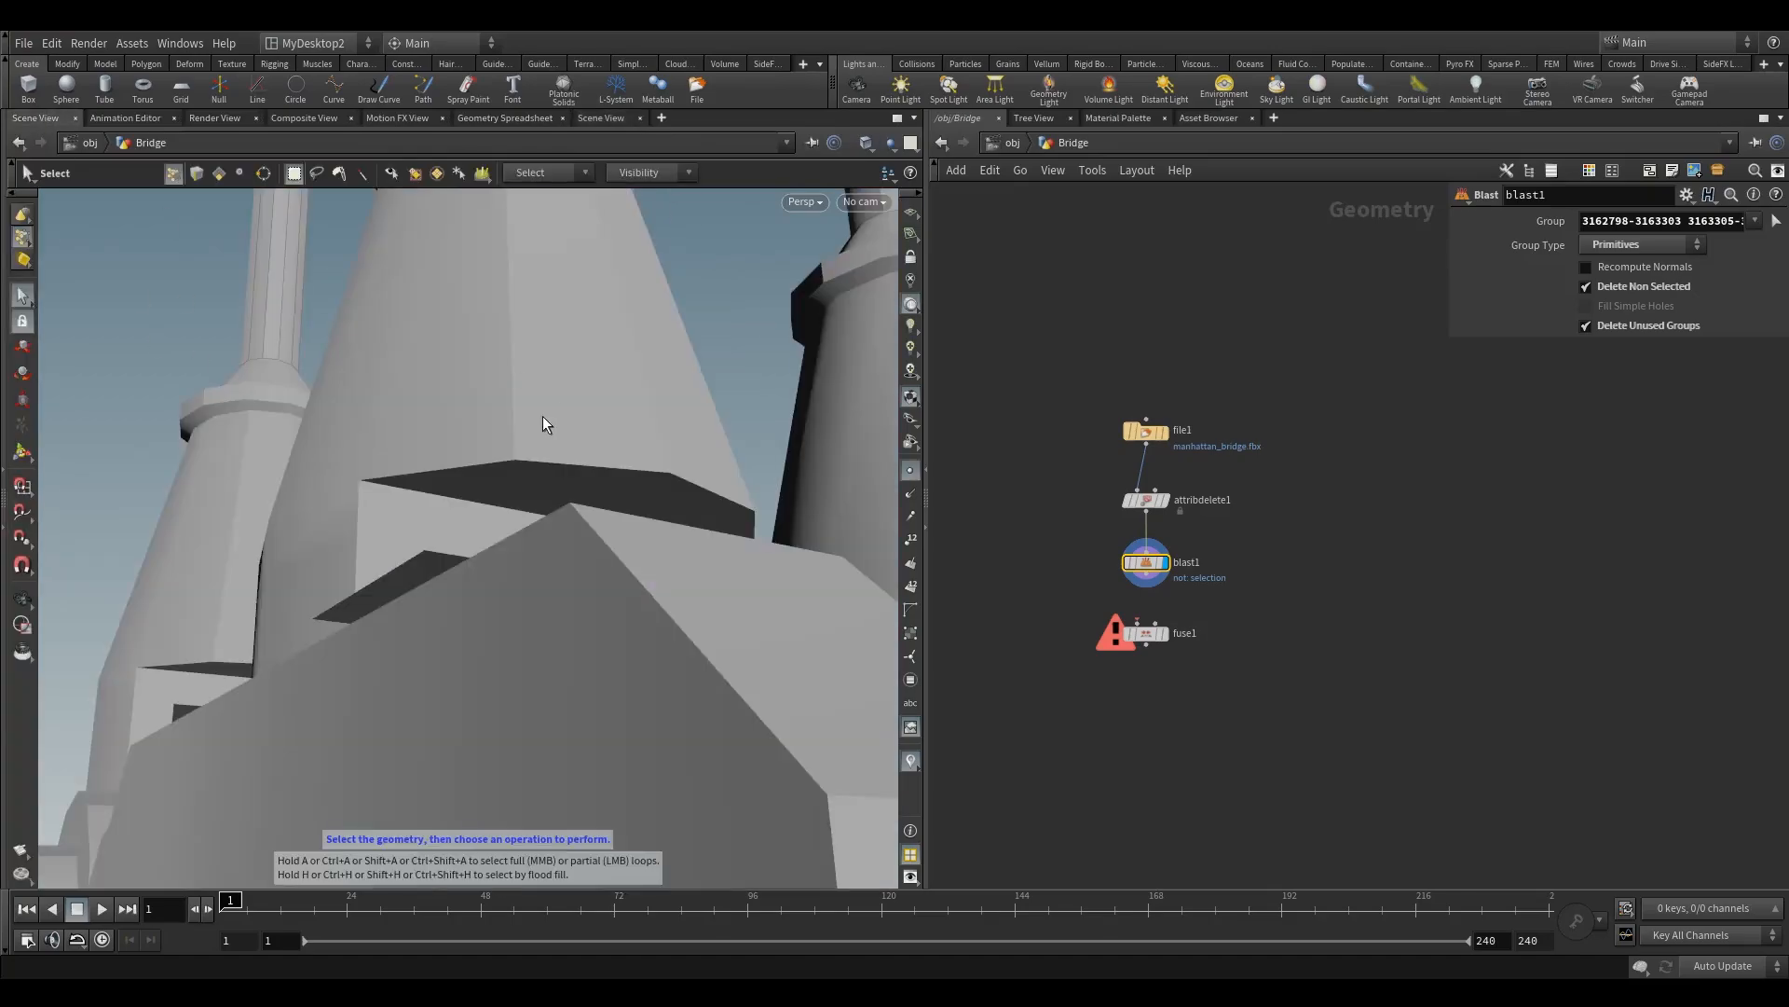
Step: Close the original Scene View tab, switch to the additional Scene View and display point numbers on the clamp
click(74, 118)
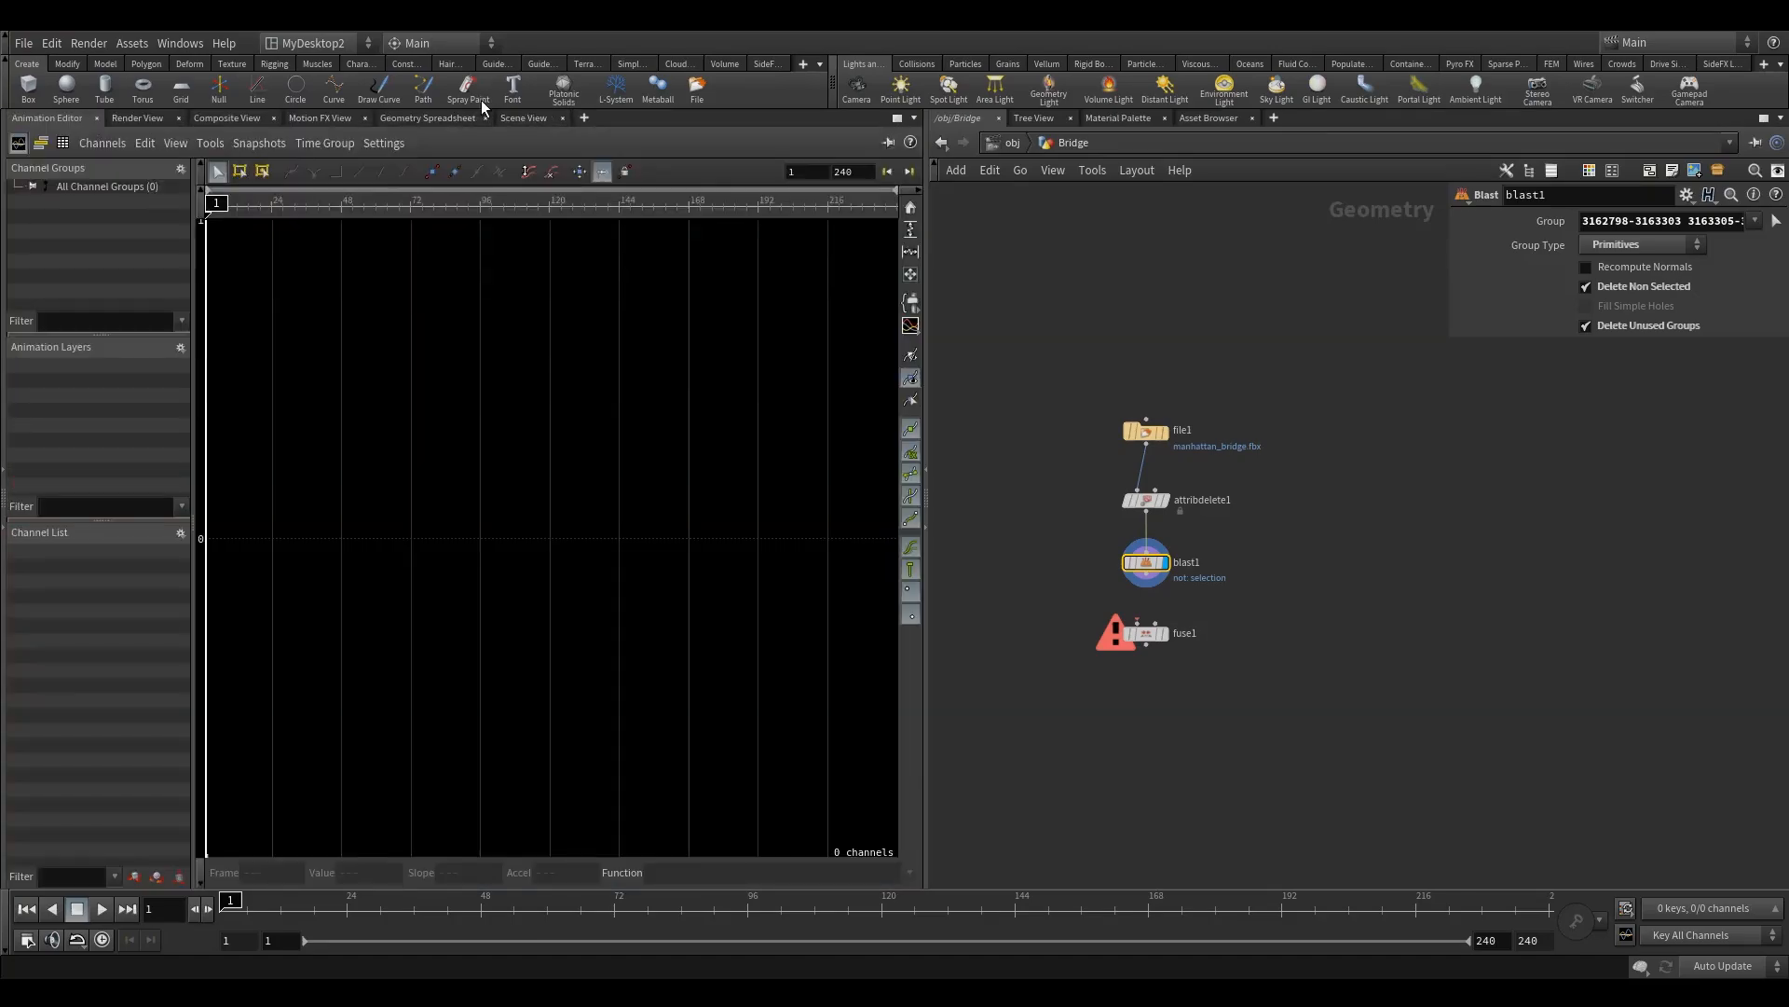
click(525, 118)
click(913, 542)
drag(610, 356, 547, 383)
right_drag(547, 383, 637, 402)
drag(638, 401, 638, 352)
key(s)
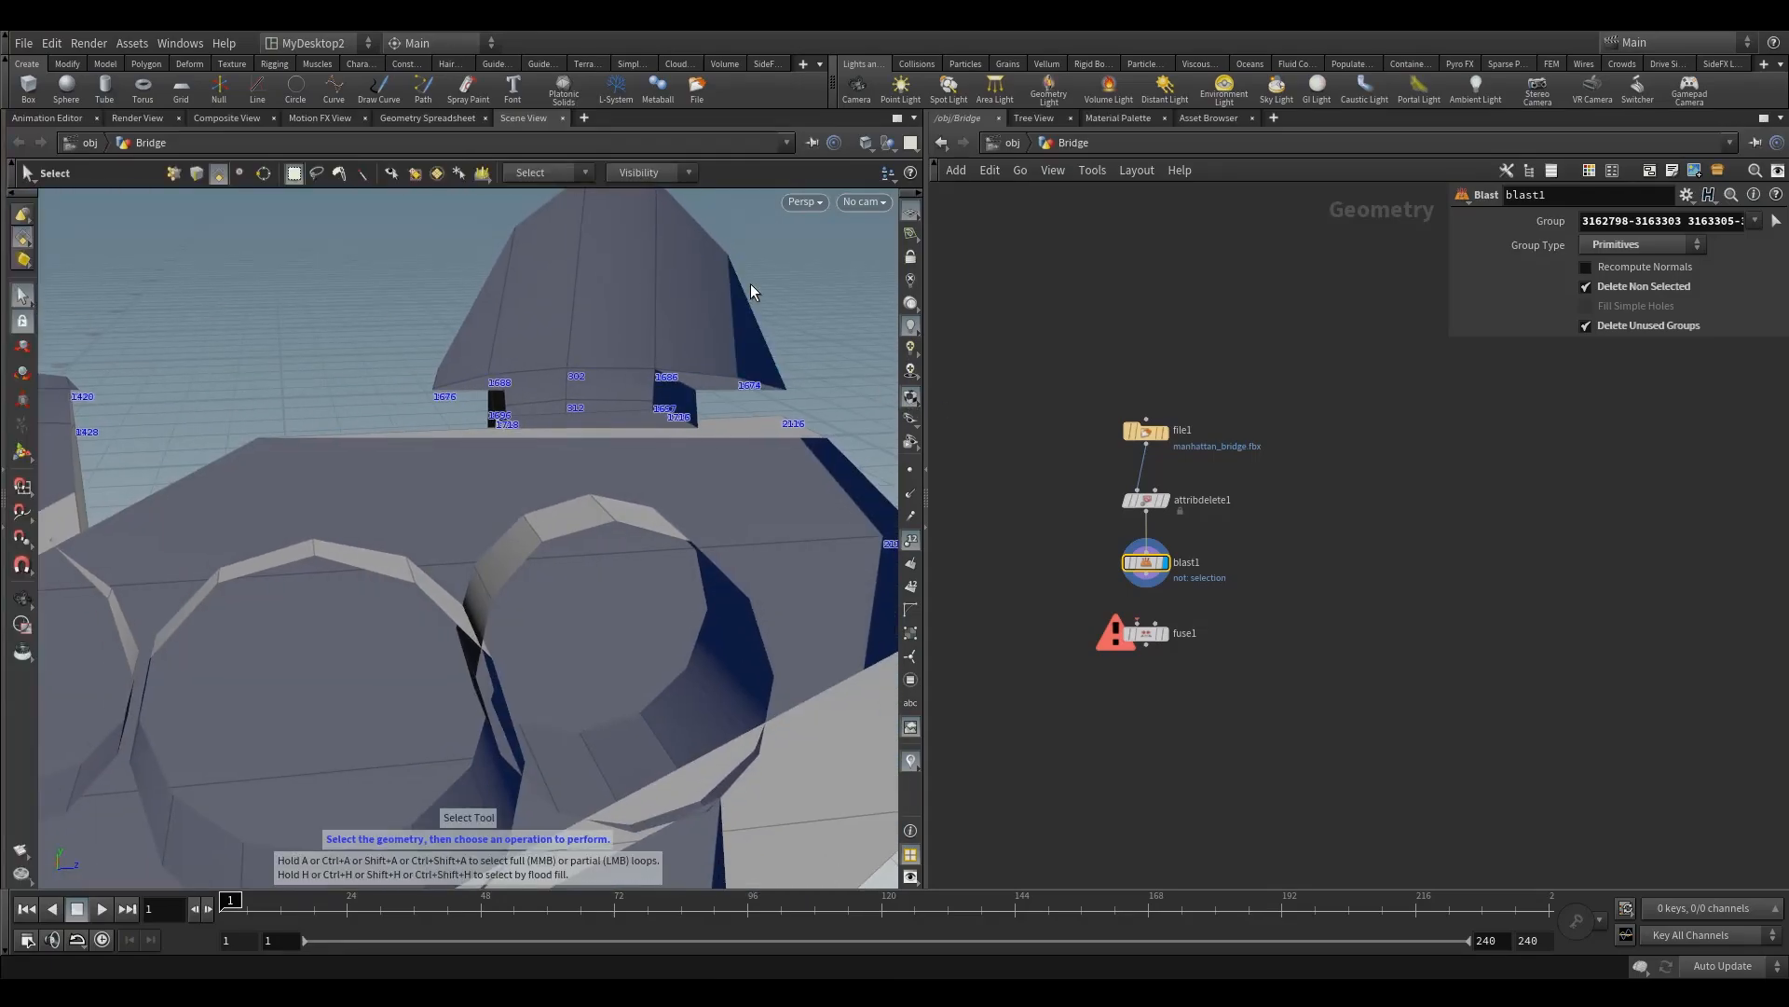
Step: List the selection groups by 3D Connectivity and examine the coloured islands around the clamp's conical sleeves
key(9)
click(846, 232)
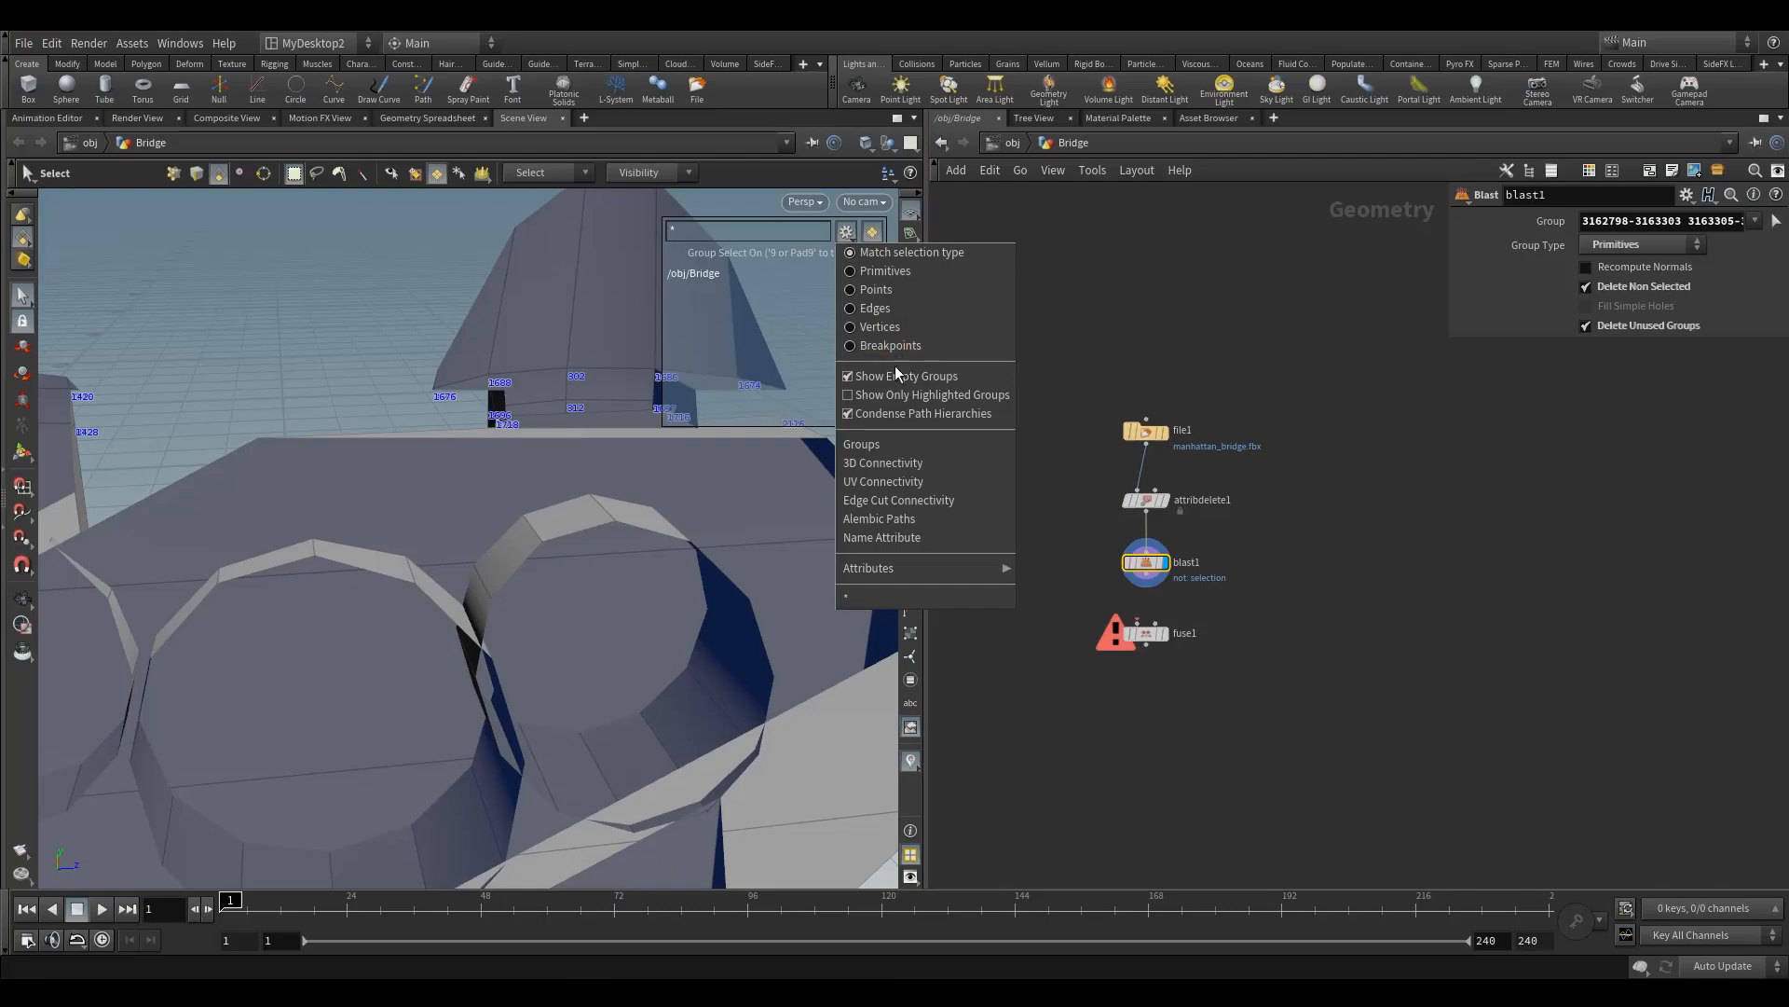
click(893, 457)
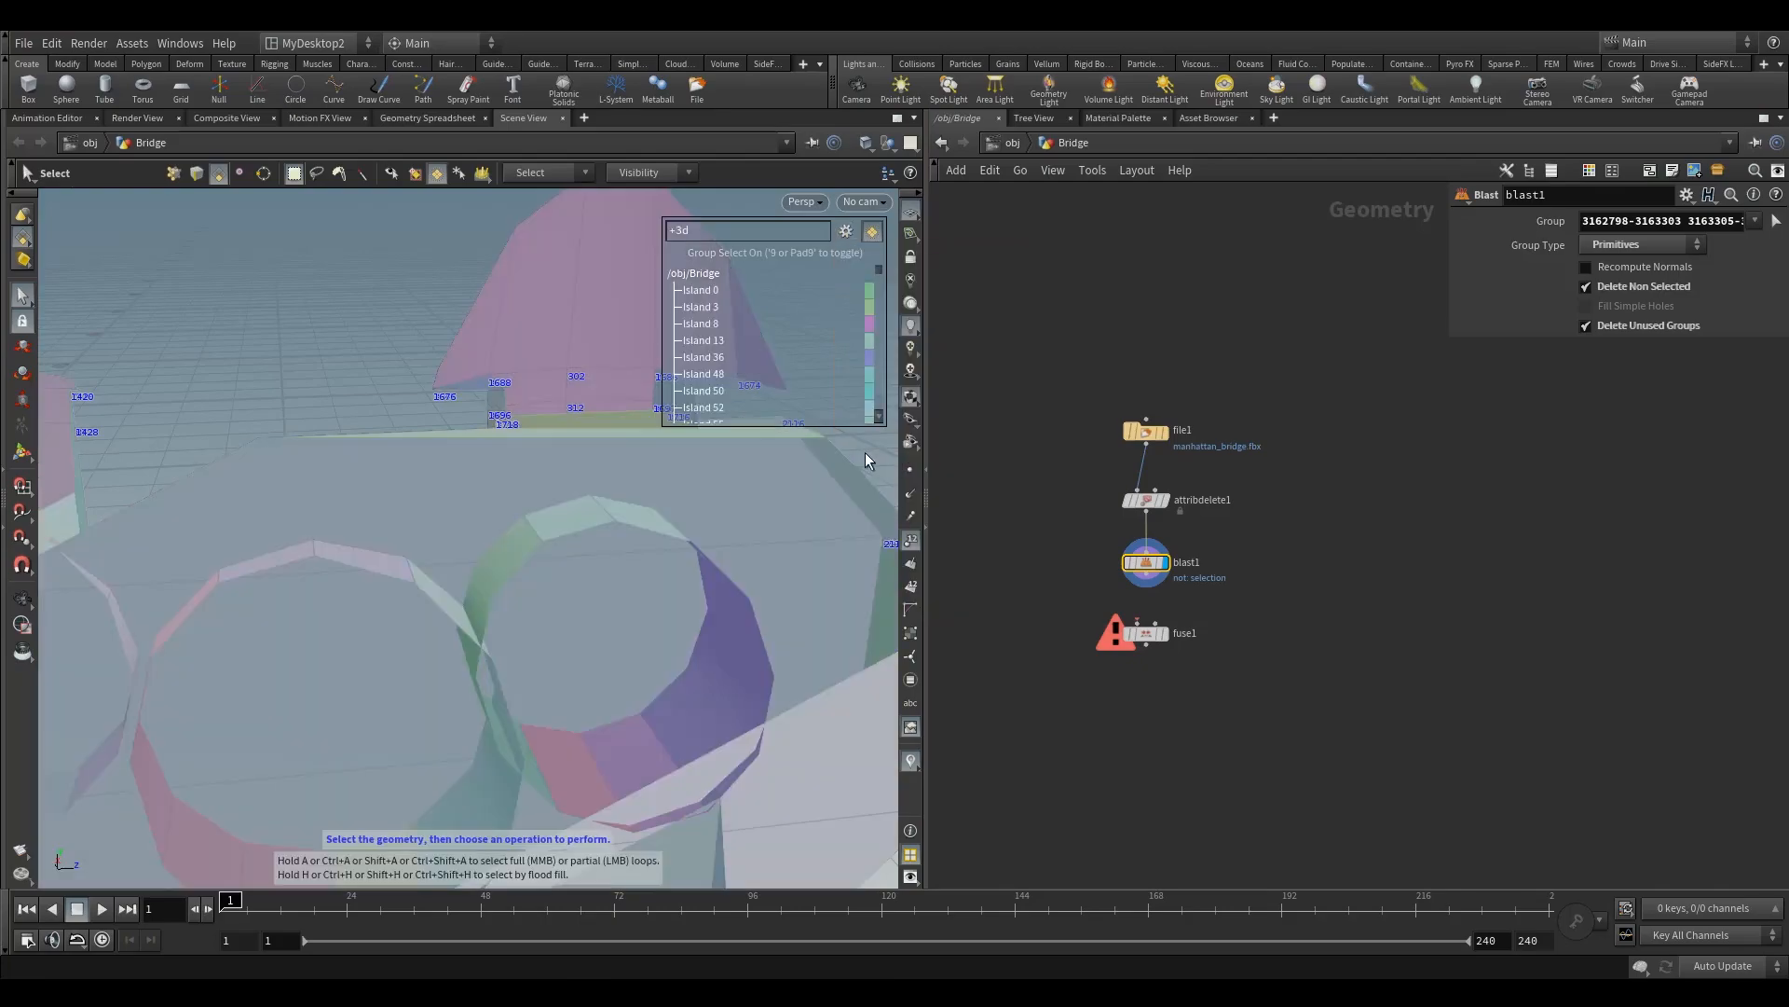
alt+drag(447, 339, 484, 383)
alt+middle_drag(484, 384, 272, 492)
drag(272, 491, 733, 445)
drag(506, 422, 494, 481)
key(s)
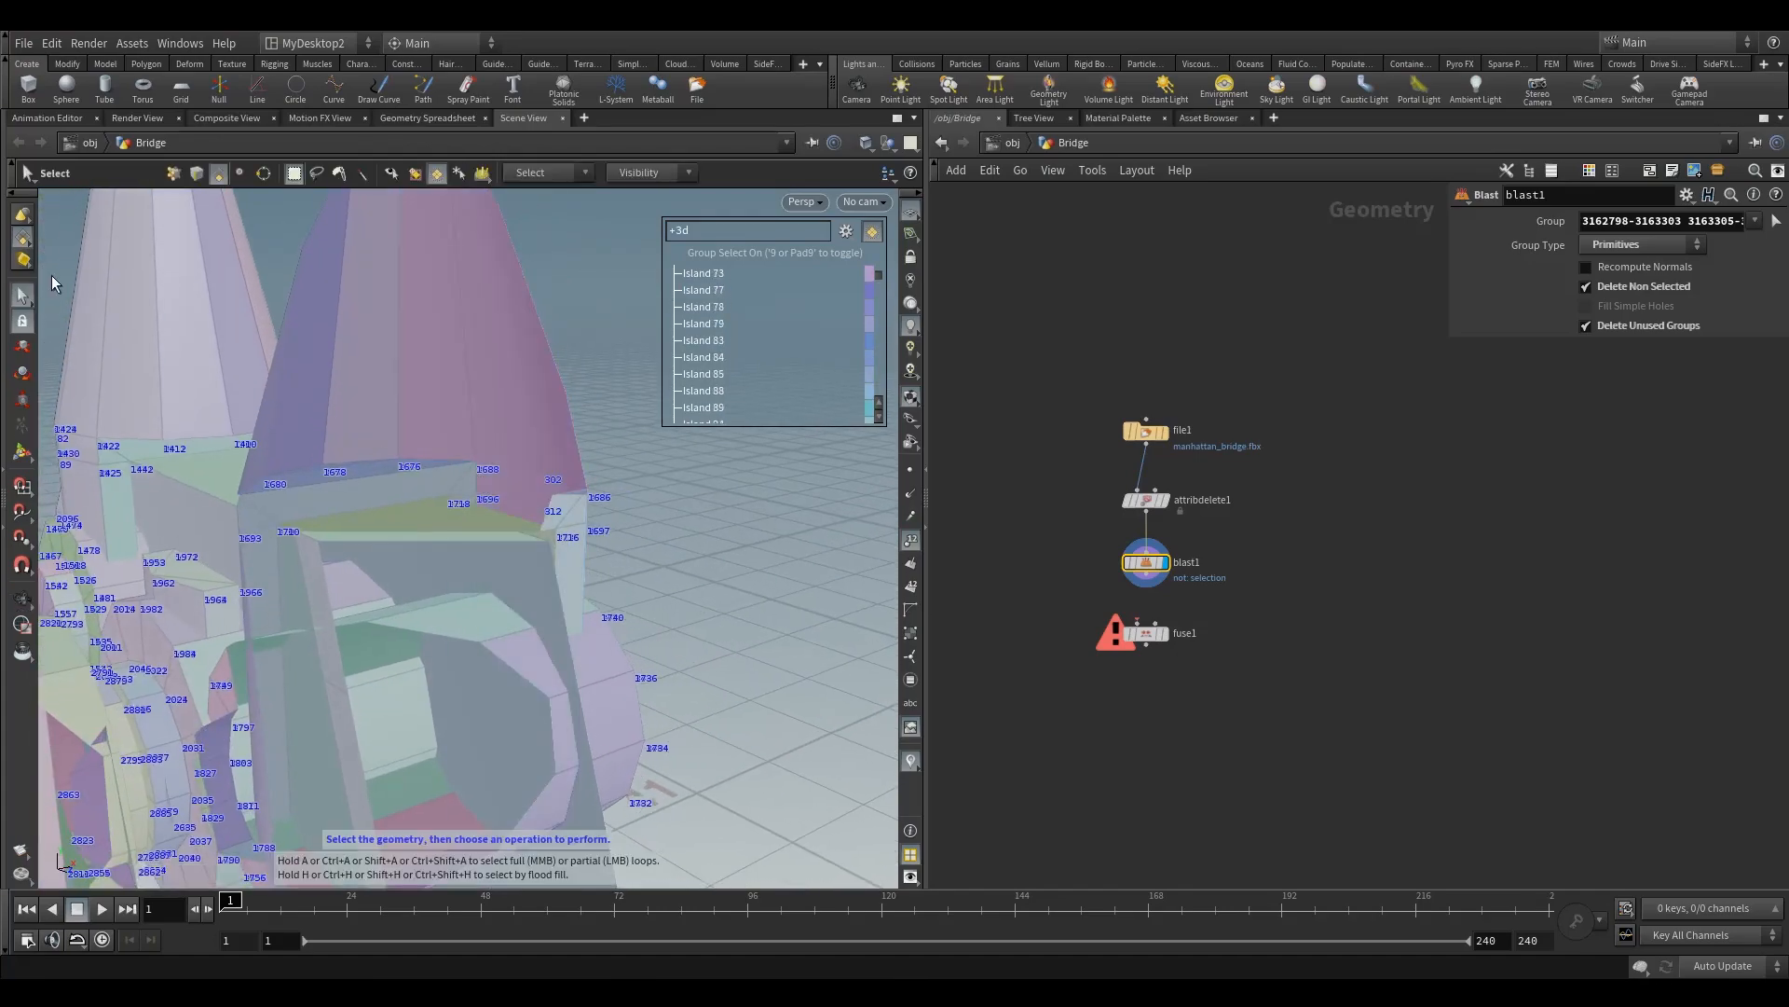
Step: In point selection mode with group selection turned off, select the overlapping points at the lower corner of the conical sleeve
click(172, 173)
drag(455, 427, 489, 473)
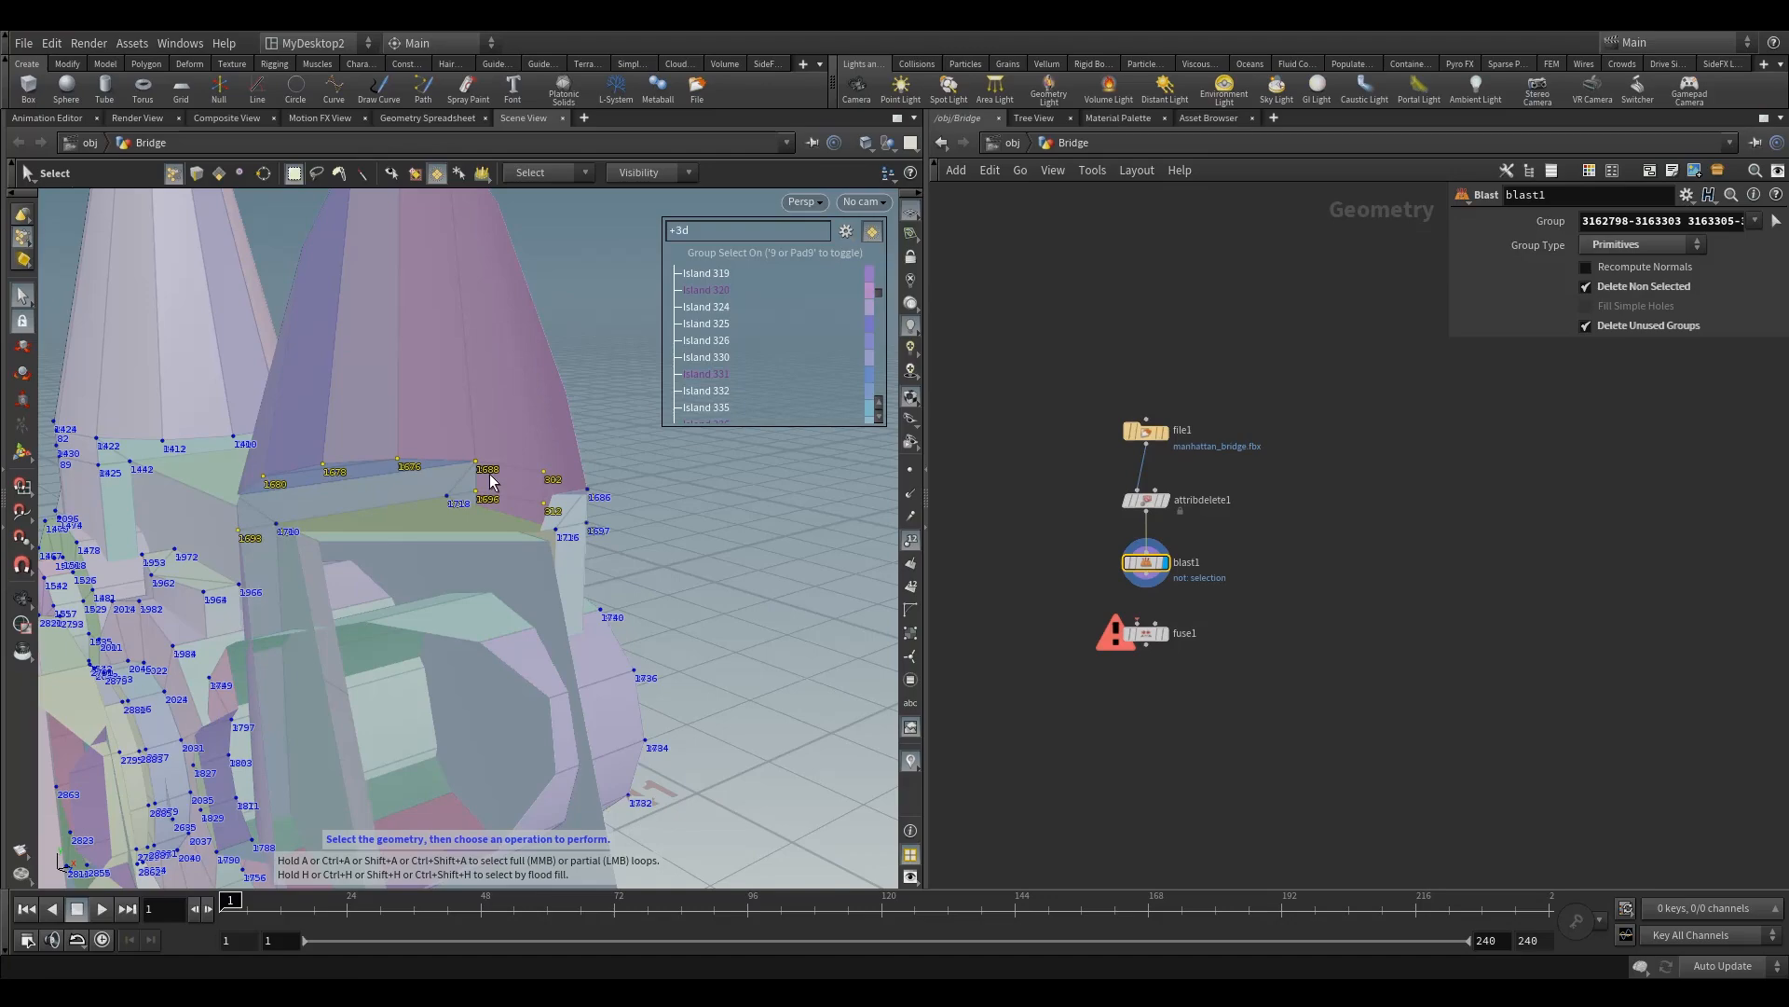
key(9)
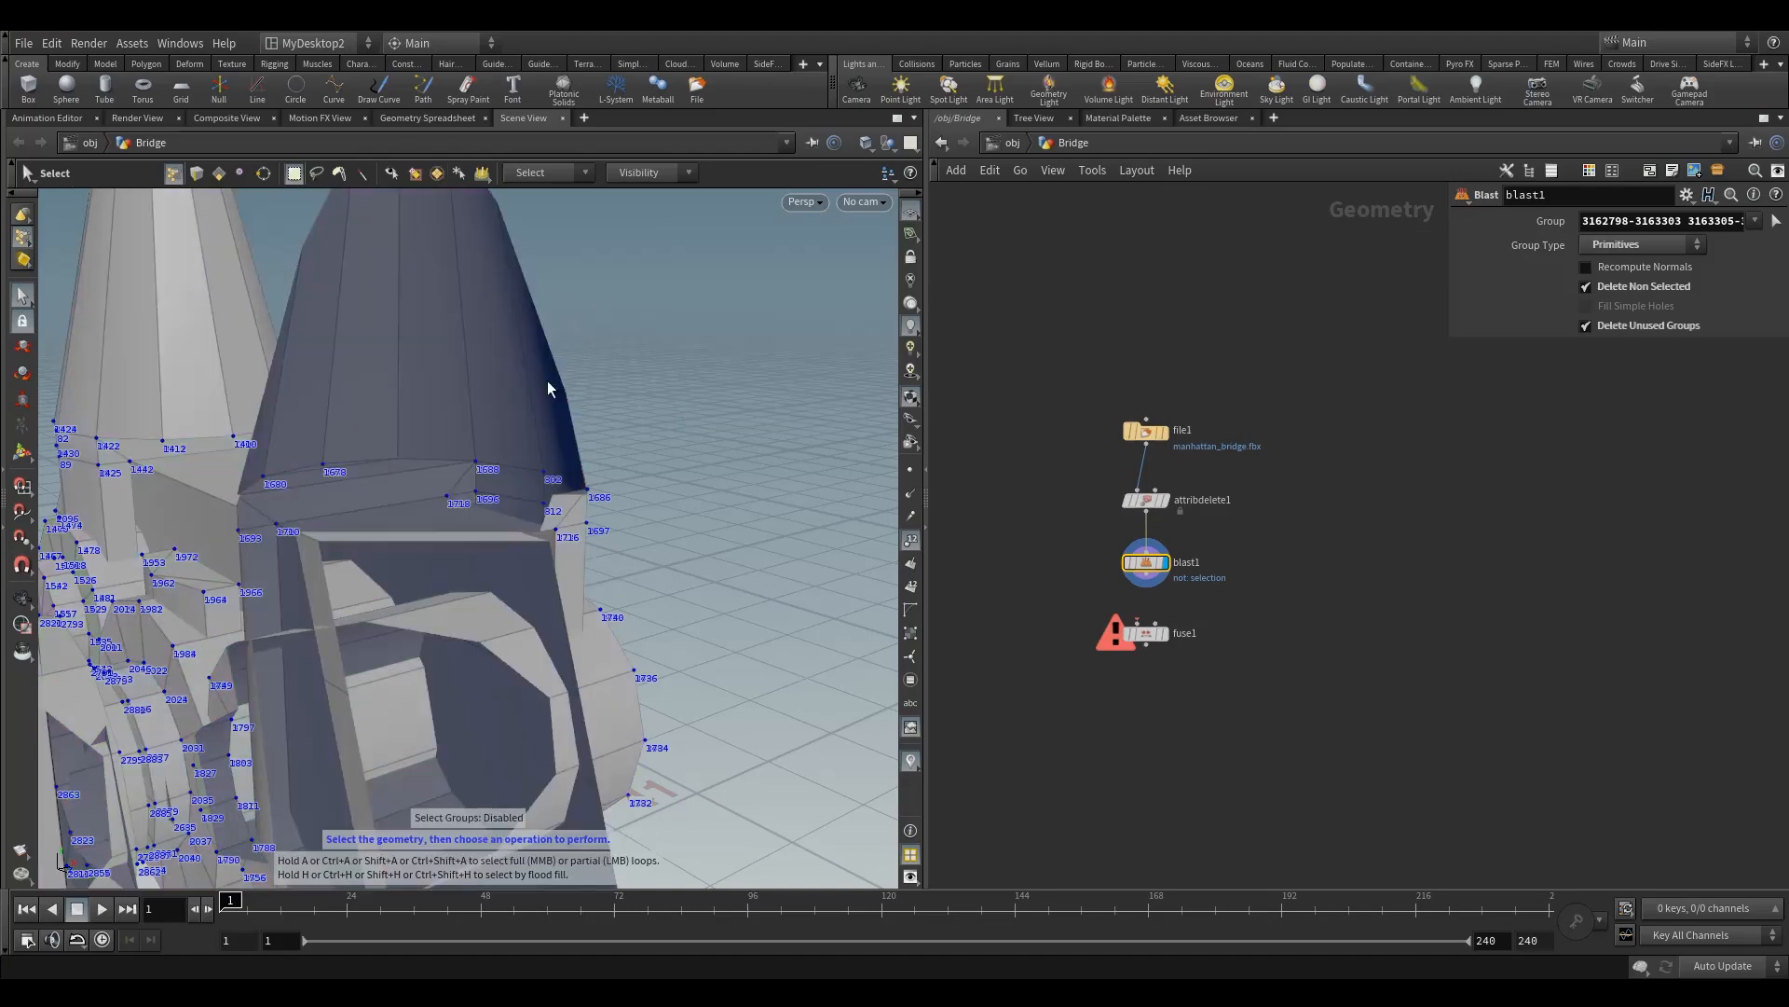
drag(460, 424, 498, 475)
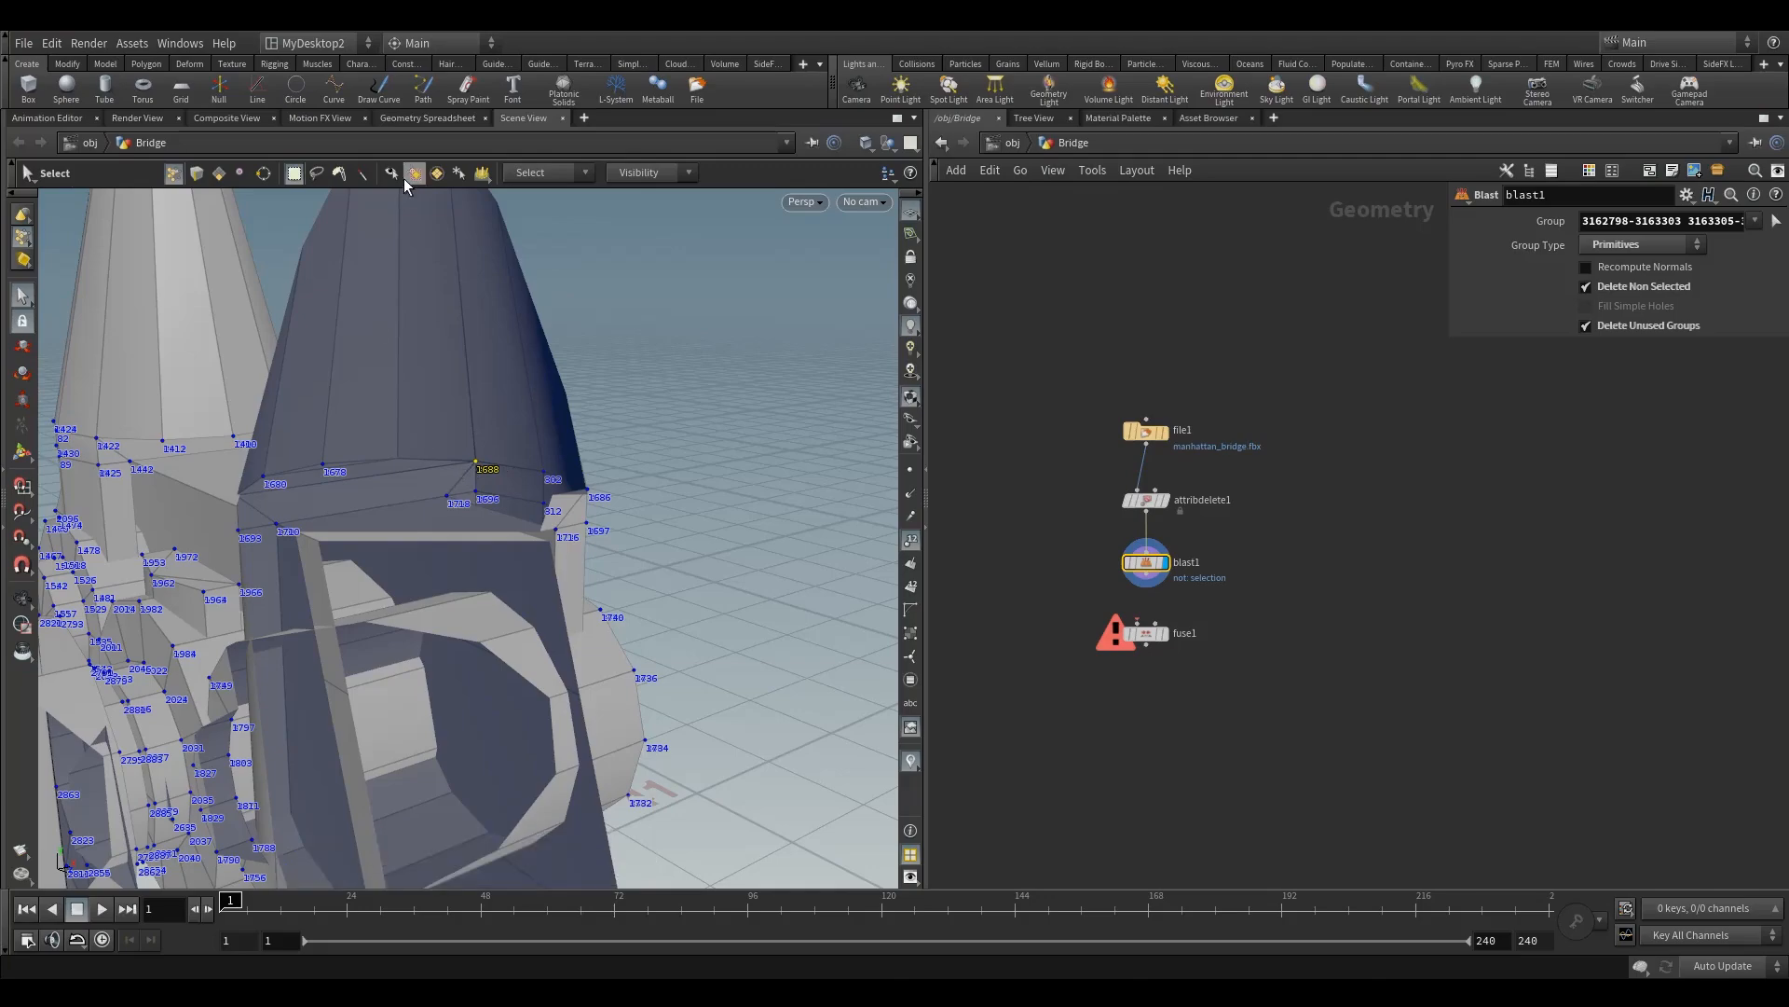
Step: Compare the selected points' positions in the Geometry Spreadsheet, showing only the selection, and return to the Scene View
click(424, 118)
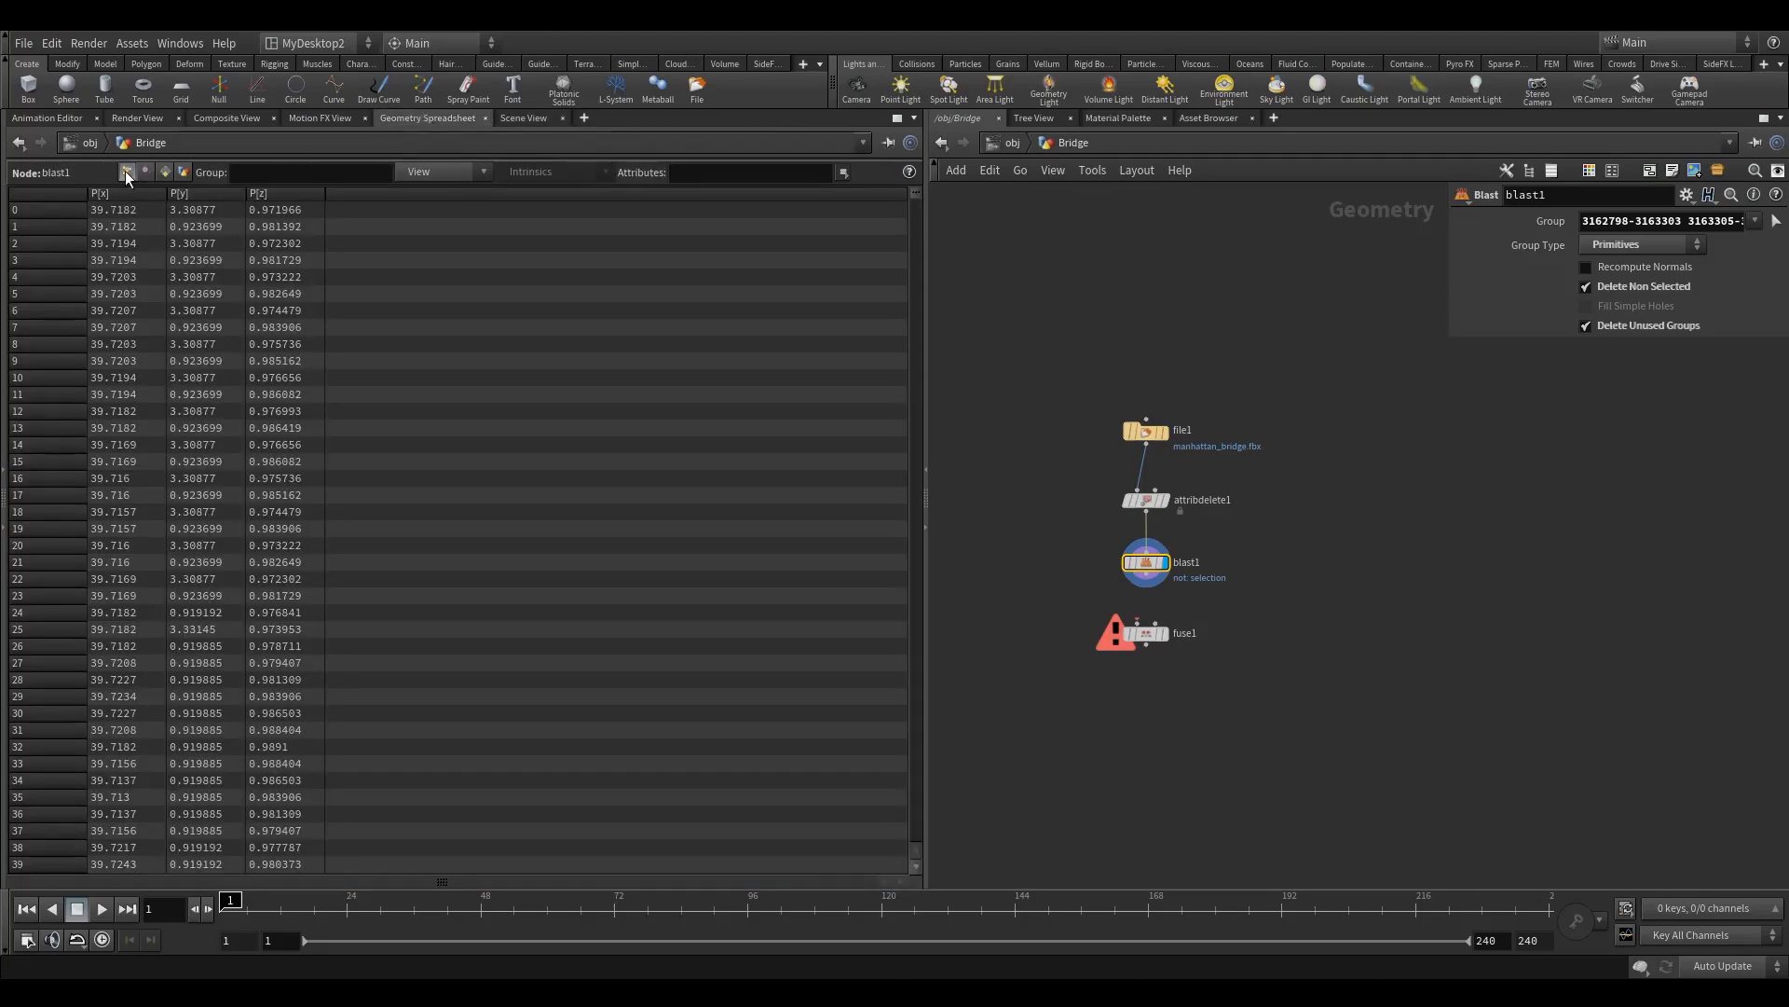
click(439, 170)
click(406, 190)
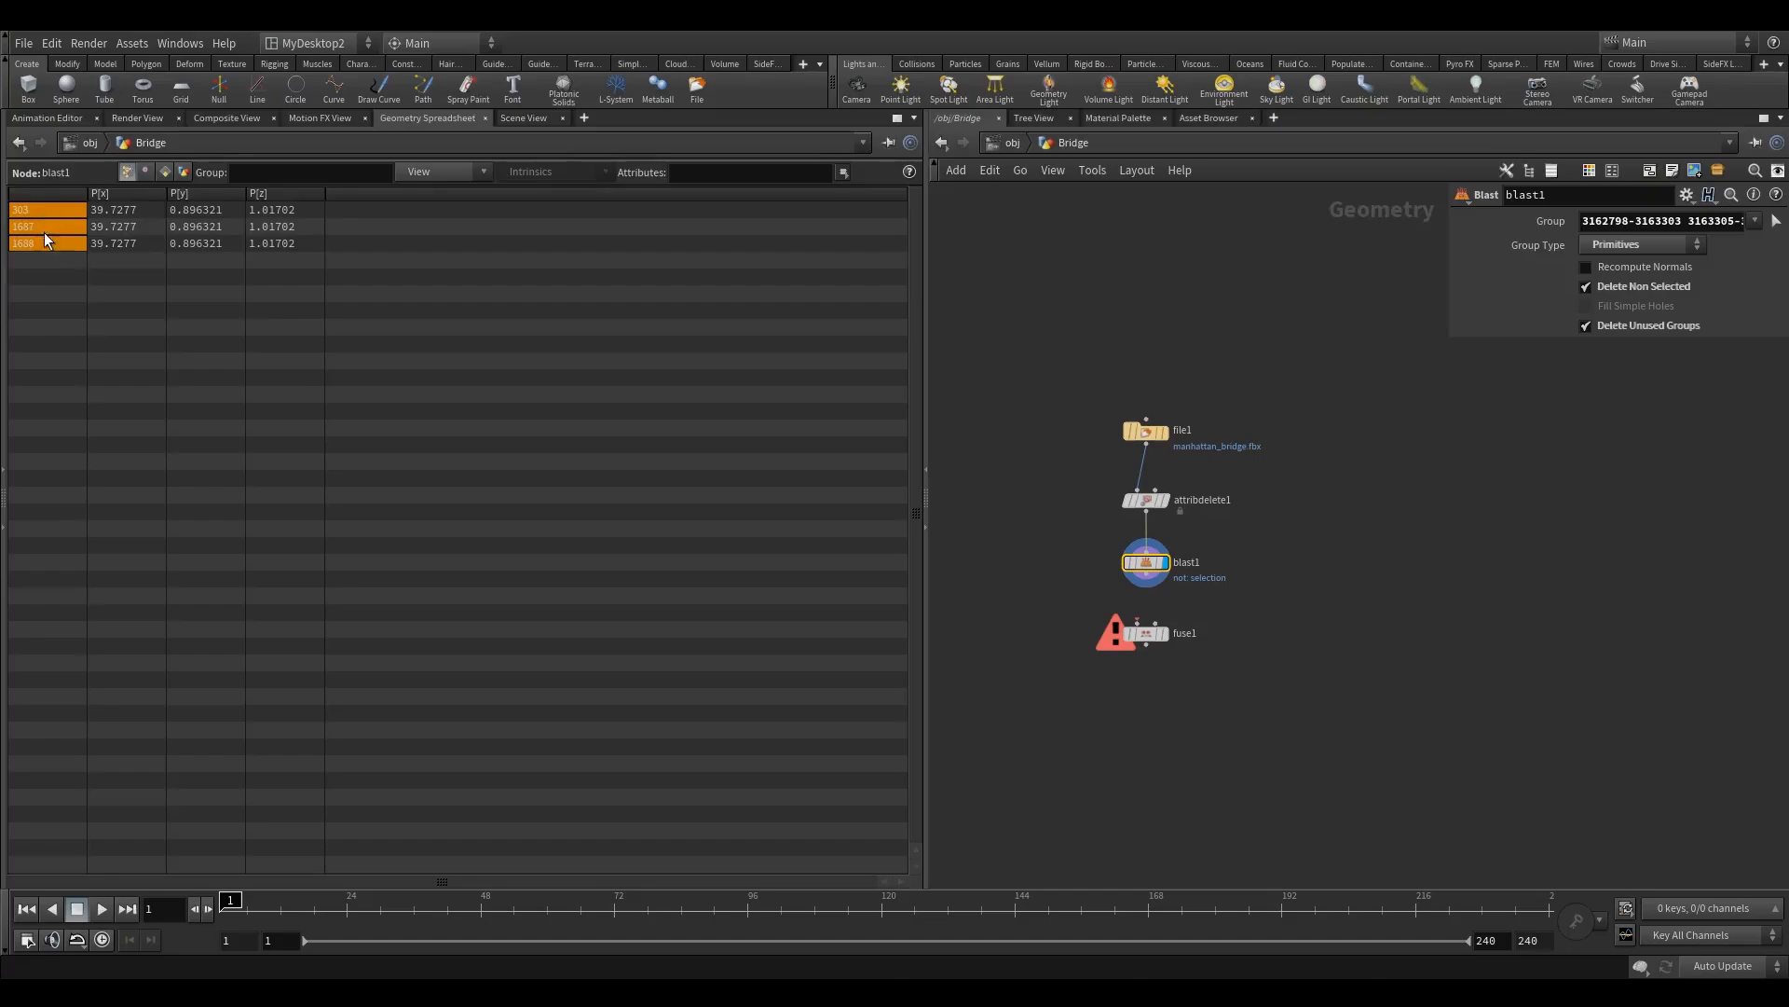
click(524, 118)
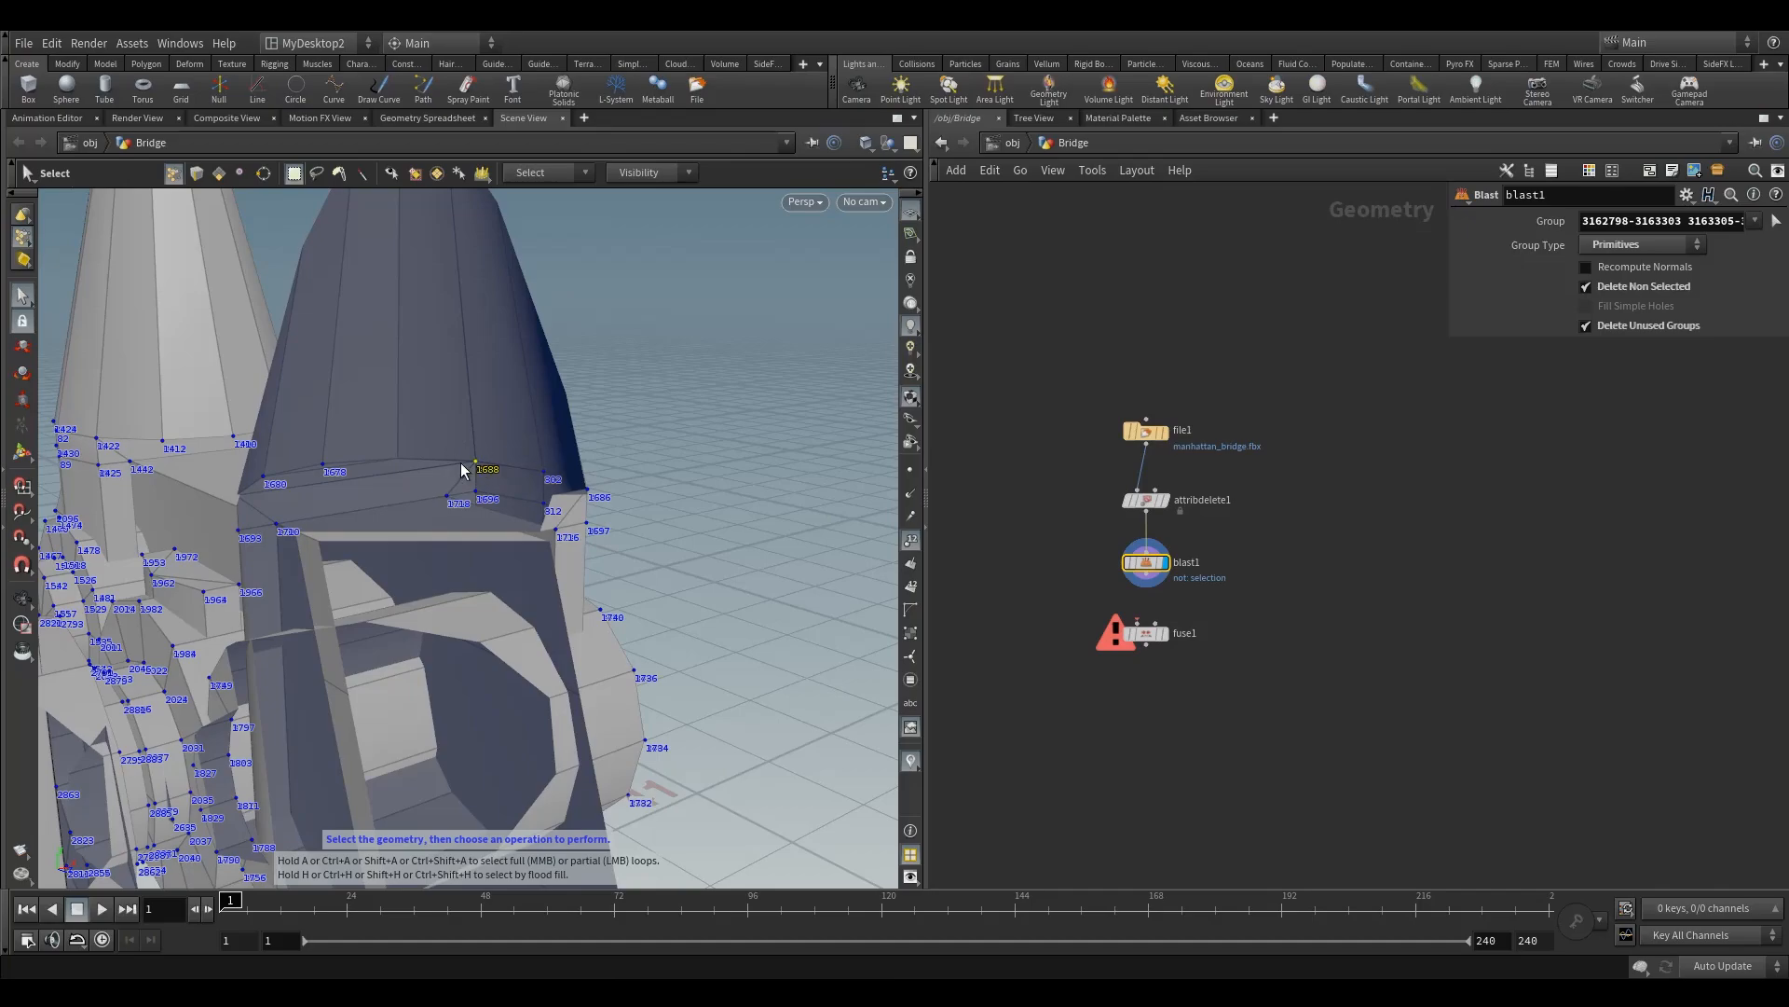
Step: Hide the point numbers and return the selection mode to primitives with the whole clamp in view
alt+drag(467, 468, 391, 439)
alt+right_drag(392, 439, 431, 491)
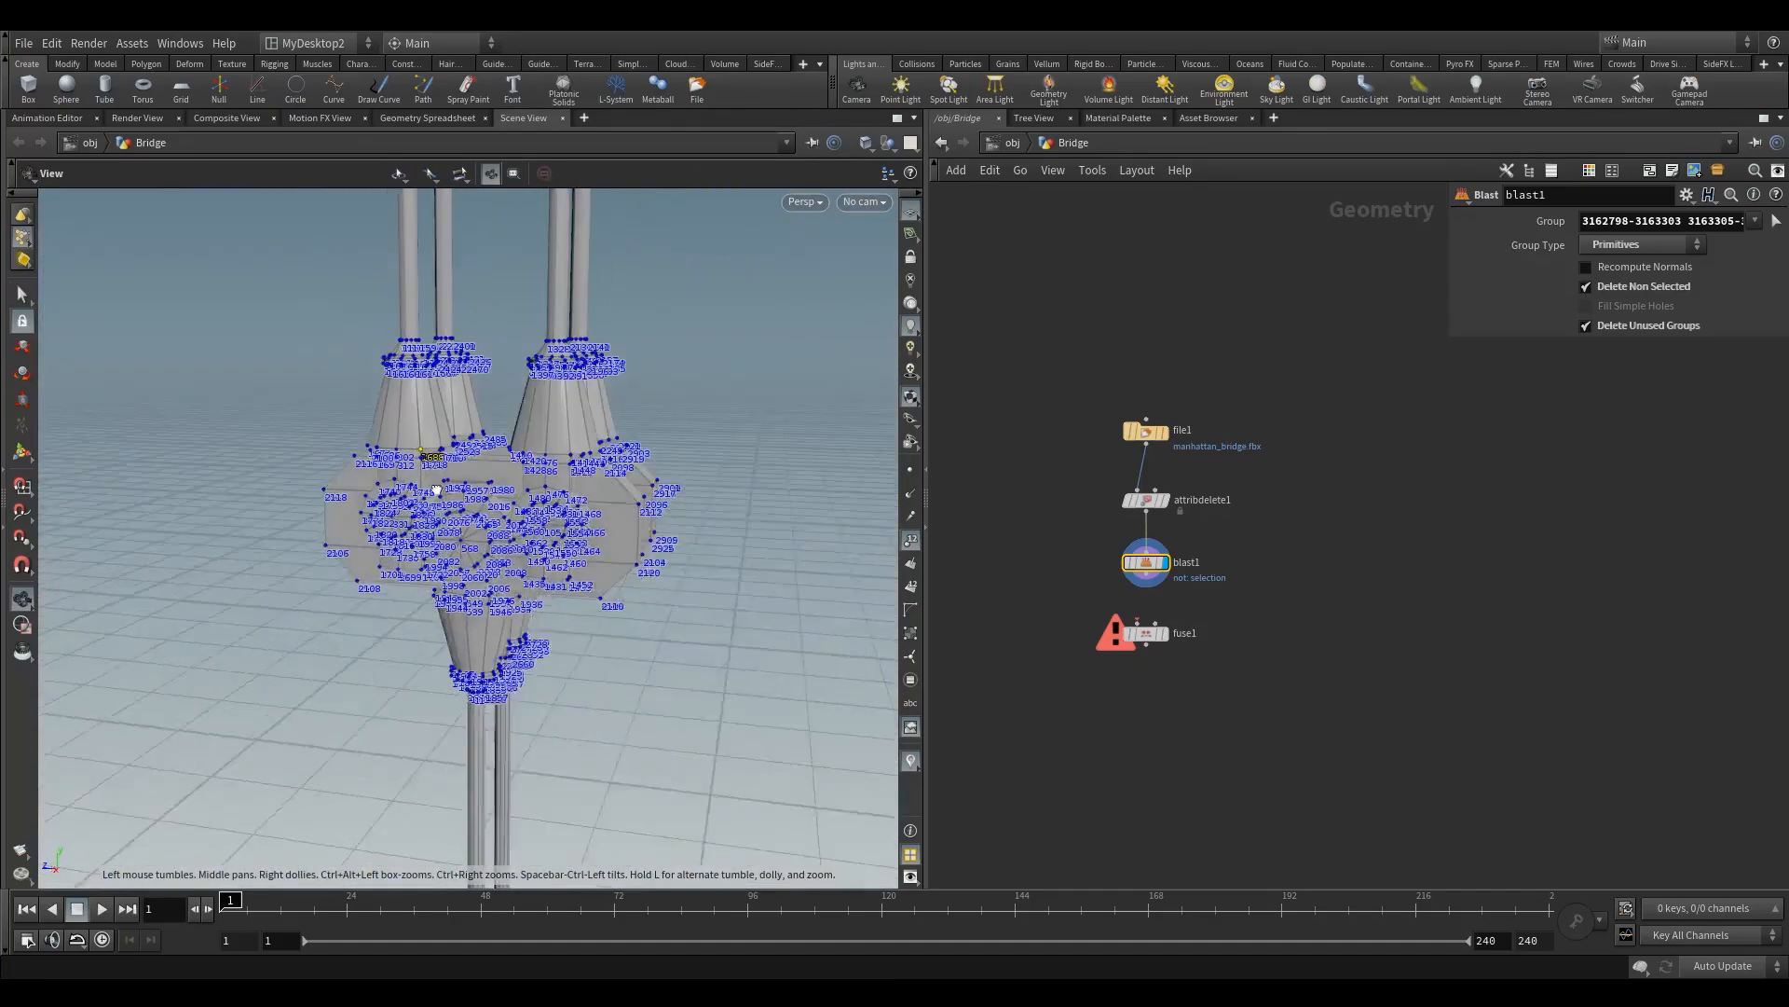
click(910, 537)
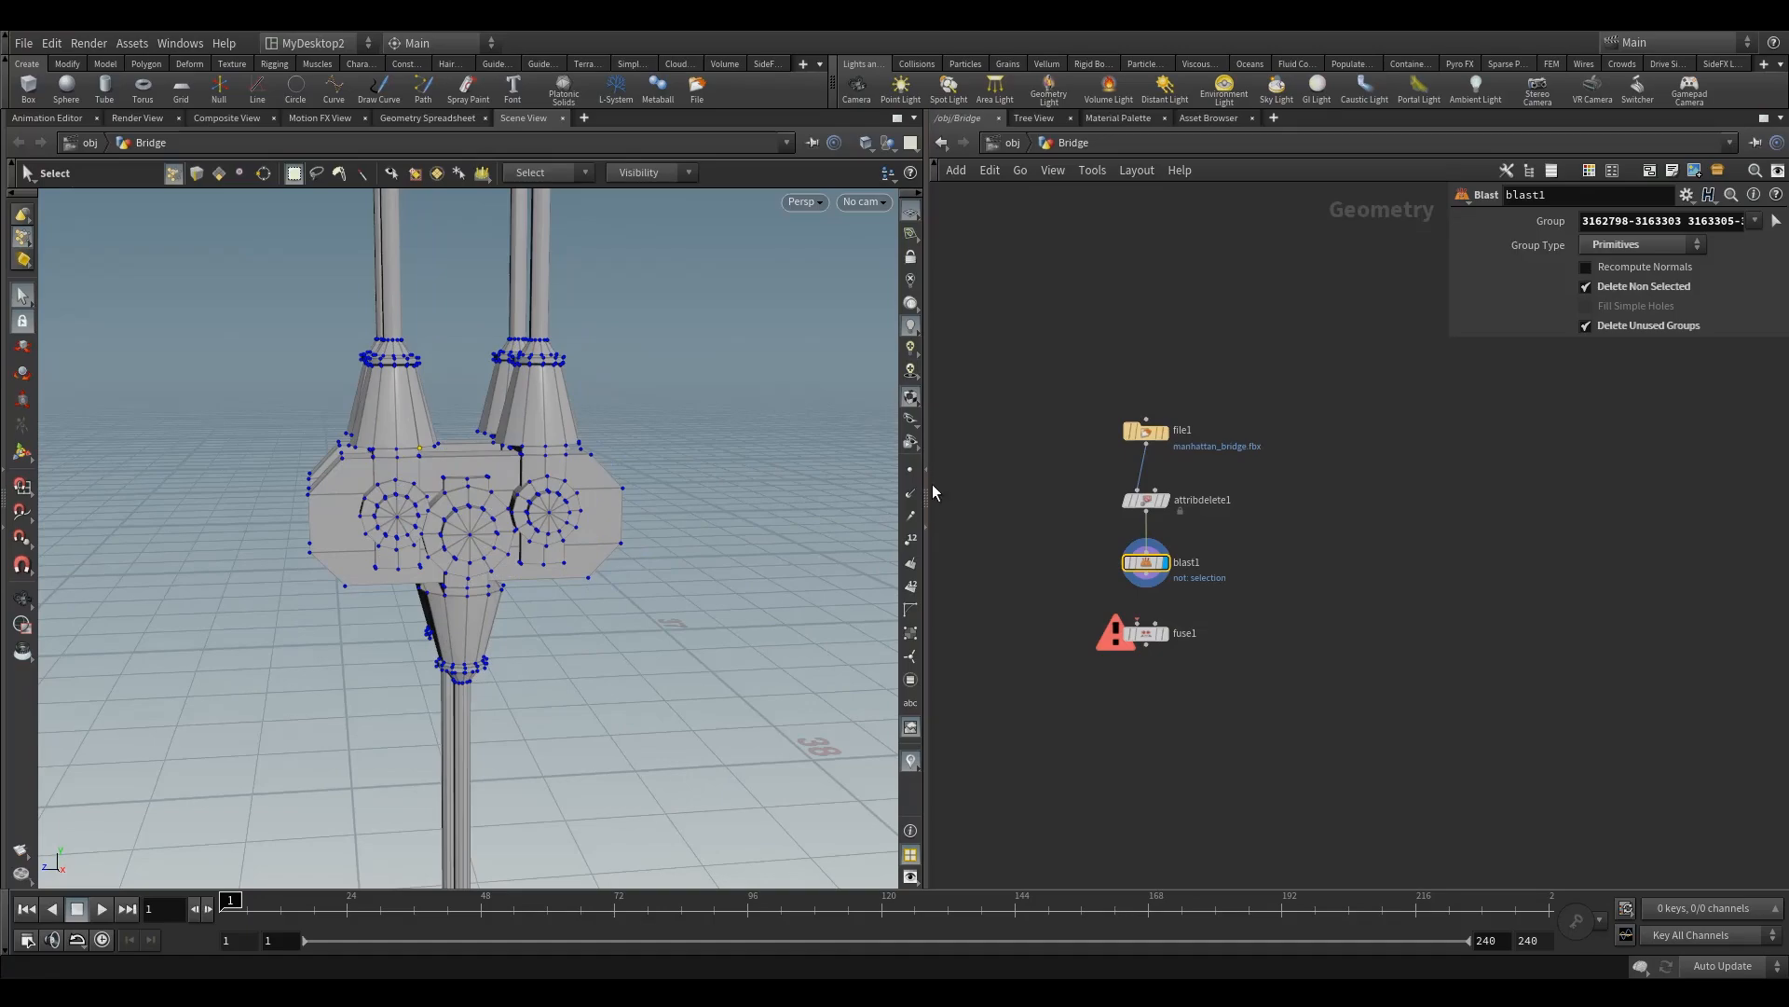
click(218, 177)
alt+drag(516, 417, 475, 415)
Step: Connect the output of blast1 to the first input of fuse1 and display the fuse1 node
middle_drag(1097, 593, 1041, 474)
scroll(1041, 473, up, 3)
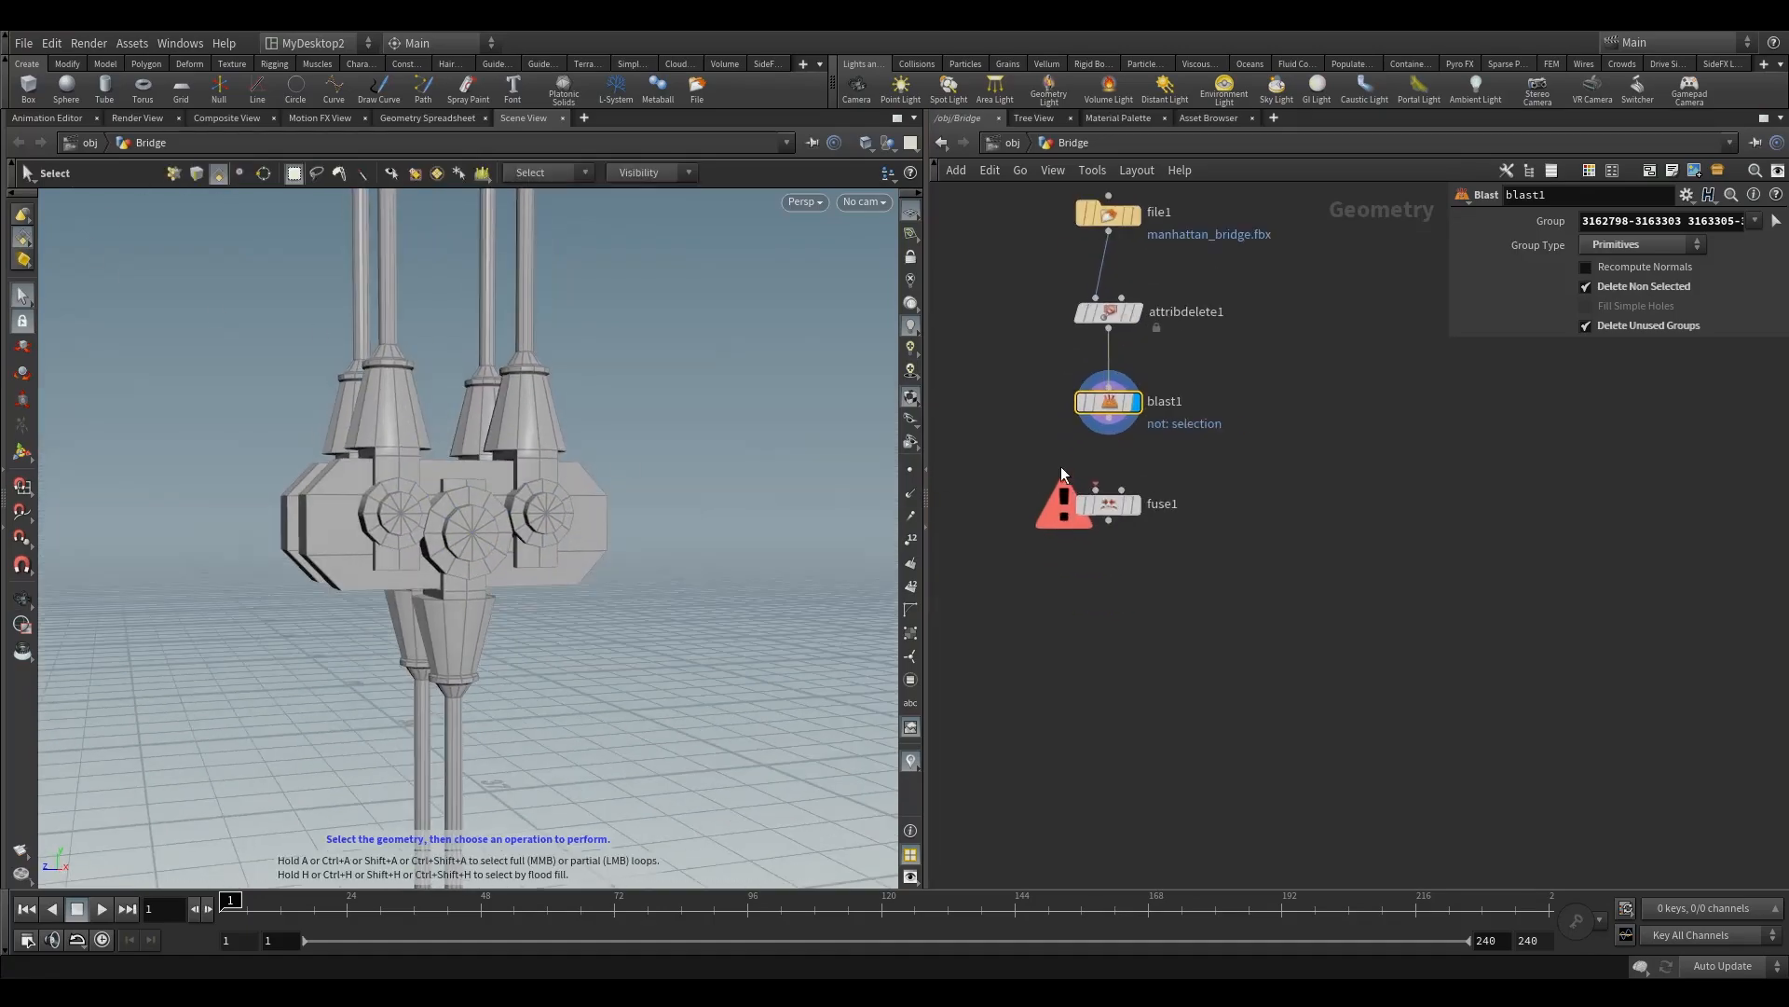
click(1109, 503)
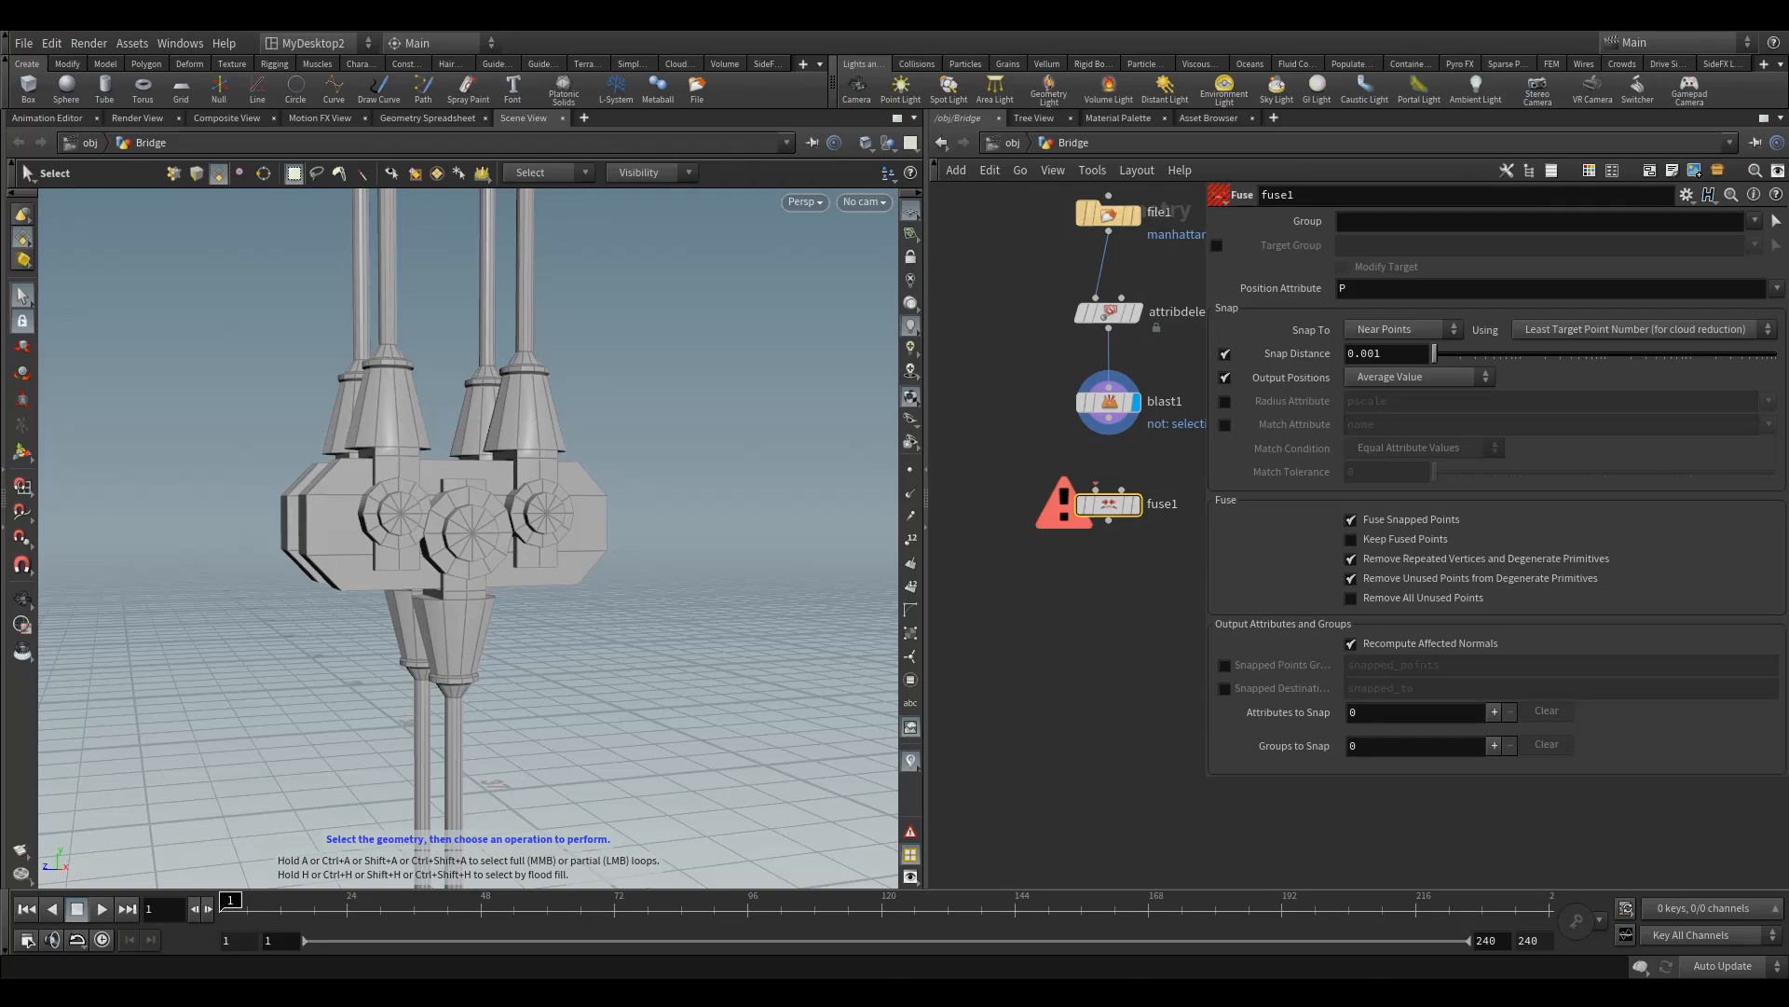
middle_drag(1082, 465, 1055, 497)
drag(1081, 450, 1069, 521)
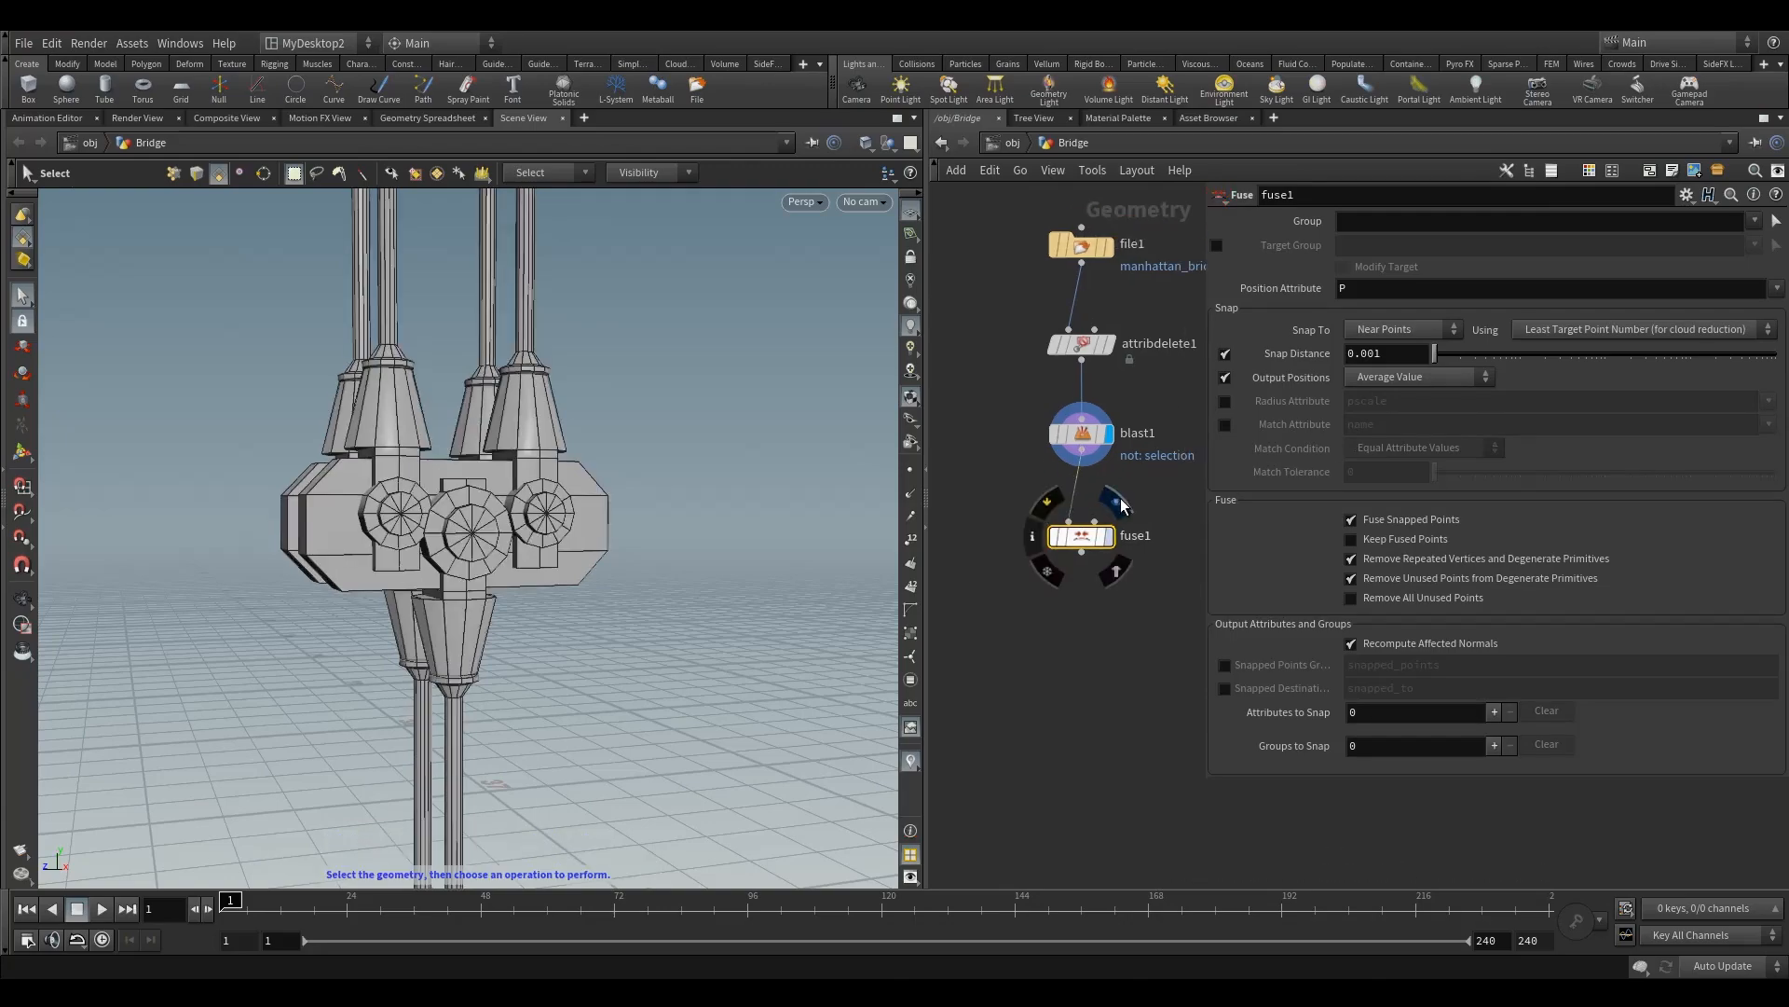
click(1117, 501)
Step: Turn on the 3D Connectivity group list and examine the fused clamp's islands, from the sleeves and bolts to the rods
alt+drag(345, 495, 383, 515)
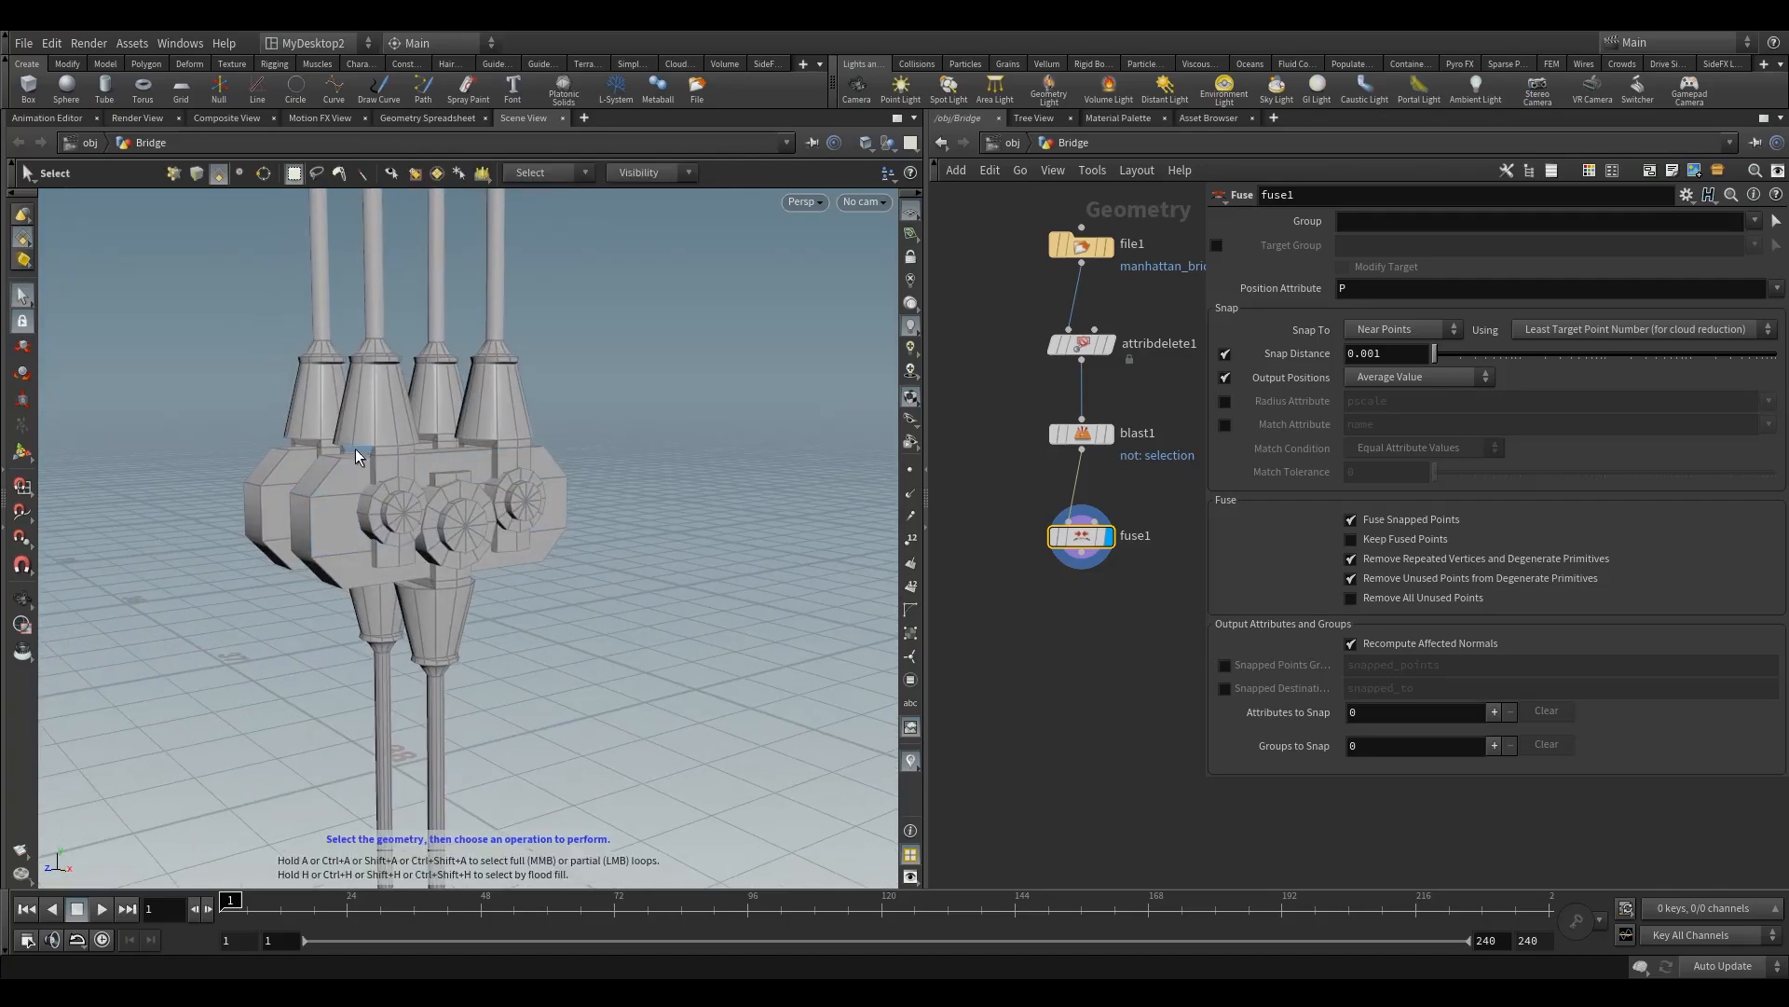
key(9)
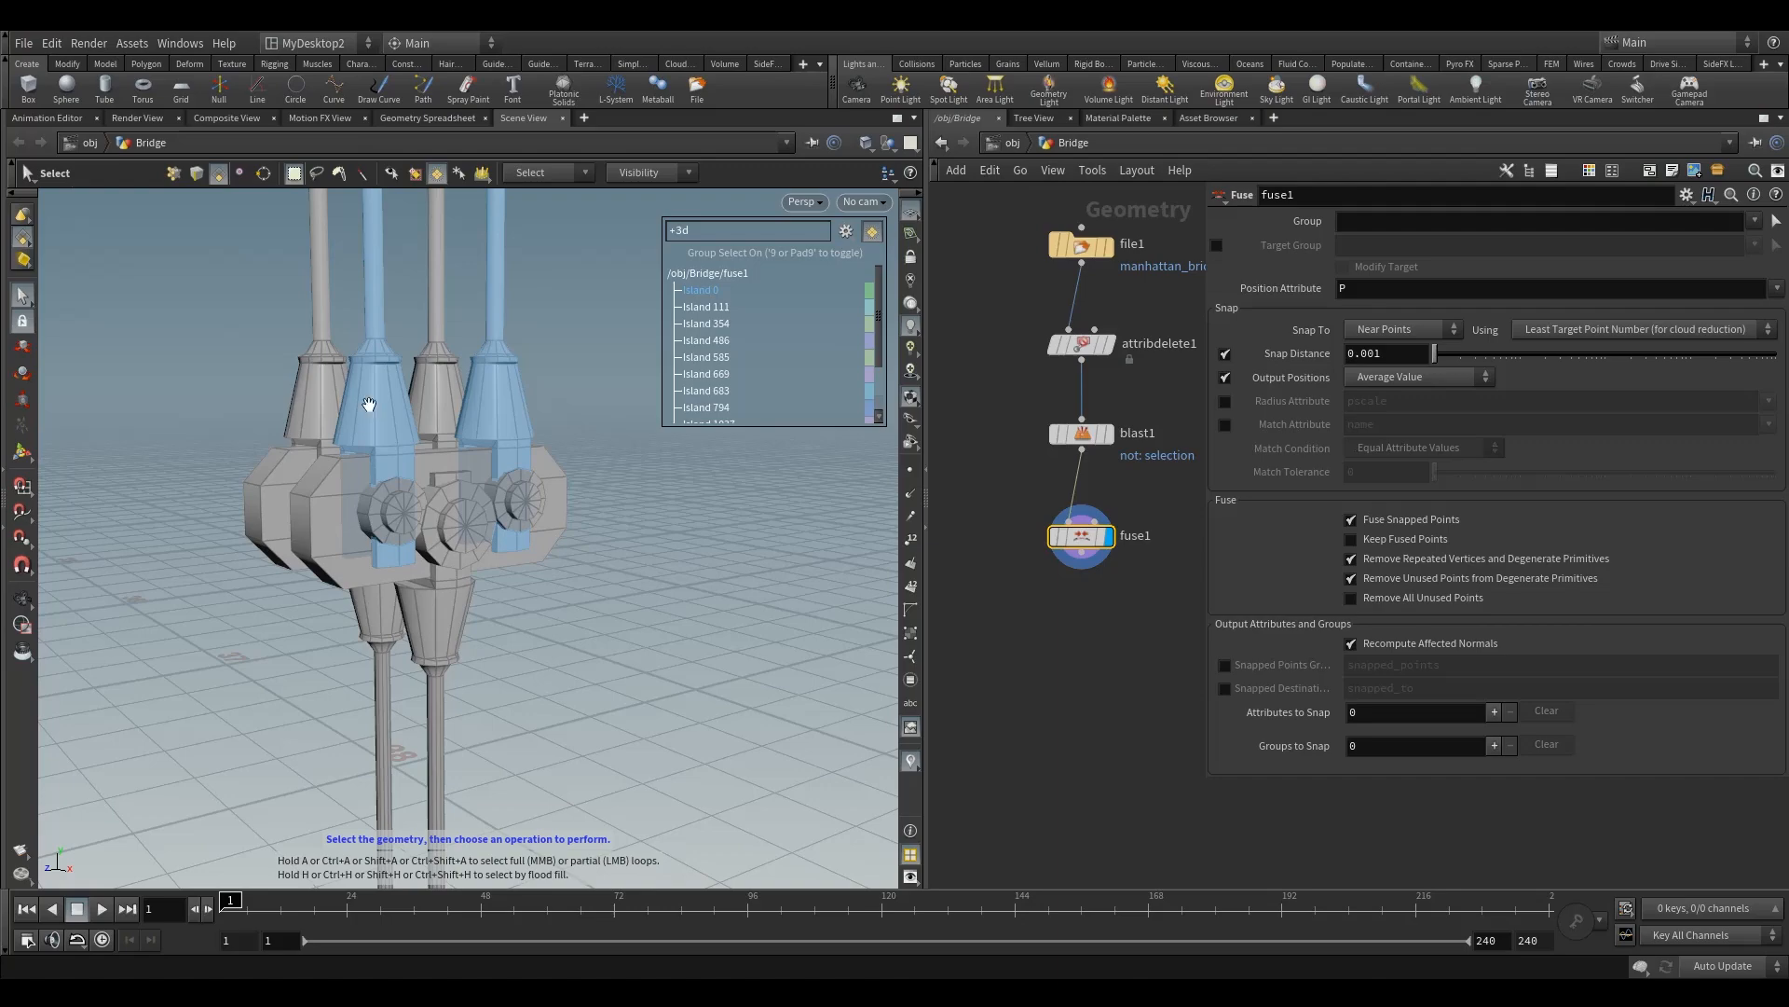
alt+drag(369, 405, 399, 404)
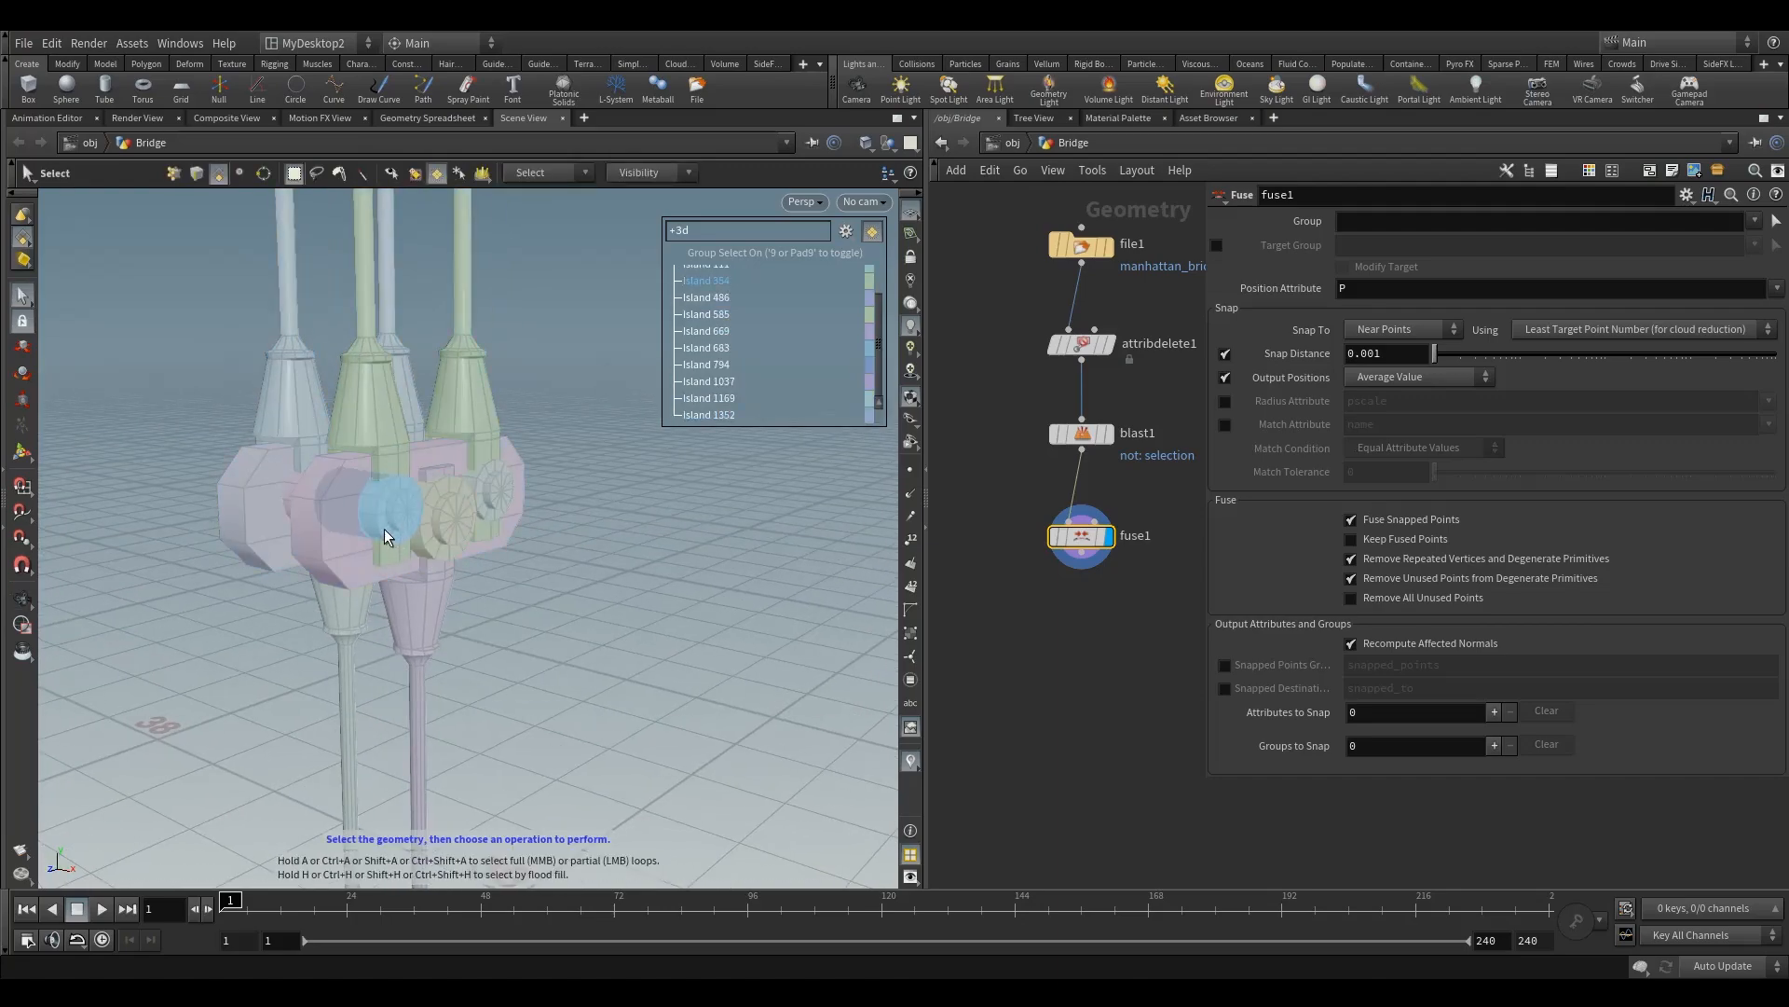
alt+drag(497, 483, 433, 504)
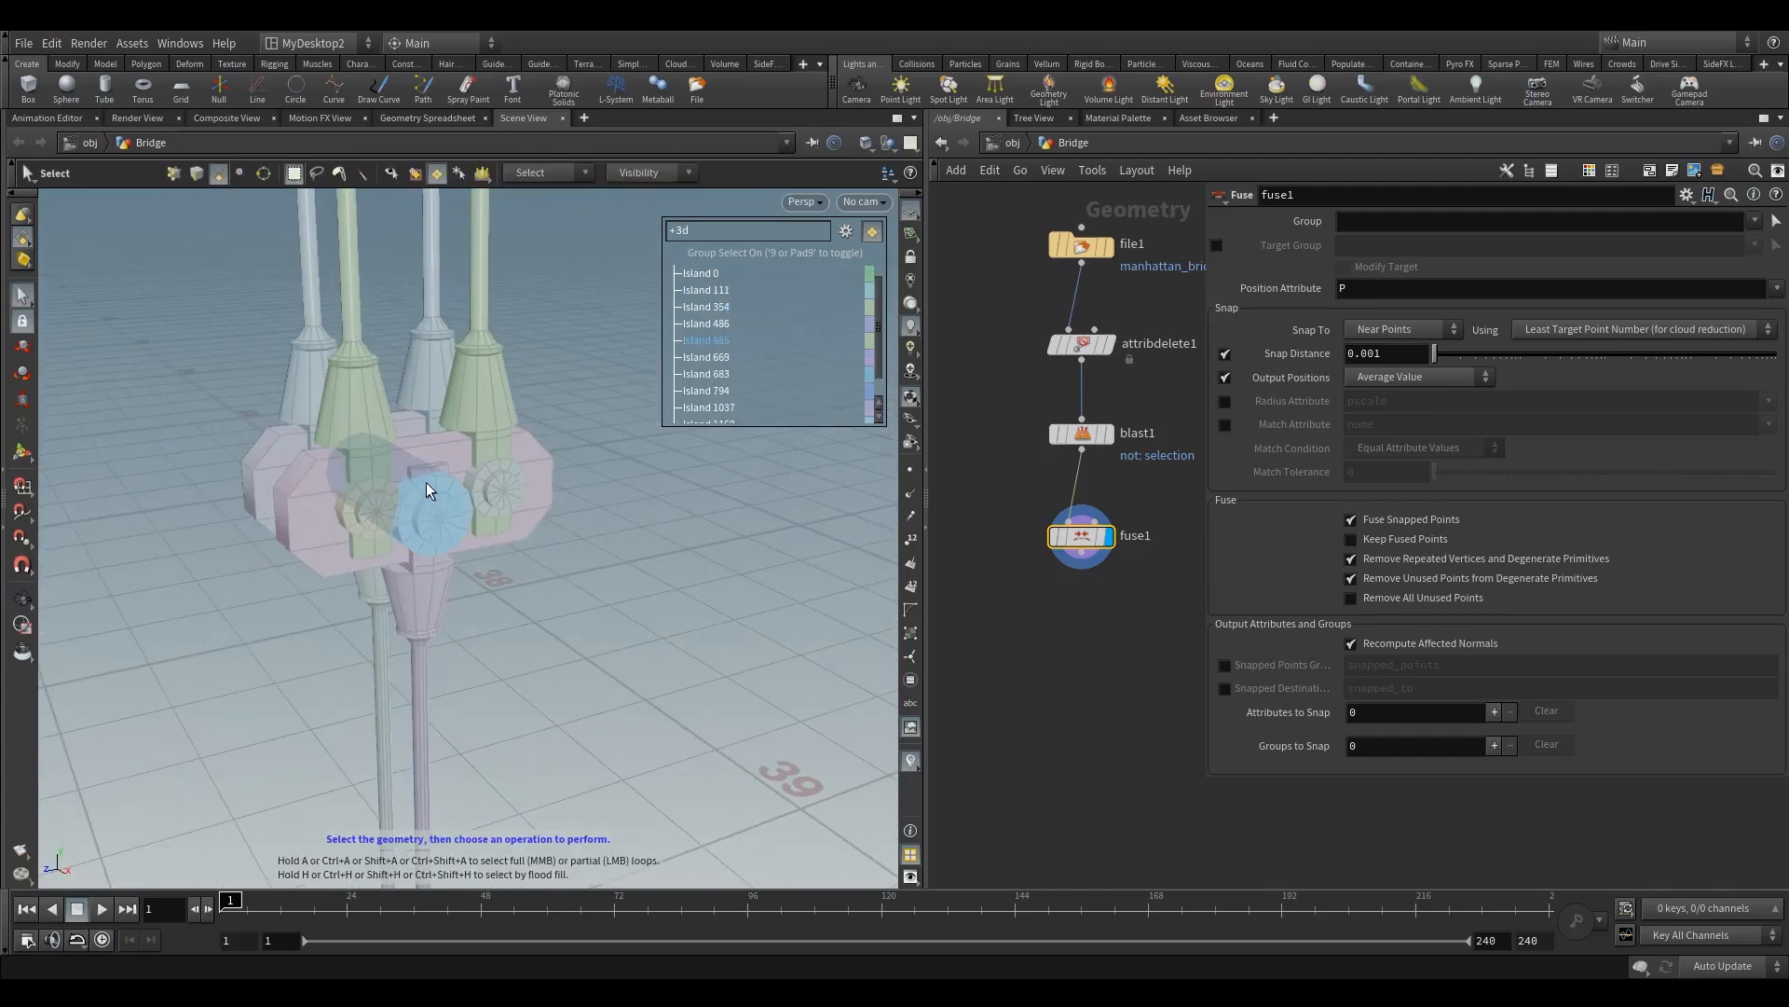
alt+middle_drag(507, 451, 494, 521)
alt+right_drag(494, 521, 456, 624)
alt+drag(456, 624, 444, 671)
alt+middle_drag(443, 671, 459, 628)
mouse_move(460, 629)
alt+mouse_down()
mouse_move(512, 619)
mouse_move(530, 546)
mouse_move(491, 500)
mouse_move(559, 499)
mouse_move(583, 531)
mouse_move(423, 595)
mouse_move(407, 671)
mouse_move(436, 643)
alt+mouse_up()
alt+right_drag(487, 523, 273, 605)
alt+middle_drag(508, 562, 567, 571)
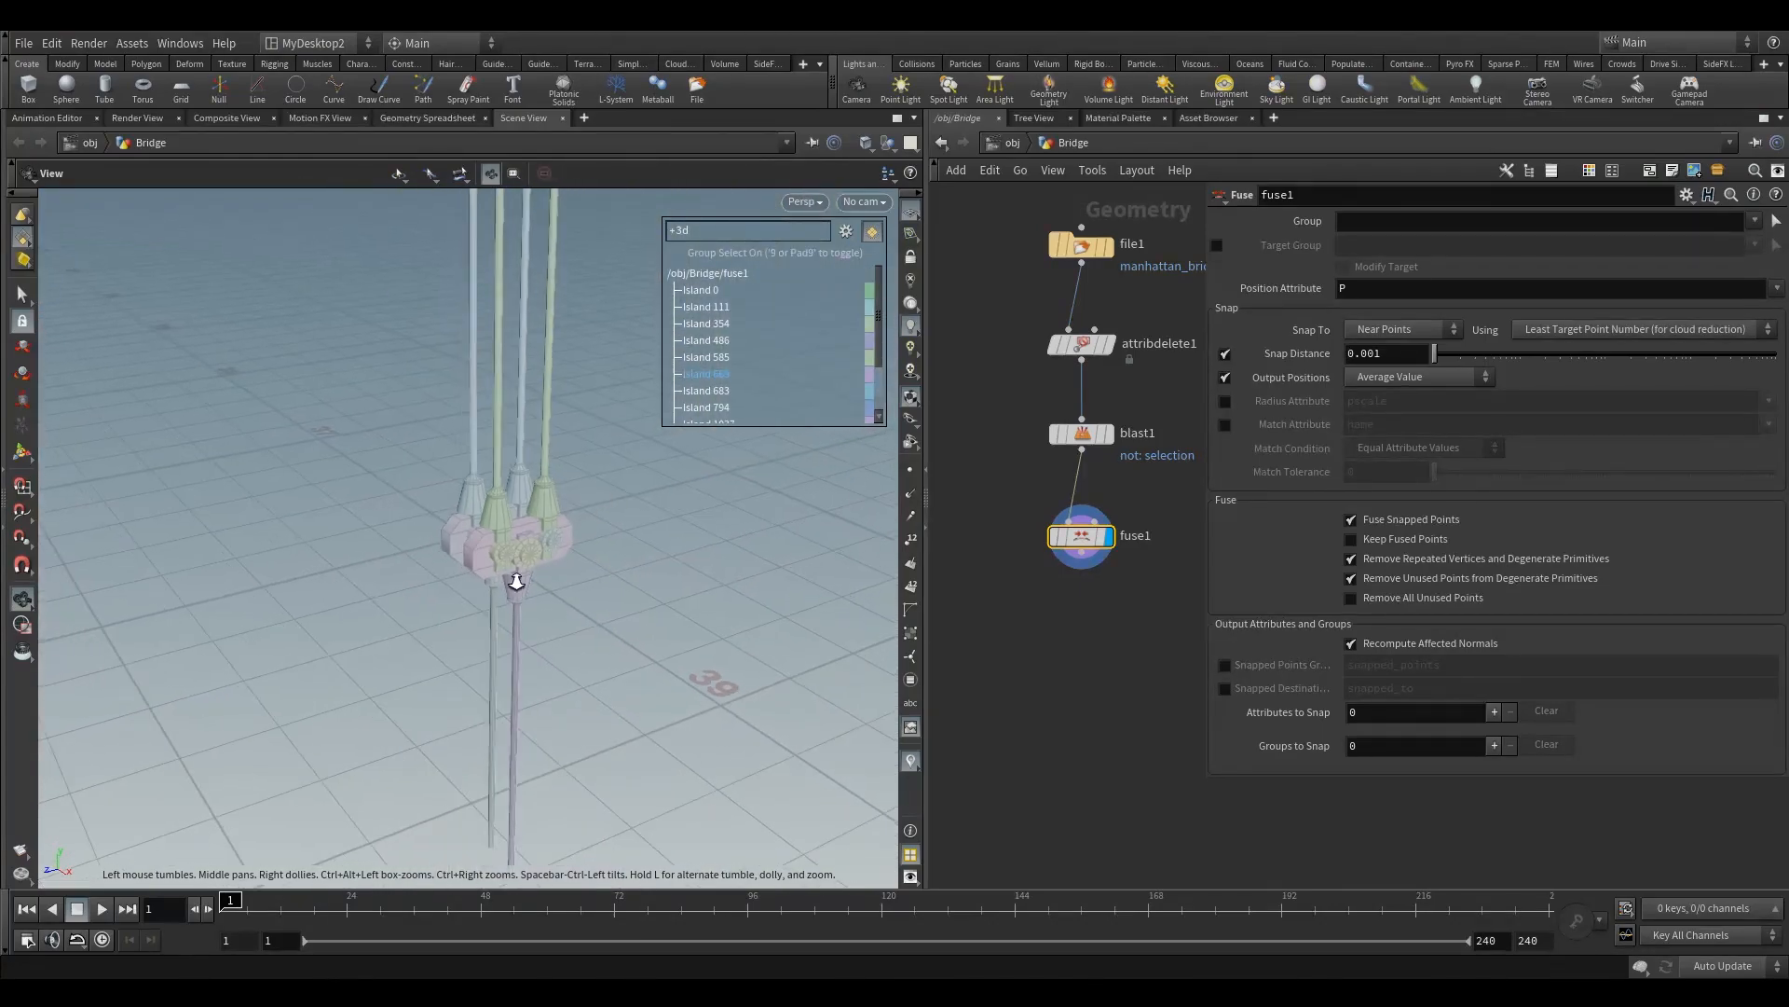
alt+right_drag(566, 571, 484, 601)
Step: Bypass the blast1 node so that fuse1 processes the whole bridge
middle_drag(1004, 347, 999, 494)
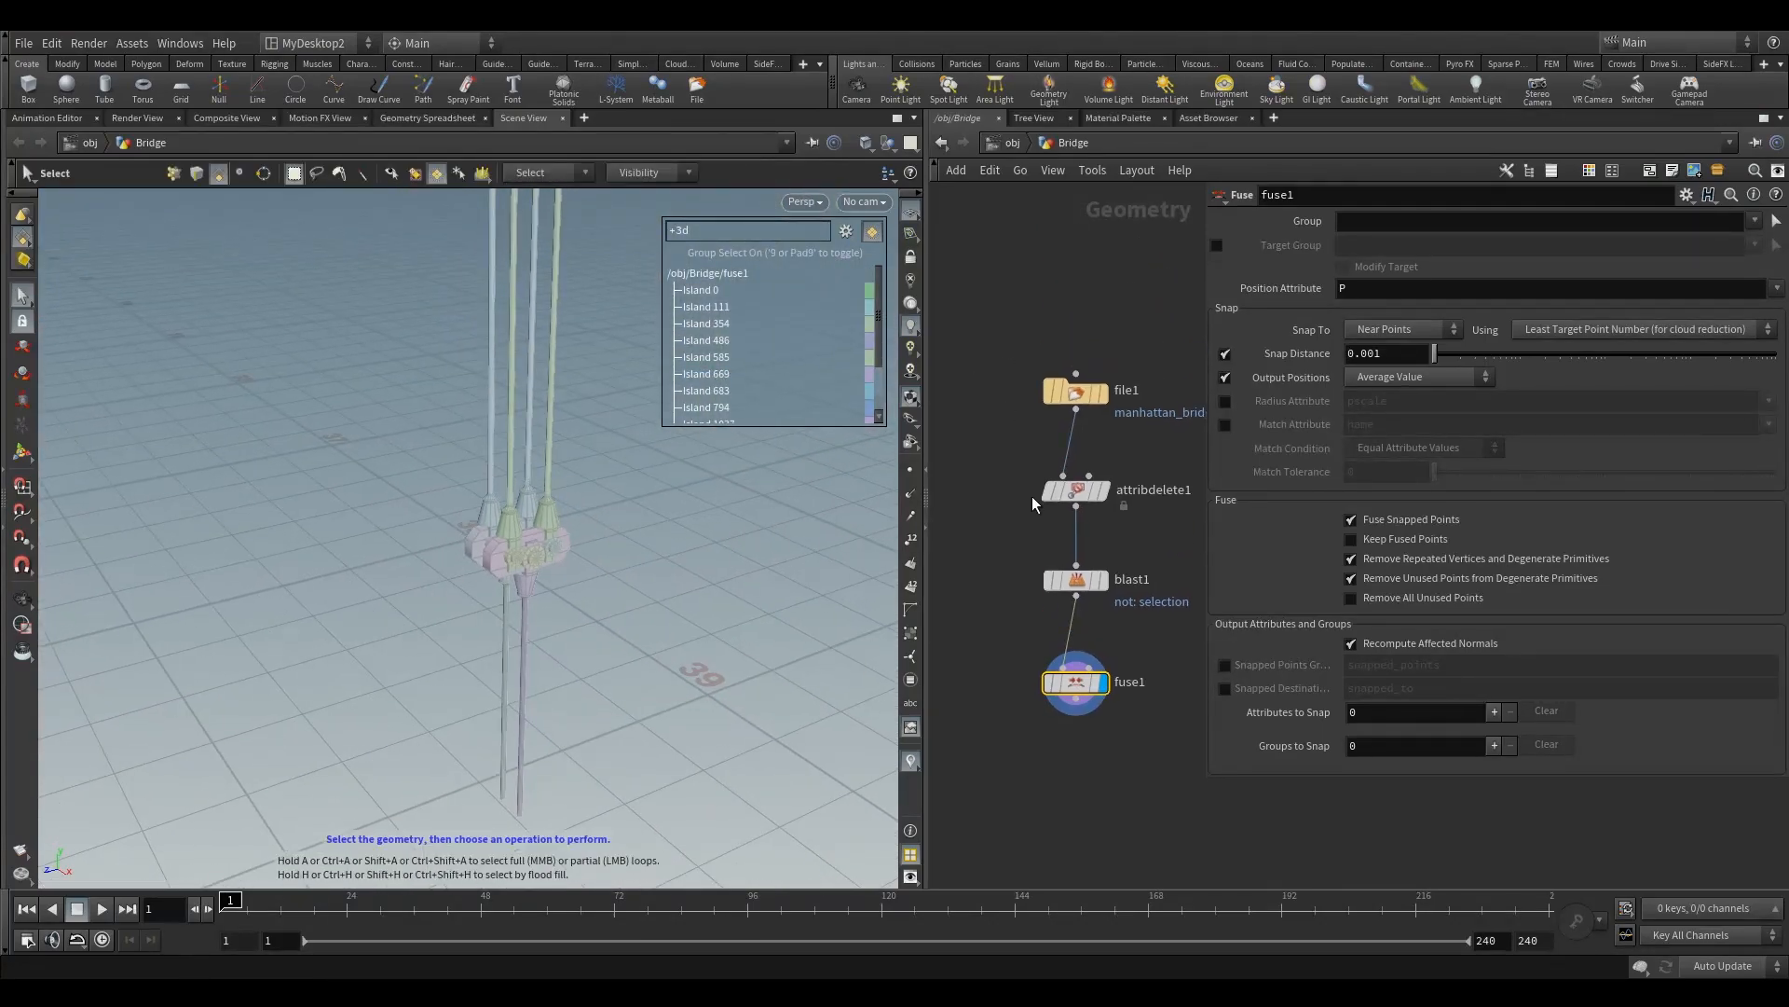
mouse_move(1036, 557)
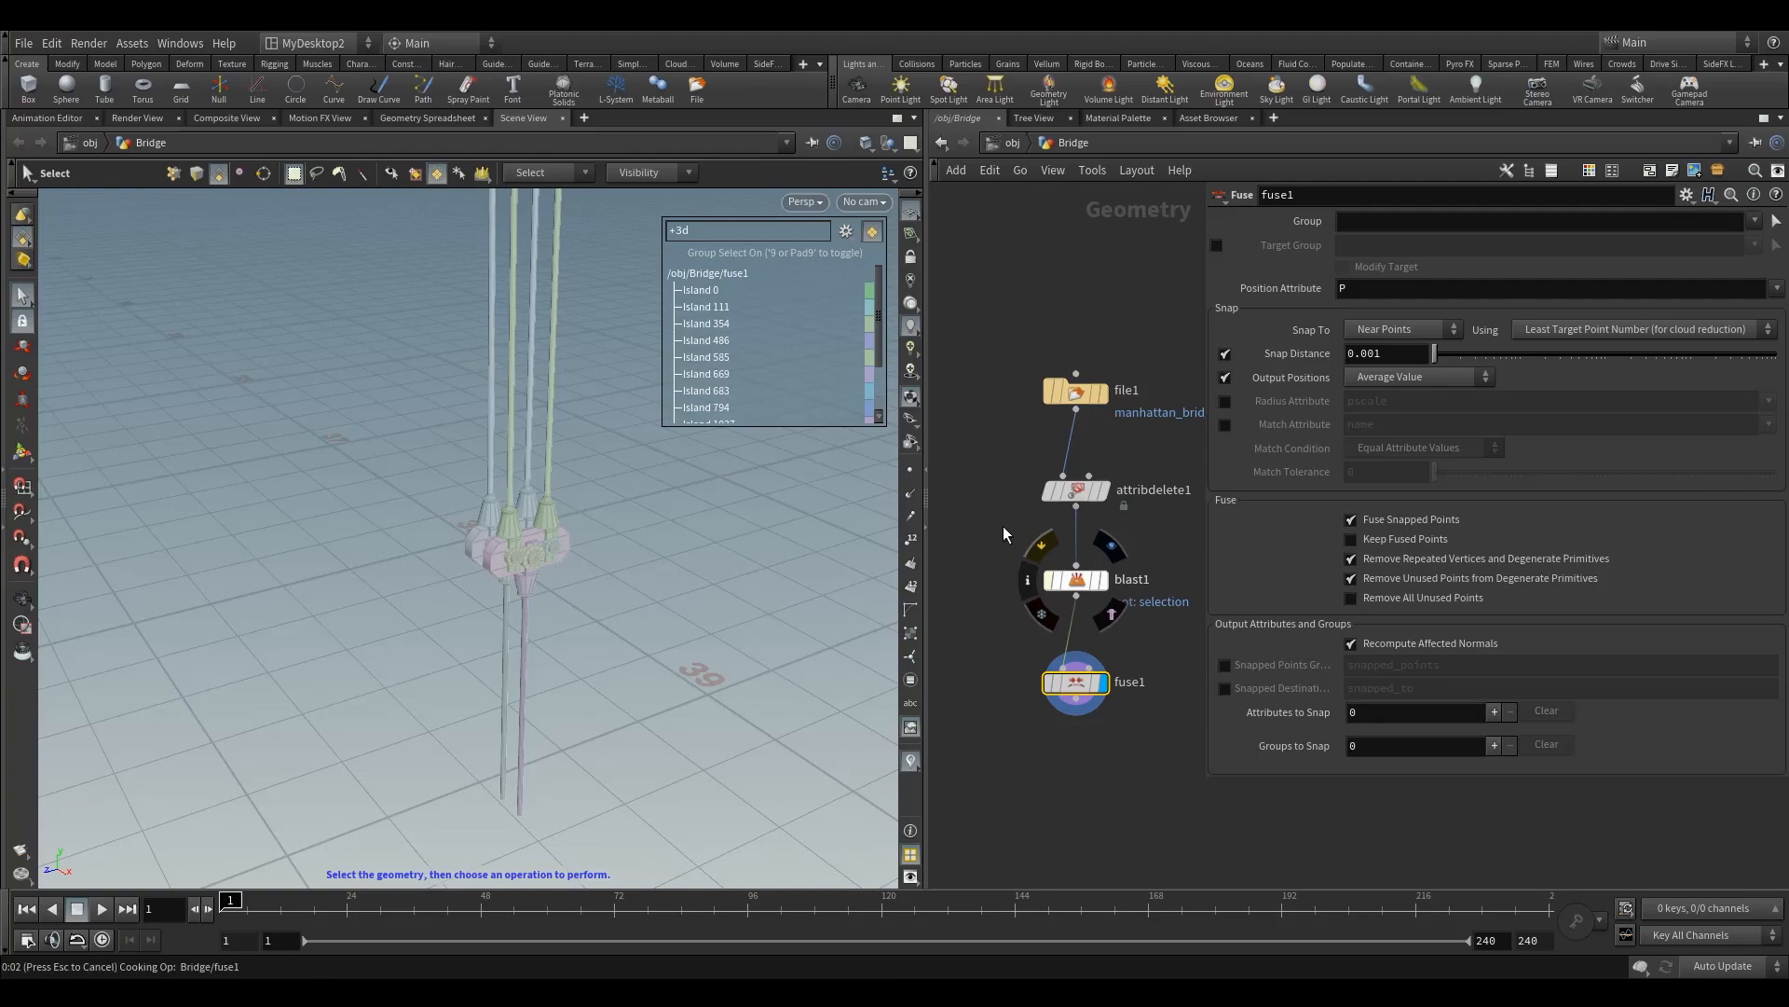
key(q)
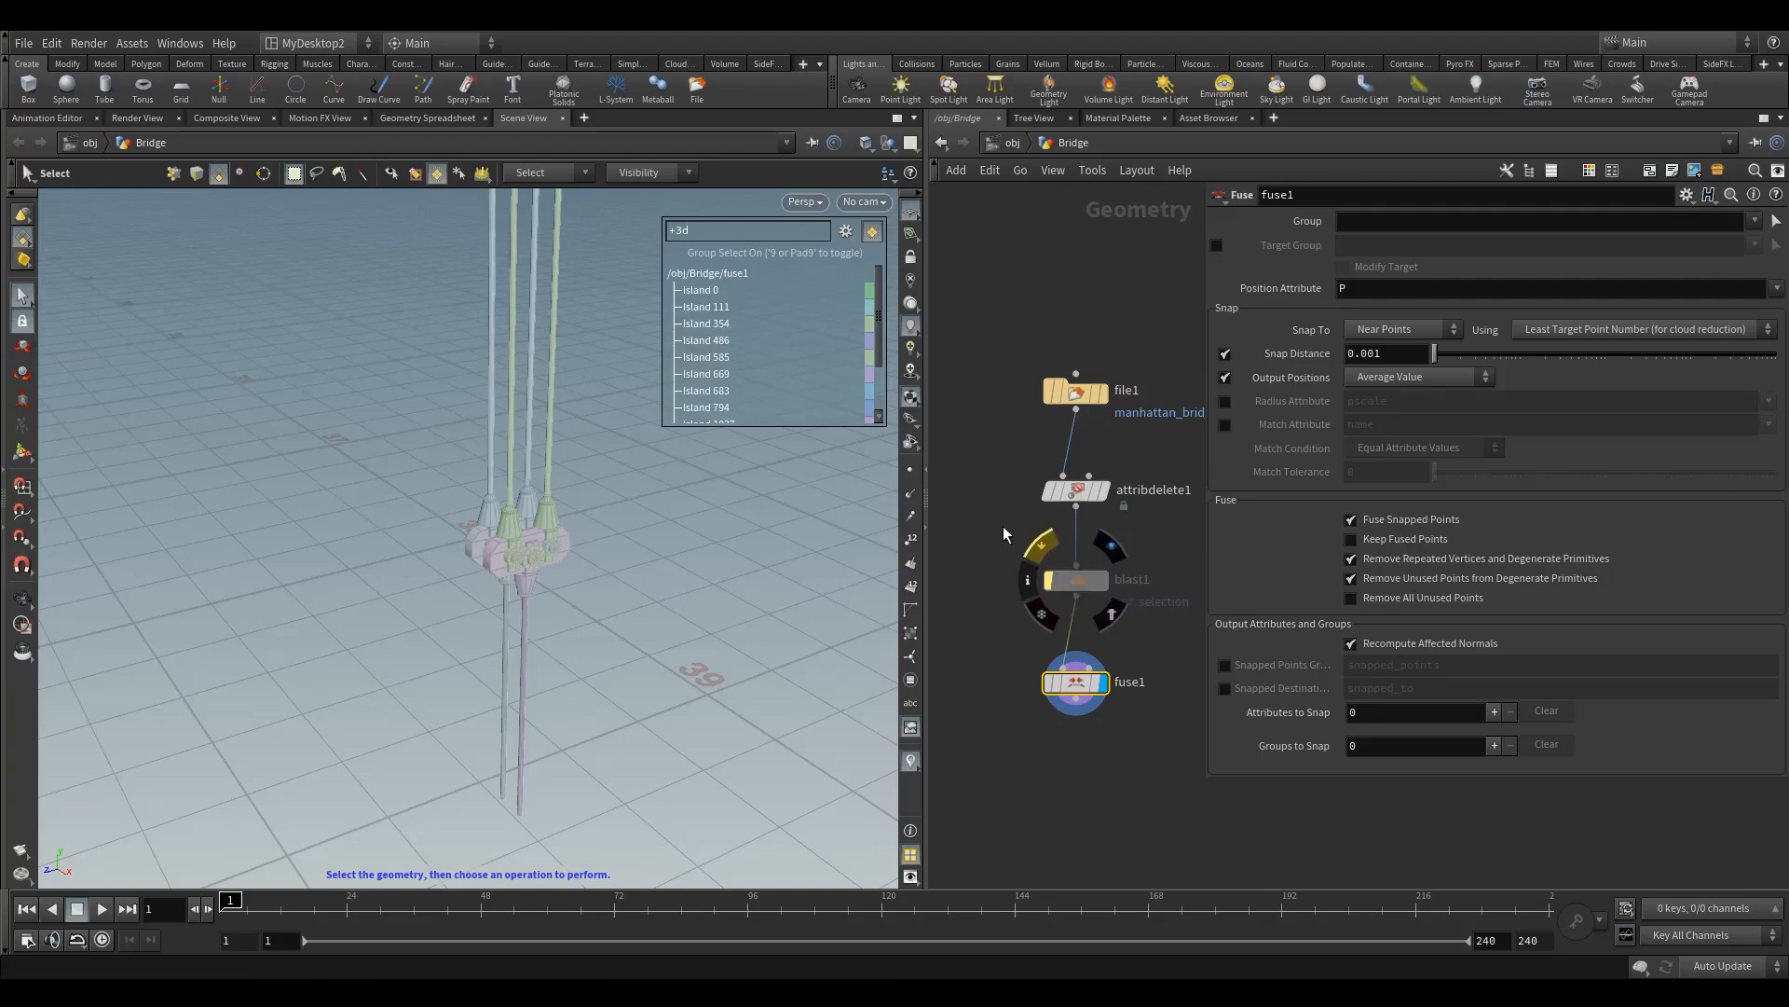
key(n)
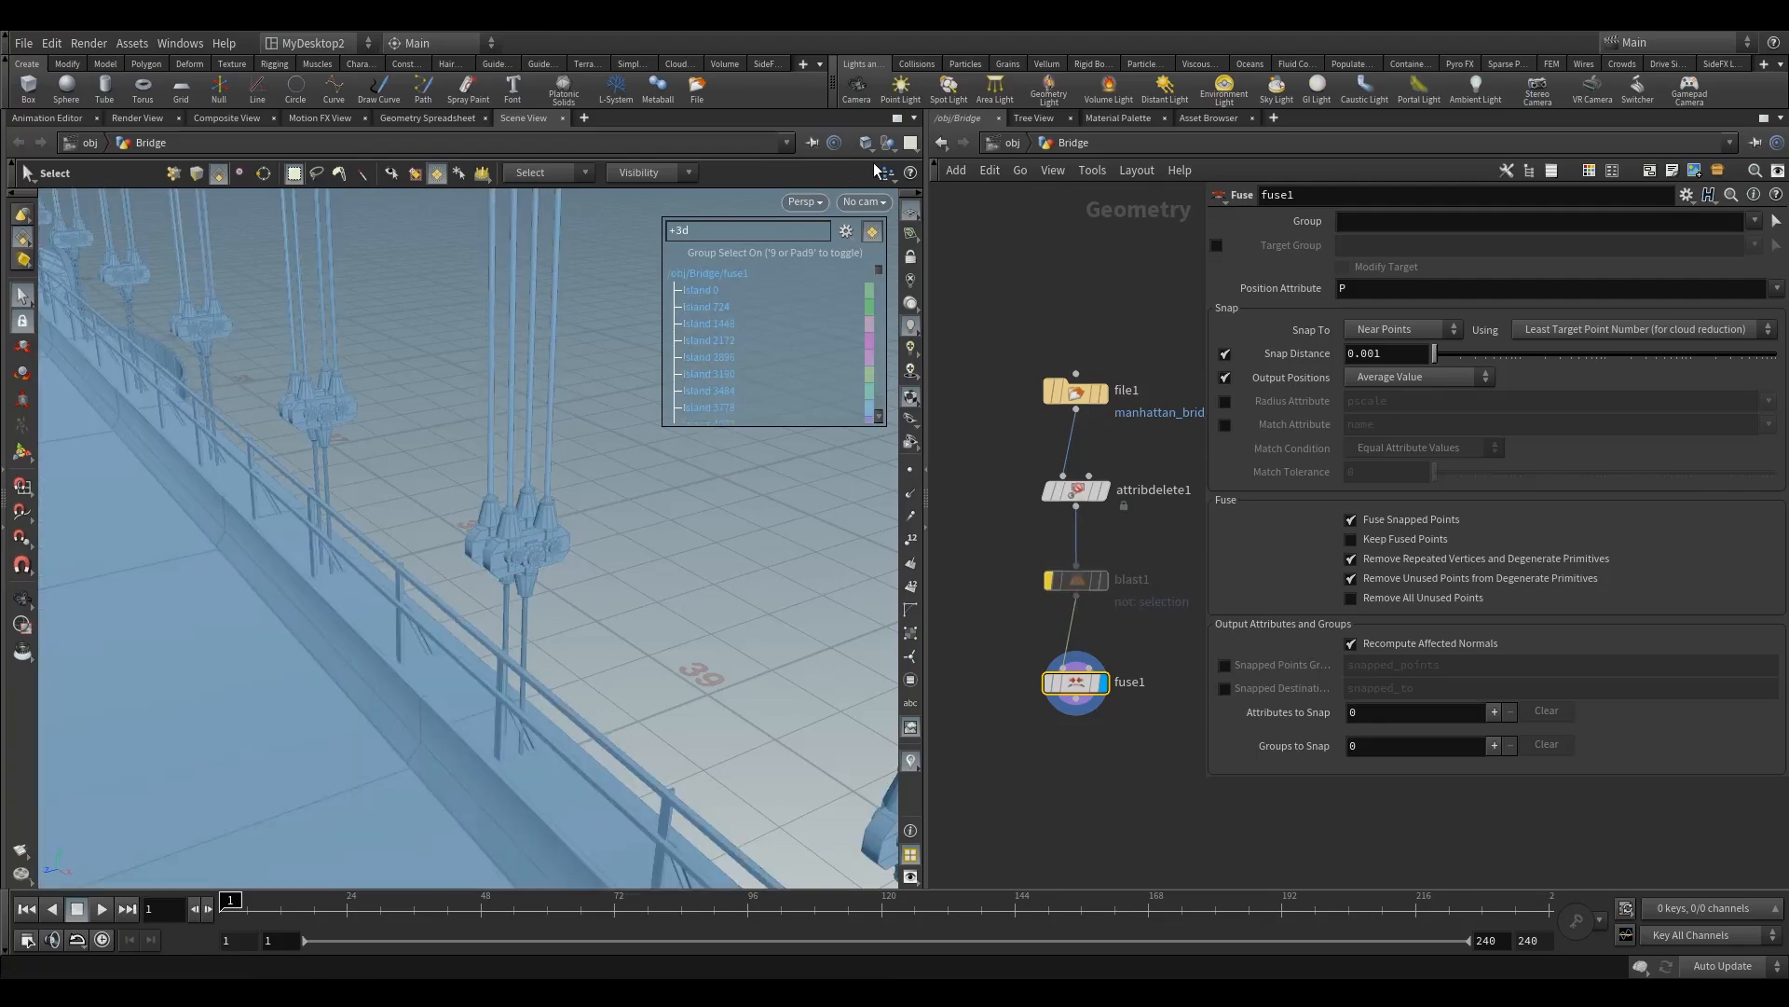
Step: Set the viewport to Wireframe, clear the selection and inspect the cable clamps along the whole fused bridge
click(866, 142)
click(913, 205)
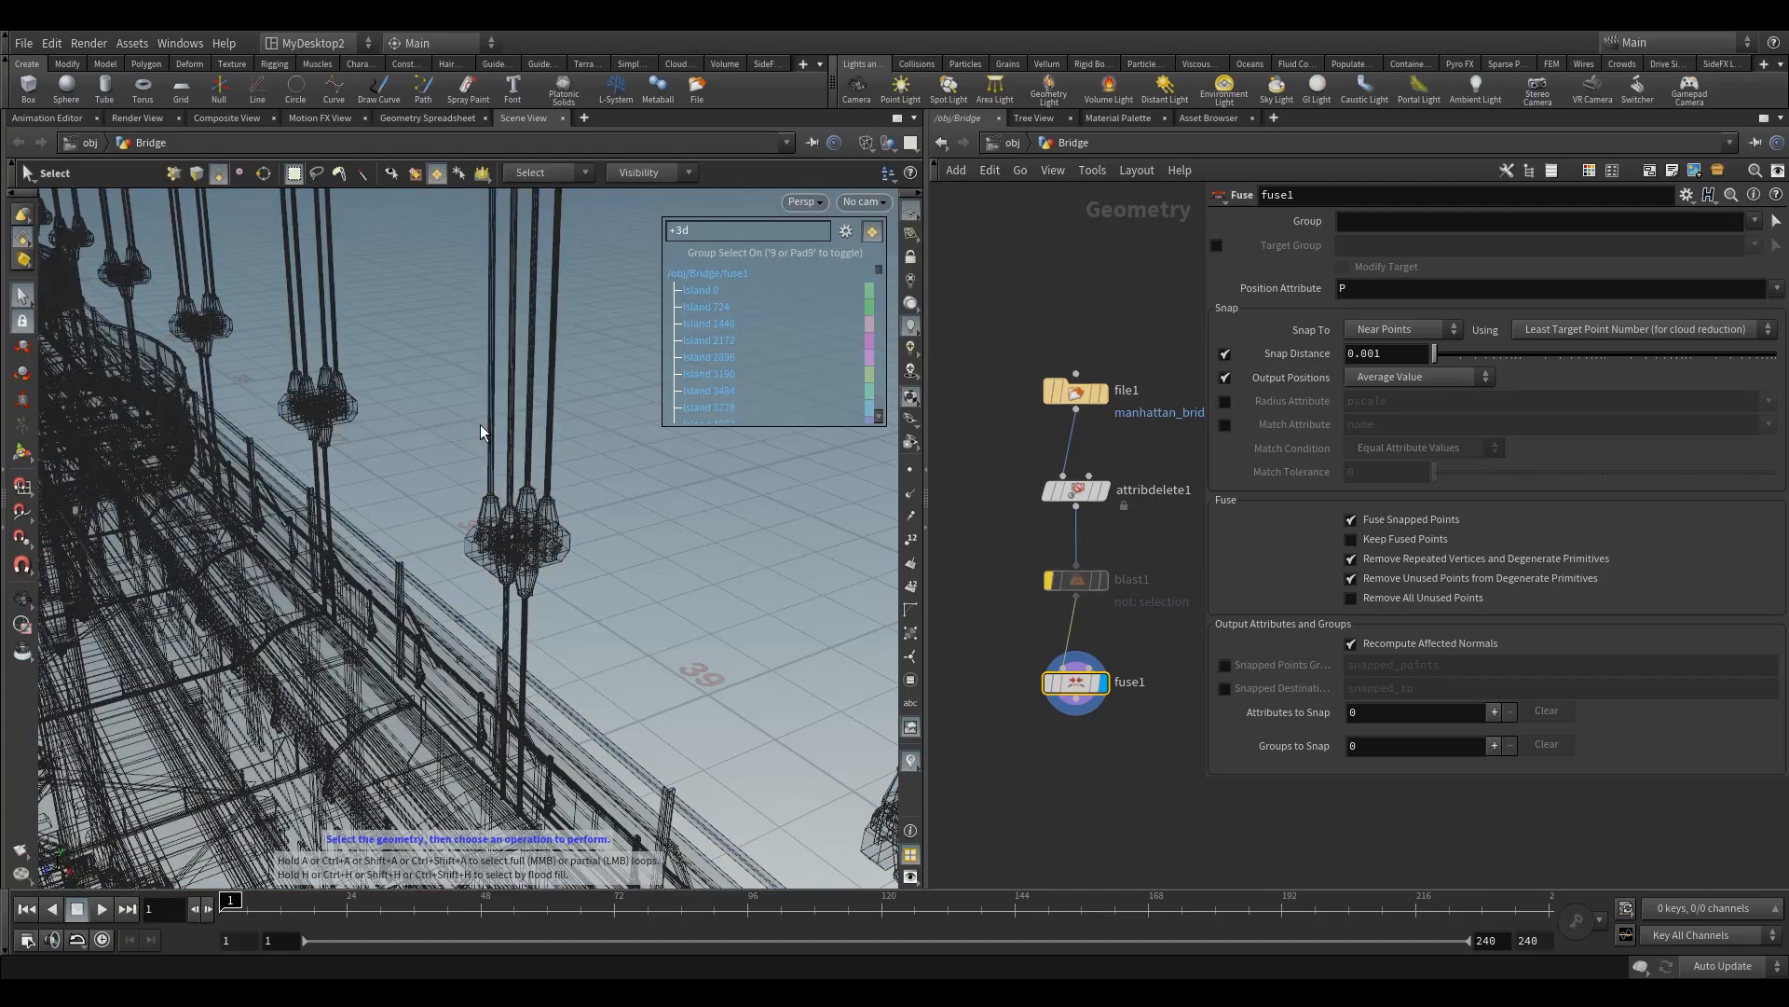
key(Escape)
mouse_move(559, 411)
right_down()
mouse_move(483, 679)
mouse_move(150, 514)
mouse_move(311, 467)
right_up()
drag(311, 467, 820, 382)
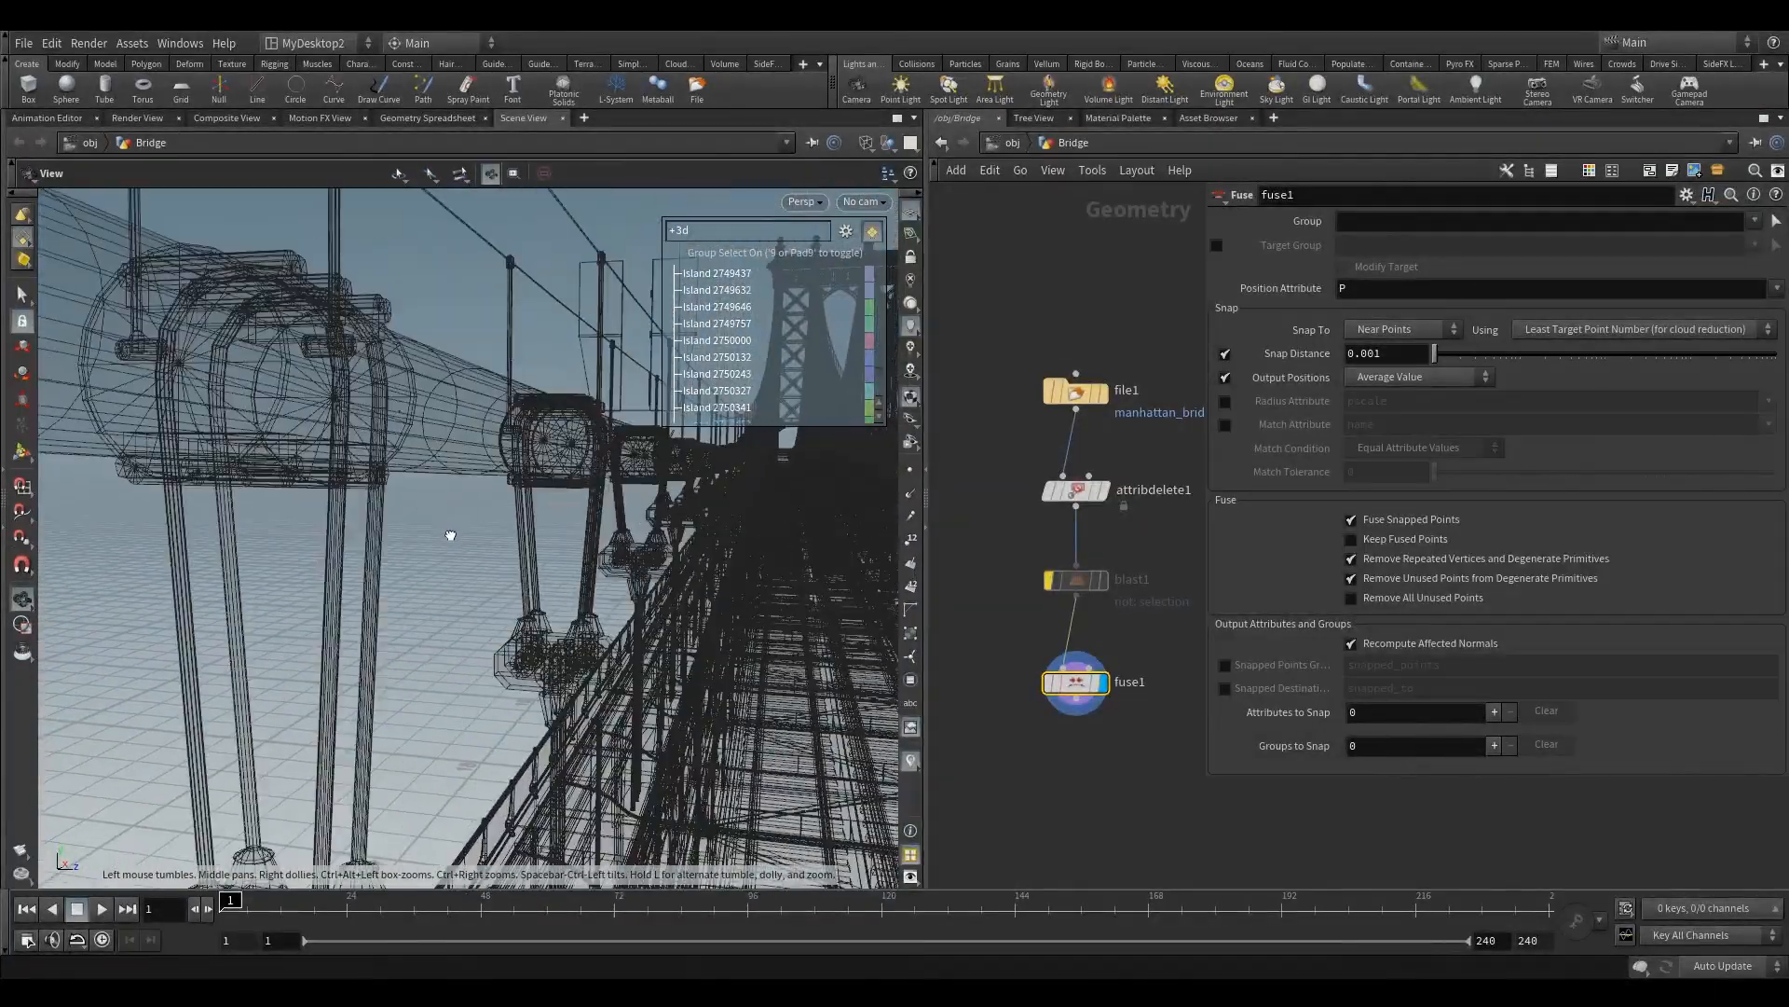
middle_drag(450, 535, 448, 472)
right_drag(459, 437, 539, 438)
Step: Toggle fuse1's bypass to compare the wireframe and set its Snap Distance to 0.0001
mouse_move(1051, 663)
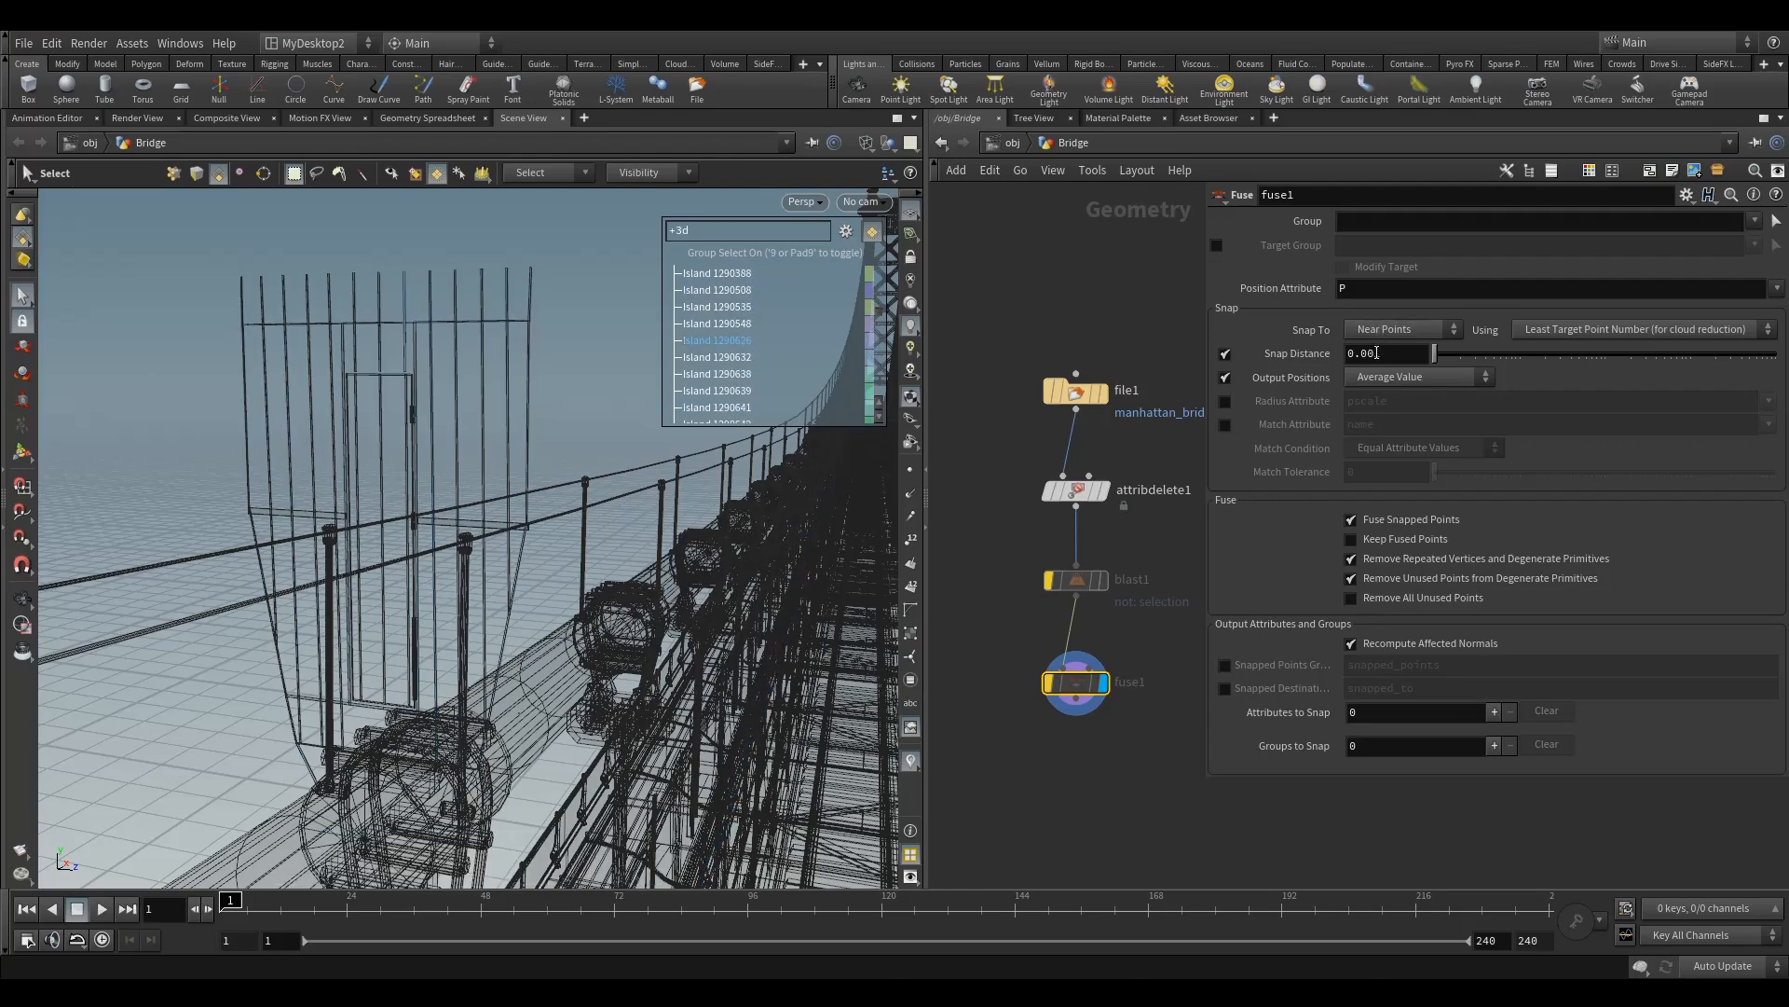
click(1376, 360)
key(Return)
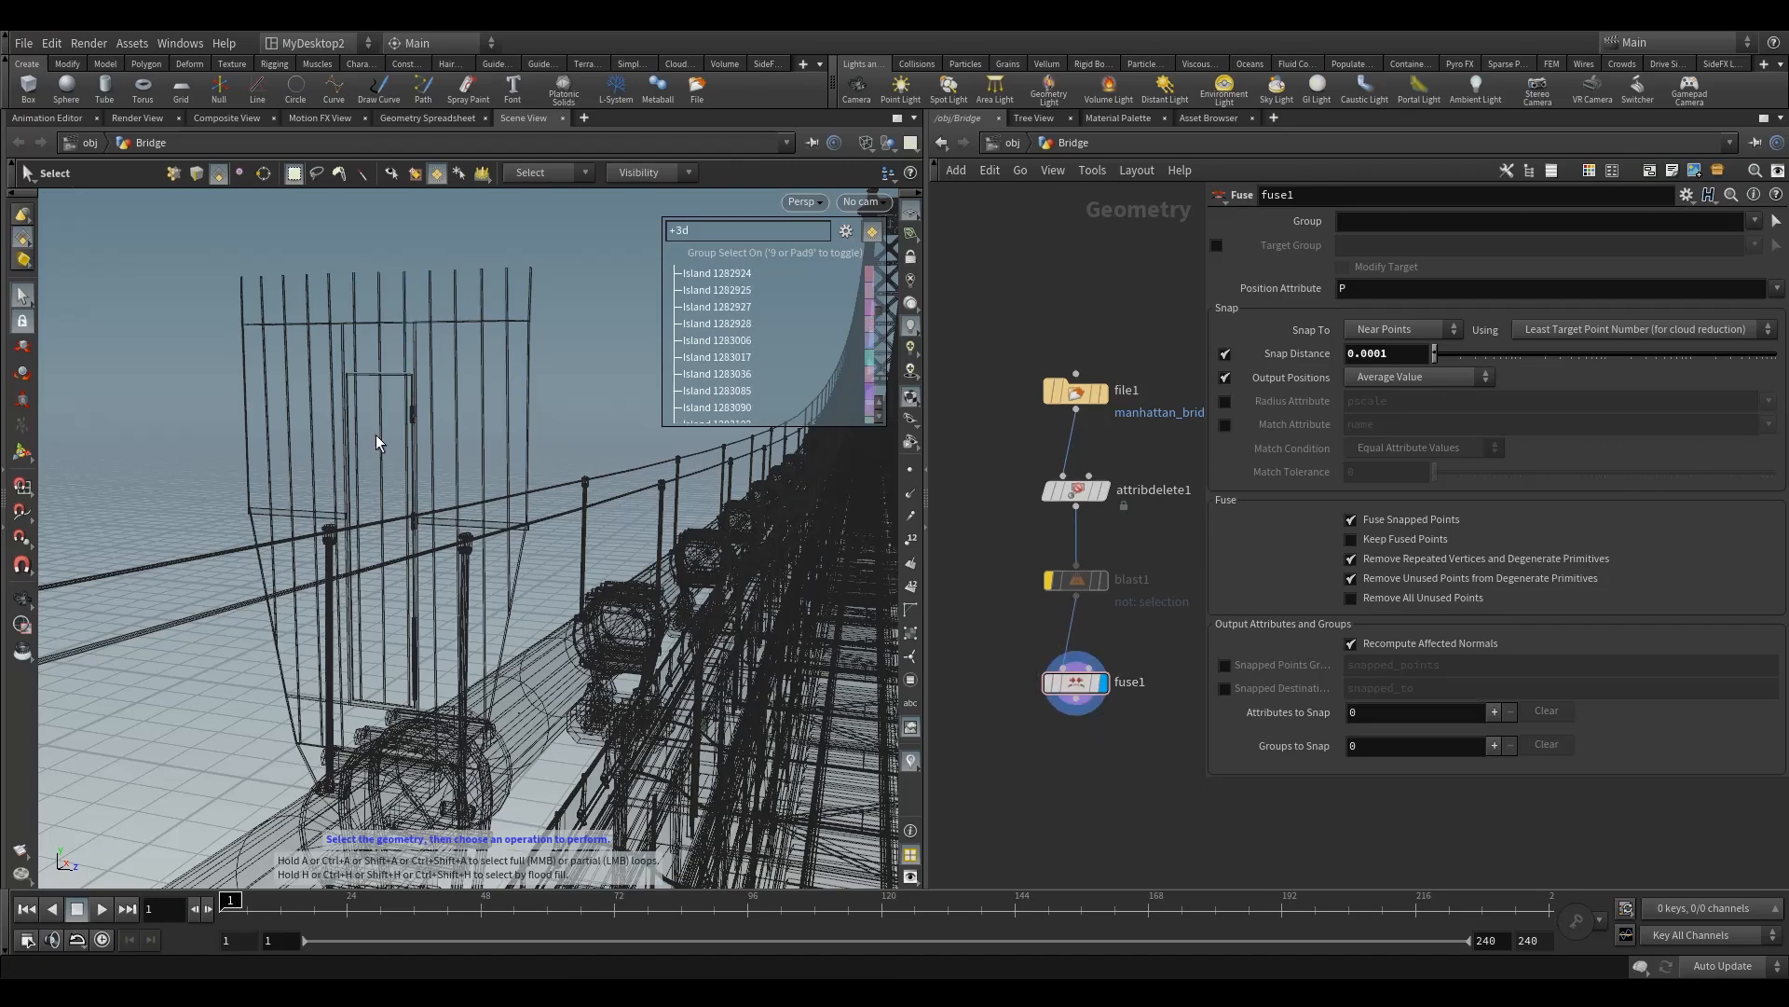
Step: Turn off blast1's bypass, frame the isolated clamp and inspect its islands in wireframe from several sides
click(1049, 580)
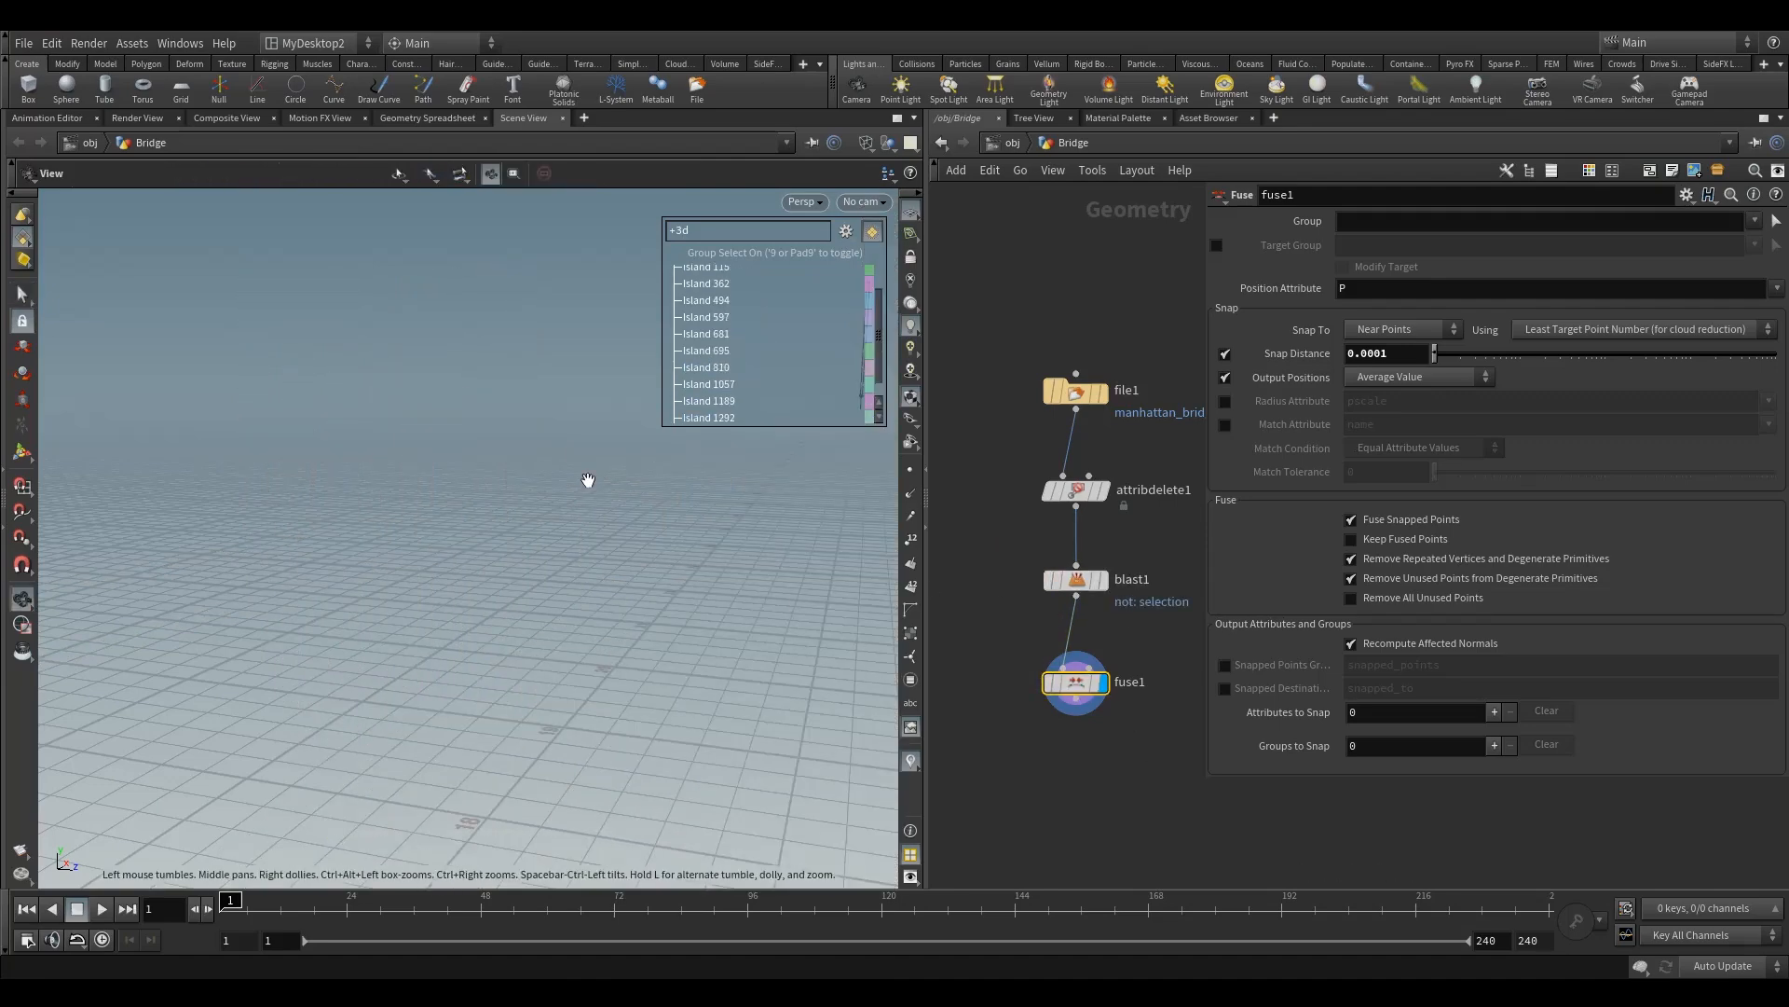
key(space+g)
alt+drag(464, 520, 522, 571)
alt+middle_drag(467, 776, 465, 576)
alt+right_drag(465, 576, 799, 537)
alt+middle_drag(518, 575, 389, 560)
alt+right_drag(390, 559, 648, 531)
alt+middle_drag(496, 577, 512, 575)
drag(512, 575, 551, 633)
alt+right_drag(652, 604, 519, 641)
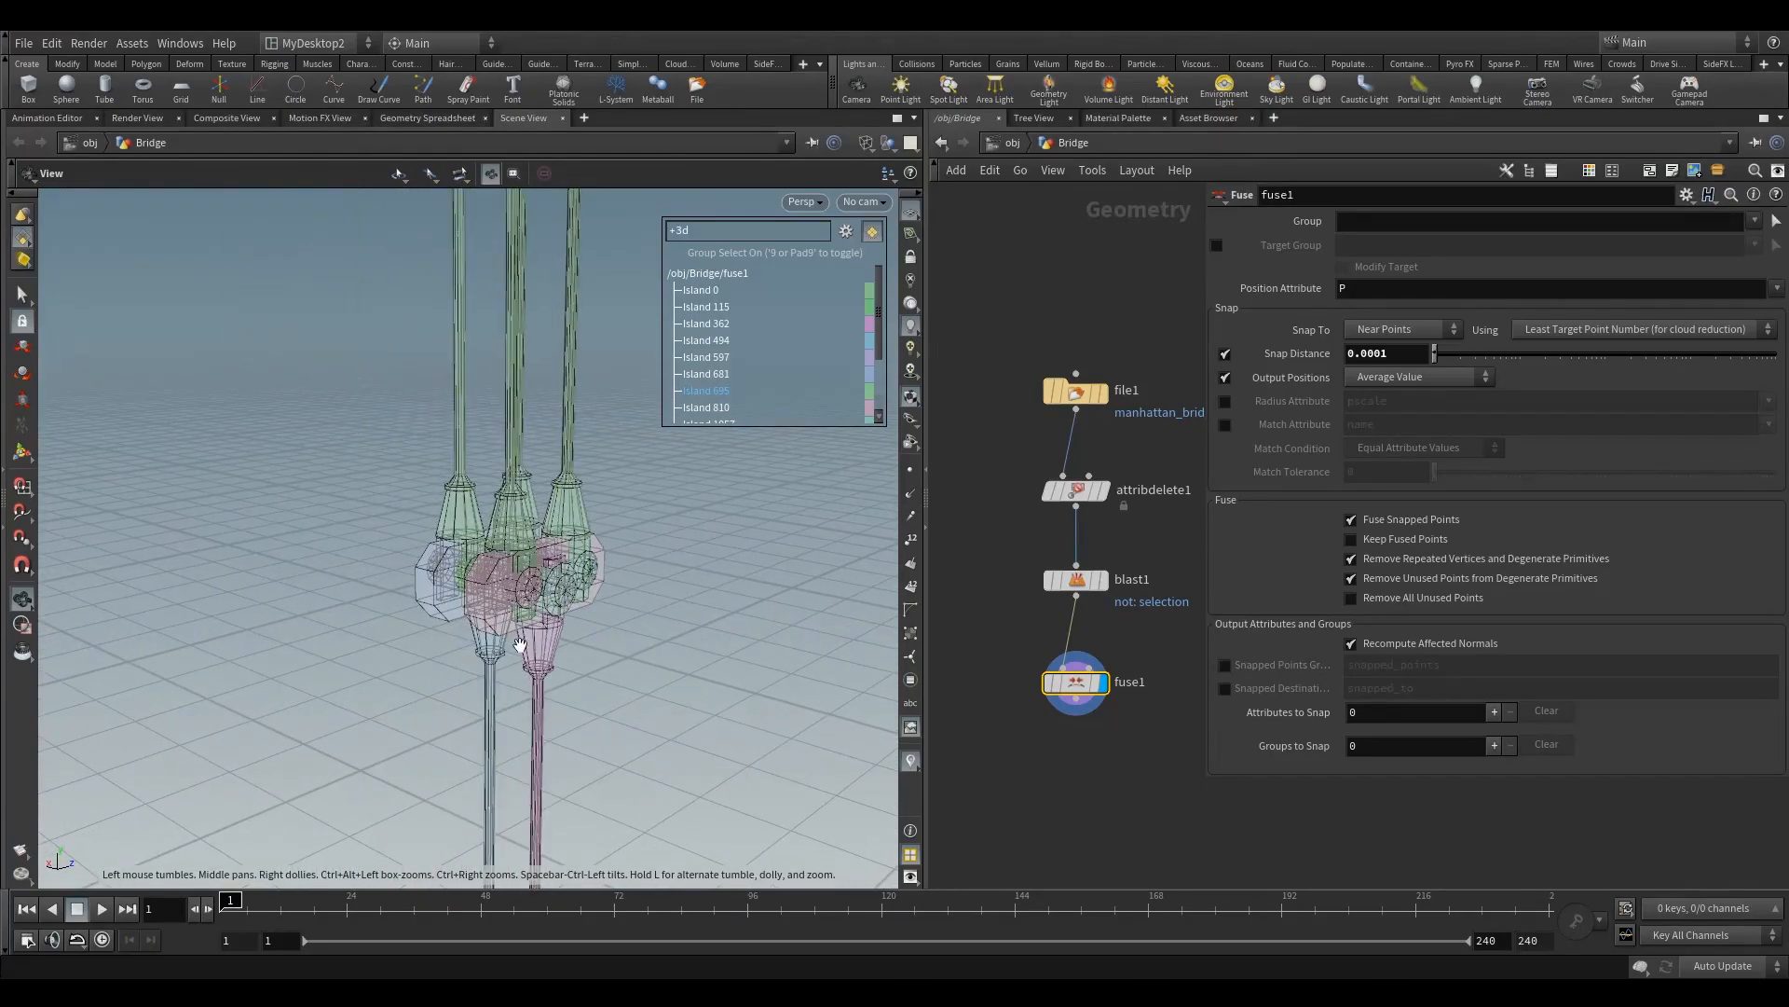
Step: Add a Transform node below fuse1 and select the blast1 node
middle_drag(1006, 603, 1035, 488)
middle_drag(1067, 614, 1023, 499)
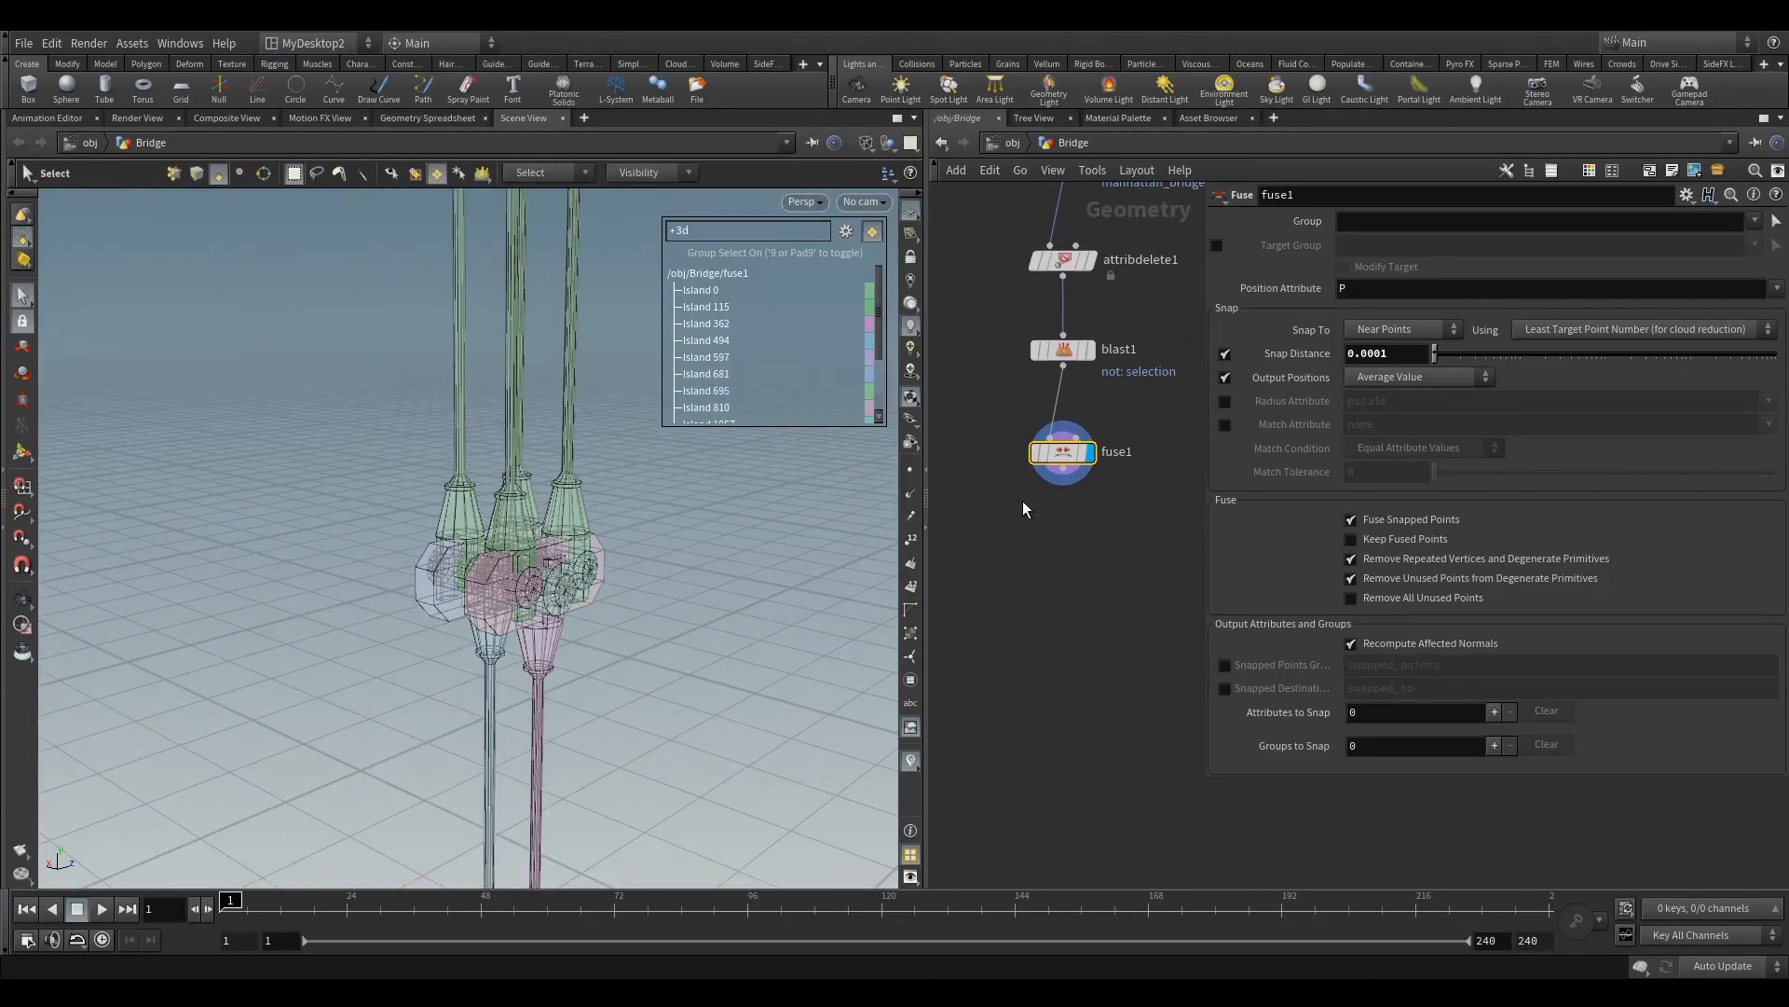
key(Tab)
mouse_move(1131, 620)
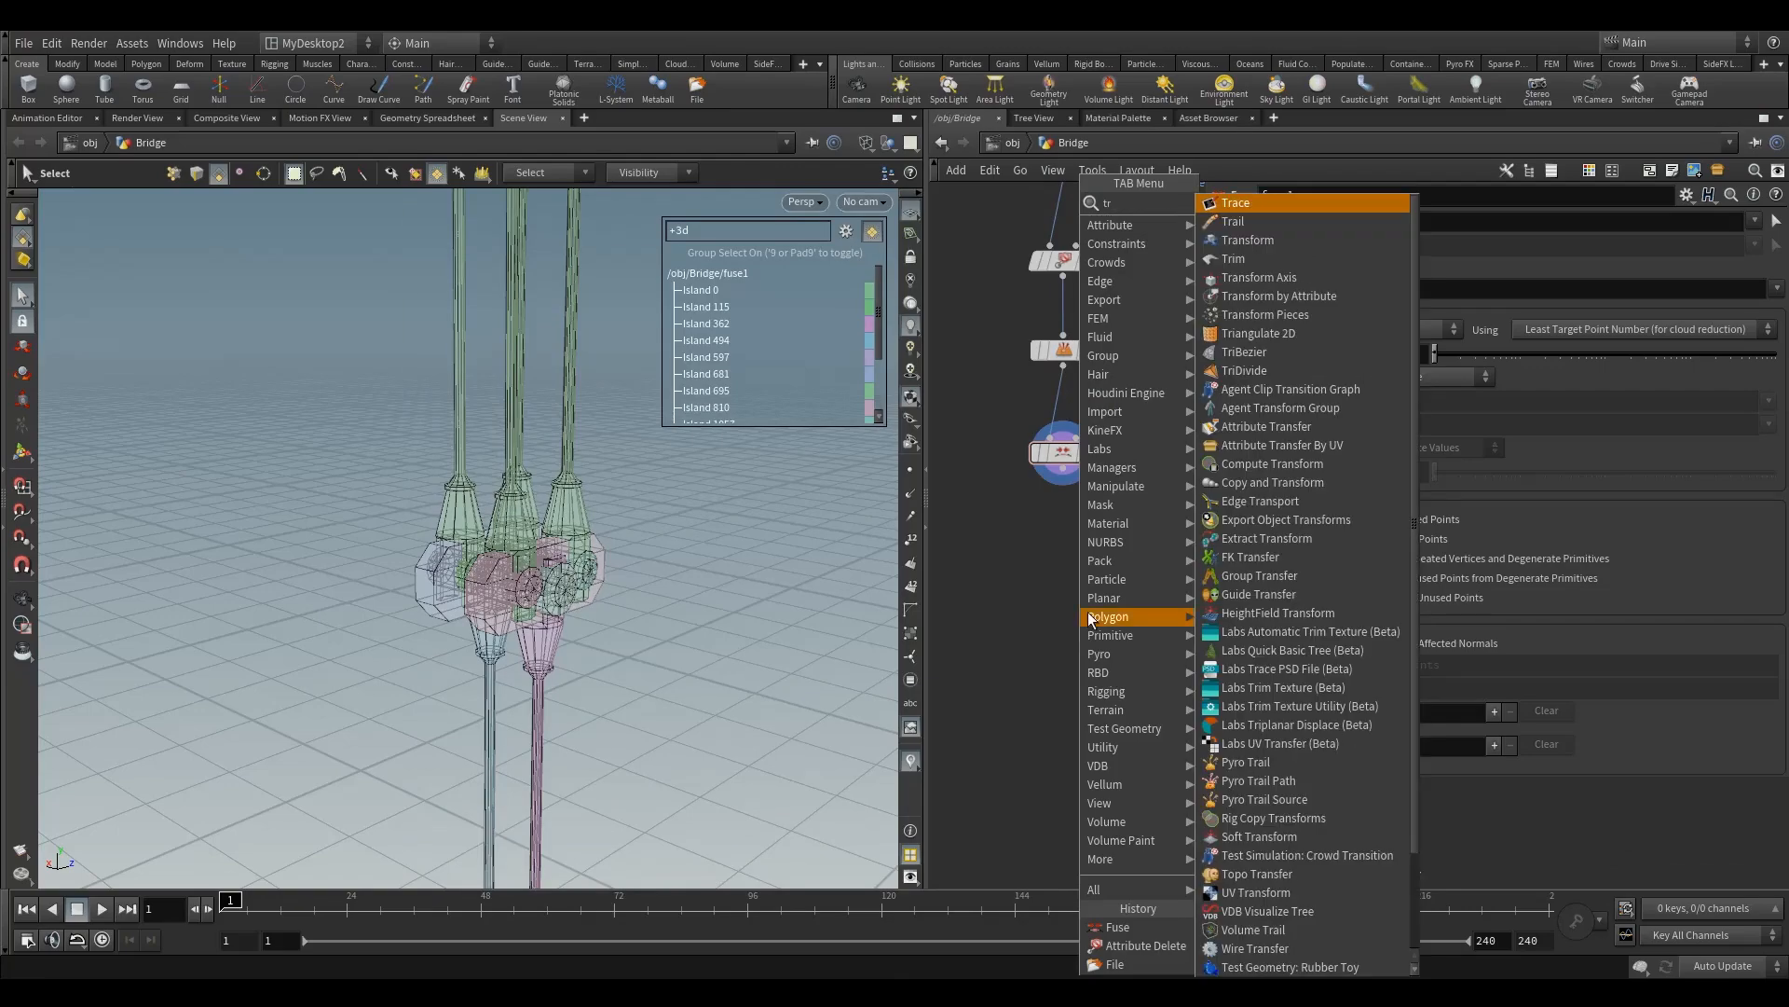
click(1247, 254)
click(1064, 572)
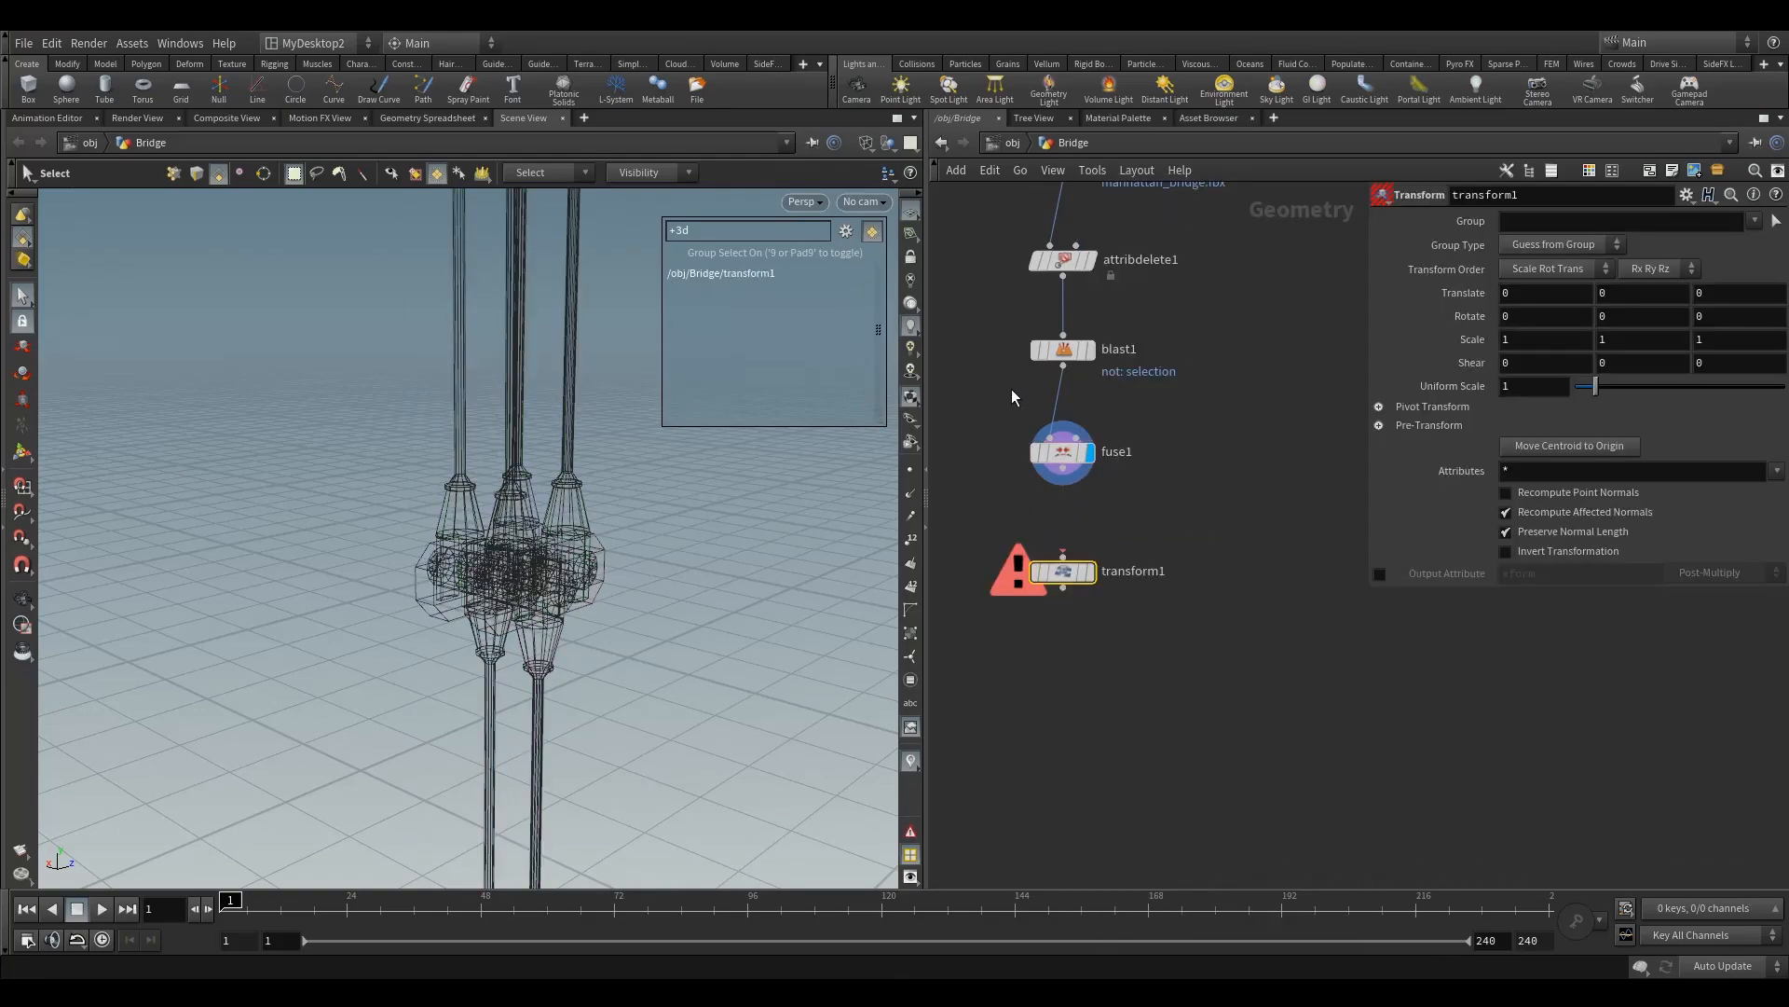
click(1062, 349)
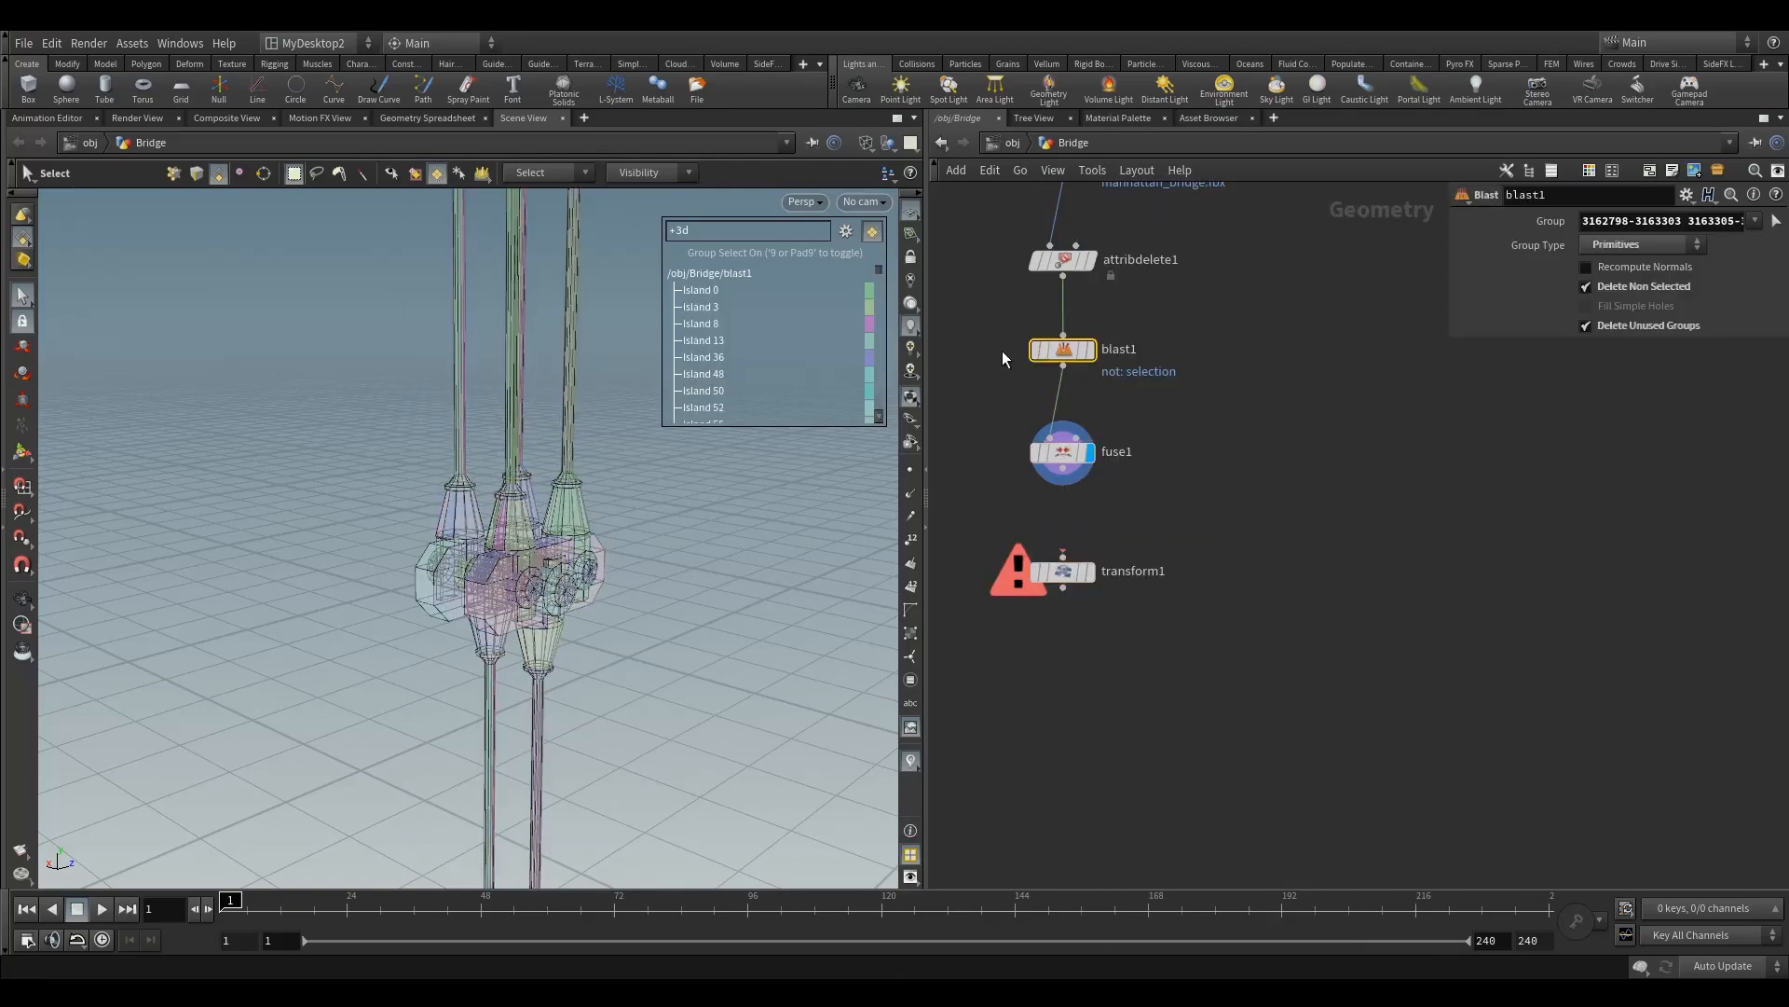
Step: Delete the blast1 node, connect fuse1's output to transform1, and make transform1 the displayed node
key(Delete)
click(1057, 356)
drag(1062, 468, 1063, 557)
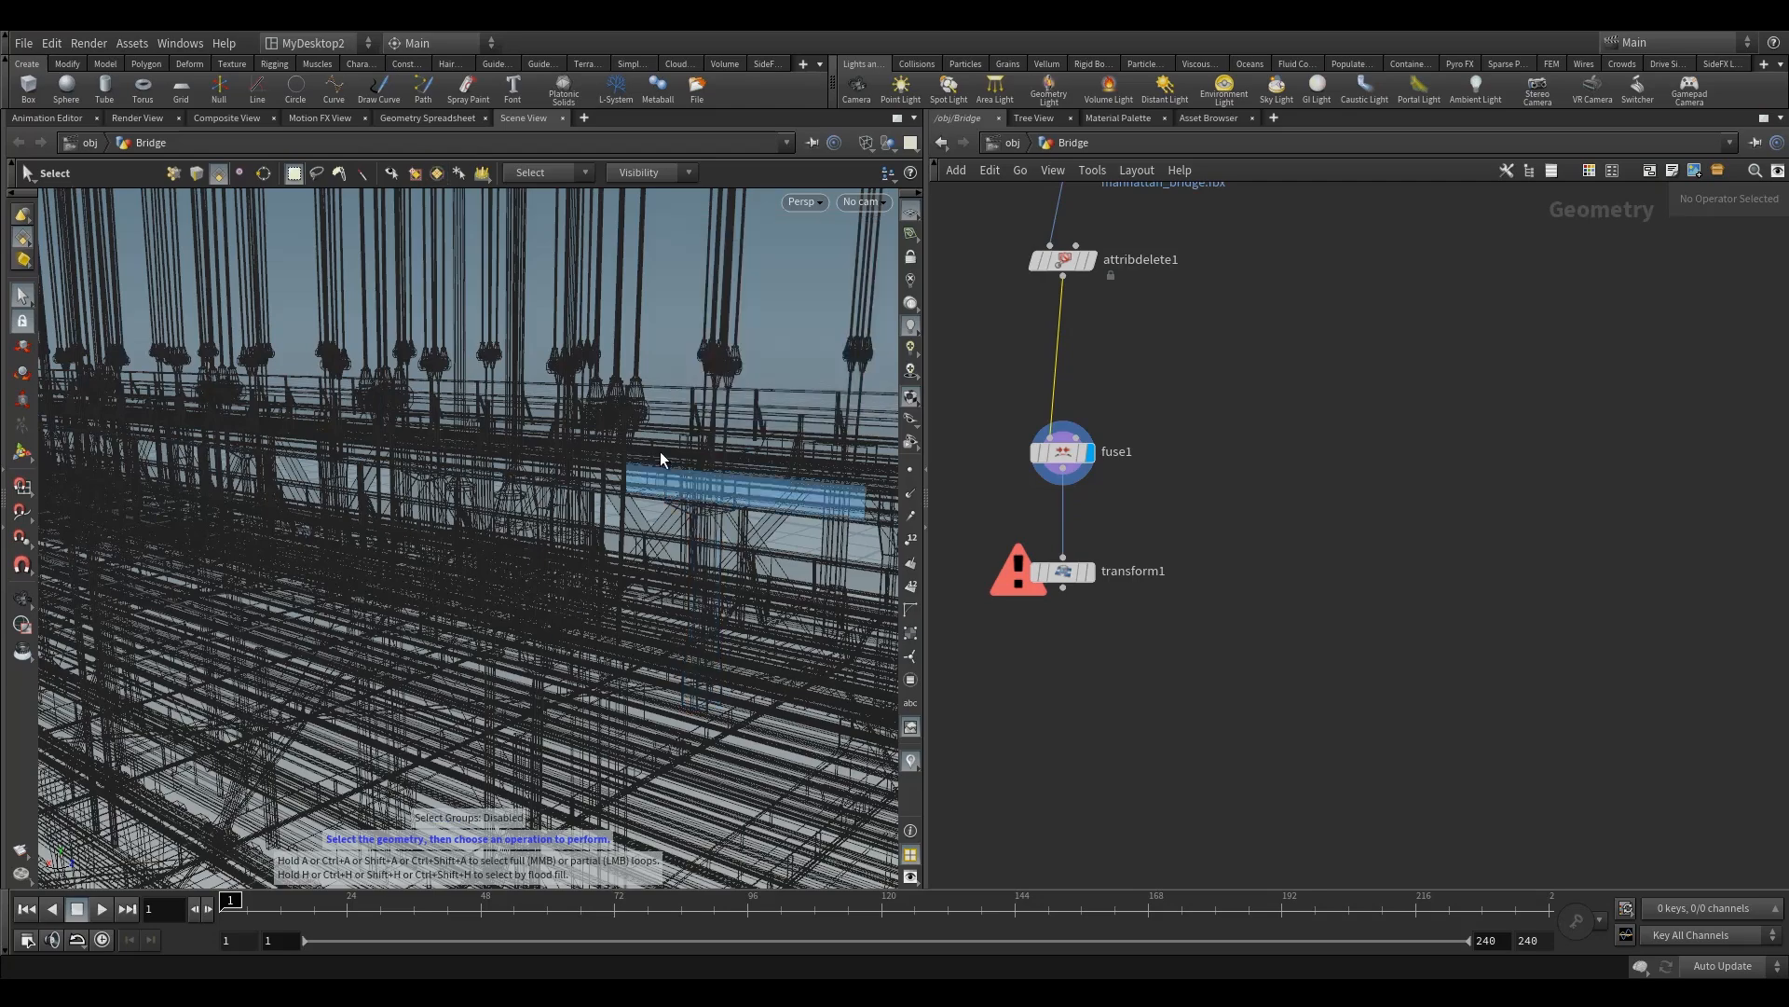
click(1060, 573)
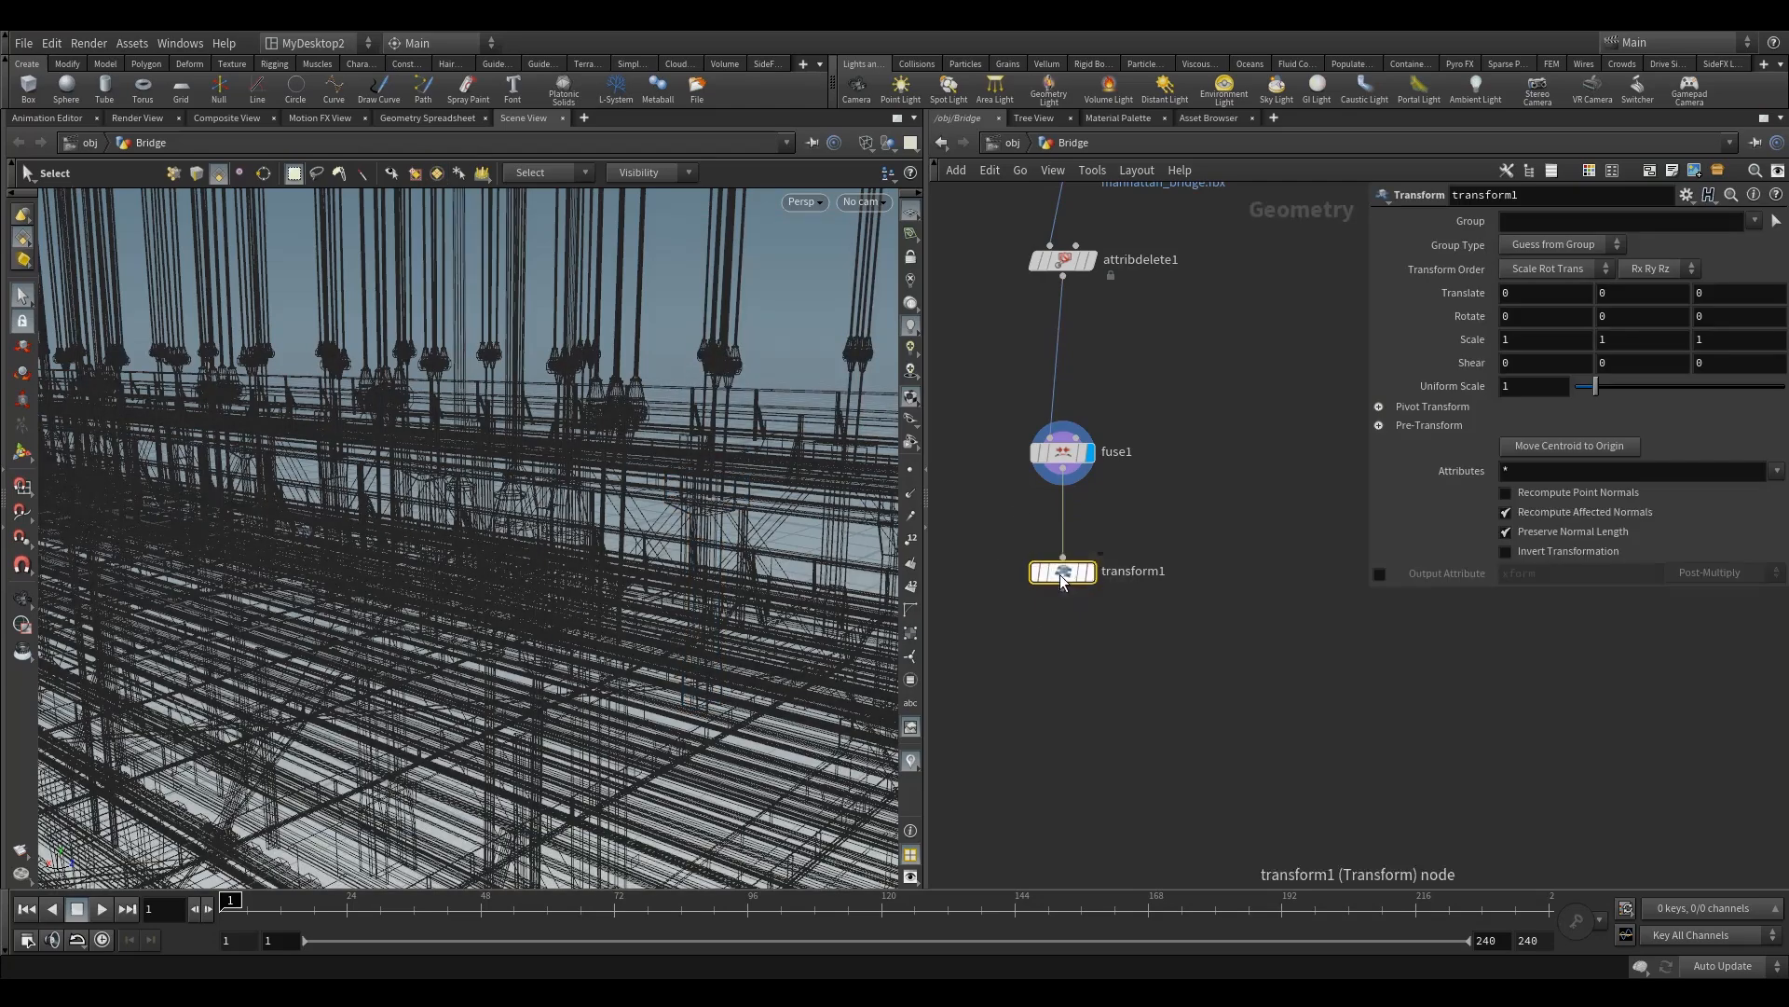
click(1089, 572)
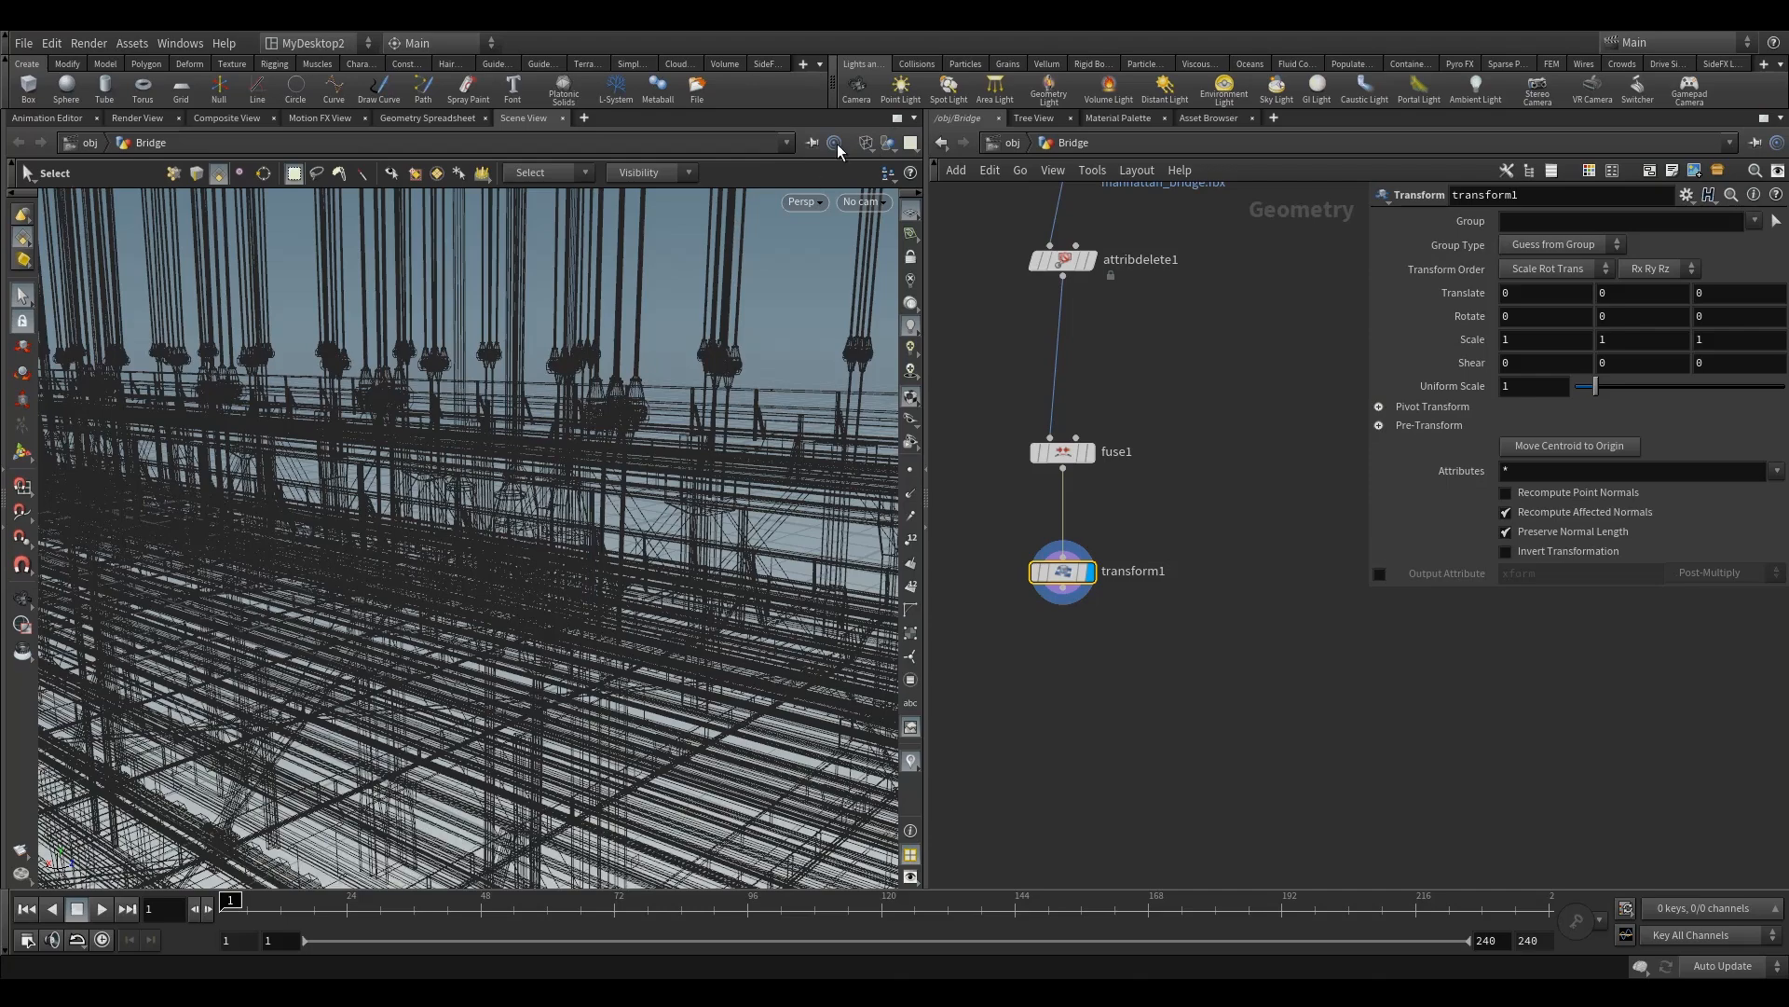
Step: Set the viewport shading to Wireframe Bounding Box and frame the whole bridge against the grid origin
click(866, 143)
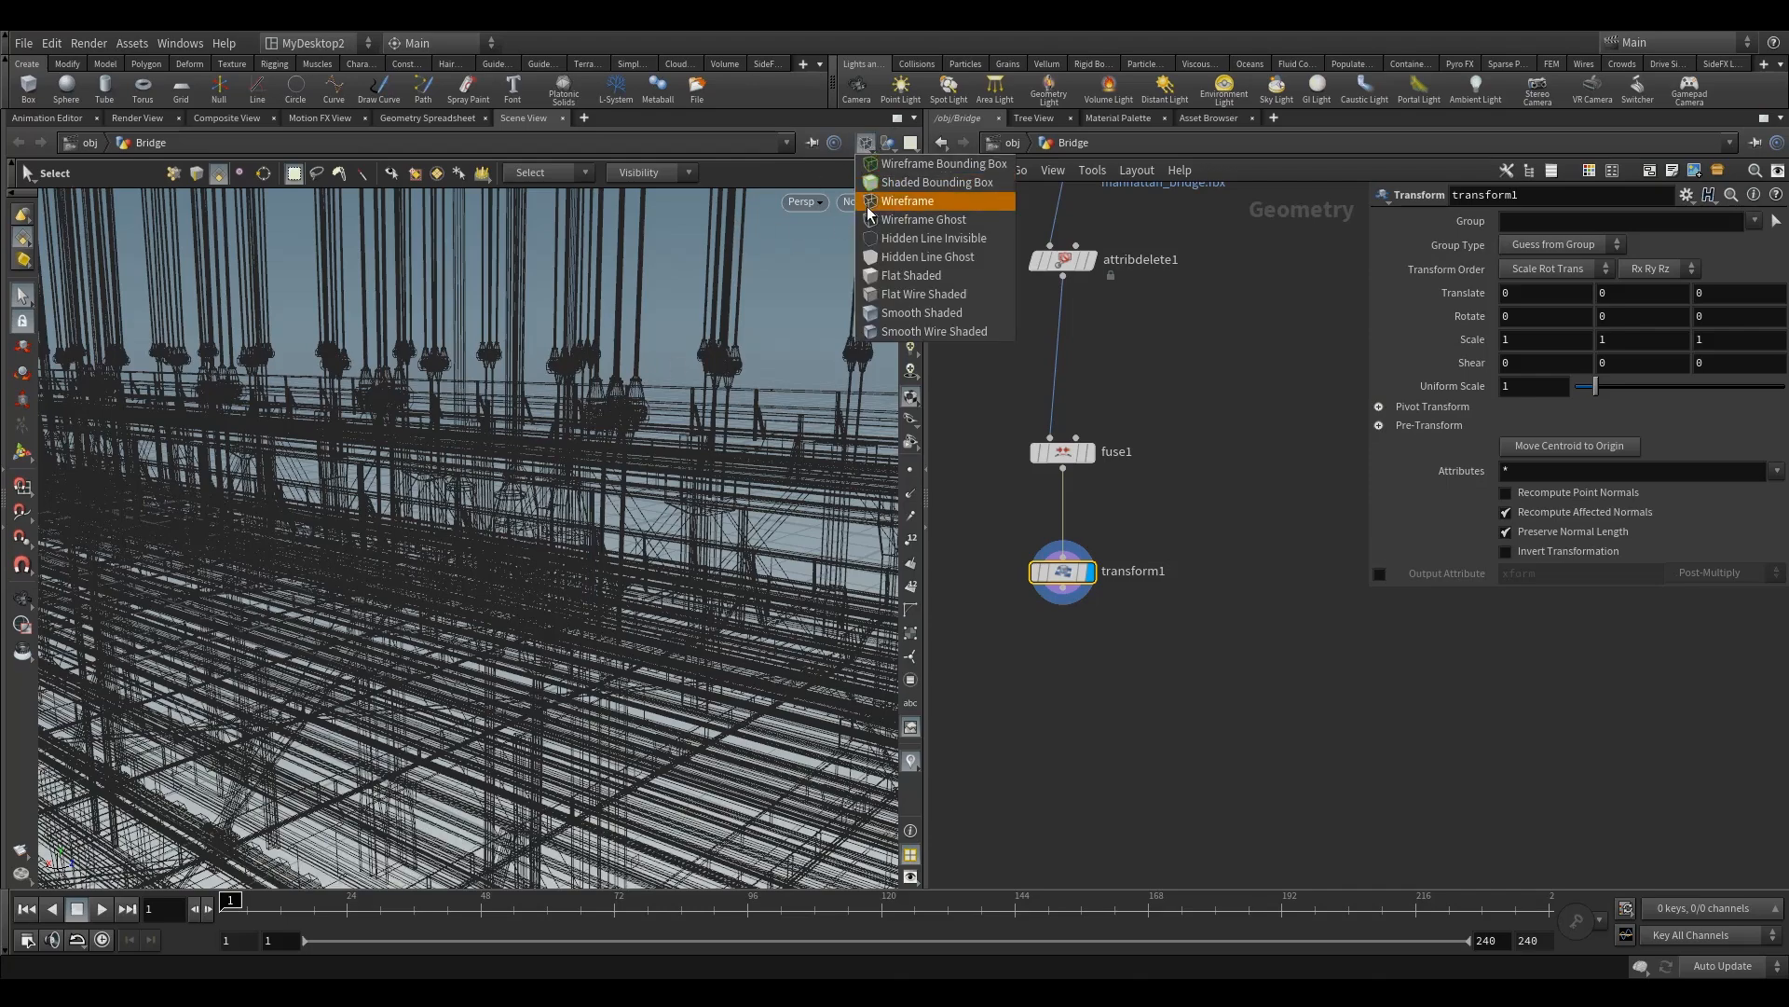
click(924, 170)
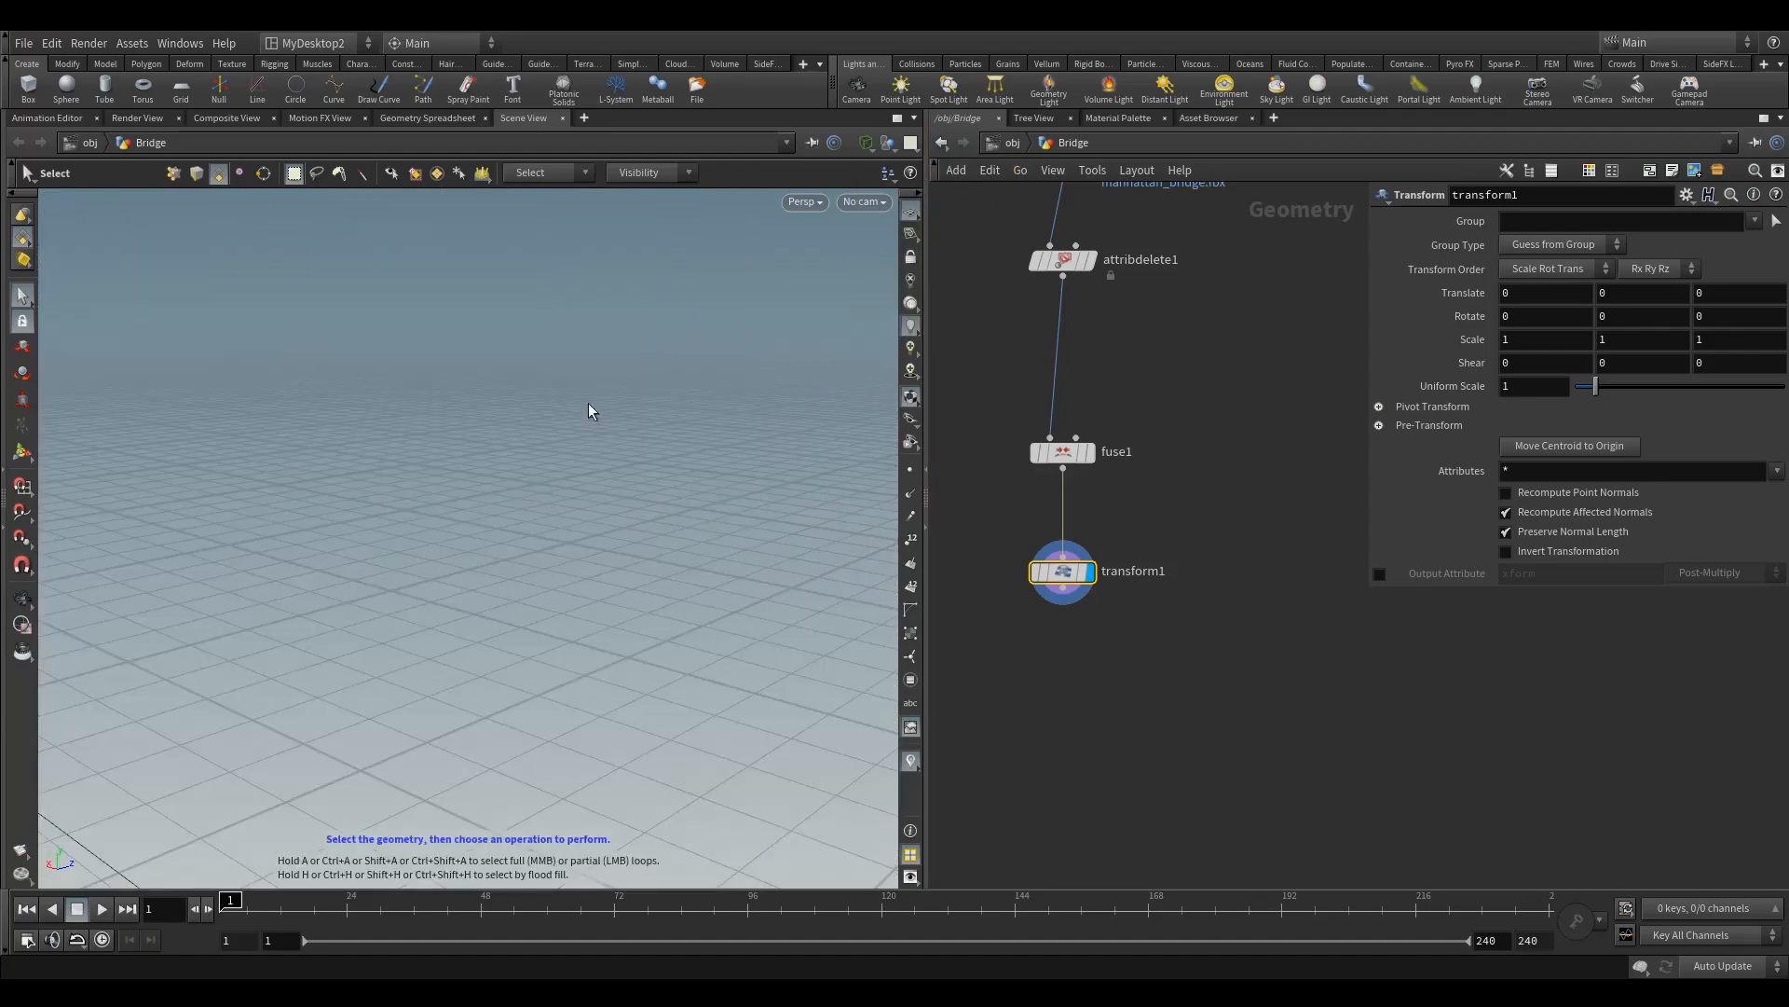
key(space+g)
alt+drag(534, 484, 488, 541)
key(s)
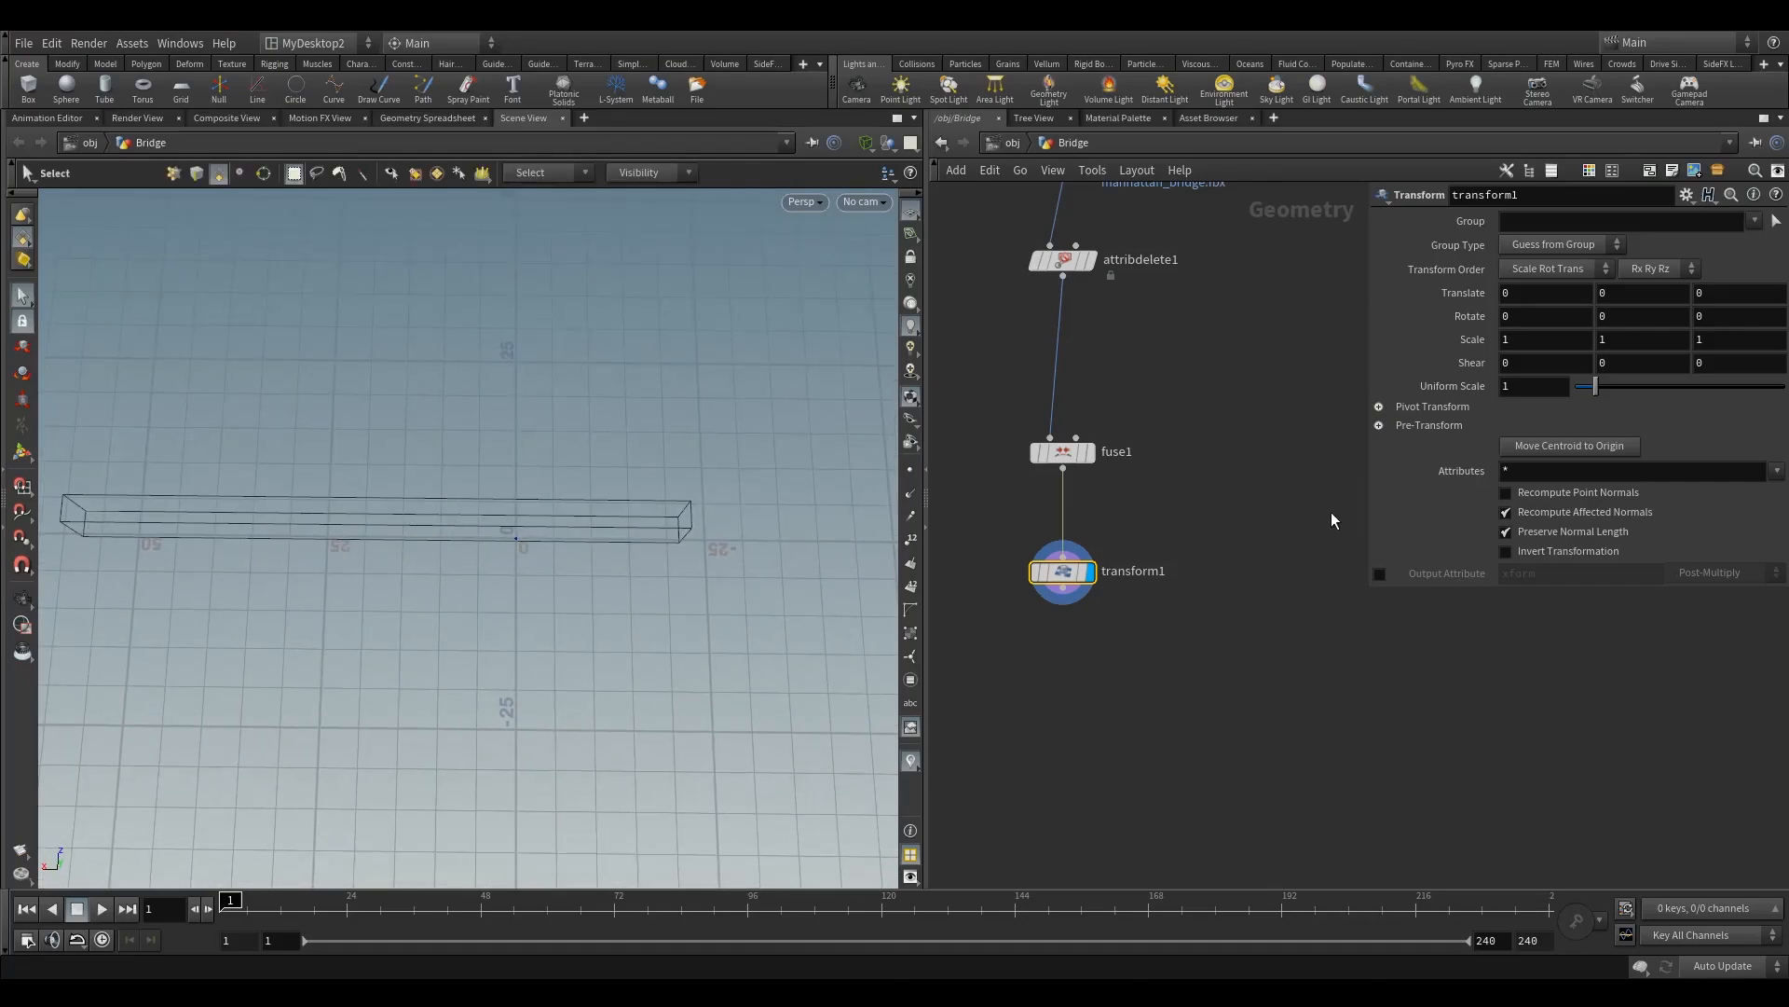
Step: Set transform1's X translation to -17 and check the bridge's centring from the top view
middle_click(1533, 294)
drag(1539, 296, 1270, 299)
text(-17)
key(Return)
alt+drag(496, 572, 494, 495)
key(space+2)
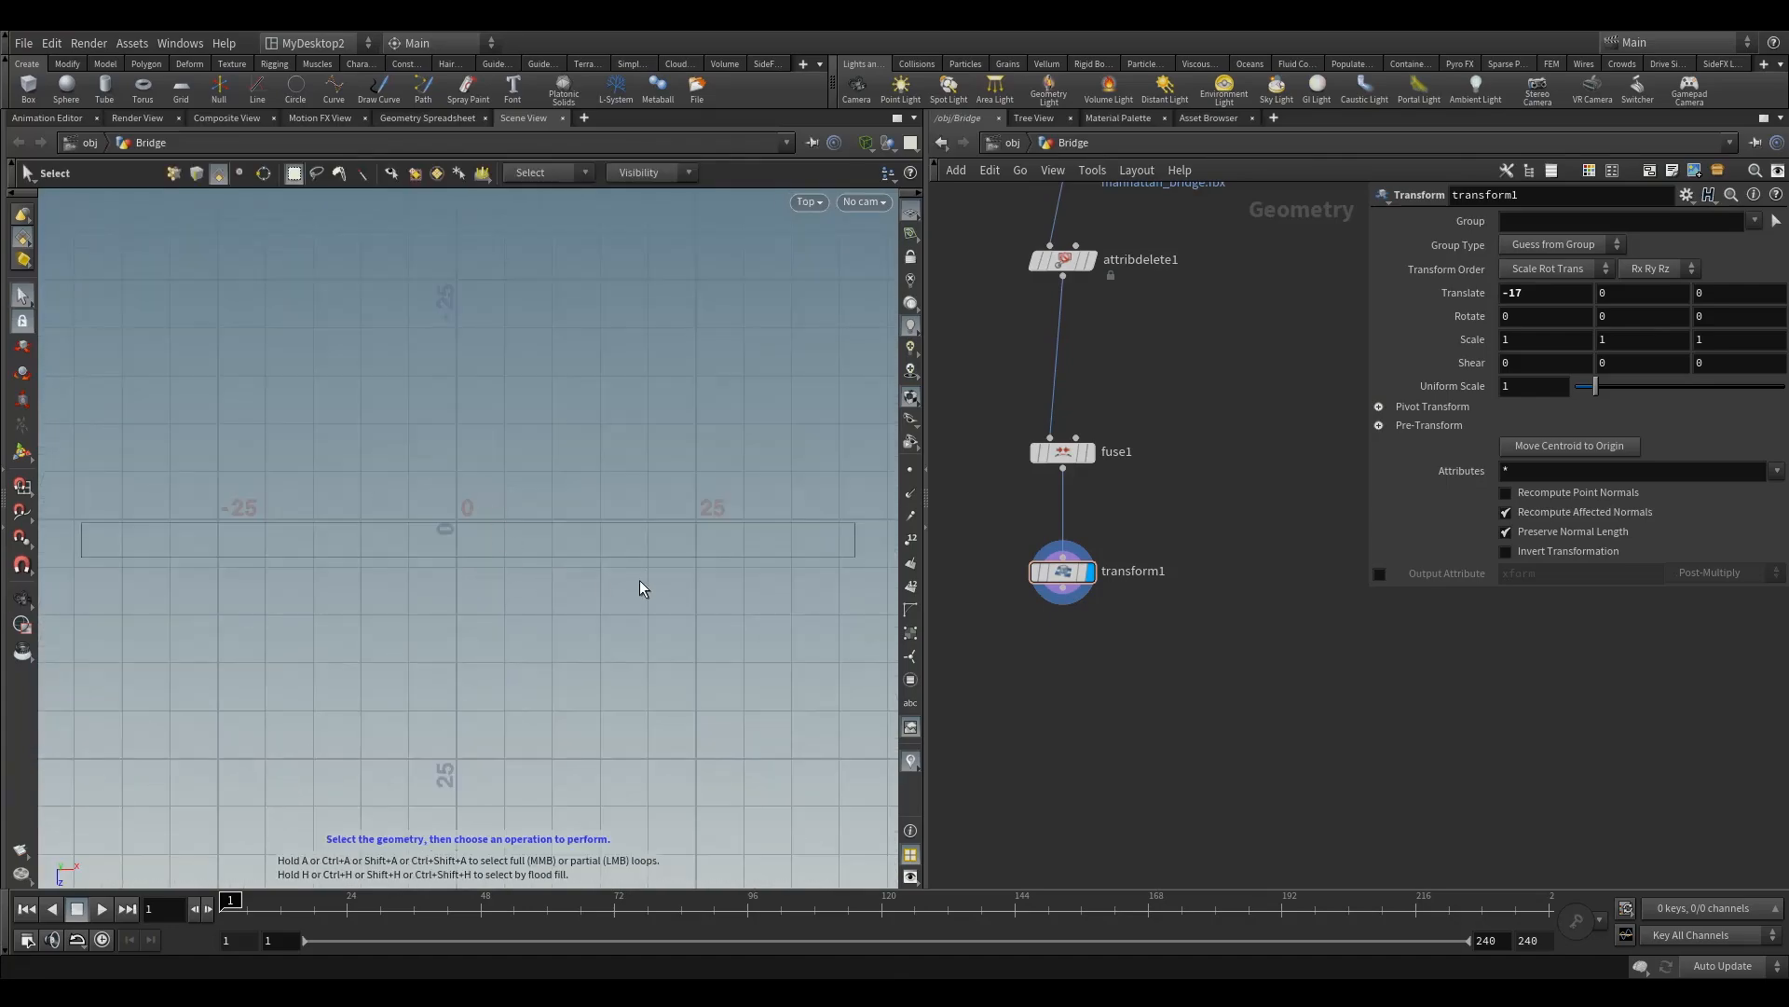
alt+middle_drag(567, 600, 538, 575)
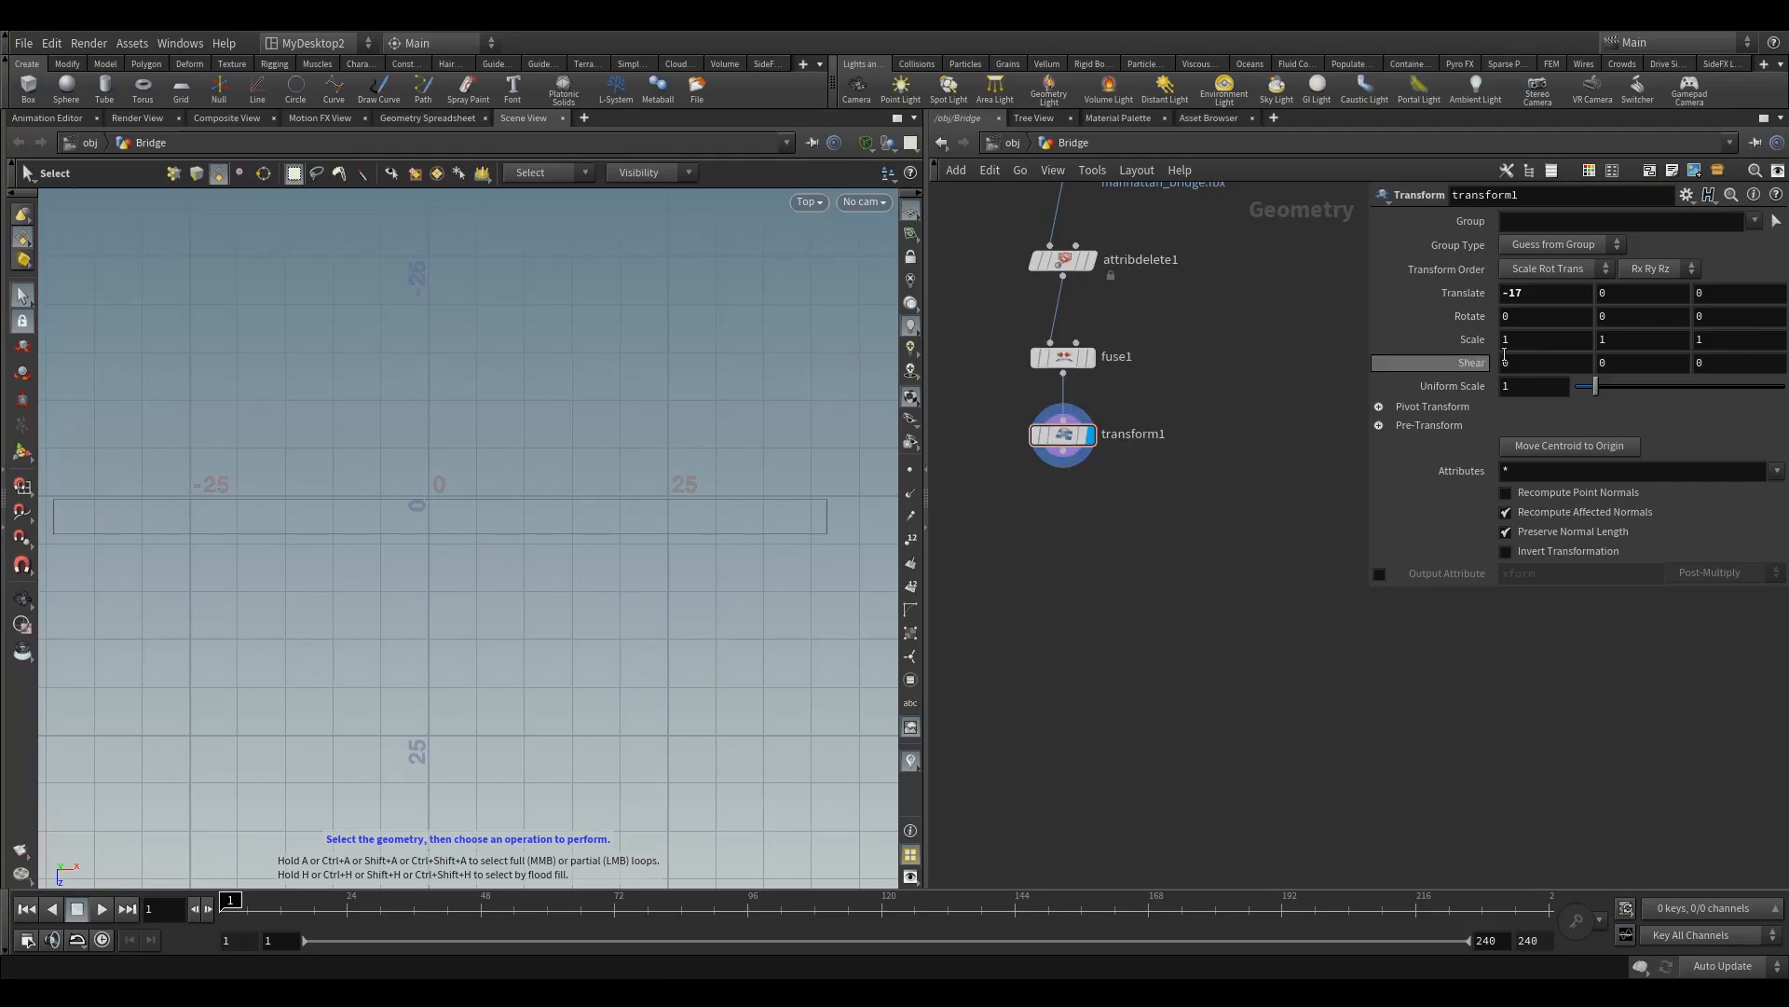
Step: Refine transform1's X translation to -17.5 and frame the whole node network
click(1533, 298)
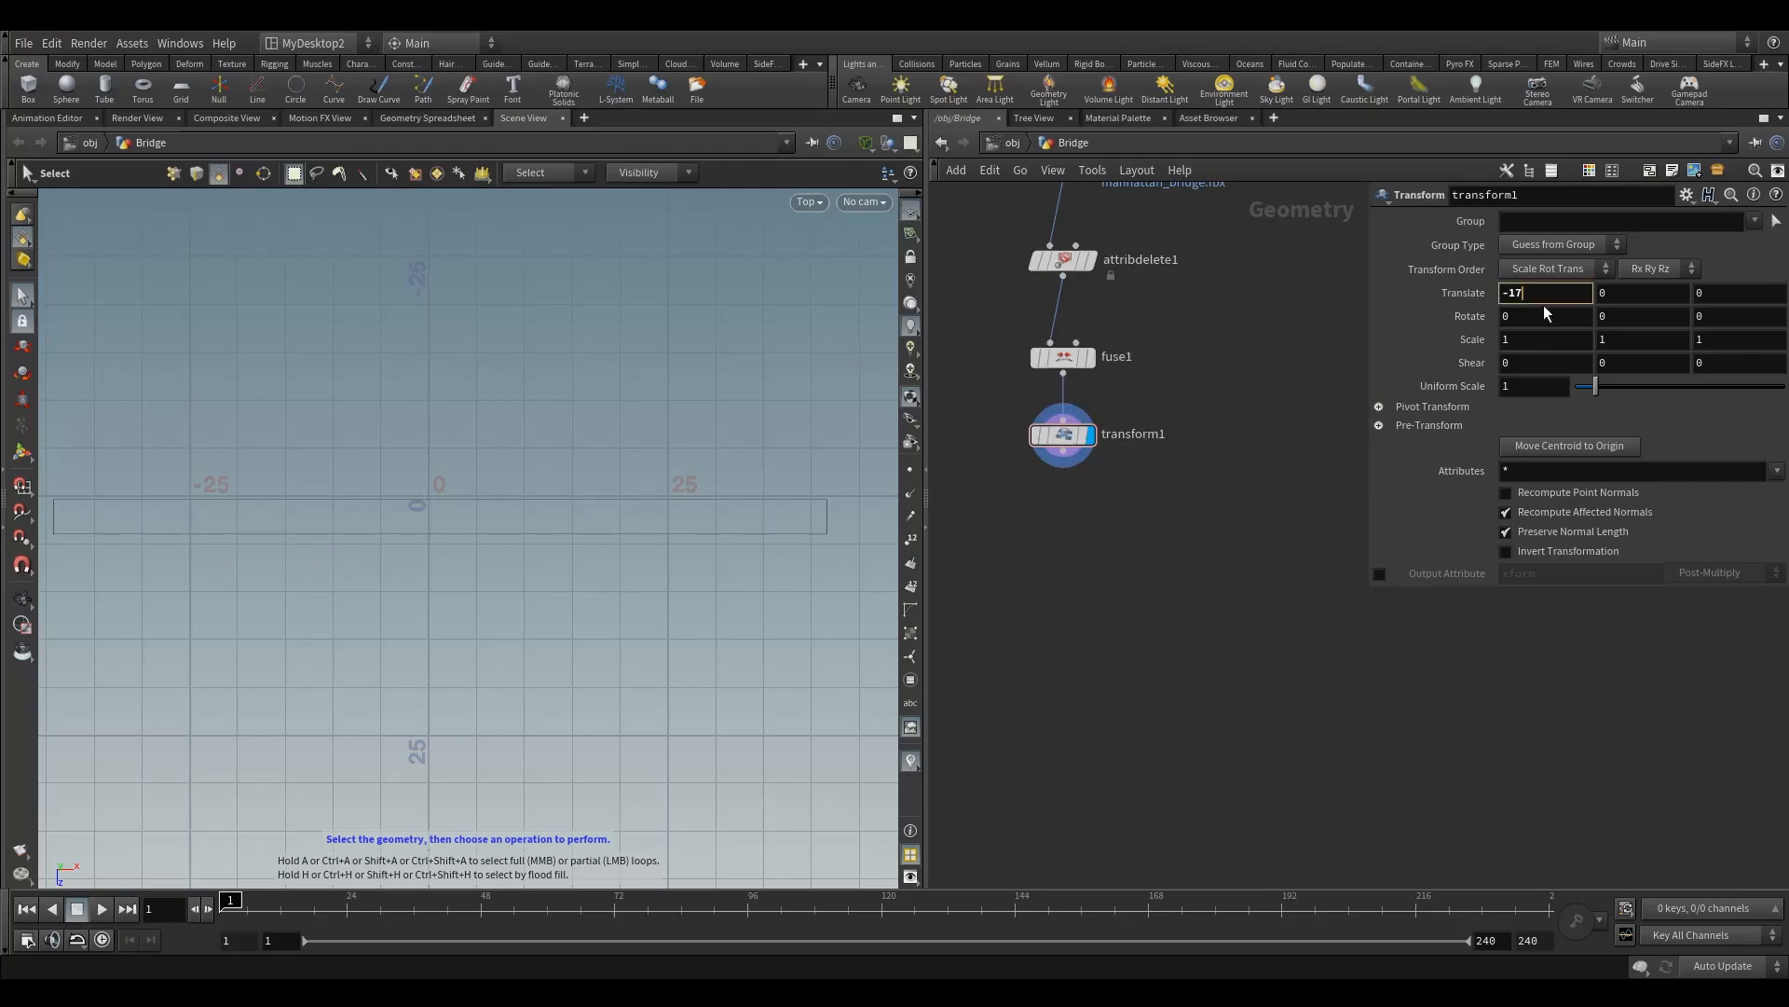
text(.5)
key(Return)
key(h)
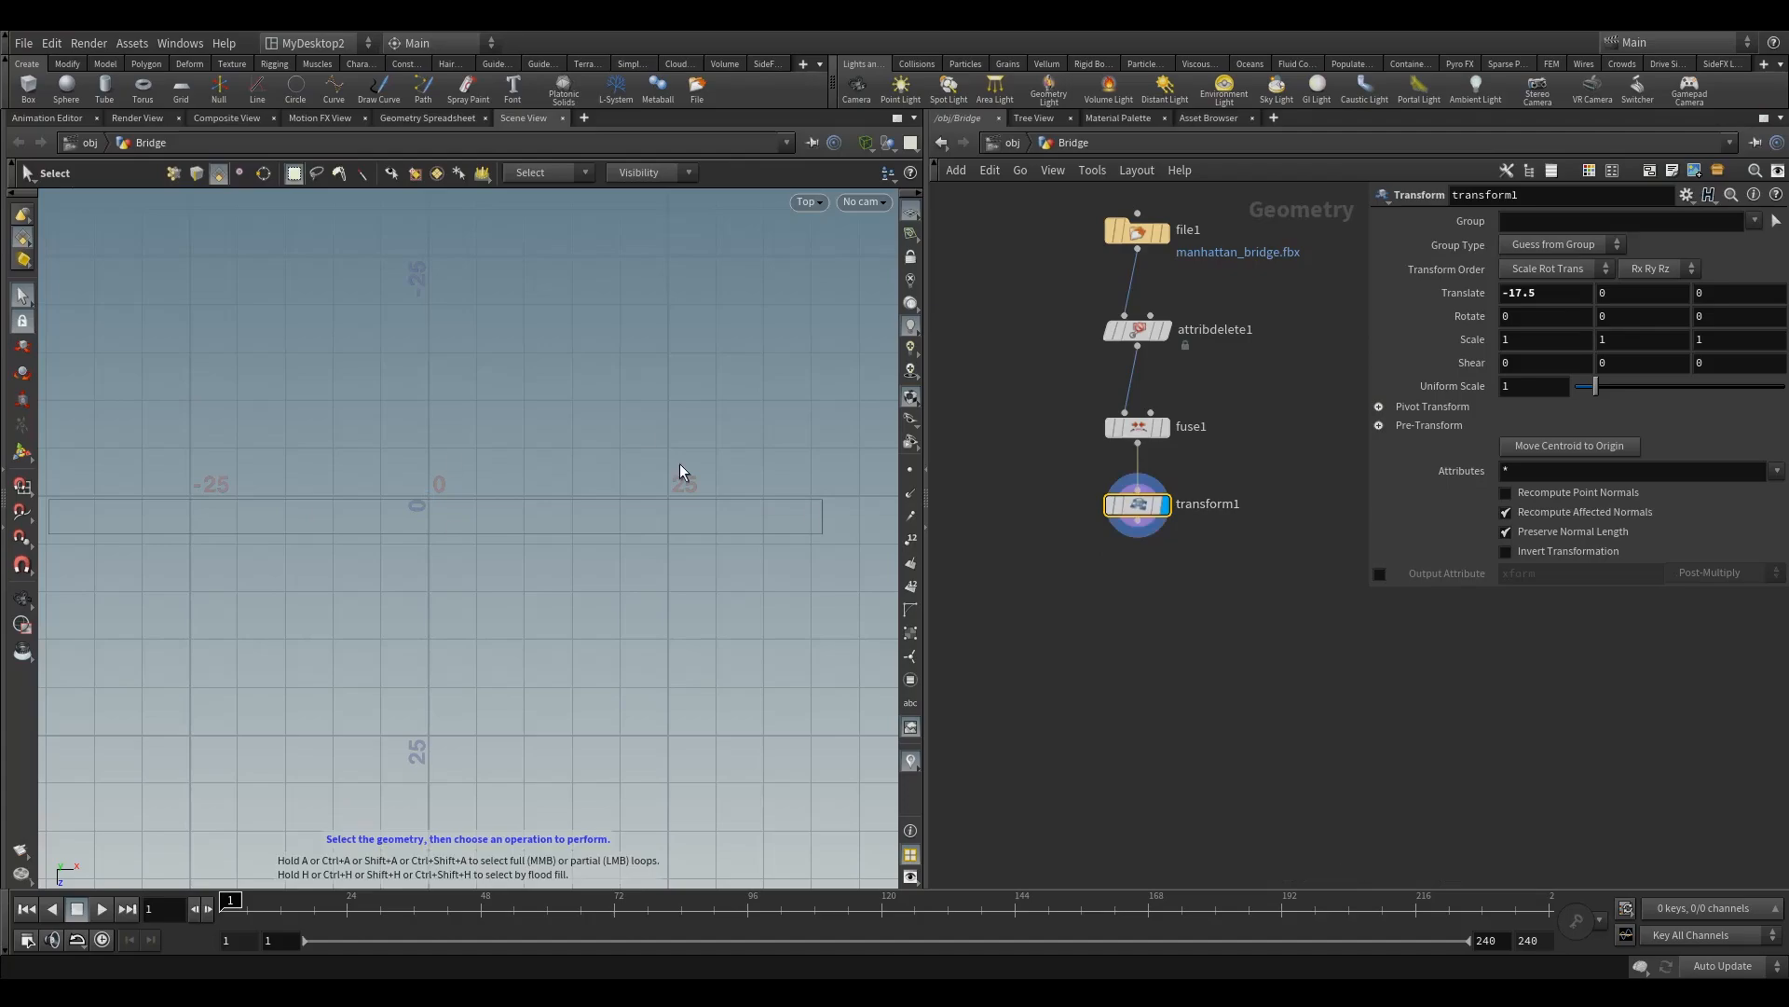
Step: Compare the point and primitive counts in the node info of transform1 and attribdelete1
mouse_move(1139, 511)
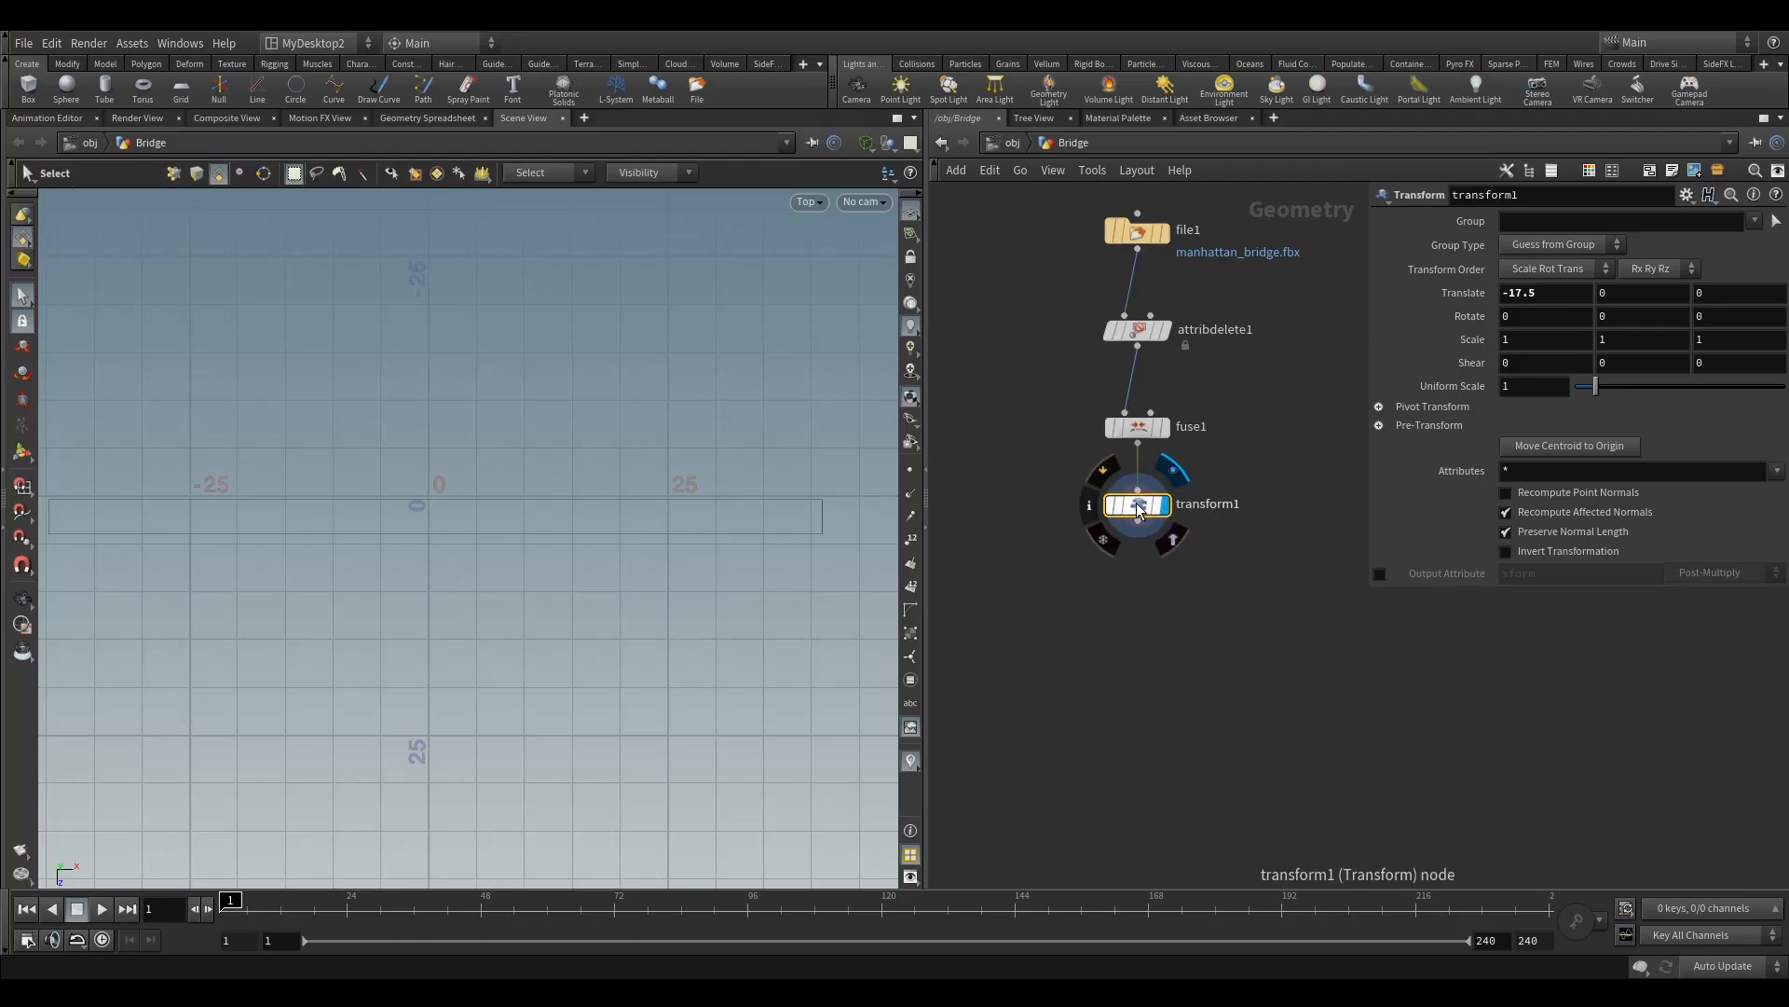
click(1089, 511)
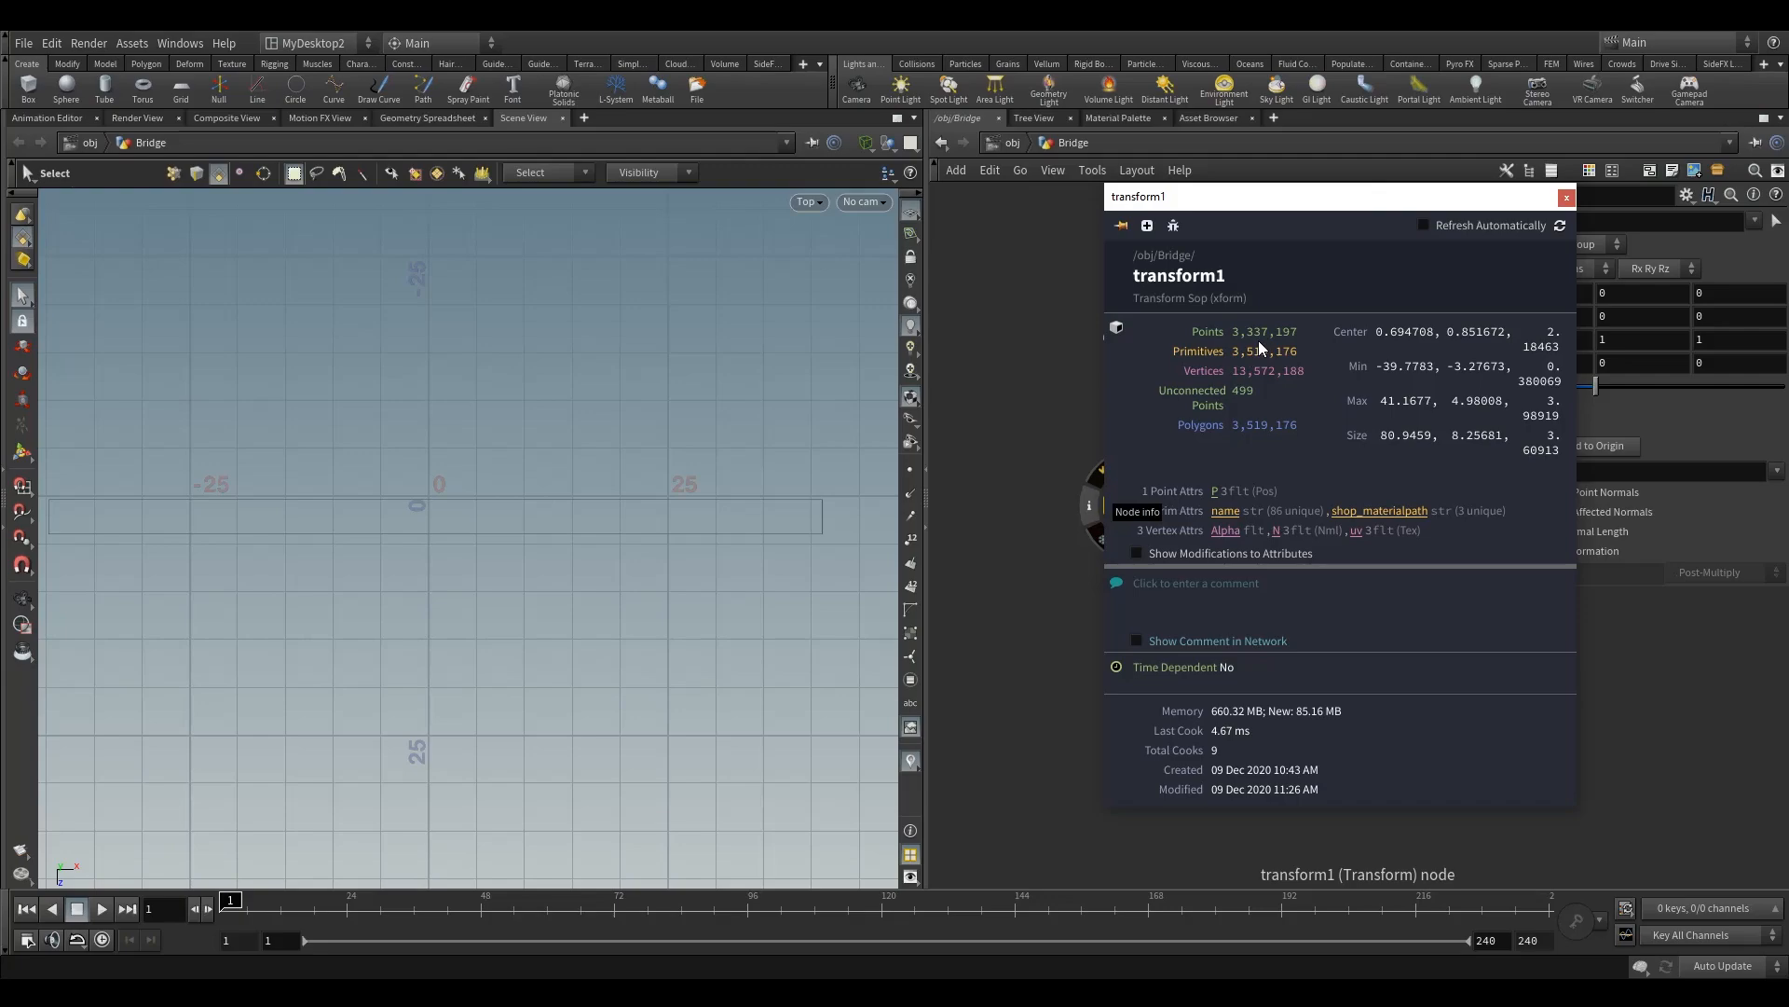
click(1568, 198)
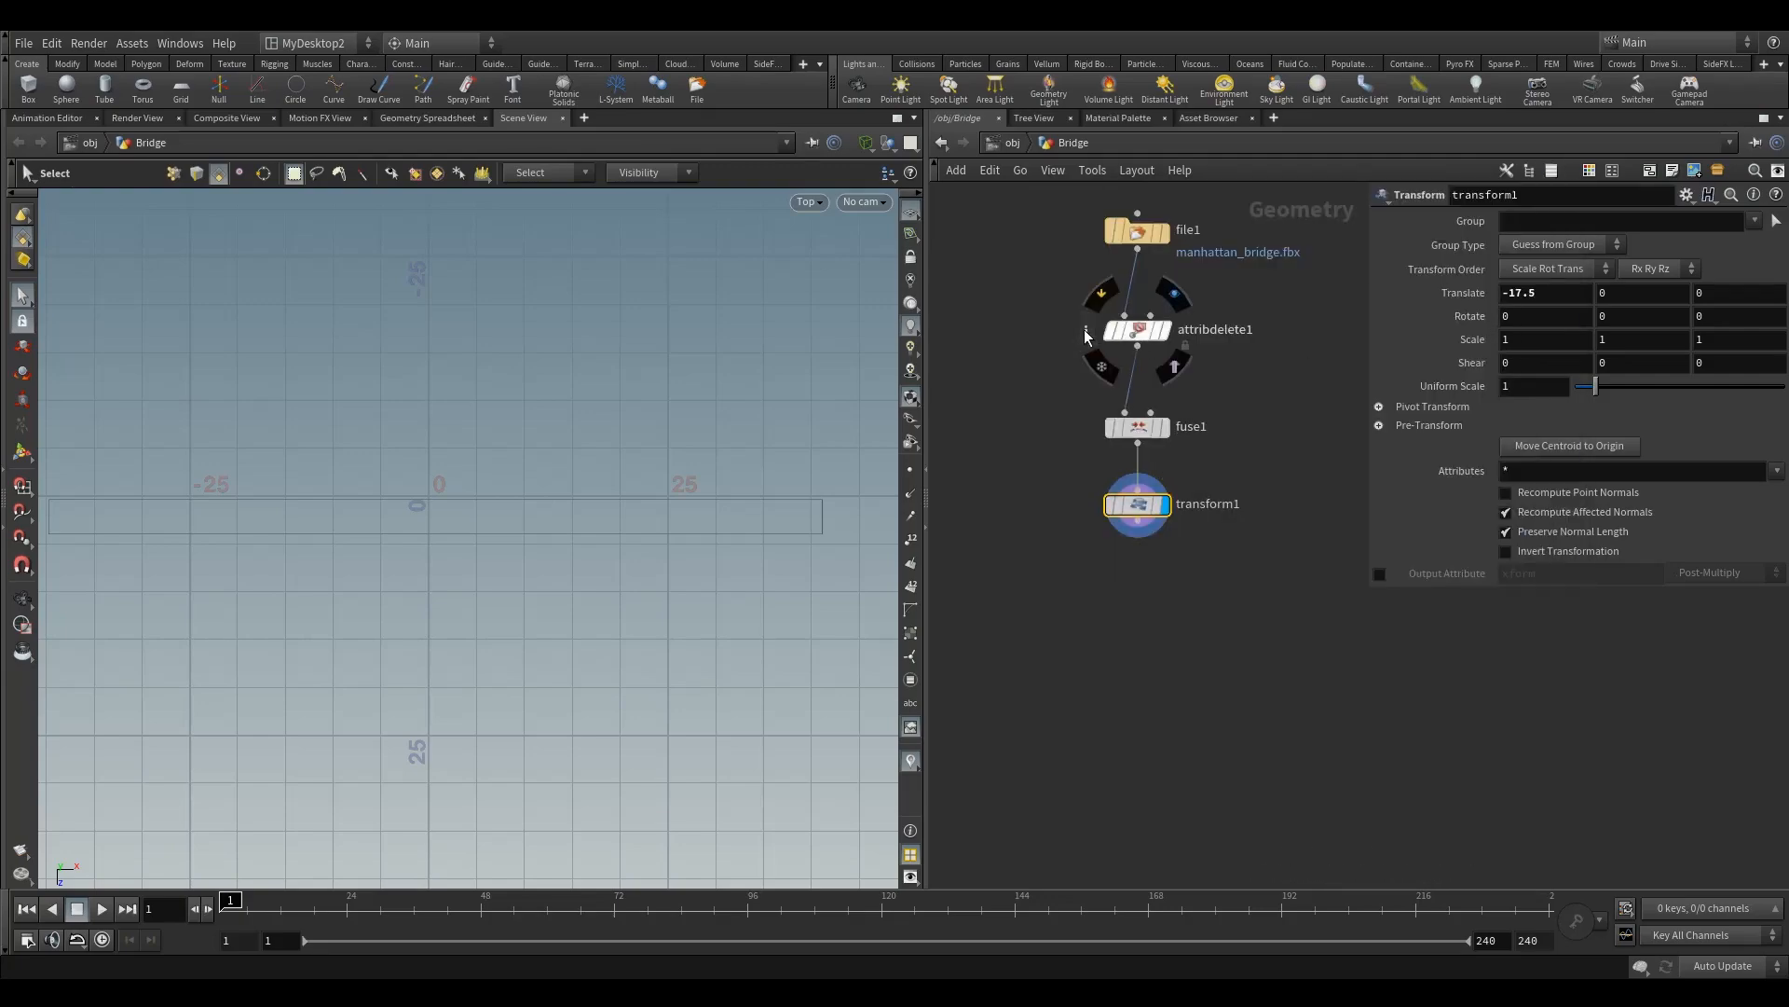
click(1086, 334)
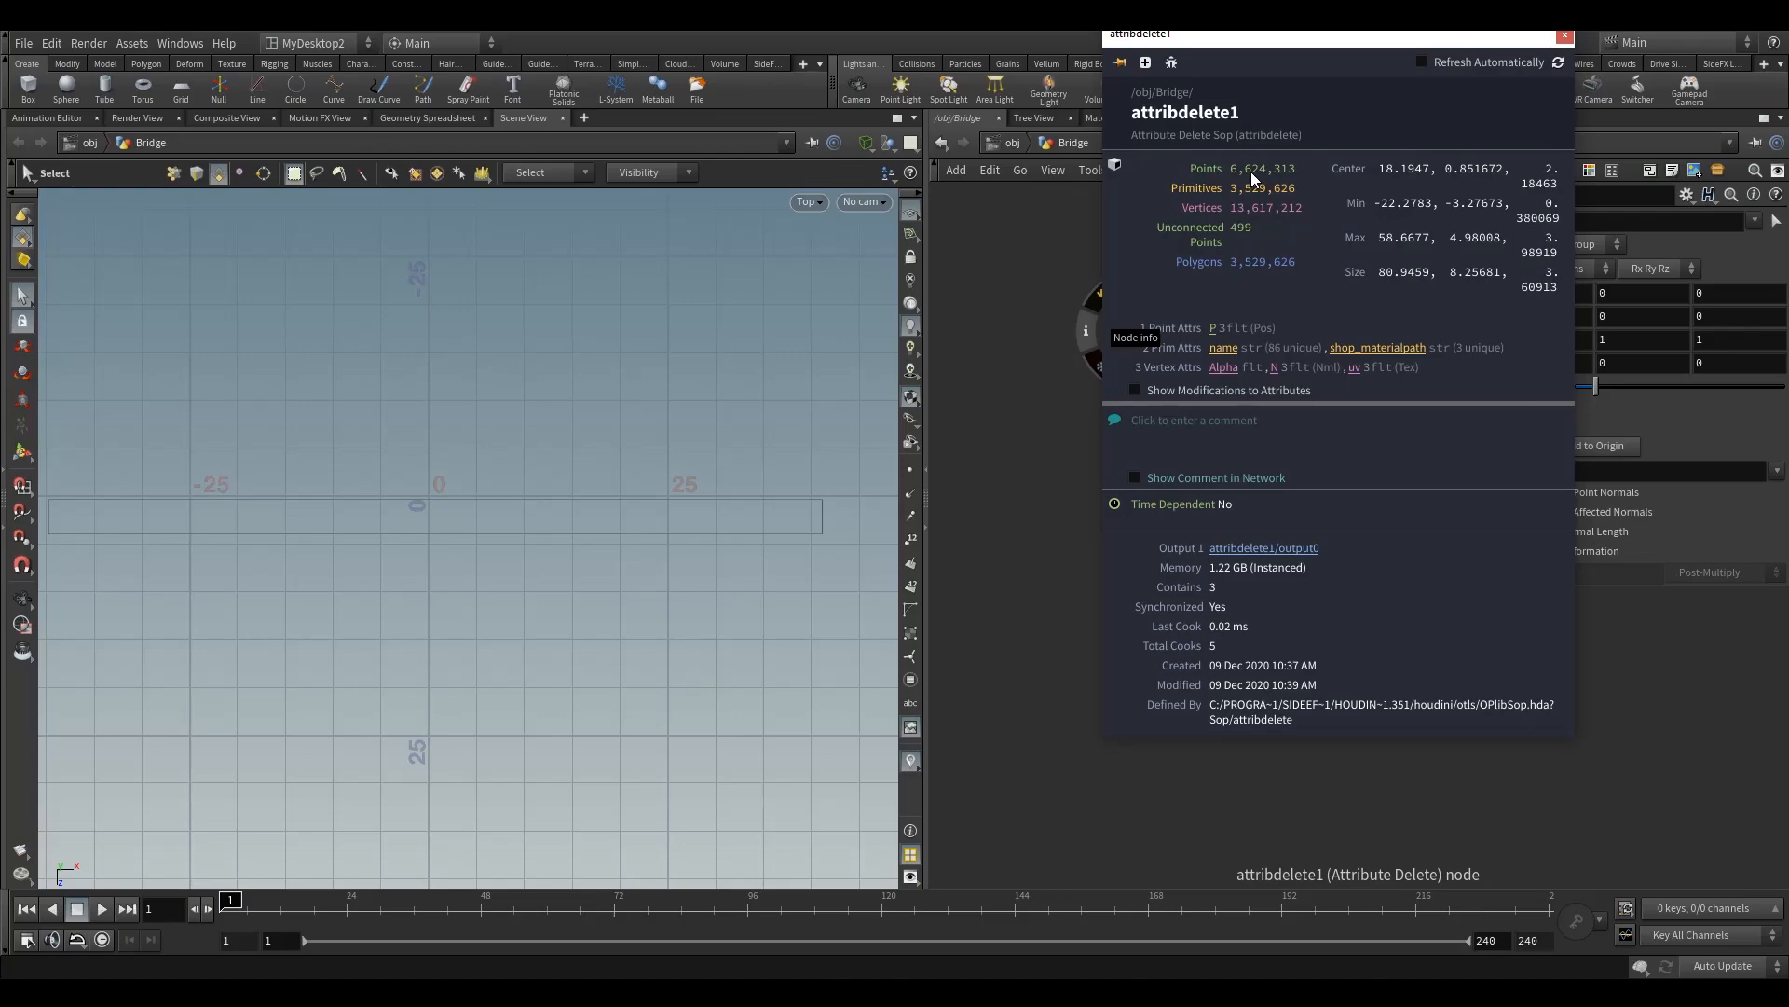
click(1568, 37)
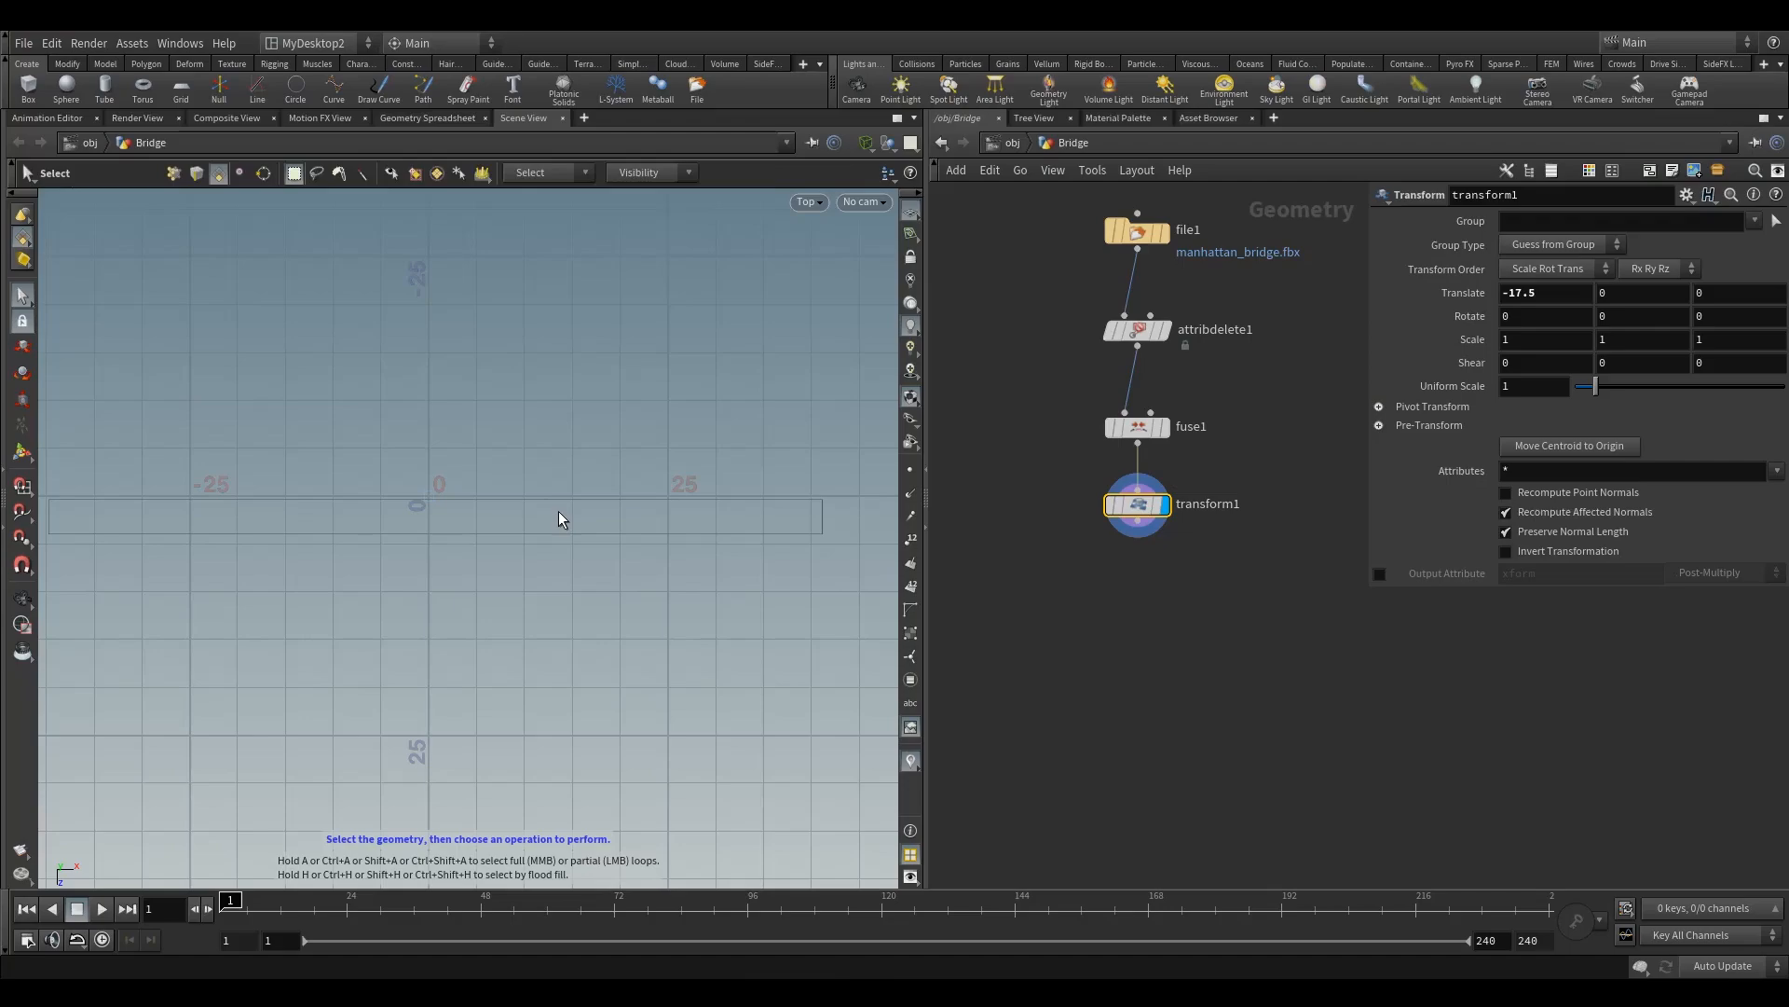
Step: Return to the perspective view and set the viewport shading to Smooth Wire Shaded
key(space+1)
click(867, 142)
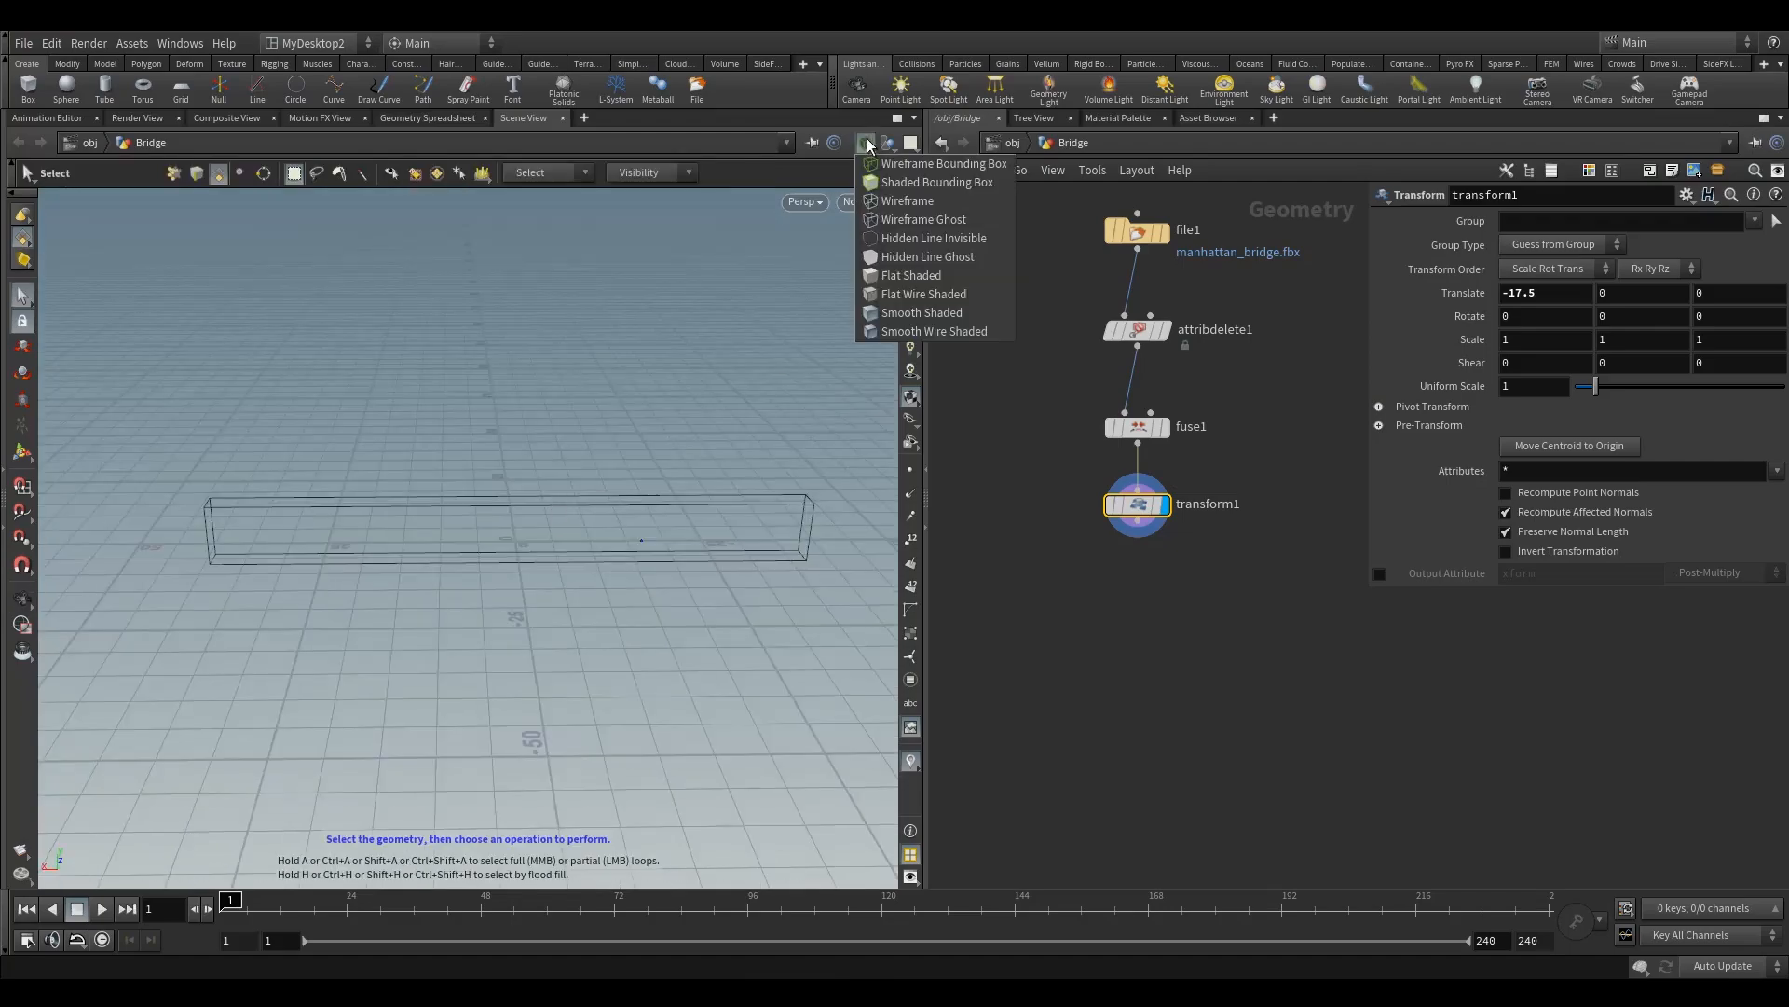
click(930, 332)
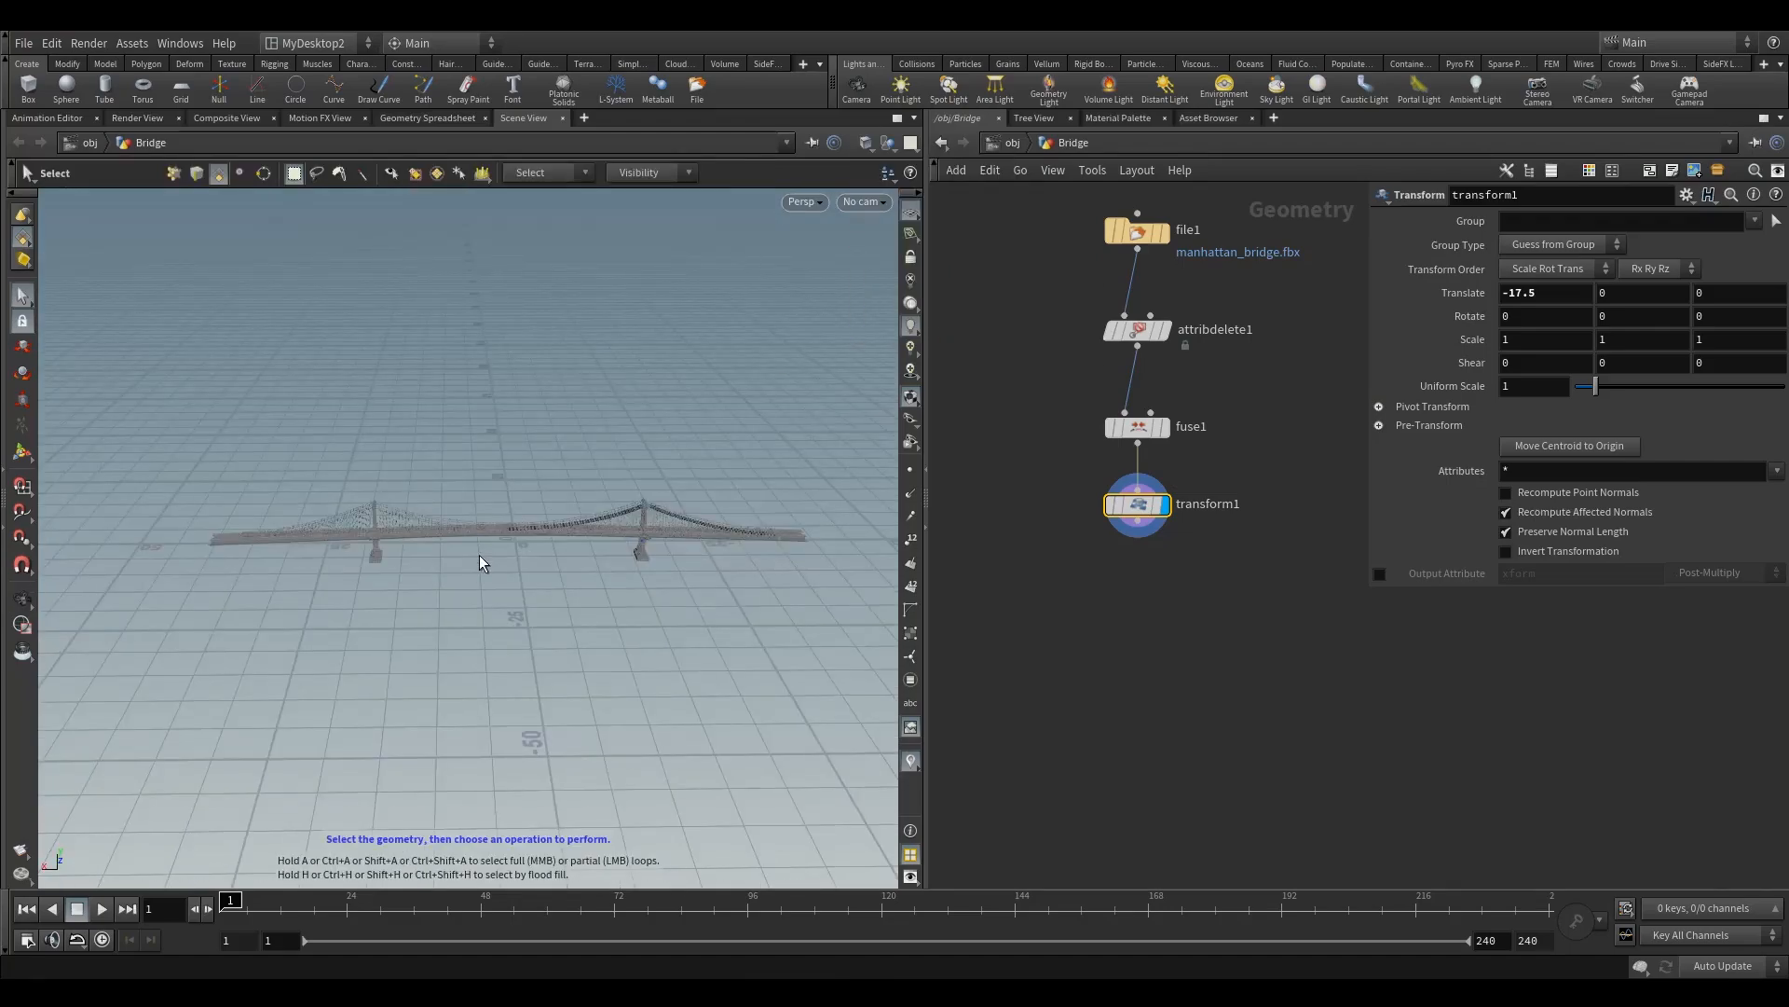